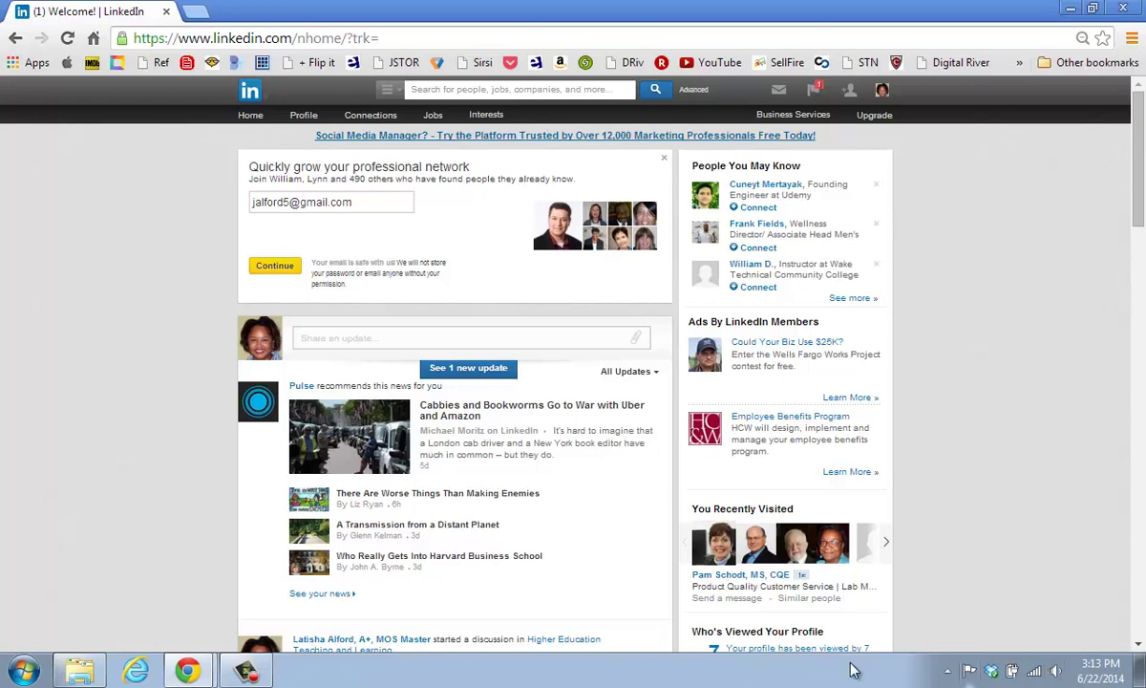
Open your own profile page and dismiss the skill endorsement suggestion above the profile header.
{"action": "mouse_move", "coordinate": [302, 116]}
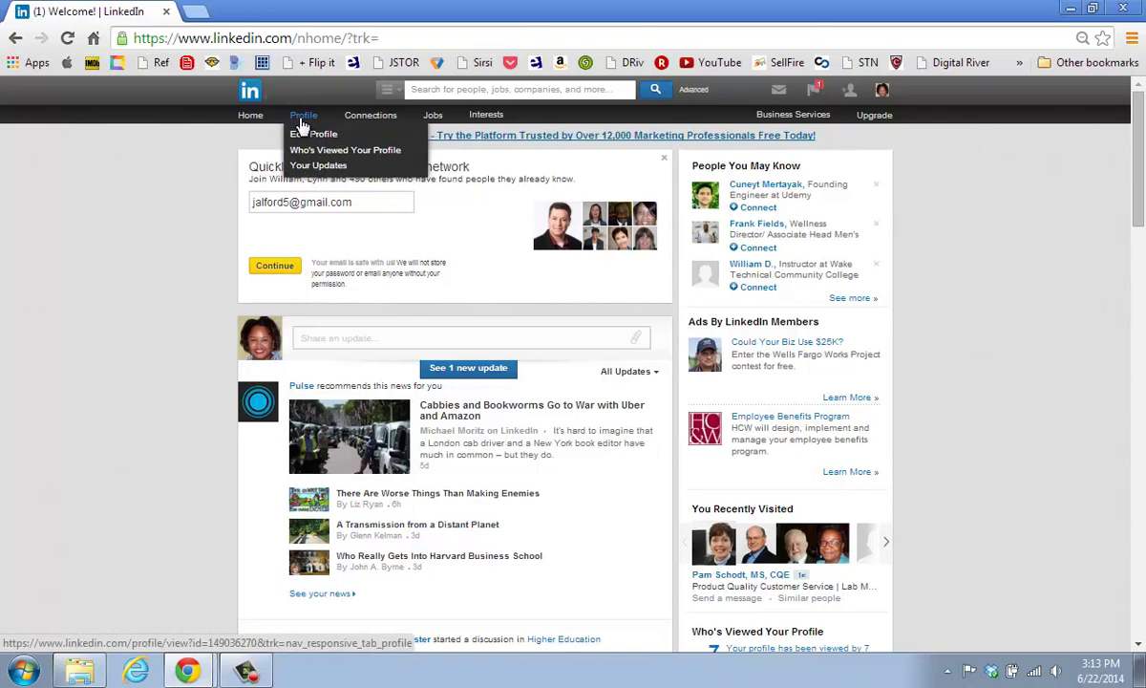
{"action": "left_click", "coordinate": [301, 122]}
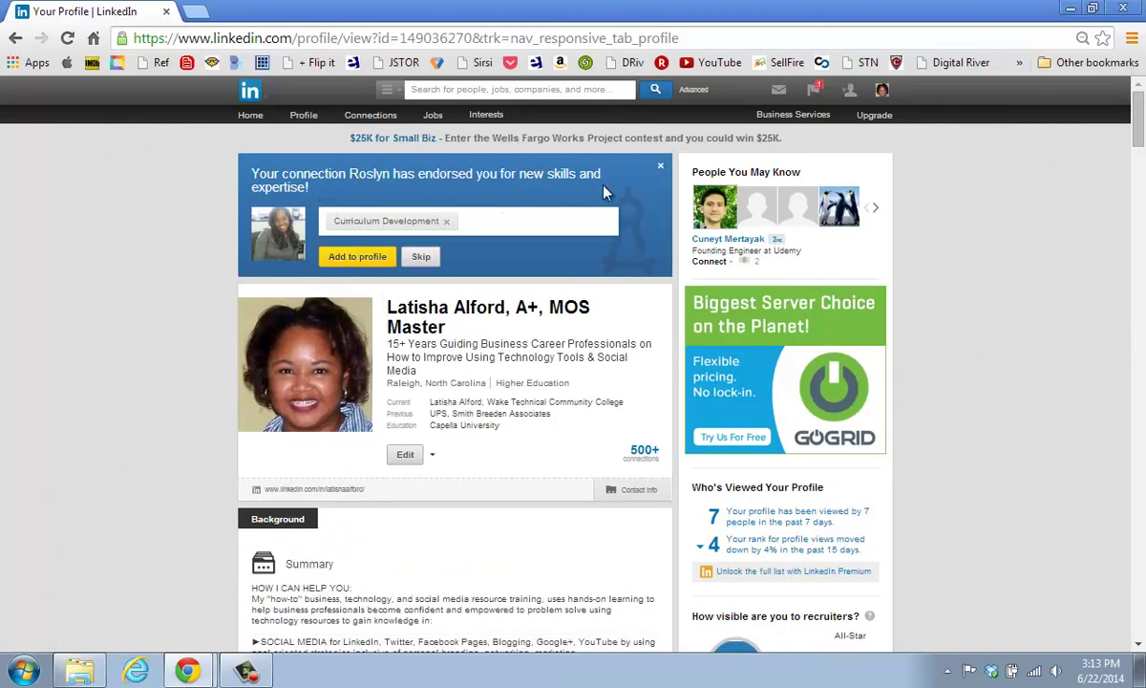
{"action": "left_click", "coordinate": [662, 174]}
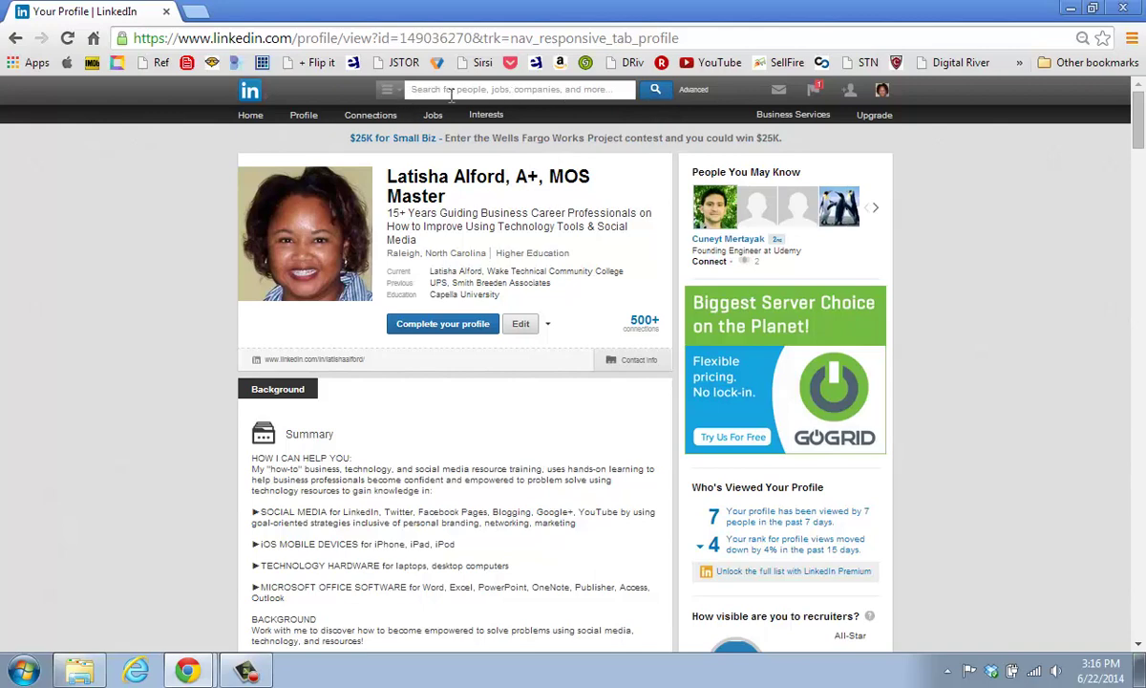
Run an advanced people search for the keywords "social media", including 3rd + Everyone Else, and look through the results.
{"action": "left_click", "coordinate": [695, 94]}
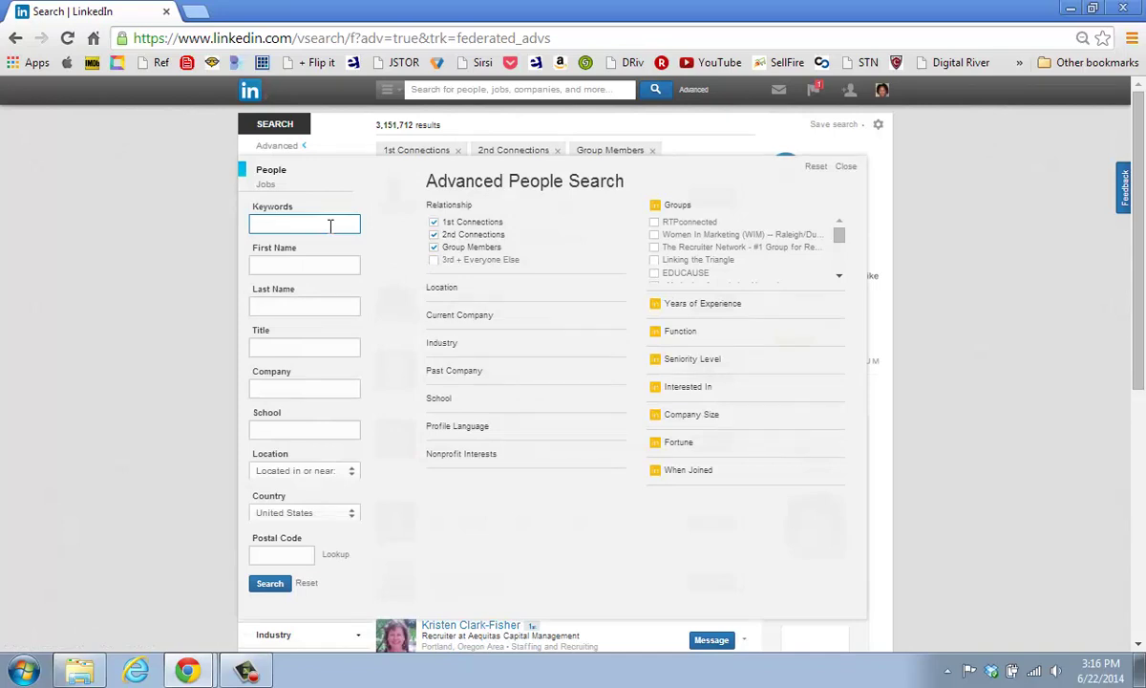
{"action": "type", "text": "social media"}
{"action": "left_click", "coordinate": [271, 585]}
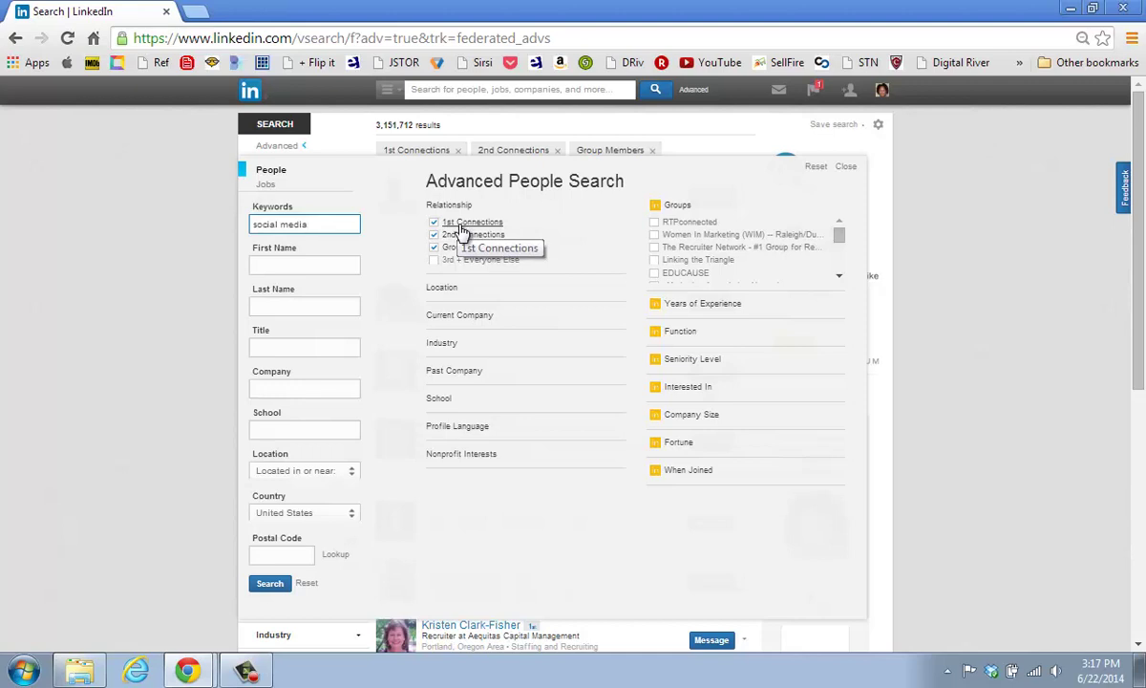
{"action": "left_click", "coordinate": [433, 266]}
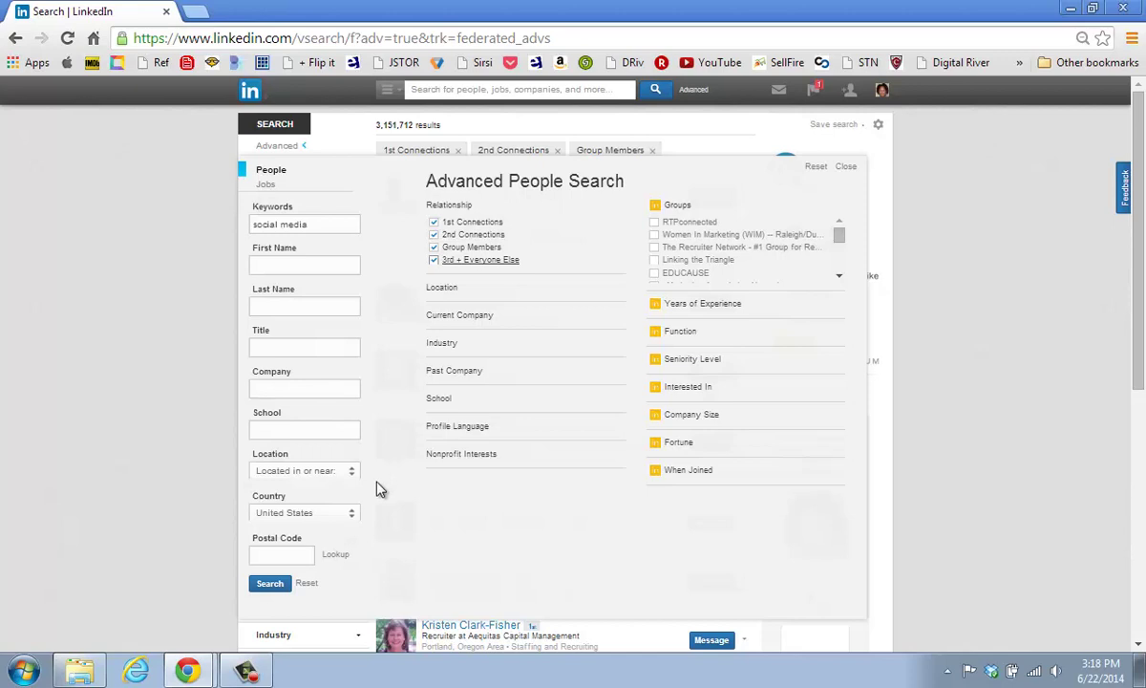
{"action": "left_click", "coordinate": [274, 585]}
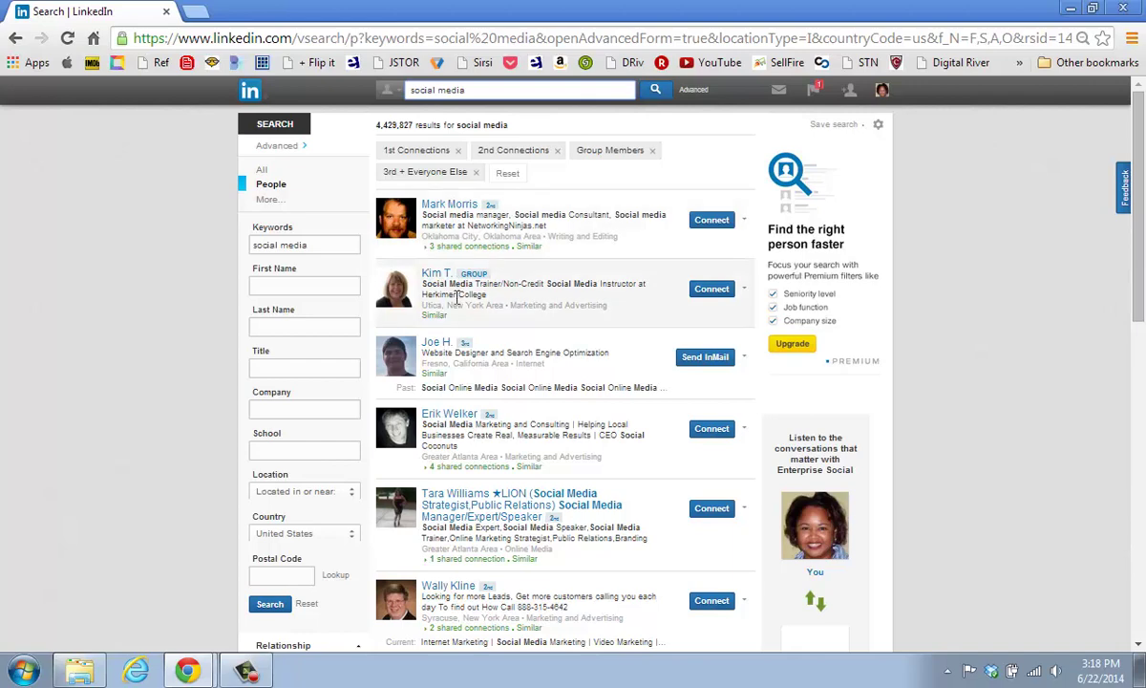
{"action": "scroll", "coordinate": [454, 294], "scroll_direction": "down", "scroll_amount": 1}
{"action": "scroll", "coordinate": [455, 296], "scroll_direction": "down", "scroll_amount": 2}
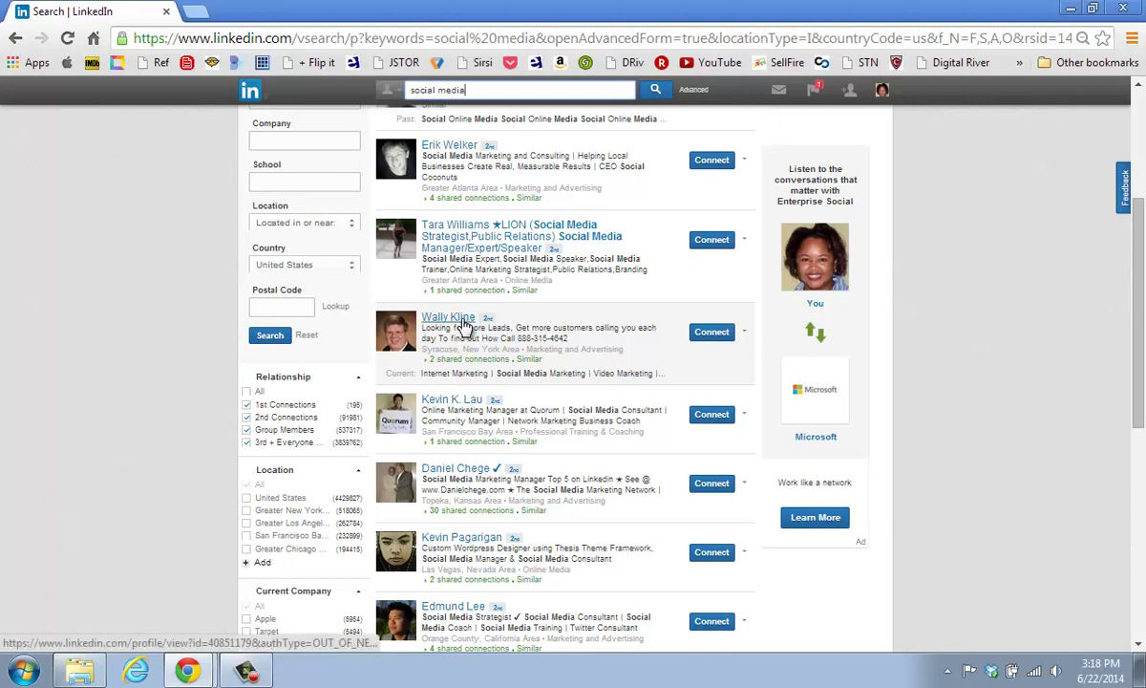
{"action": "scroll", "coordinate": [380, 317], "scroll_direction": "up", "scroll_amount": 3}
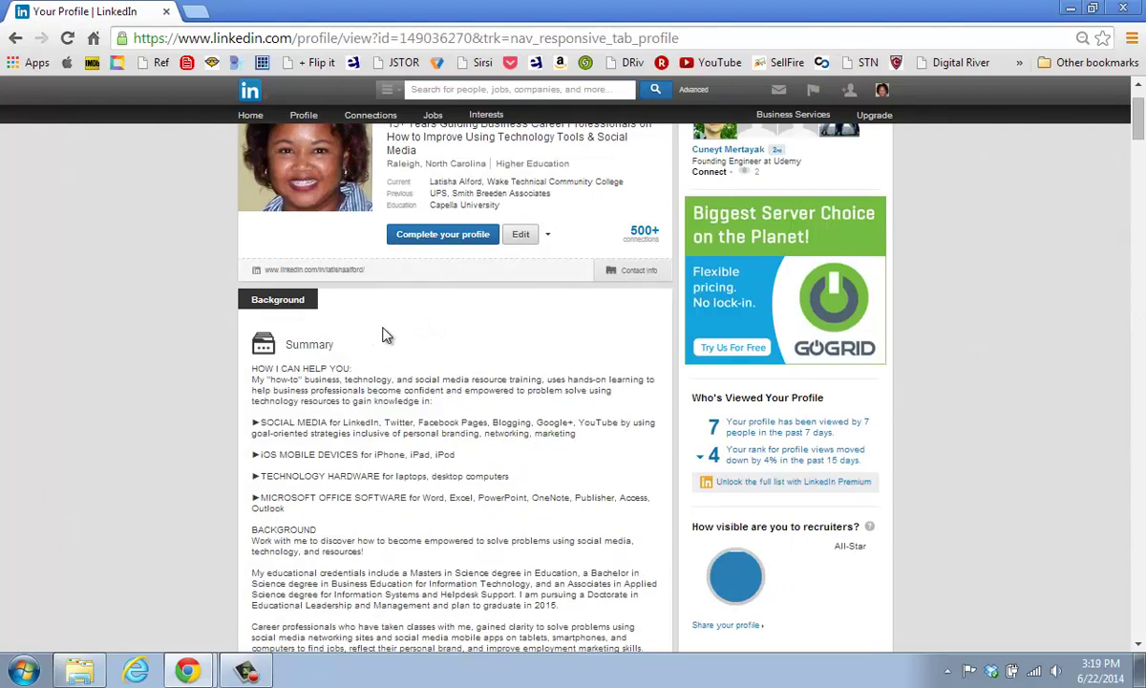
Switch your profile to edit mode and open the Summary section's text for editing.
{"action": "scroll", "coordinate": [387, 334], "scroll_direction": "up", "scroll_amount": 2}
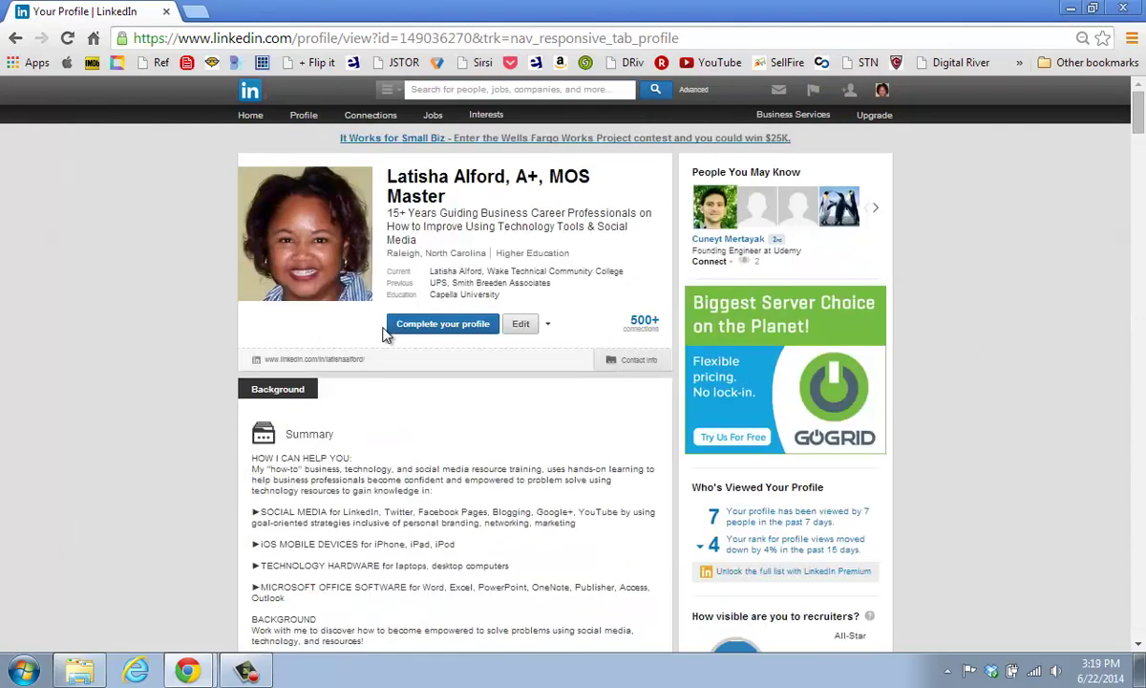
{"action": "left_click", "coordinate": [521, 326]}
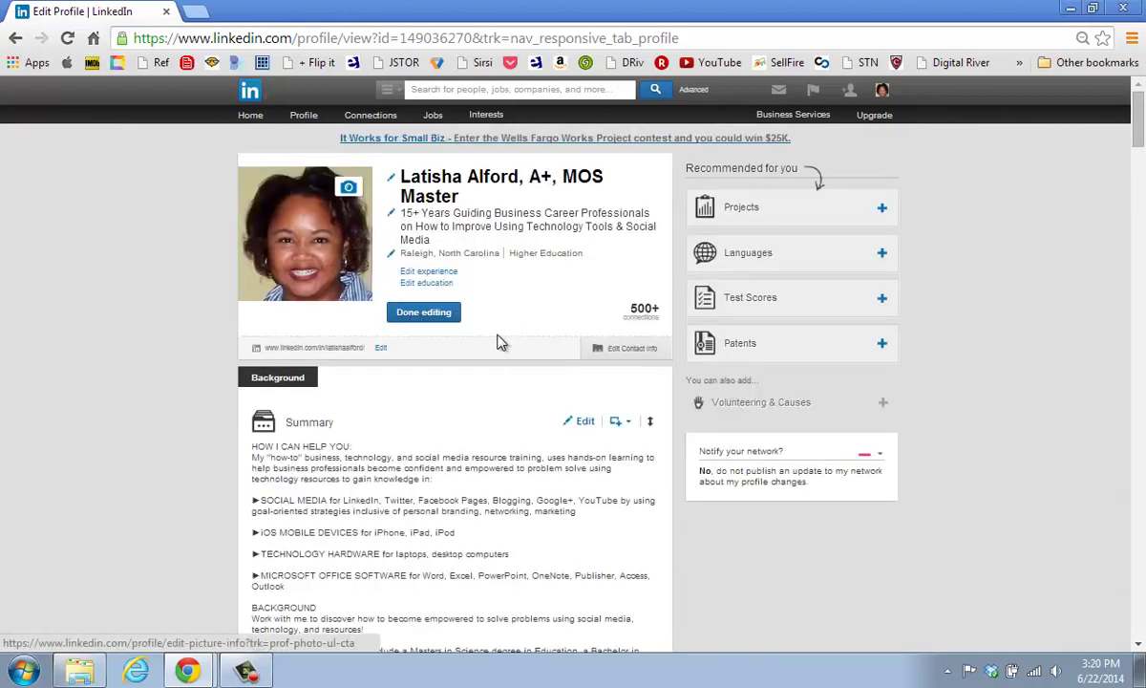
{"action": "scroll", "coordinate": [496, 330], "scroll_direction": "down", "scroll_amount": 2}
{"action": "scroll", "coordinate": [496, 330], "scroll_direction": "down", "scroll_amount": 1}
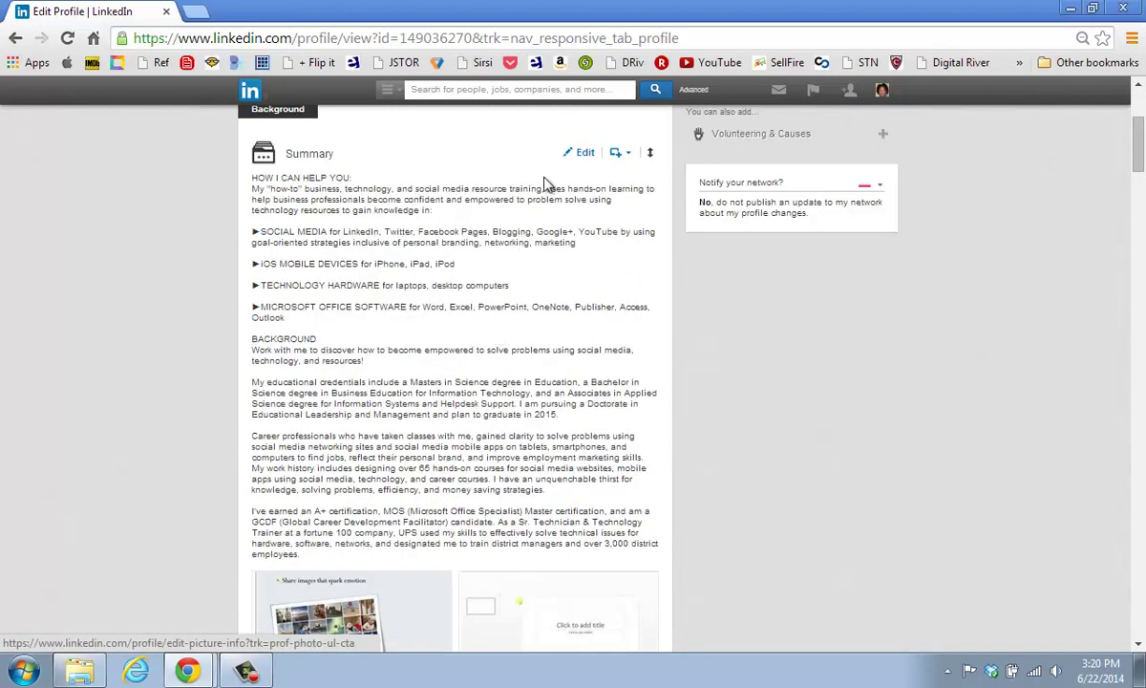
{"action": "left_click", "coordinate": [580, 153]}
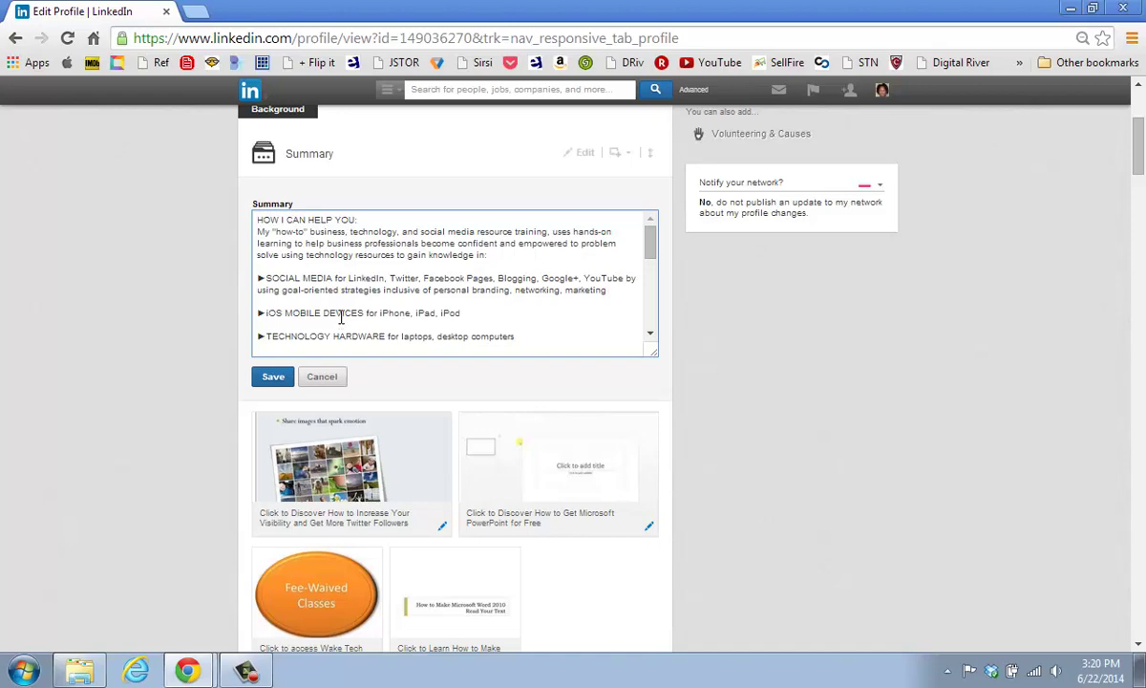
Review the headline and the Summary text, discard the open Summary edit and exit profile editing.
{"action": "scroll", "coordinate": [341, 316], "scroll_direction": "up", "scroll_amount": 3}
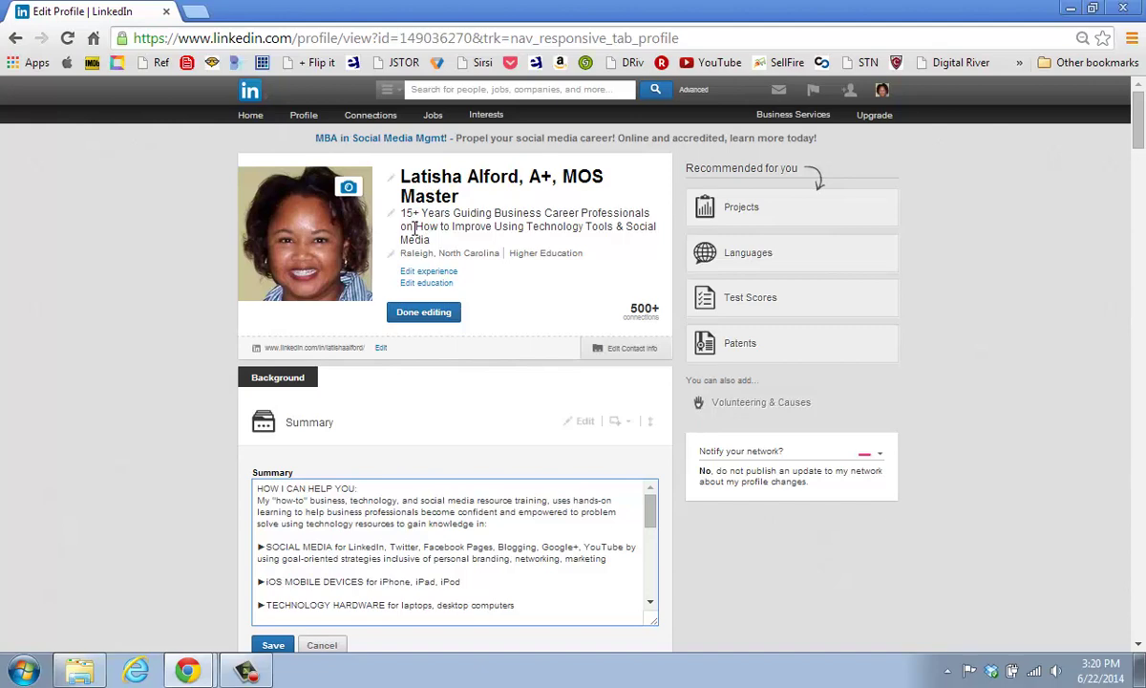
{"action": "scroll", "coordinate": [413, 226], "scroll_direction": "down", "scroll_amount": 1}
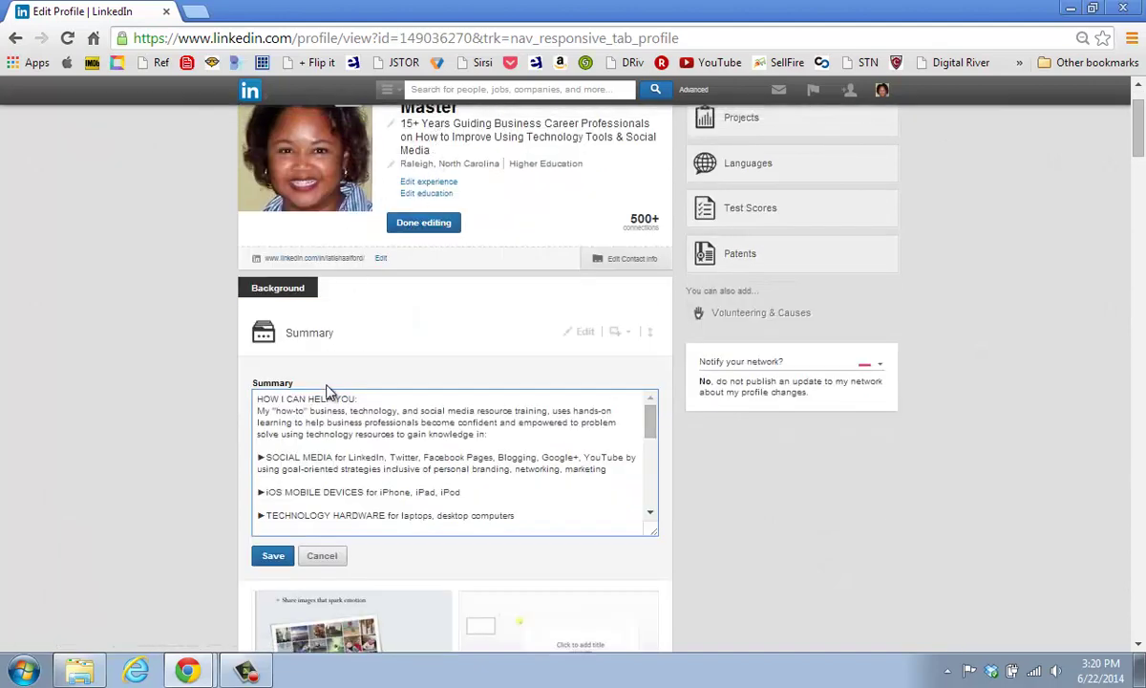
{"action": "scroll", "coordinate": [325, 390], "scroll_direction": "down", "scroll_amount": 1}
{"action": "scroll", "coordinate": [325, 363], "scroll_direction": "down", "scroll_amount": 1}
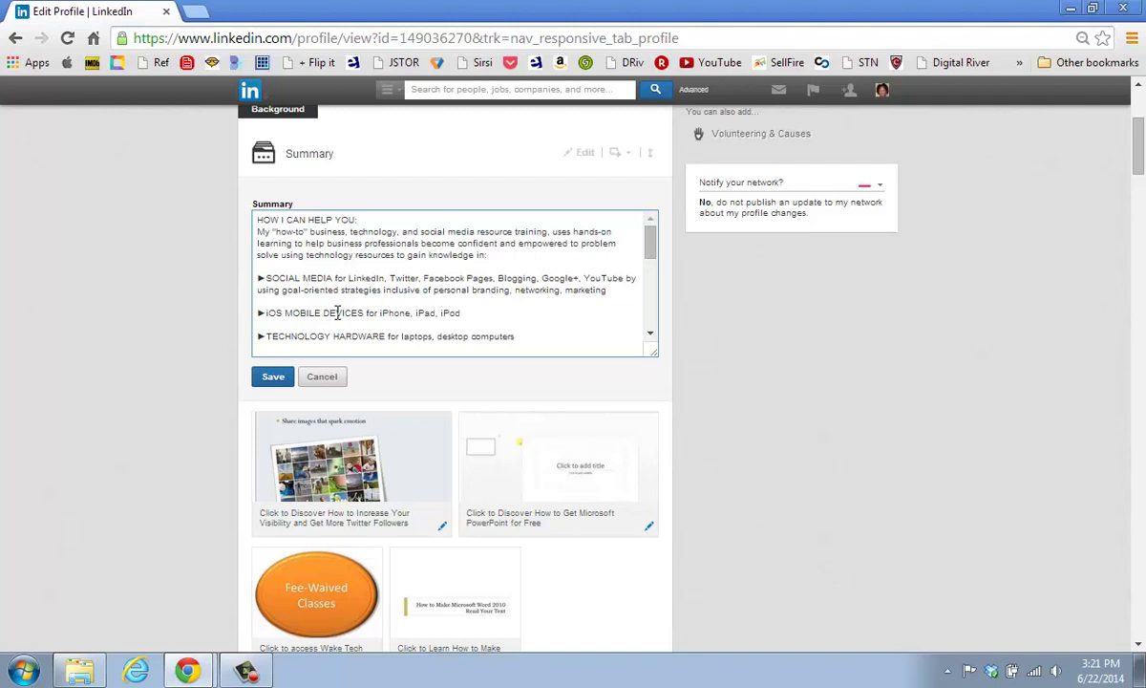
{"action": "key", "text": "Escape"}
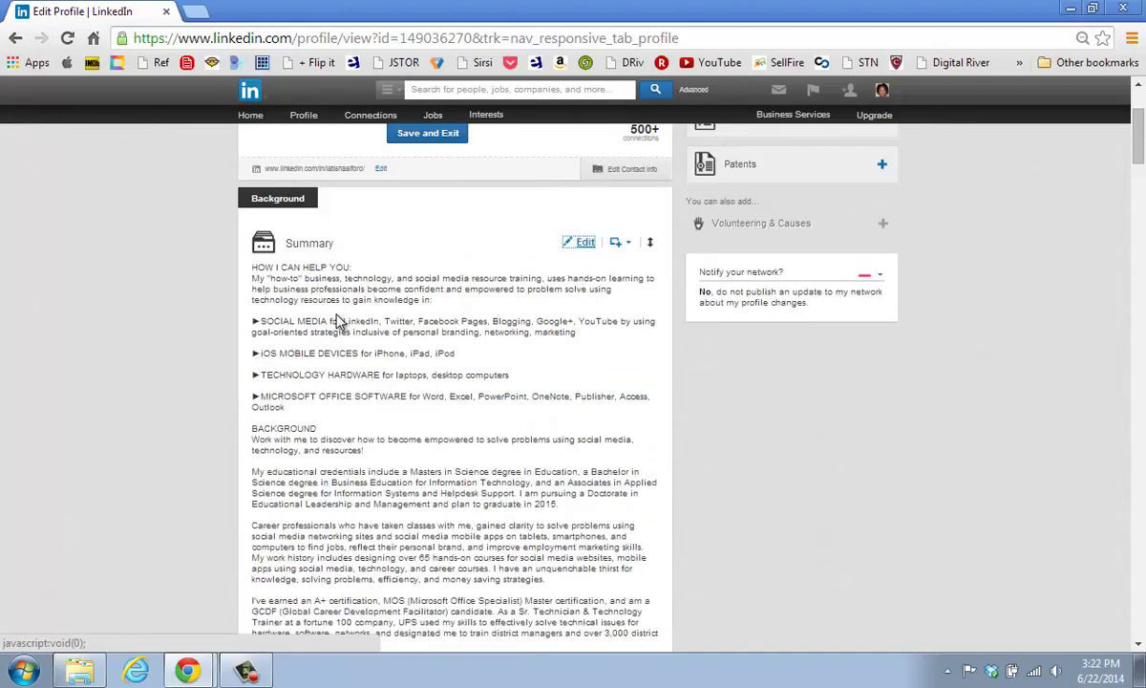
{"action": "scroll", "coordinate": [346, 304], "scroll_direction": "up", "scroll_amount": 2}
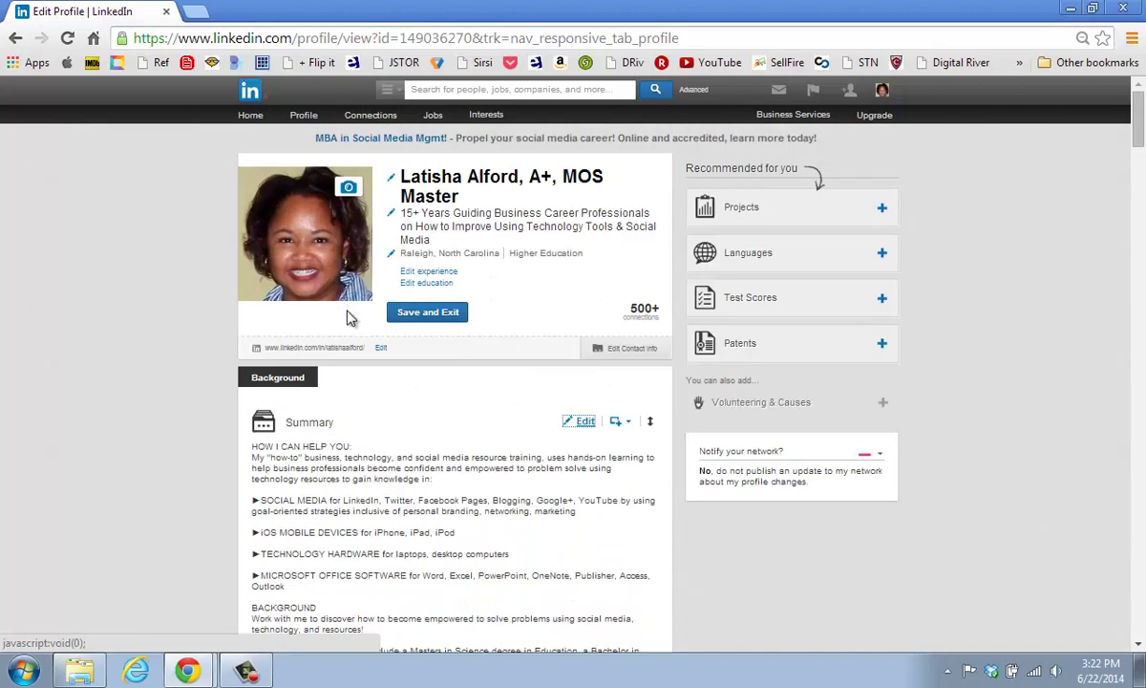
{"action": "left_click", "coordinate": [423, 319]}
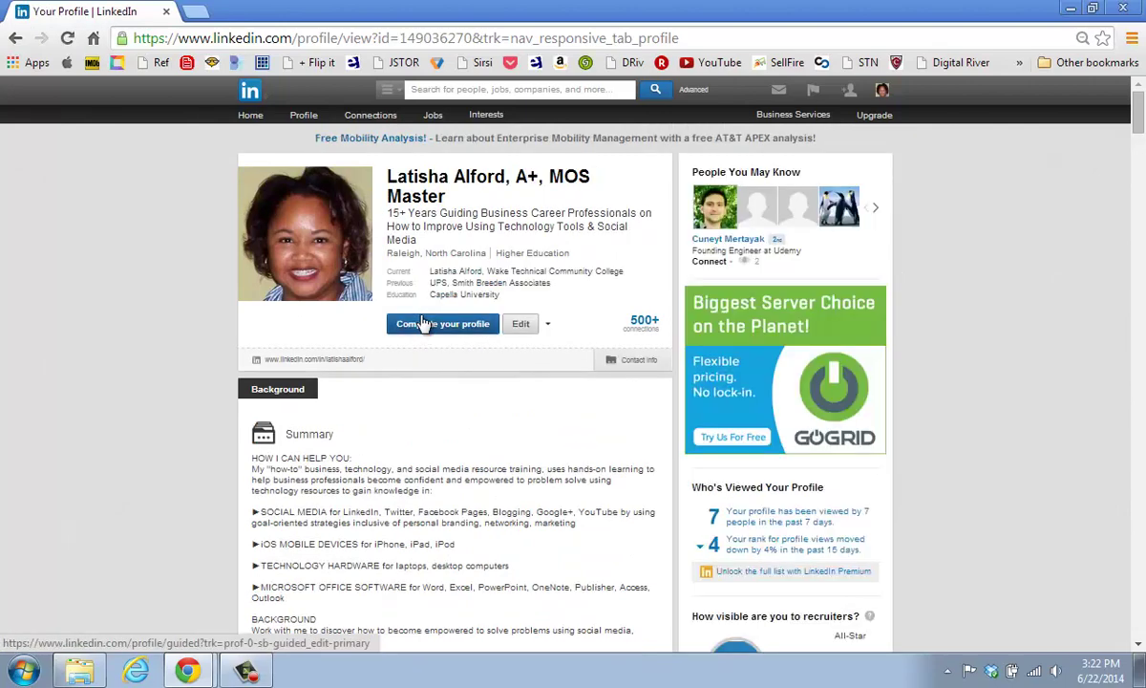
Export the profile as a PDF and save it to the Desktop under the suggested file name.
{"action": "scroll", "coordinate": [410, 325], "scroll_direction": "down", "scroll_amount": 1}
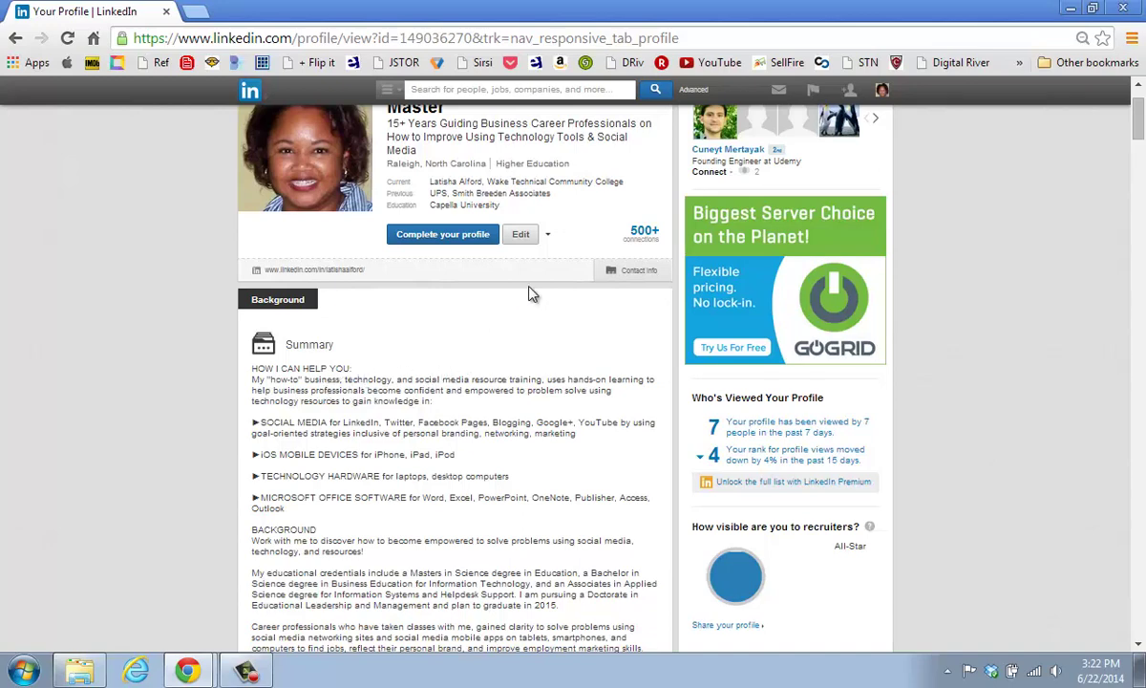
{"action": "left_click", "coordinate": [550, 238]}
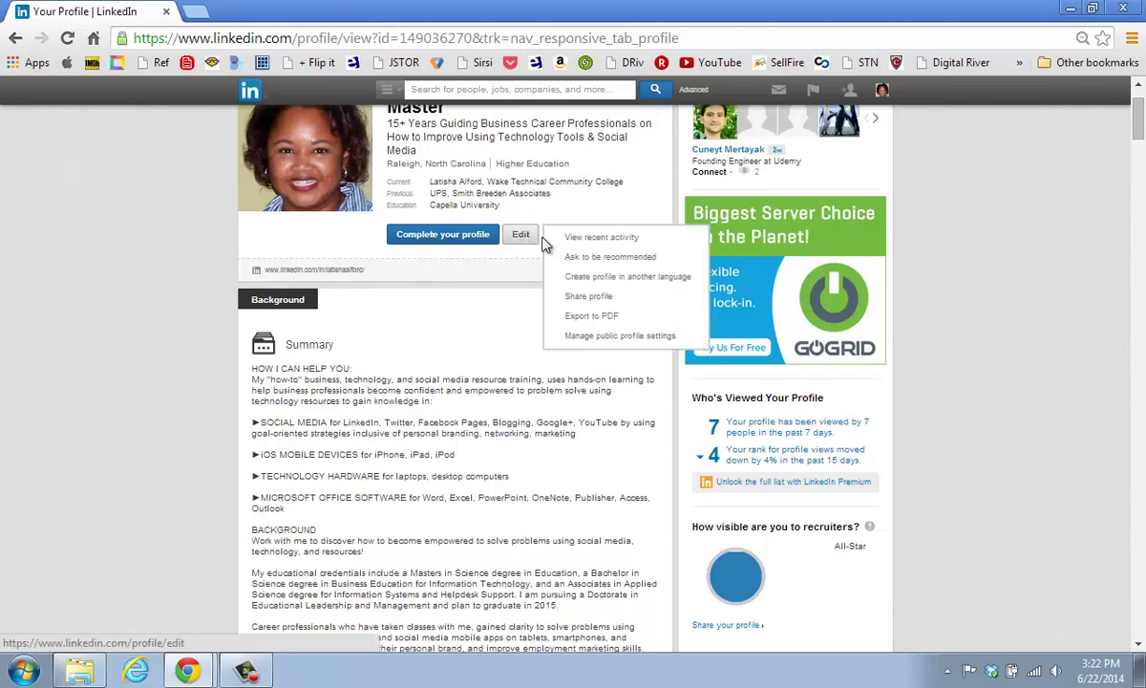
{"action": "left_click", "coordinate": [503, 288]}
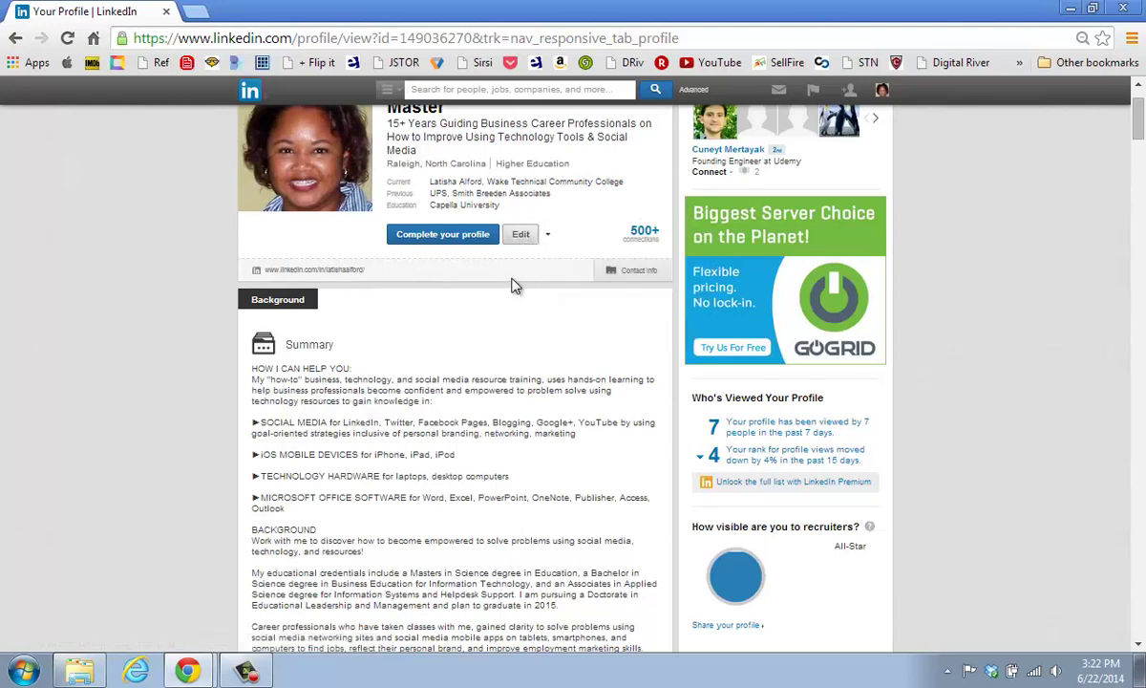
{"action": "left_click", "coordinate": [547, 235]}
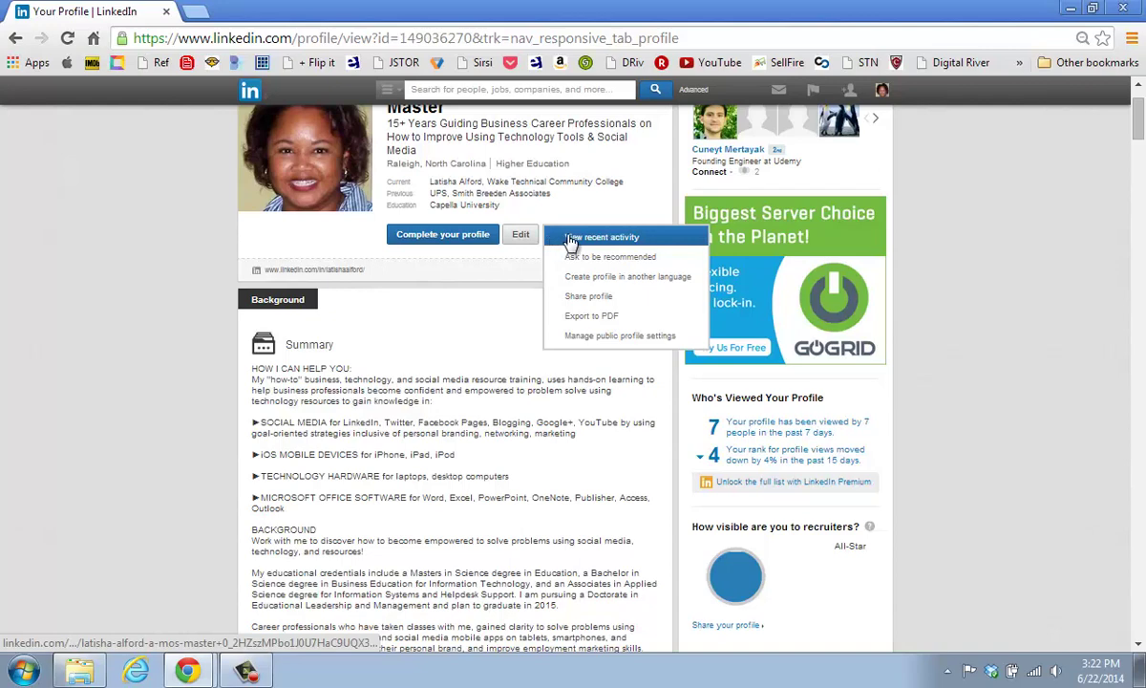
{"action": "left_click", "coordinate": [580, 320]}
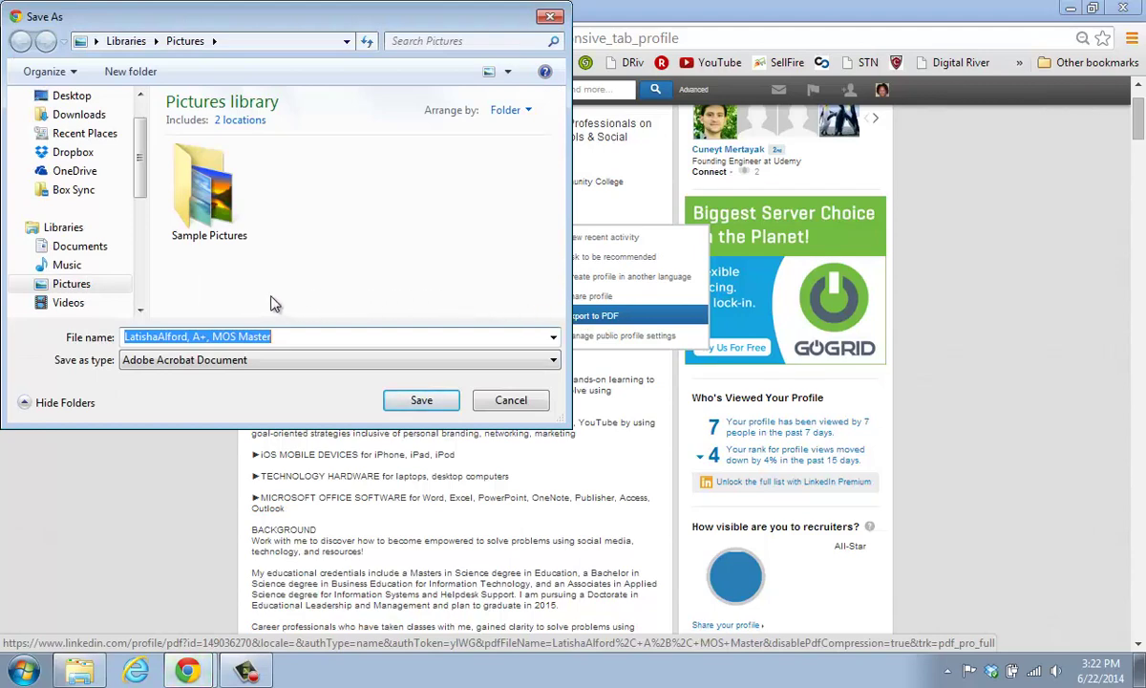
{"action": "left_click", "coordinate": [62, 96]}
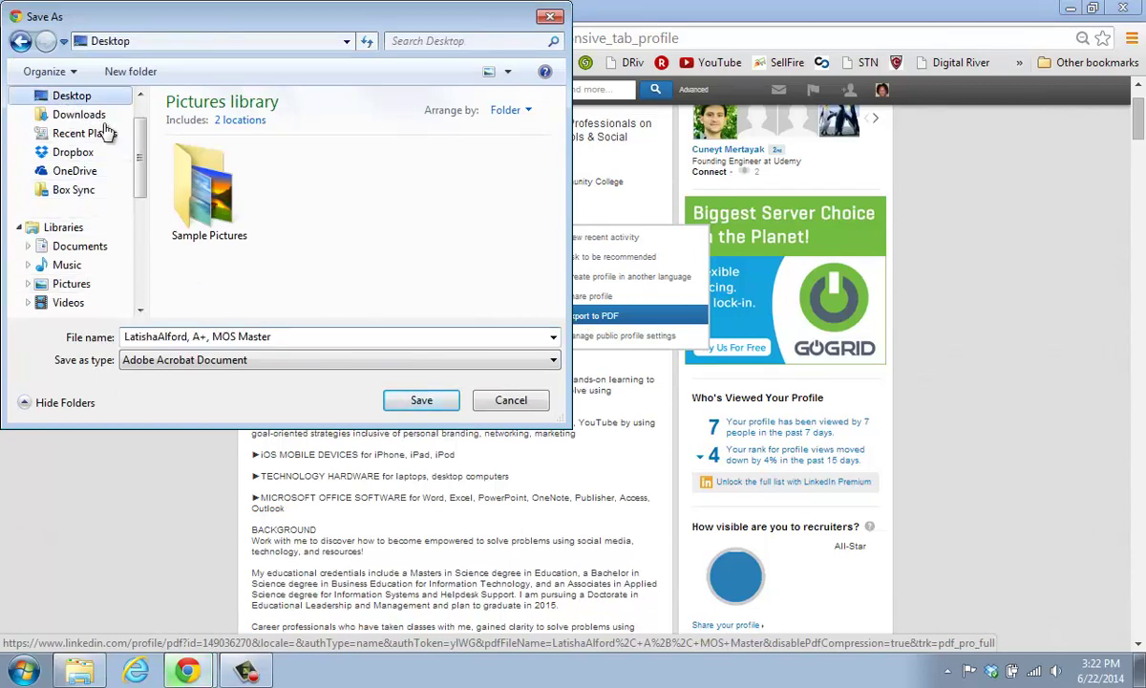
{"action": "left_click", "coordinate": [423, 402]}
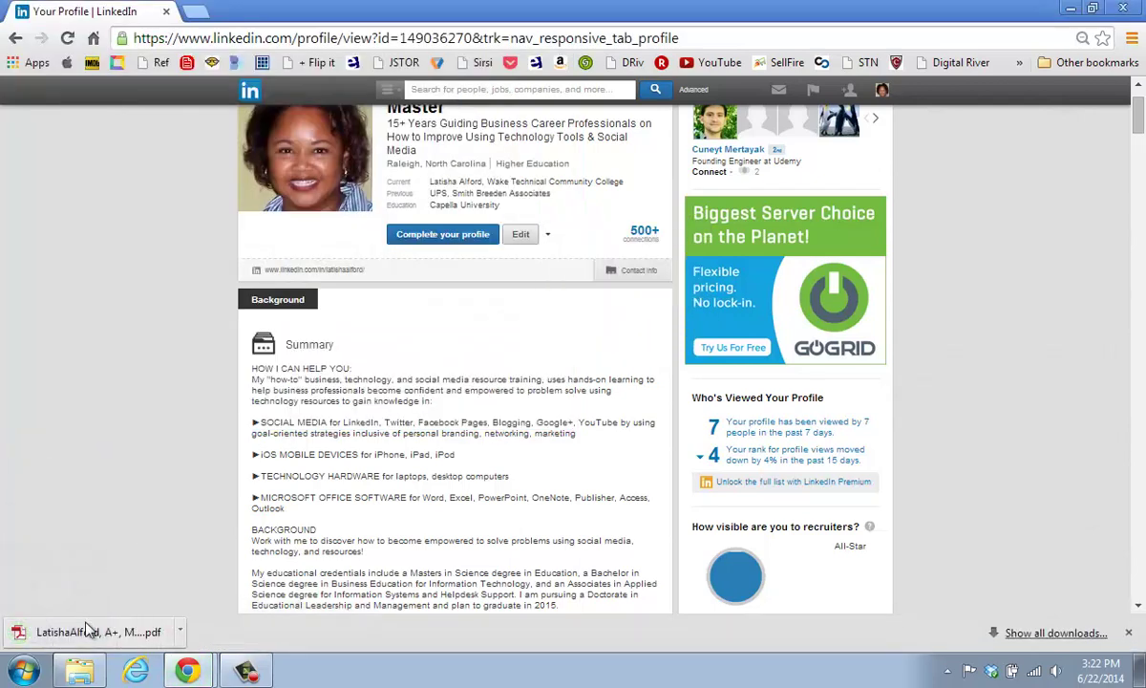
Open the exported profile PDF, look through its summary, publications and experience pages, and close it.
{"action": "left_click", "coordinate": [88, 630]}
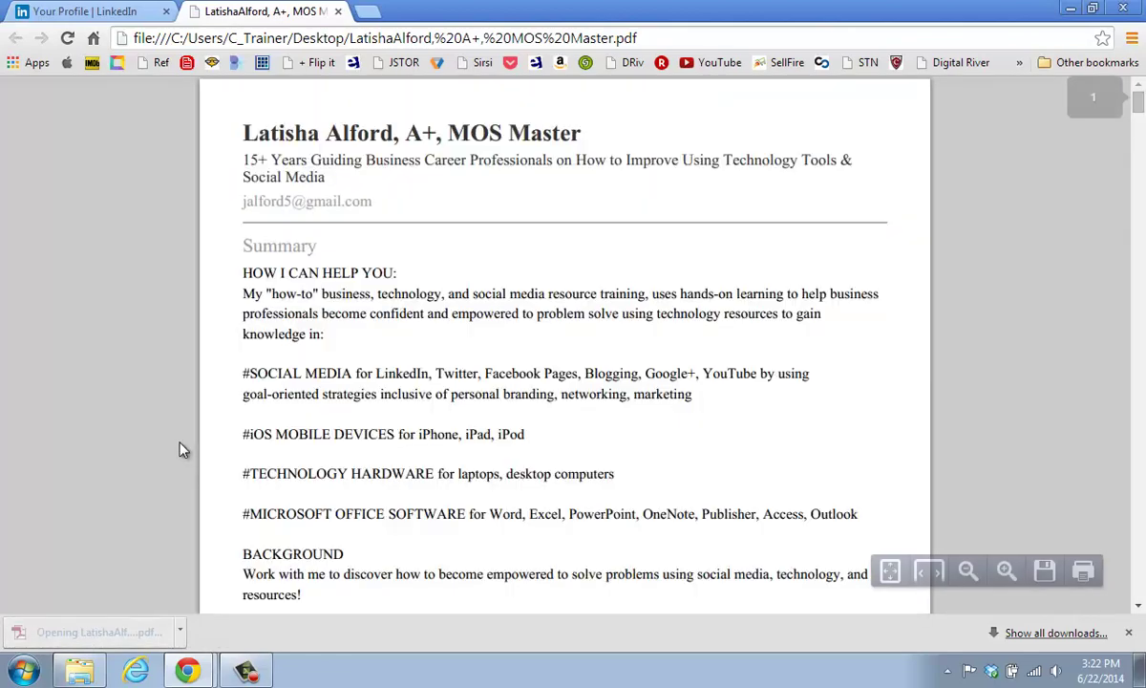
{"action": "scroll", "coordinate": [181, 450], "scroll_direction": "down", "scroll_amount": 4}
{"action": "scroll", "coordinate": [268, 430], "scroll_direction": "down", "scroll_amount": 3}
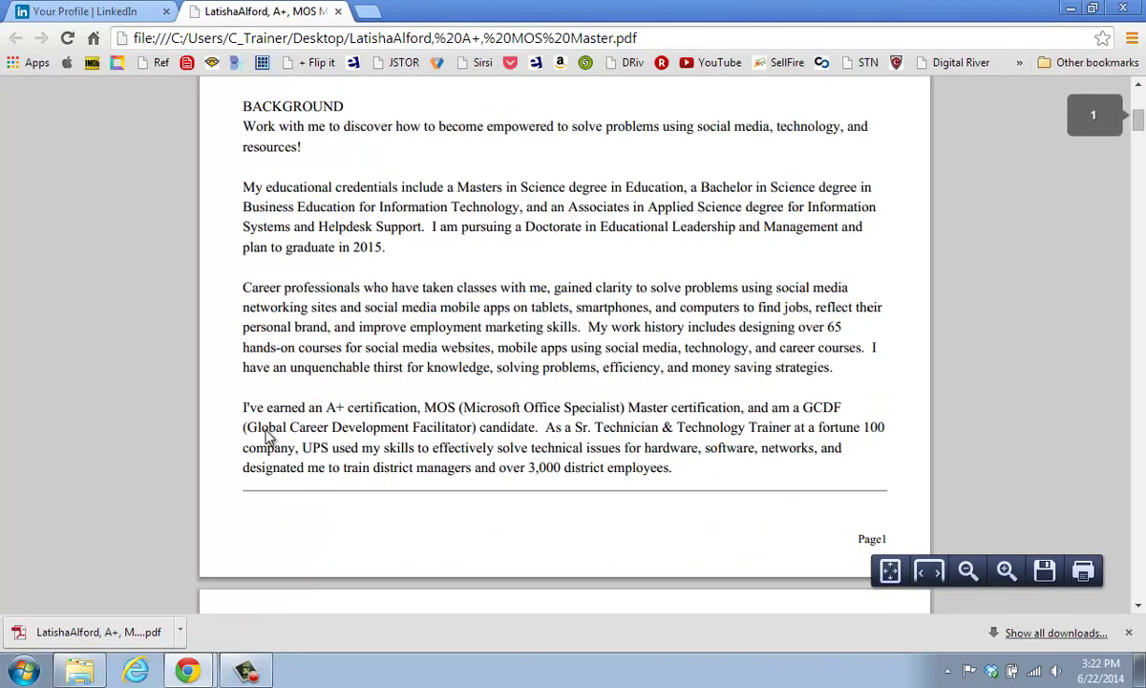
{"action": "scroll", "coordinate": [267, 435], "scroll_direction": "down", "scroll_amount": 2}
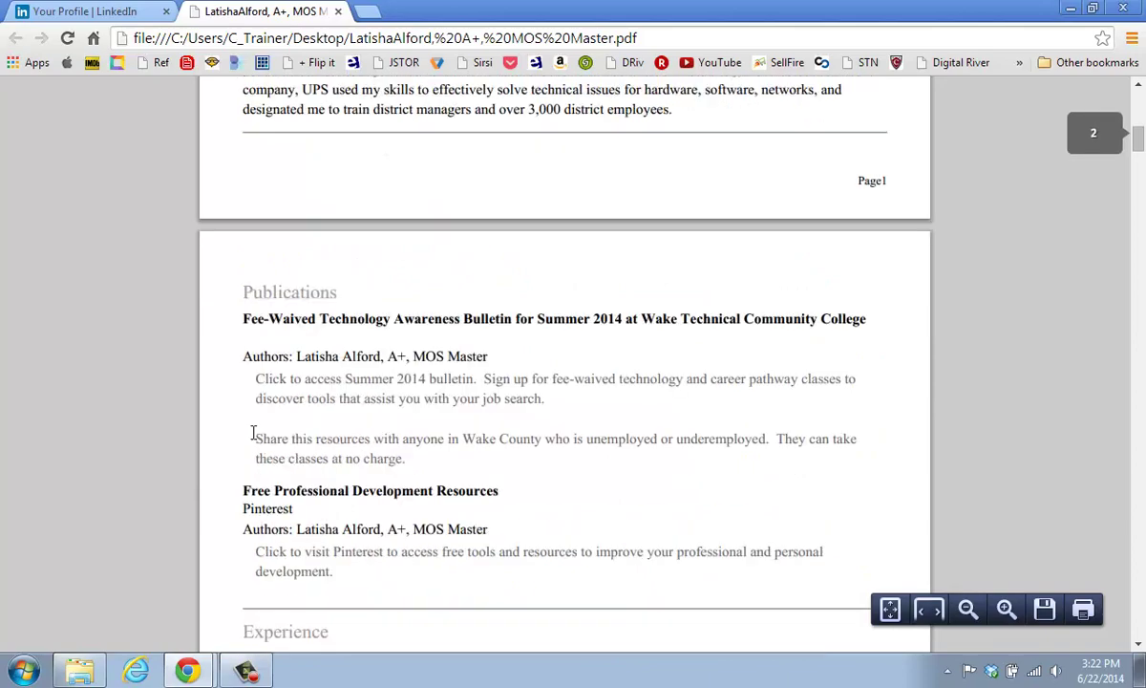
{"action": "scroll", "coordinate": [253, 438], "scroll_direction": "up", "scroll_amount": 5}
{"action": "scroll", "coordinate": [251, 439], "scroll_direction": "up", "scroll_amount": 1}
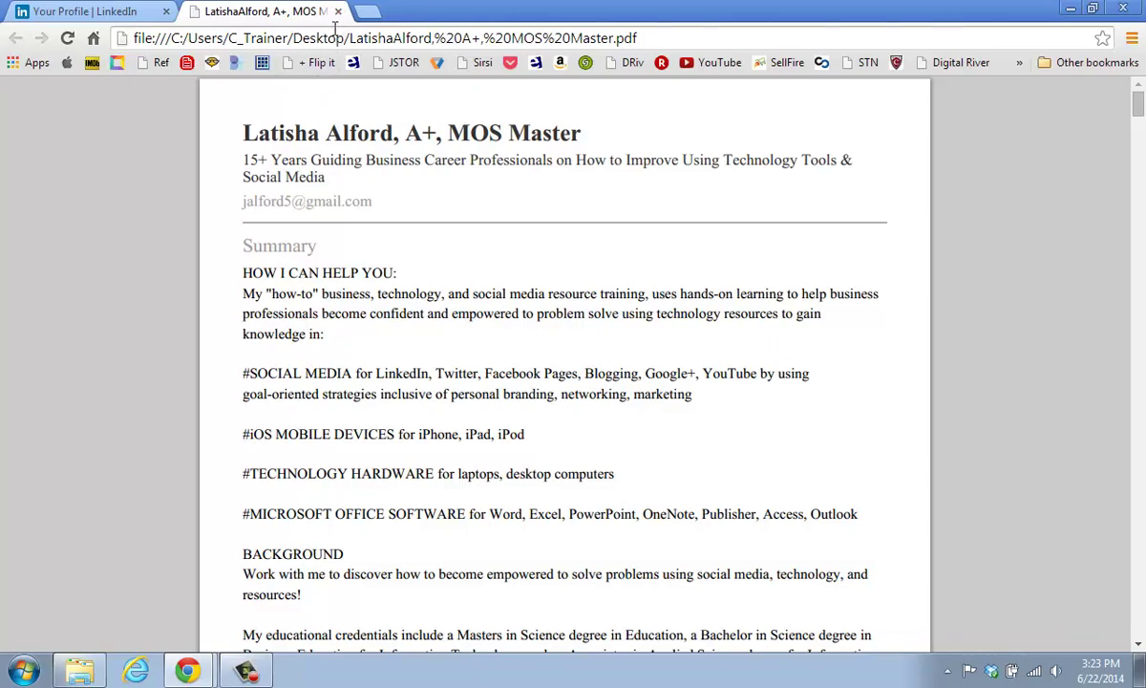
{"action": "scroll", "coordinate": [304, 203], "scroll_direction": "down", "scroll_amount": 10}
{"action": "scroll", "coordinate": [305, 198], "scroll_direction": "down", "scroll_amount": 15}
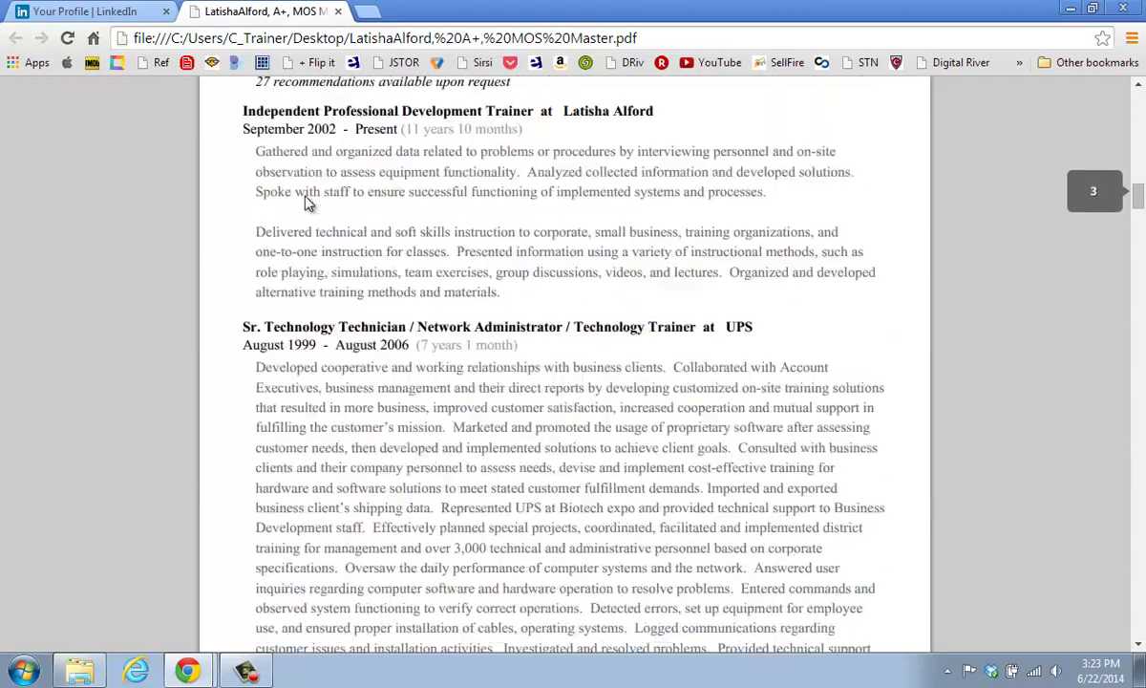
{"action": "left_click", "coordinate": [338, 13]}
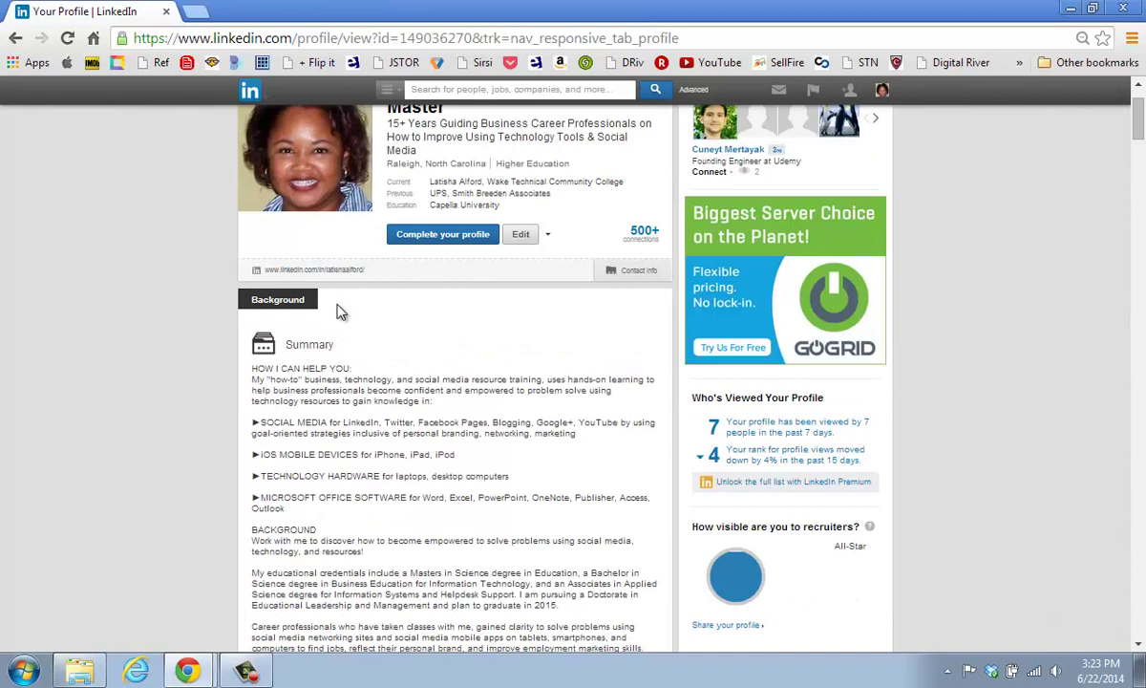
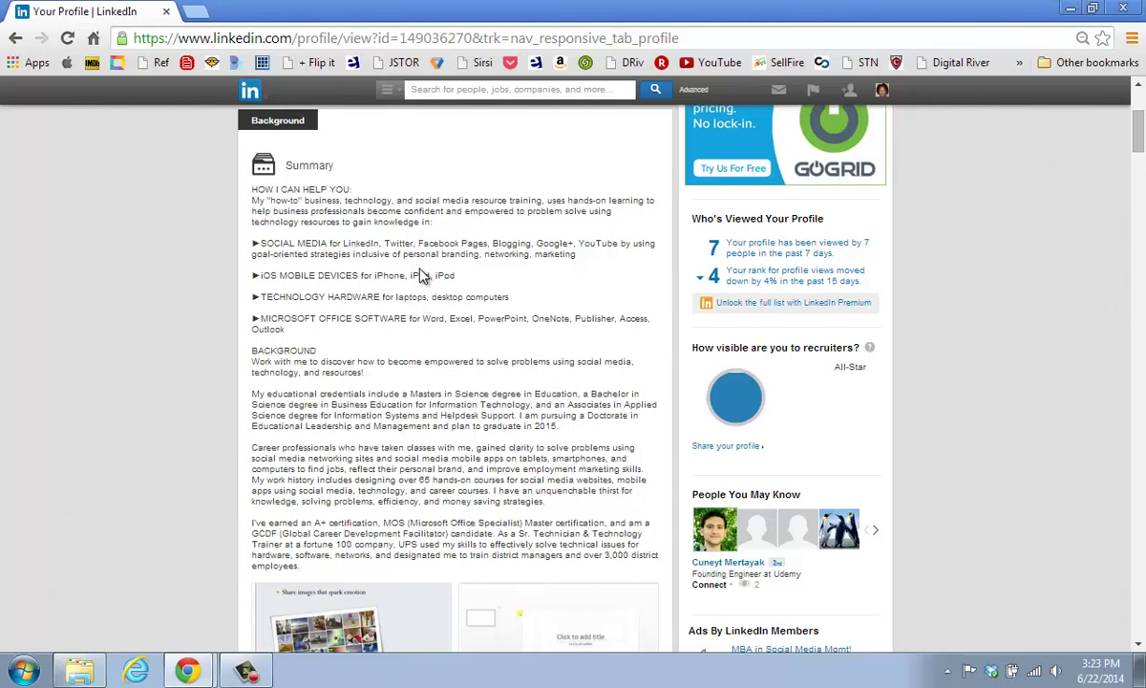
Read through the profile's Summary text, from the how-I-can-help list to the background paragraphs and media samples below.
{"action": "scroll", "coordinate": [421, 271], "scroll_direction": "down", "scroll_amount": 2}
{"action": "scroll", "coordinate": [420, 271], "scroll_direction": "down", "scroll_amount": 2}
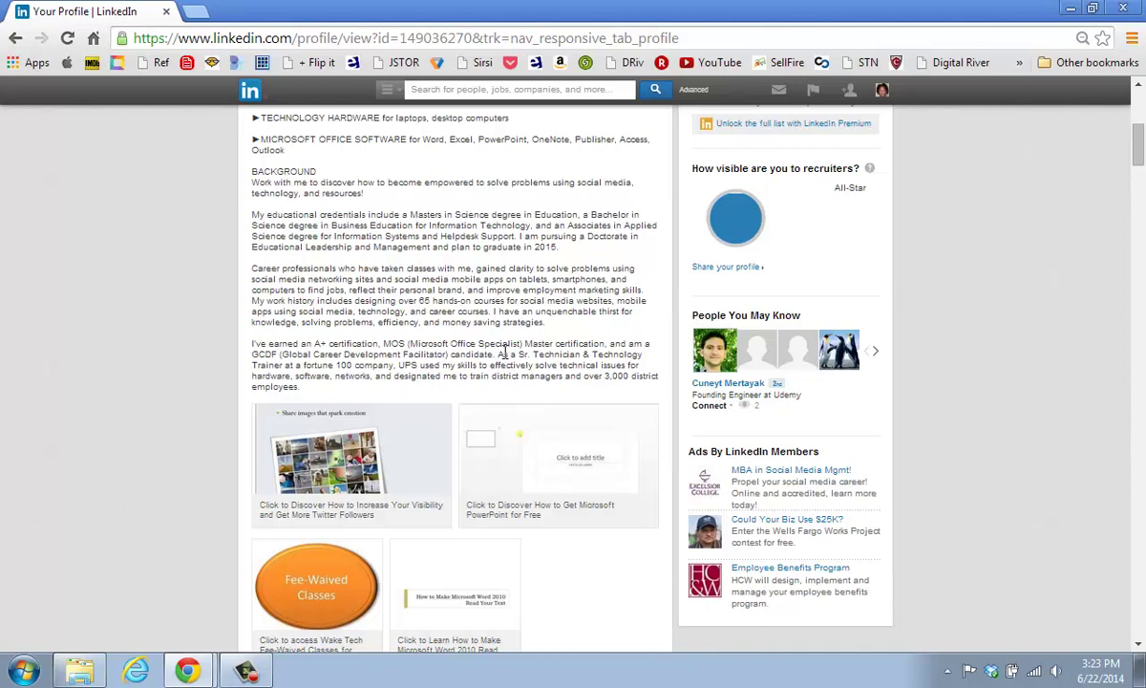
{"action": "scroll", "coordinate": [468, 326], "scroll_direction": "down", "scroll_amount": 2}
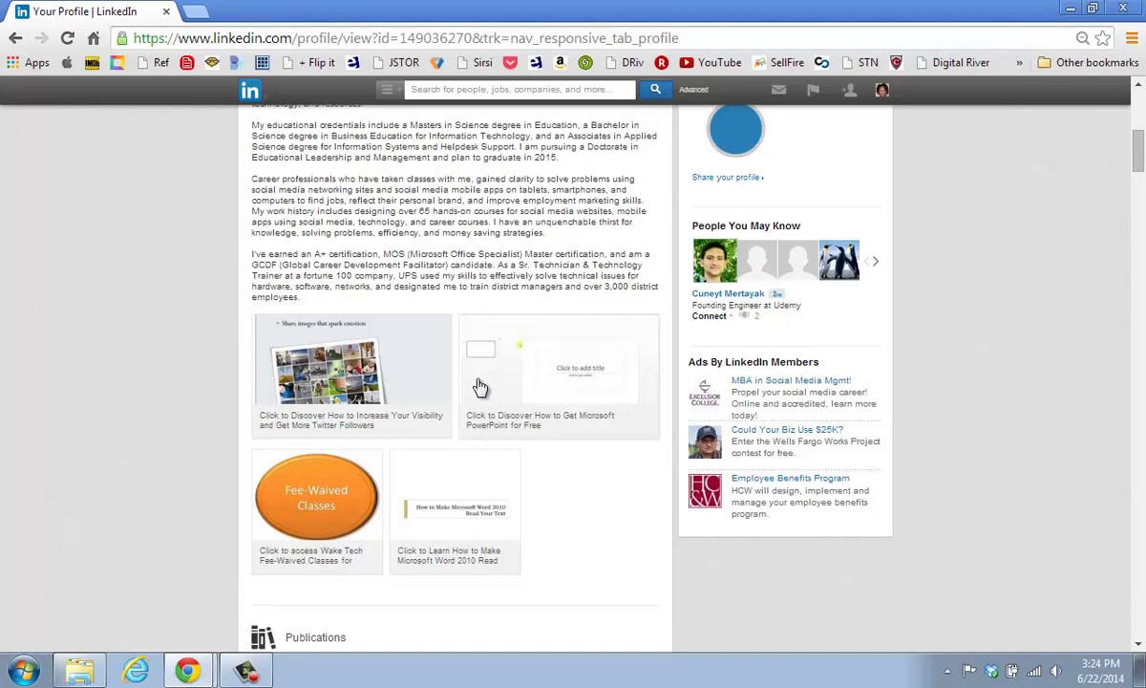
{"action": "scroll", "coordinate": [382, 363], "scroll_direction": "up", "scroll_amount": 2}
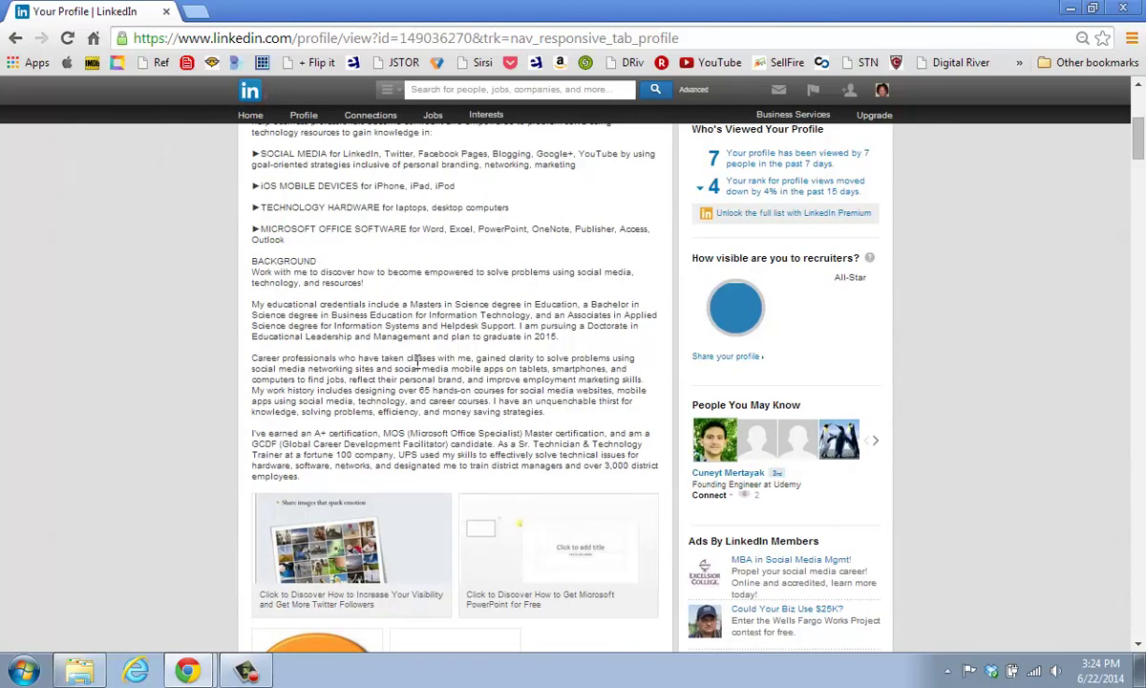
{"action": "scroll", "coordinate": [413, 355], "scroll_direction": "down", "scroll_amount": 2}
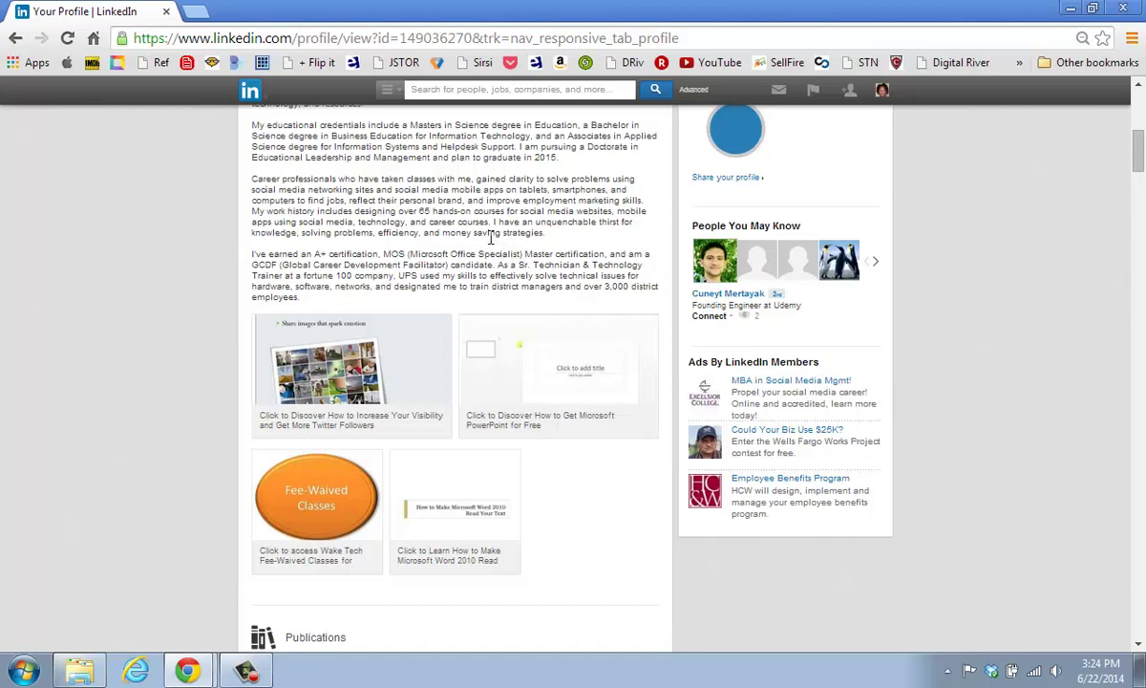
{"action": "scroll", "coordinate": [492, 238], "scroll_direction": "up", "scroll_amount": 1}
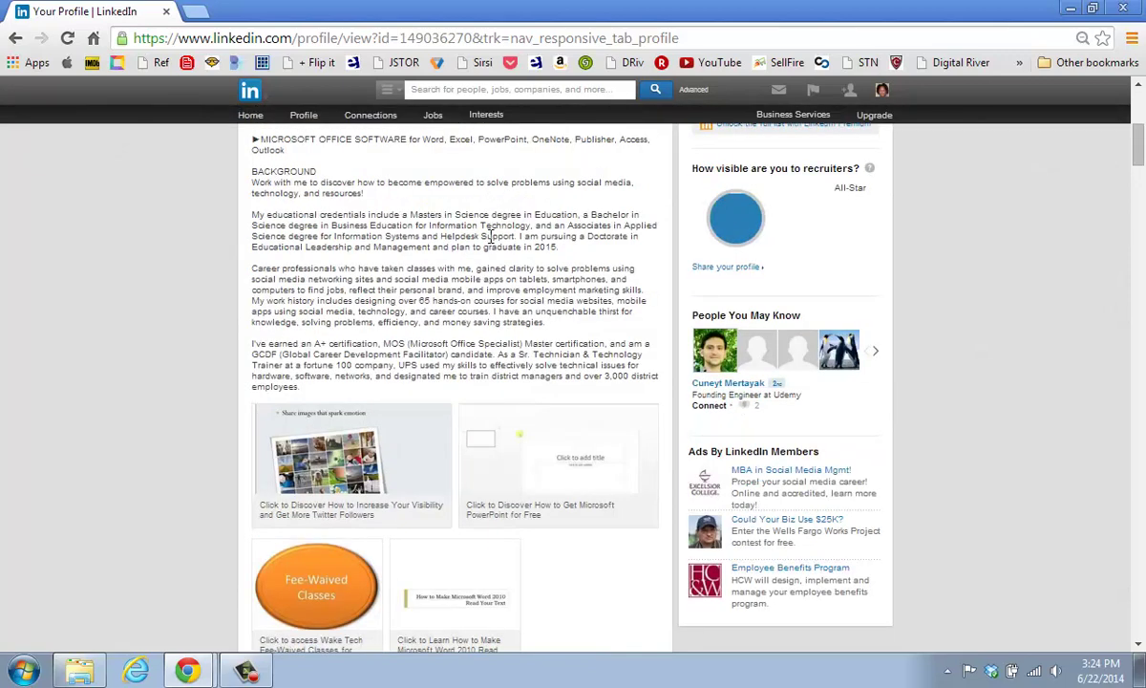
{"action": "scroll", "coordinate": [492, 237], "scroll_direction": "up", "scroll_amount": 1}
{"action": "scroll", "coordinate": [488, 242], "scroll_direction": "up", "scroll_amount": 1}
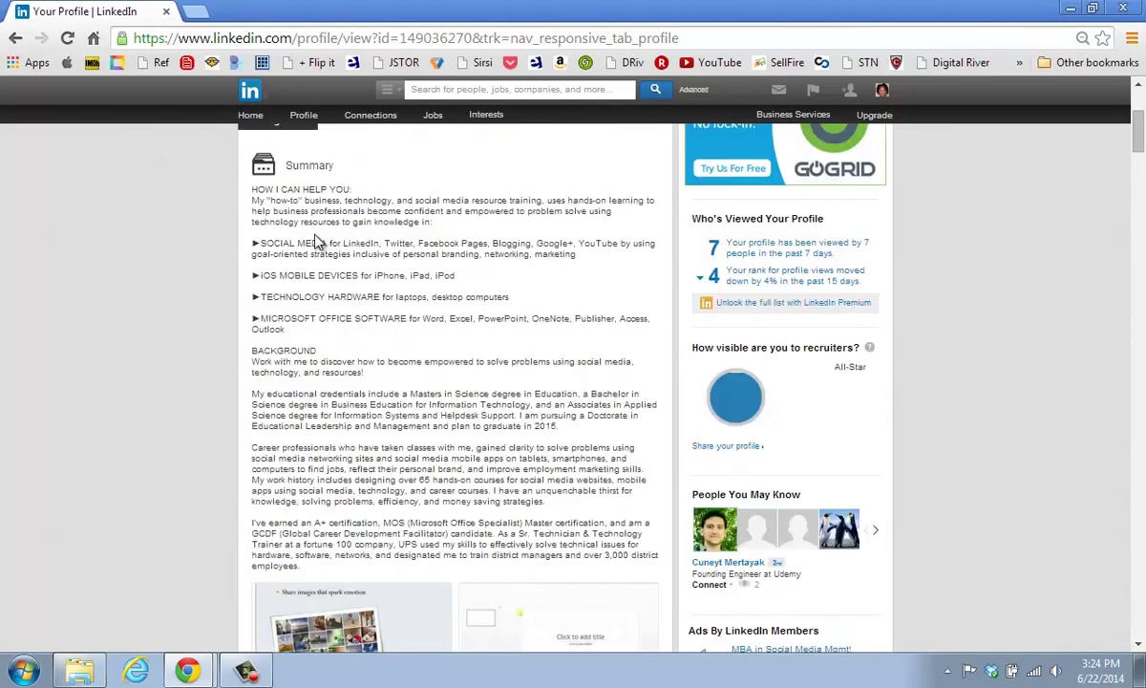
{"action": "scroll", "coordinate": [336, 246], "scroll_direction": "down", "scroll_amount": 1}
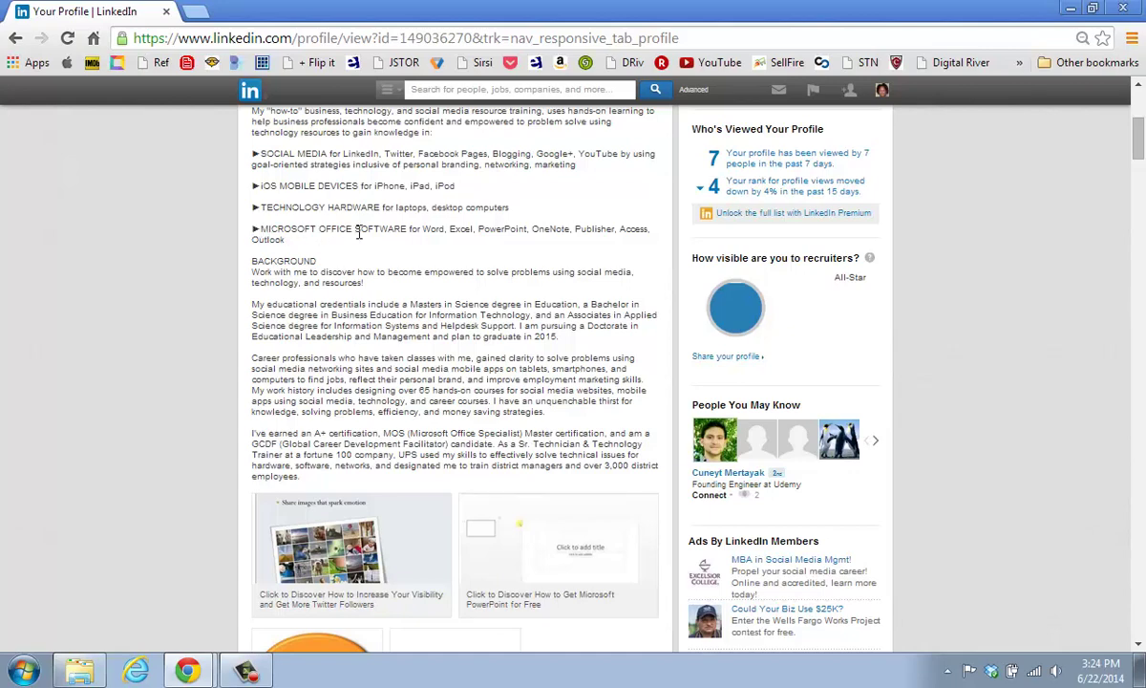
{"action": "scroll", "coordinate": [358, 234], "scroll_direction": "down", "scroll_amount": 1}
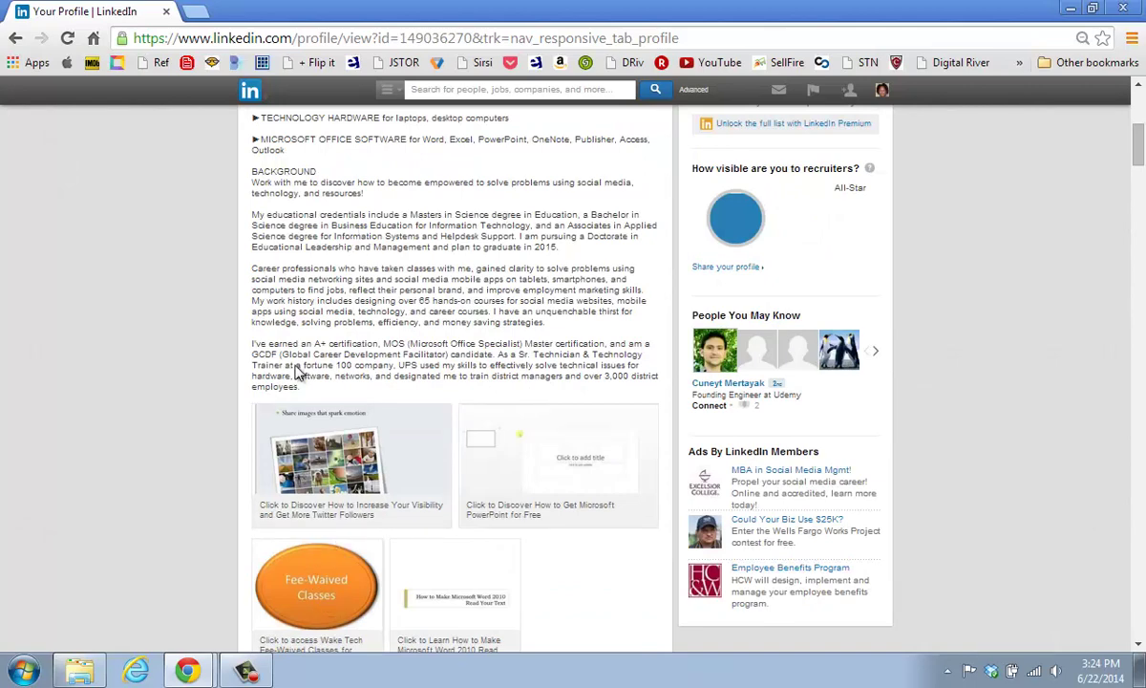
{"action": "scroll", "coordinate": [291, 200], "scroll_direction": "up", "scroll_amount": 1}
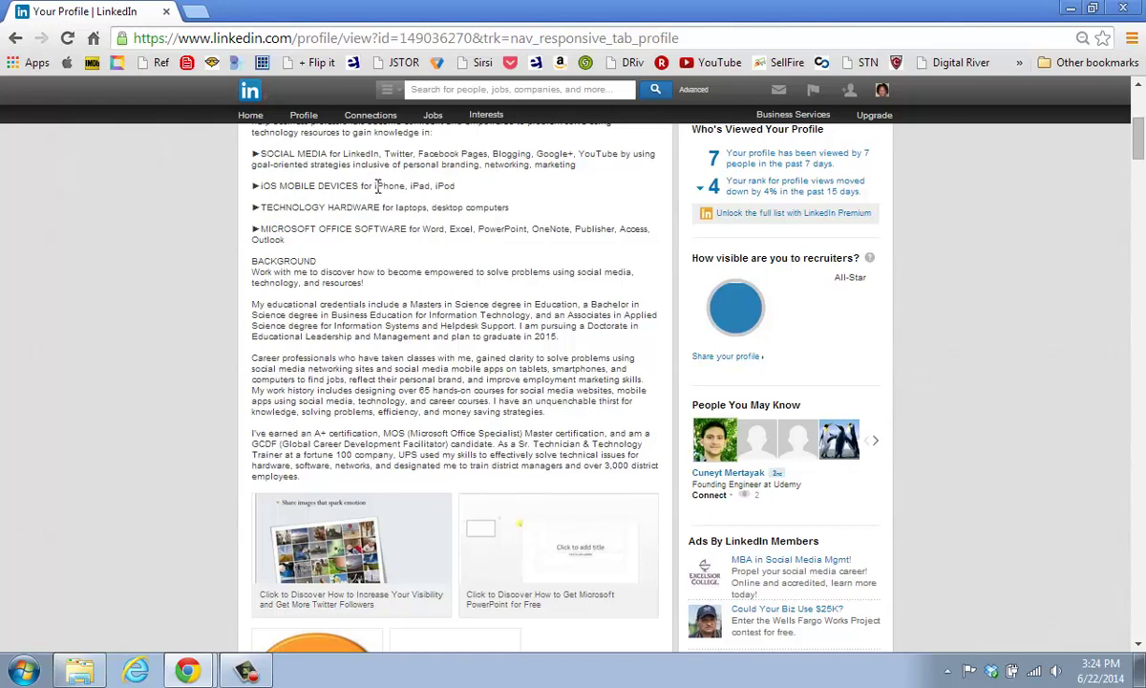
Play the Summary's video sample about increasing visibility and getting more Twitter followers, pause it and close the viewer.
{"action": "scroll", "coordinate": [353, 203], "scroll_direction": "down", "scroll_amount": 4}
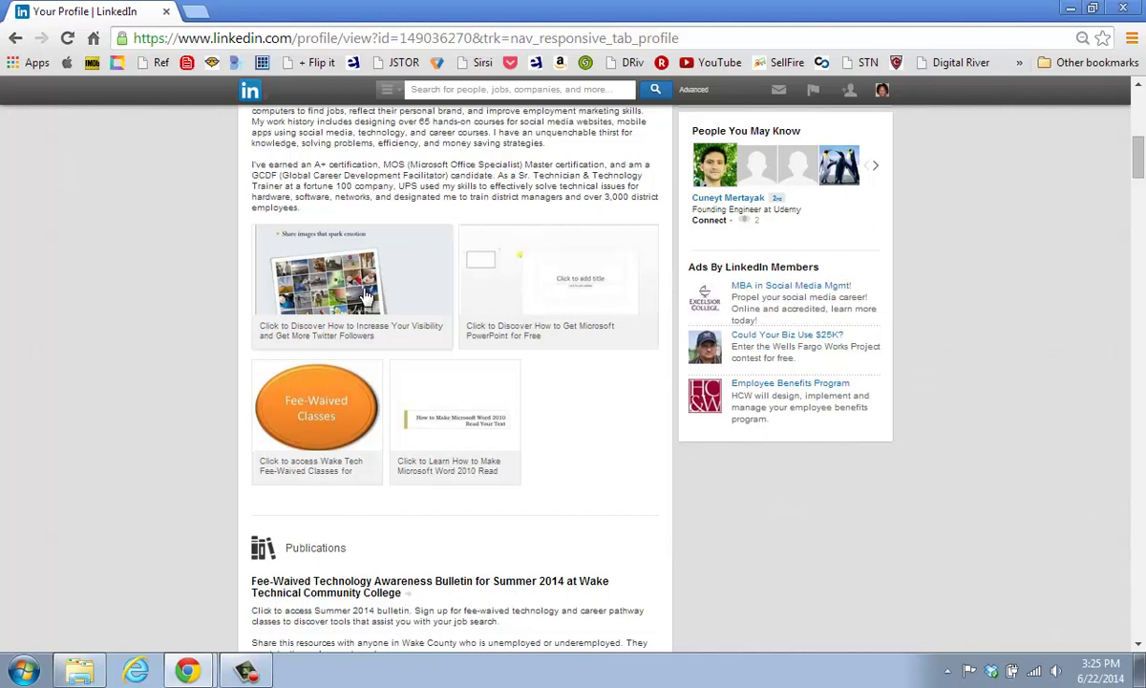
{"action": "left_click", "coordinate": [366, 299]}
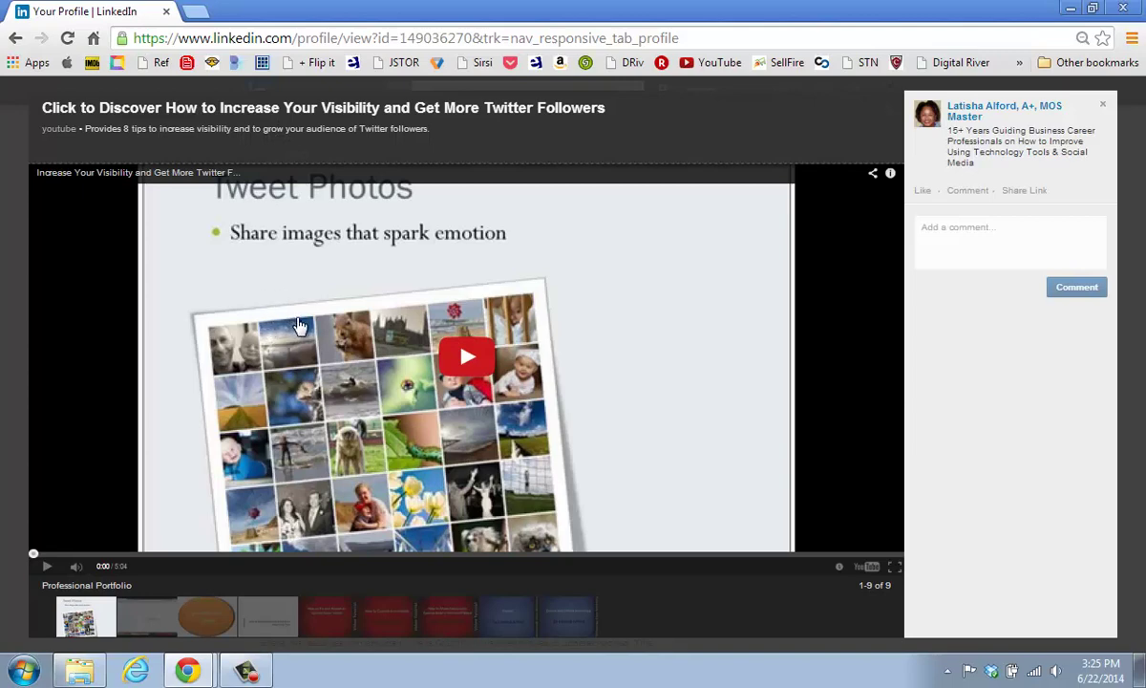
{"action": "left_click", "coordinate": [466, 361]}
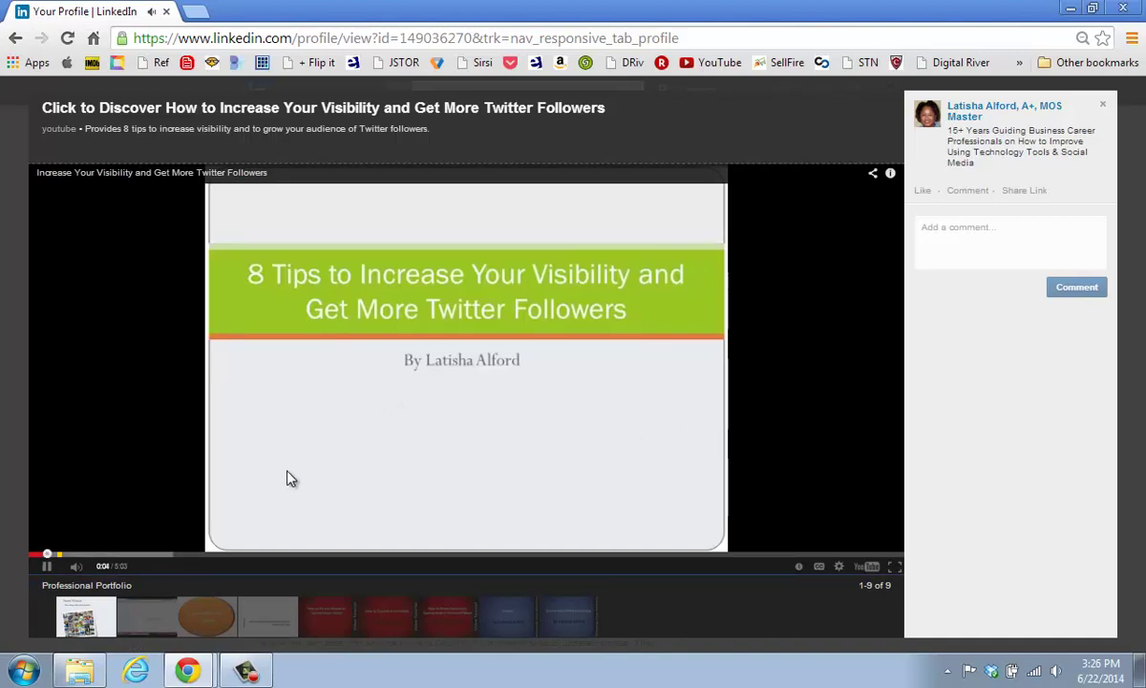
{"action": "left_click", "coordinate": [45, 567]}
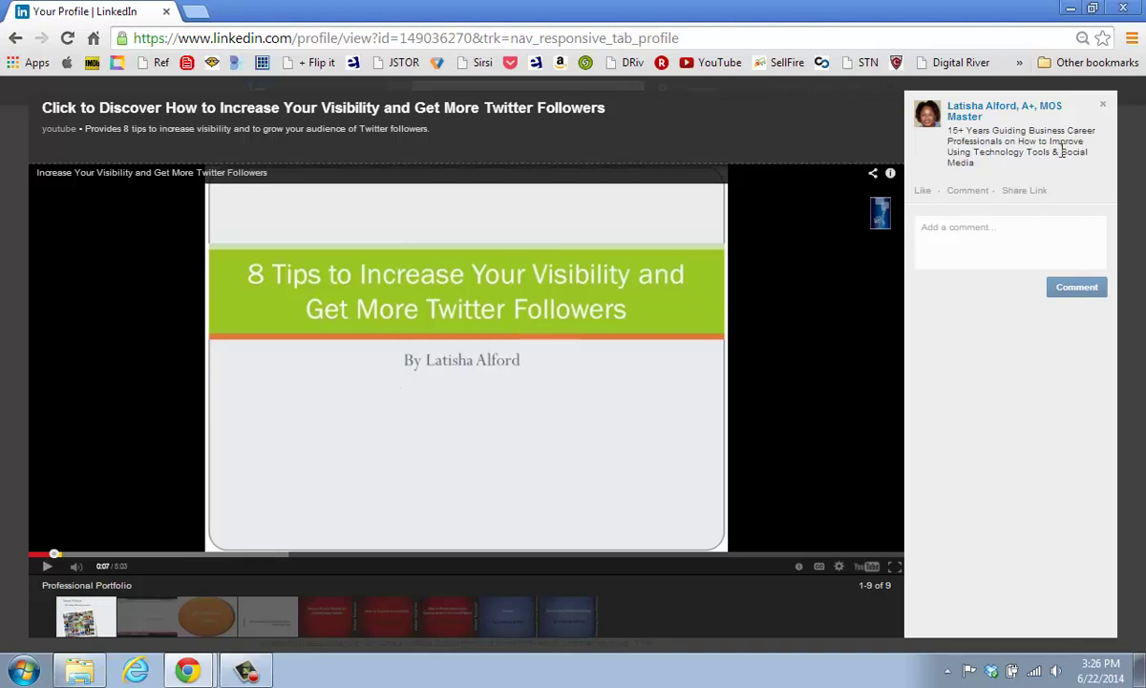
{"action": "left_click", "coordinate": [1103, 108]}
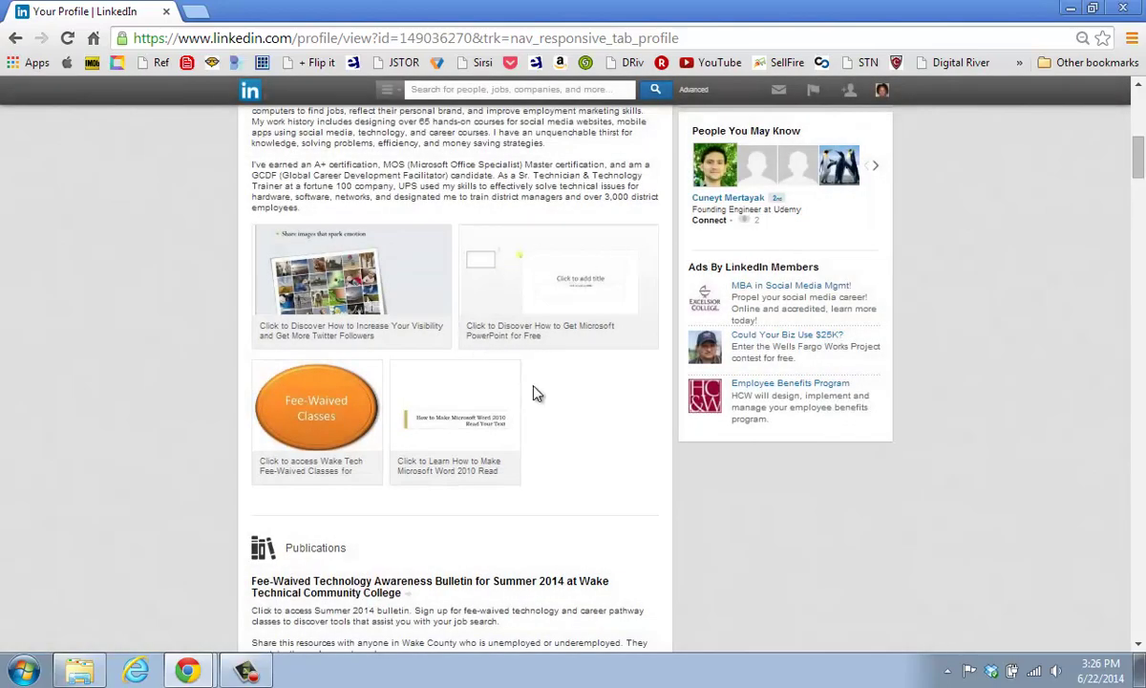
Switch the profile to edit mode and open the Add Link form for the Summary's media samples.
{"action": "scroll", "coordinate": [535, 394], "scroll_direction": "up", "scroll_amount": 6}
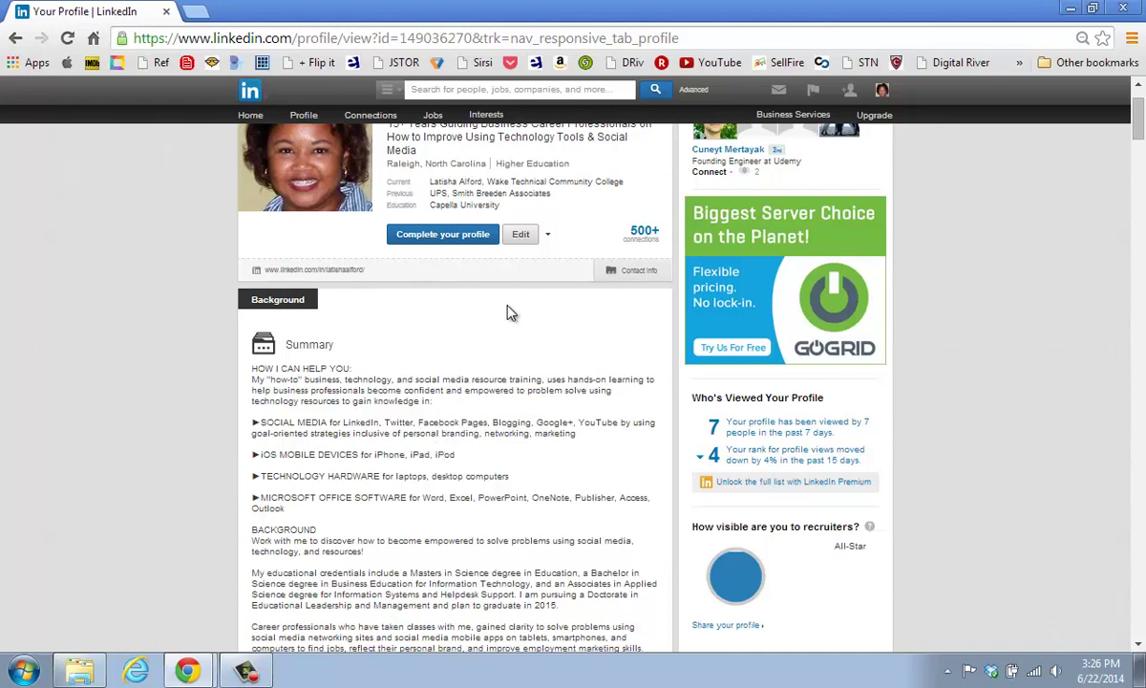
{"action": "left_click", "coordinate": [521, 236]}
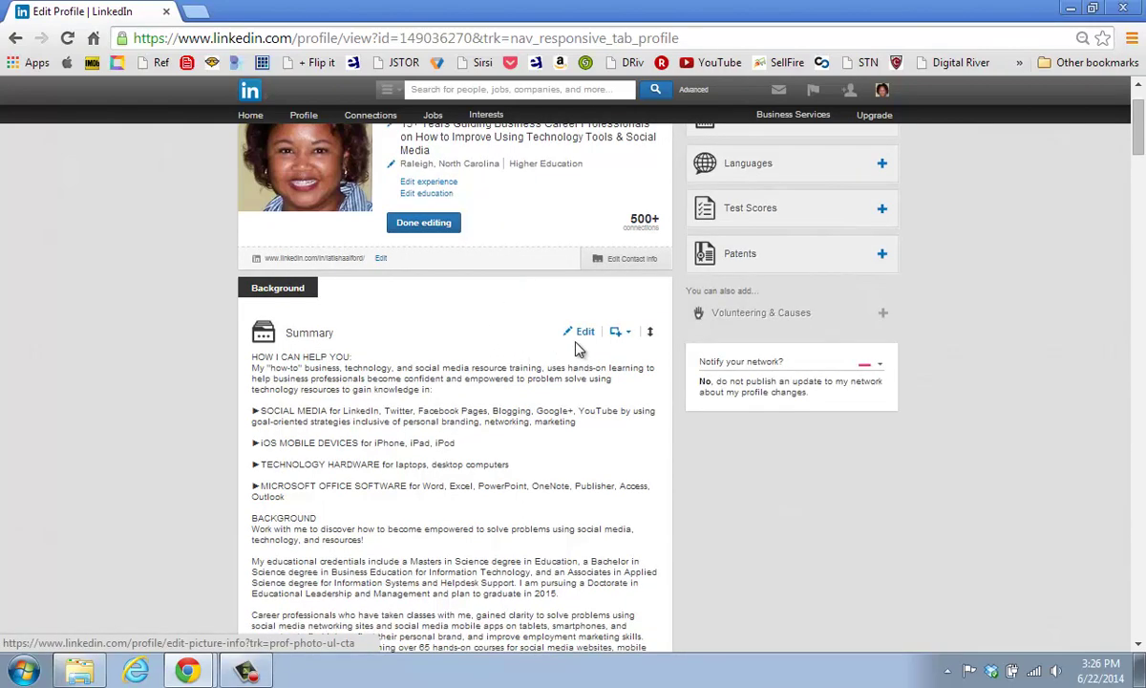
{"action": "scroll", "coordinate": [579, 343], "scroll_direction": "down", "scroll_amount": 3}
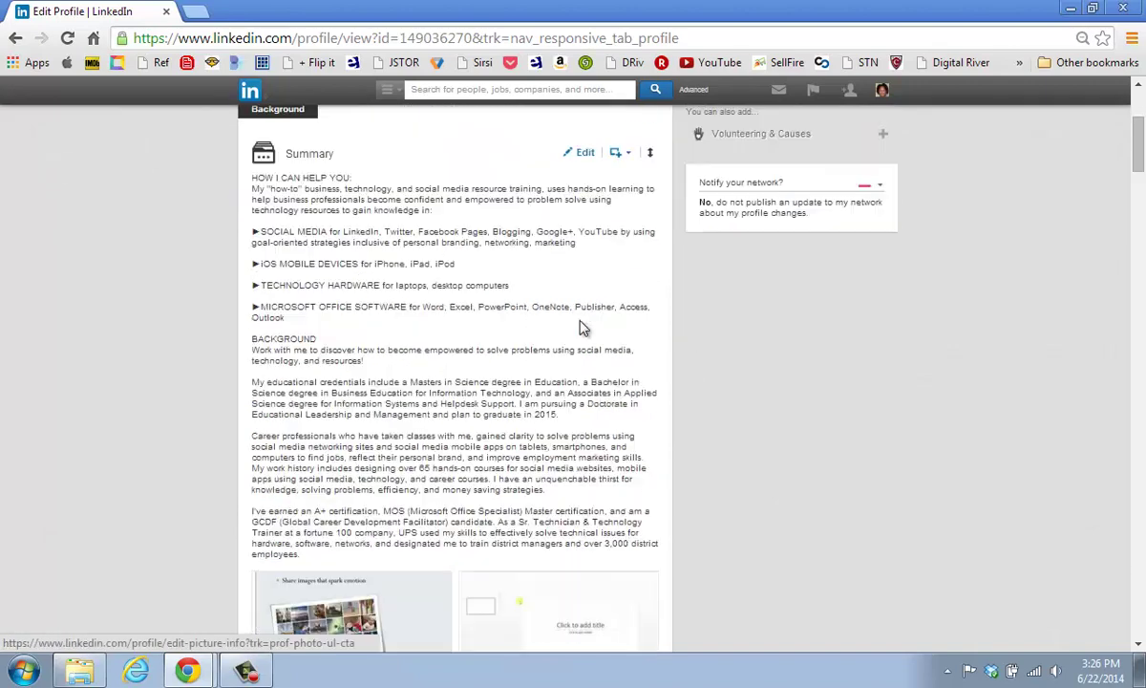
{"action": "scroll", "coordinate": [582, 328], "scroll_direction": "down", "scroll_amount": 1}
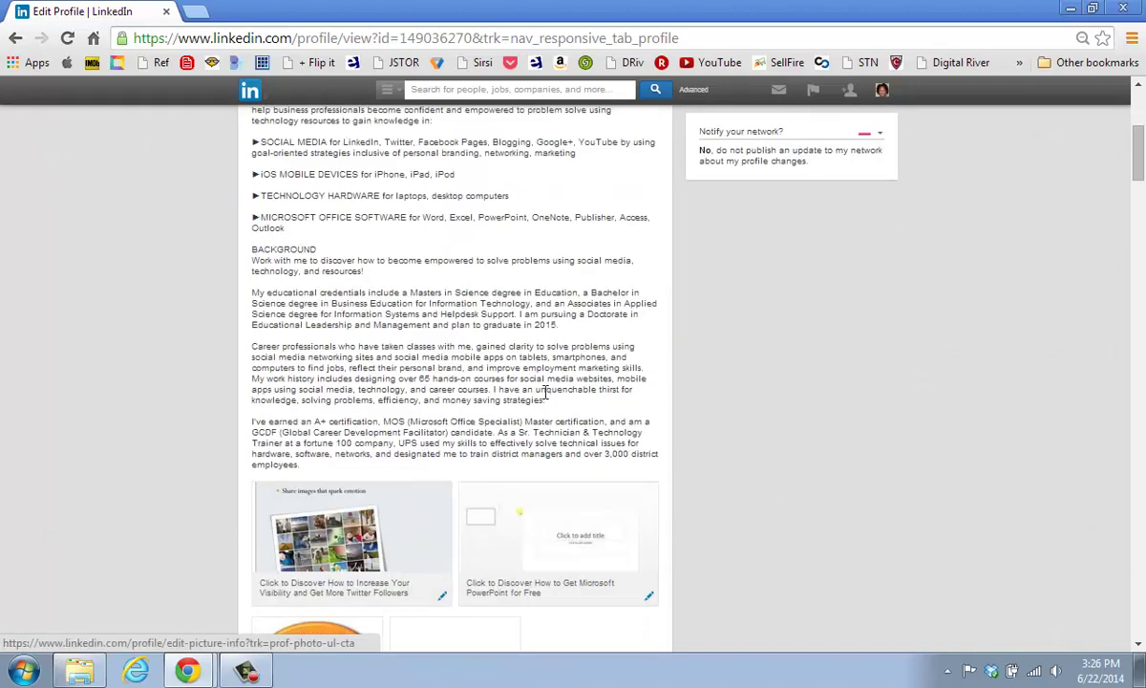
{"action": "scroll", "coordinate": [545, 391], "scroll_direction": "up", "scroll_amount": 3}
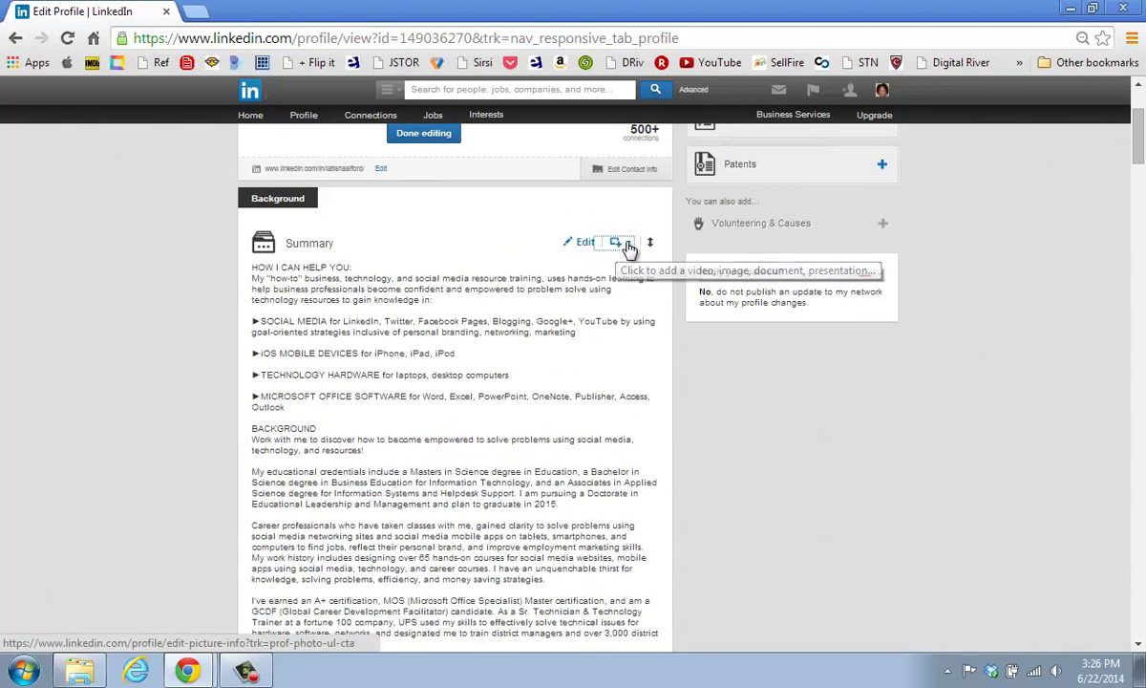
{"action": "left_click", "coordinate": [629, 245]}
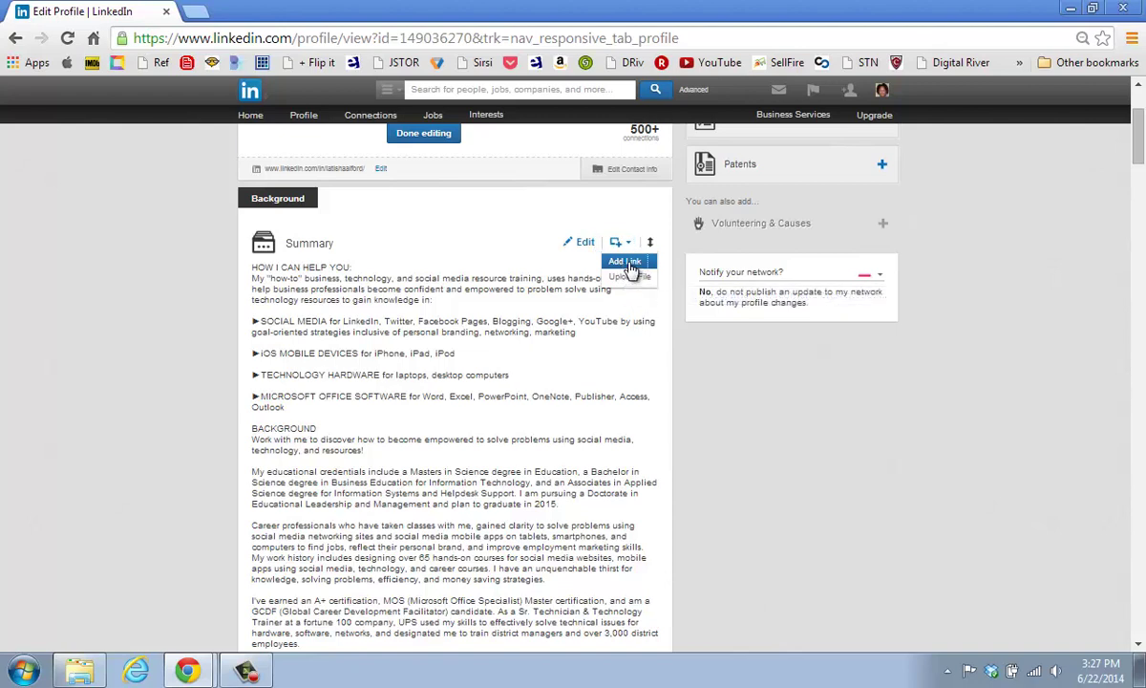
{"action": "left_click", "coordinate": [626, 263]}
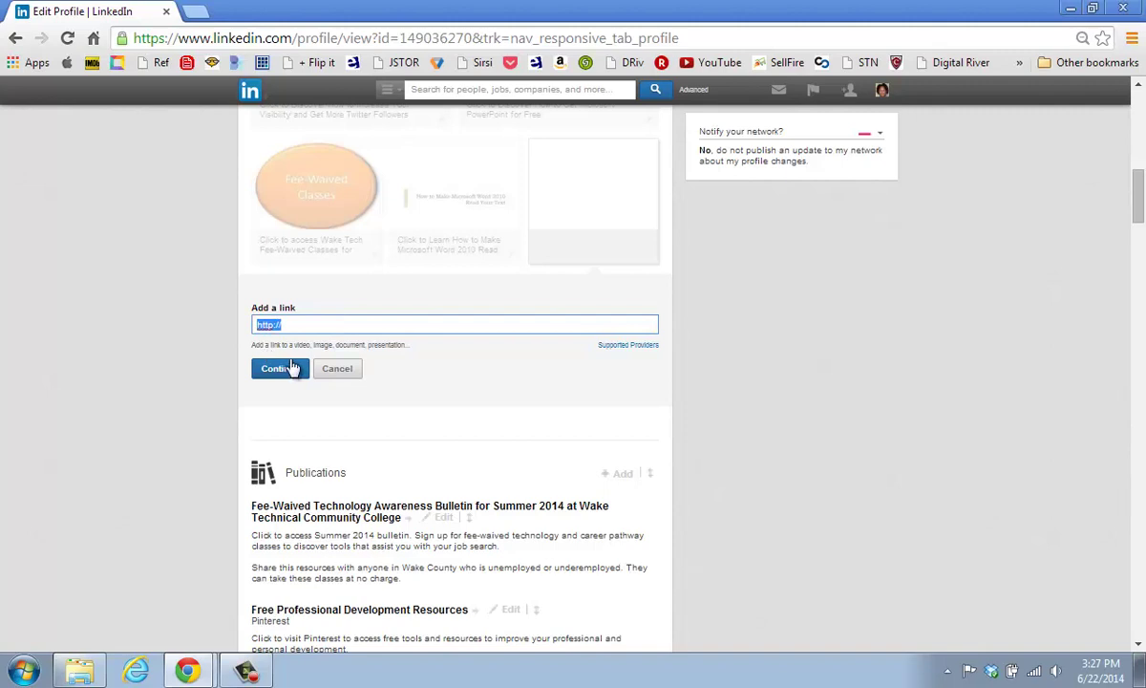
Open the help page of supported link providers, maximize its window and expand Presentations and Documents.
{"action": "key", "text": "ctrl+plus"}
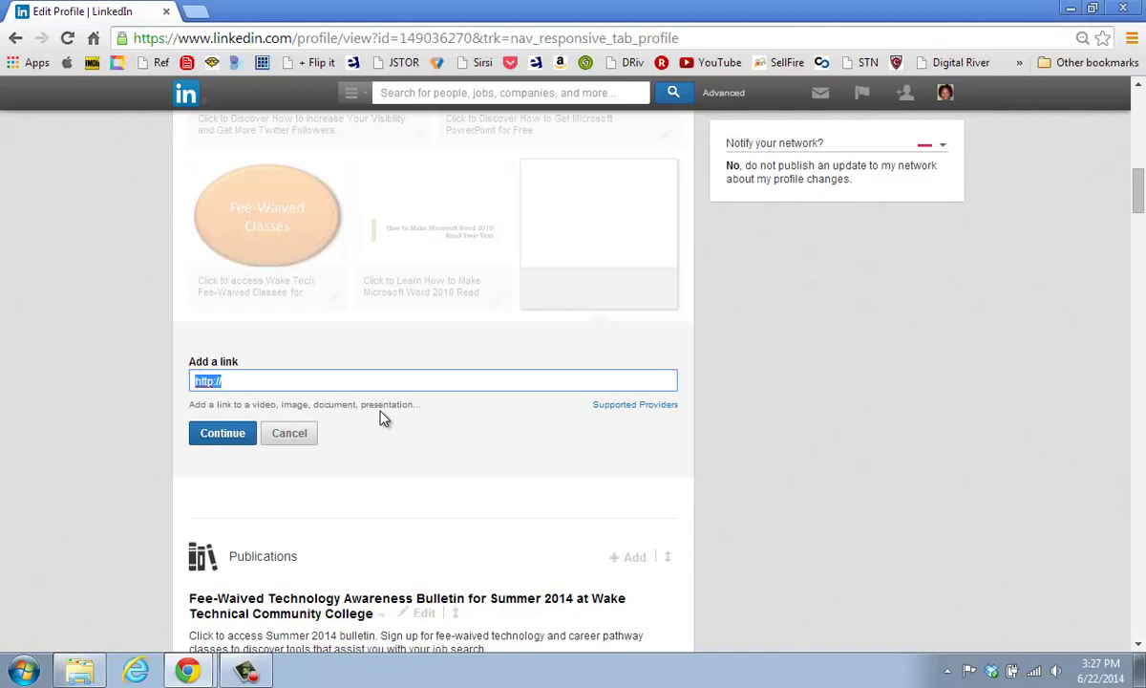
{"action": "left_click", "coordinate": [607, 406]}
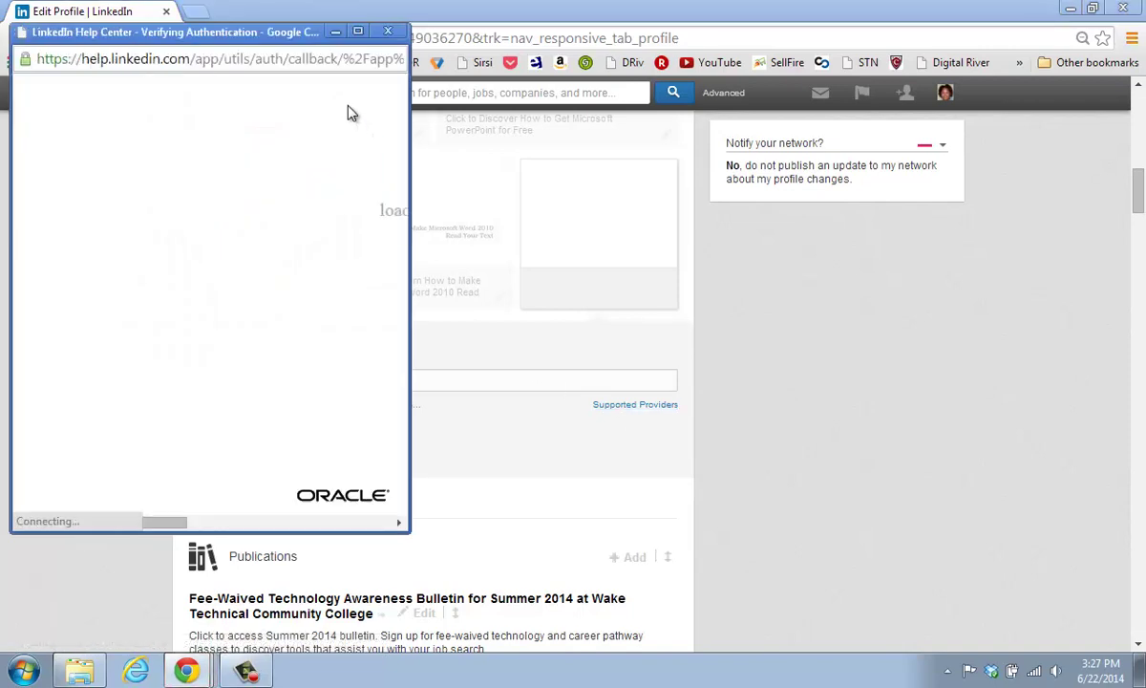
{"action": "left_click", "coordinate": [358, 33]}
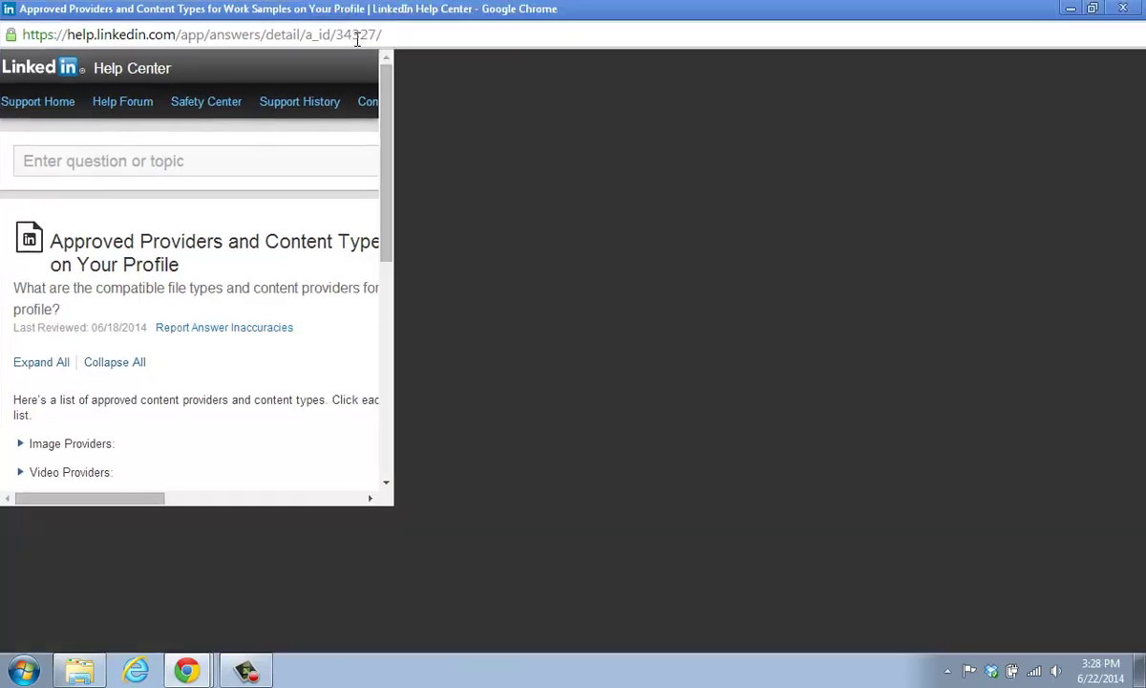
{"action": "scroll", "coordinate": [318, 207], "scroll_direction": "down", "scroll_amount": 2}
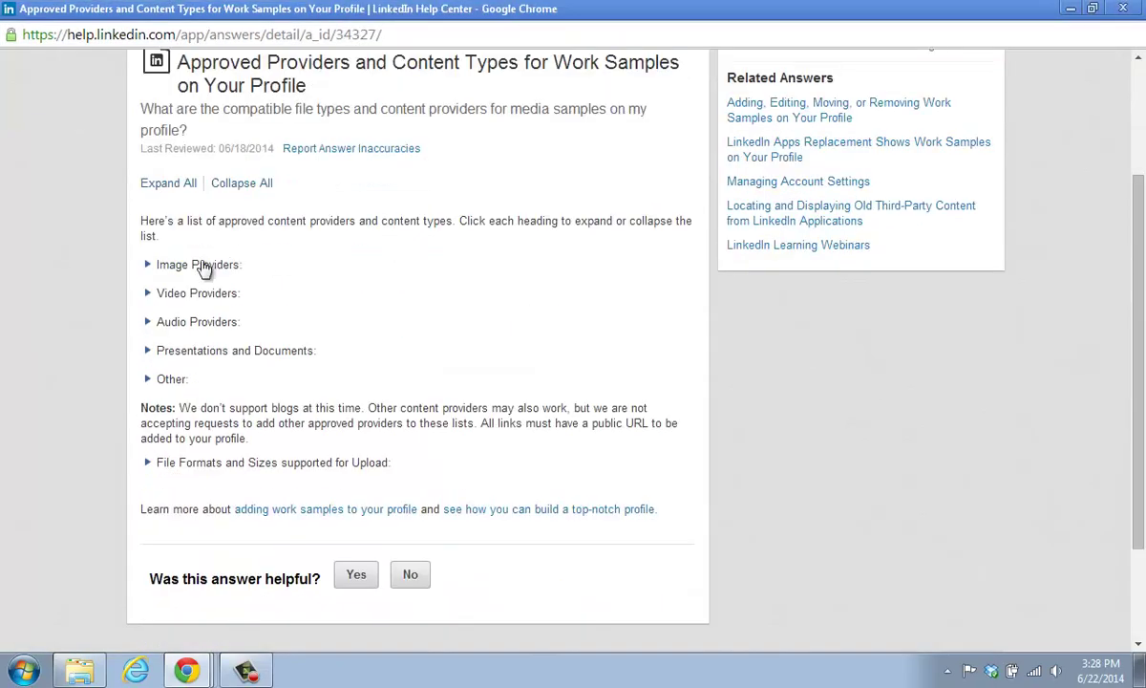
{"action": "left_click", "coordinate": [151, 354]}
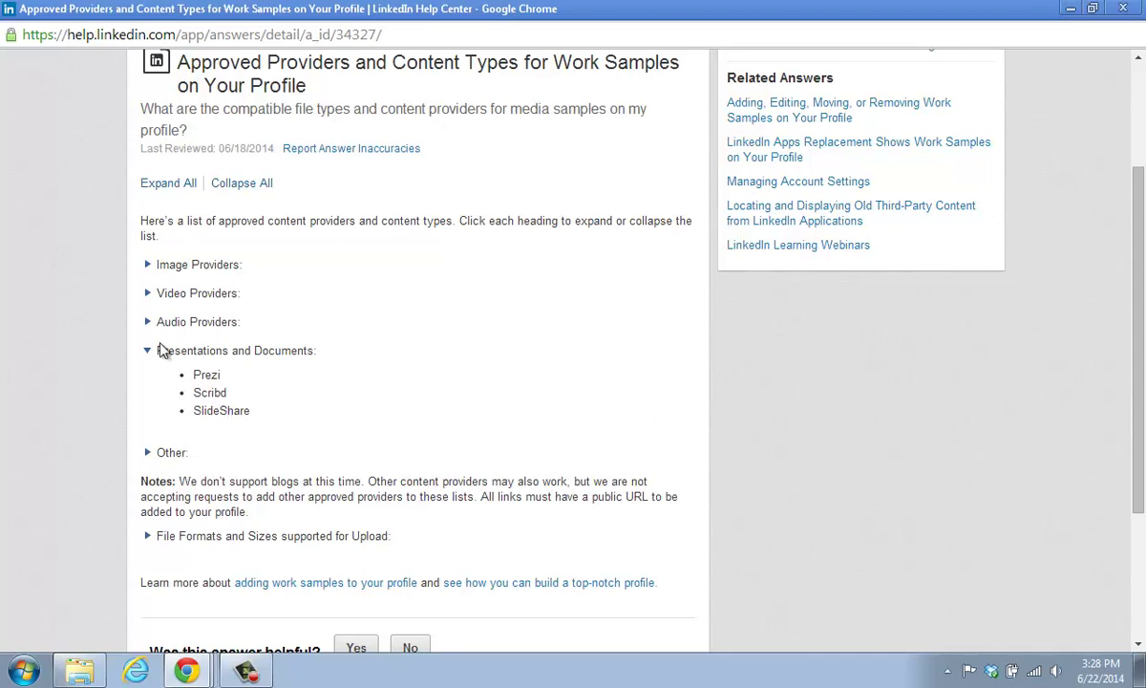
Expand the Video Providers list and highlight YouTube in it.
{"action": "left_click", "coordinate": [149, 298]}
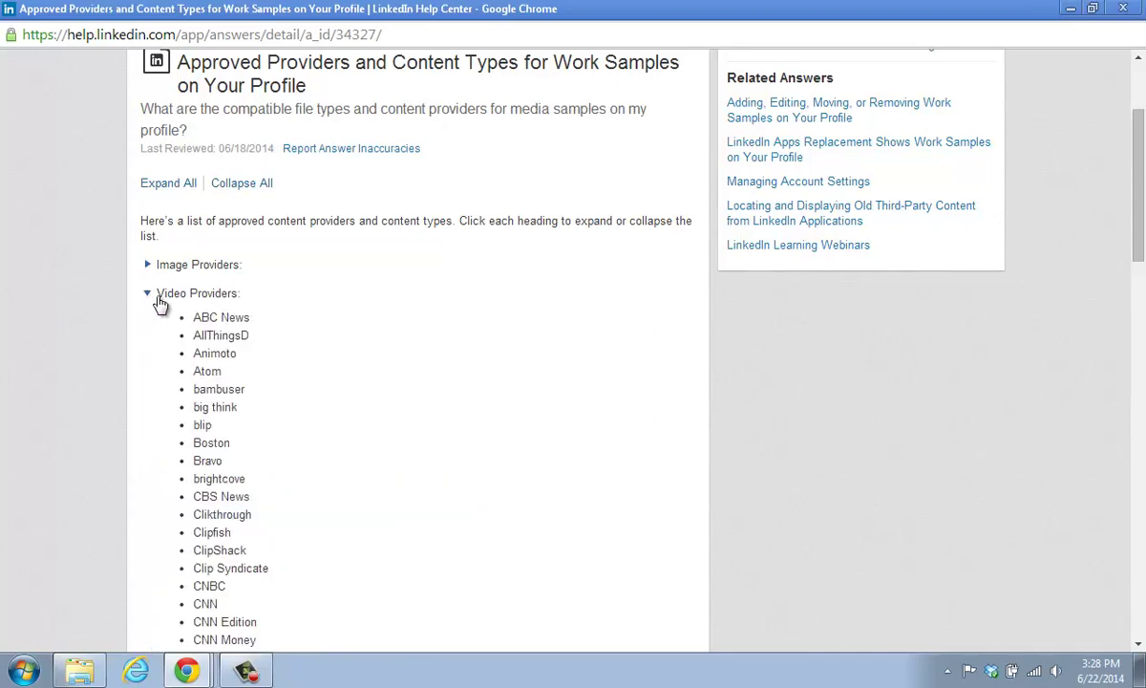
{"action": "scroll", "coordinate": [162, 305], "scroll_direction": "down", "scroll_amount": 3}
{"action": "scroll", "coordinate": [160, 305], "scroll_direction": "down", "scroll_amount": 2}
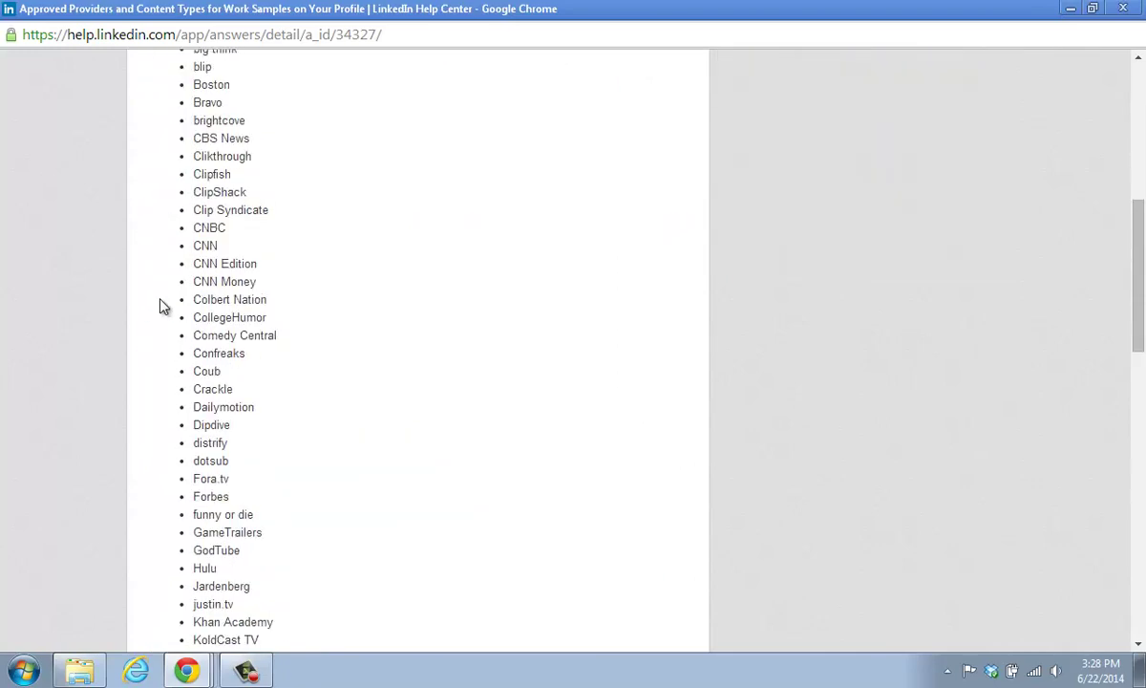
{"action": "scroll", "coordinate": [196, 263], "scroll_direction": "down", "scroll_amount": 1}
{"action": "scroll", "coordinate": [196, 263], "scroll_direction": "down", "scroll_amount": 5}
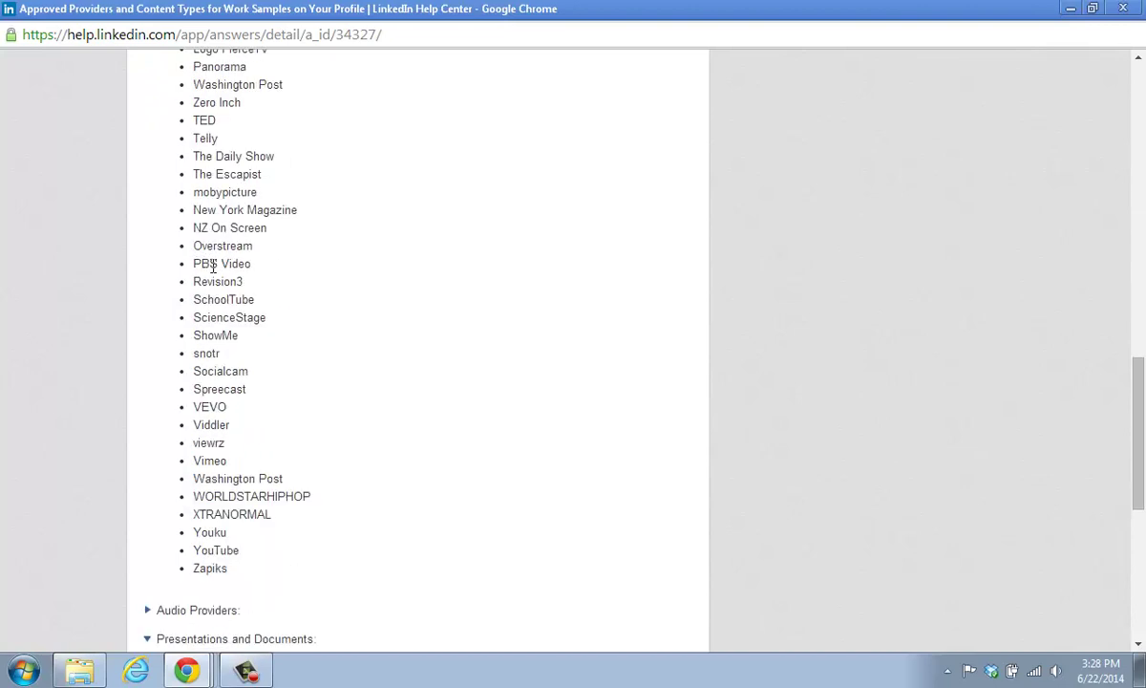
{"action": "left_click_drag", "start_coordinate": [240, 551], "coordinate": [190, 550]}
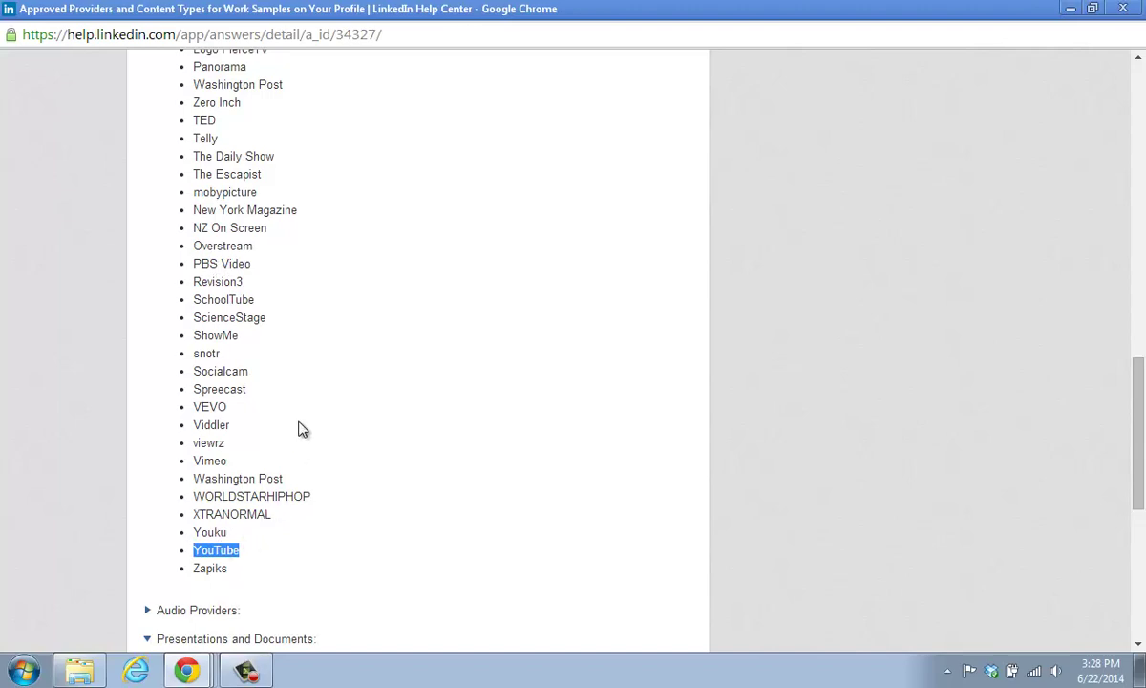
Return to the profile editing page and go past Publications and Experience to the Skills & Endorsements section.
{"action": "key", "text": "alt+Tab"}
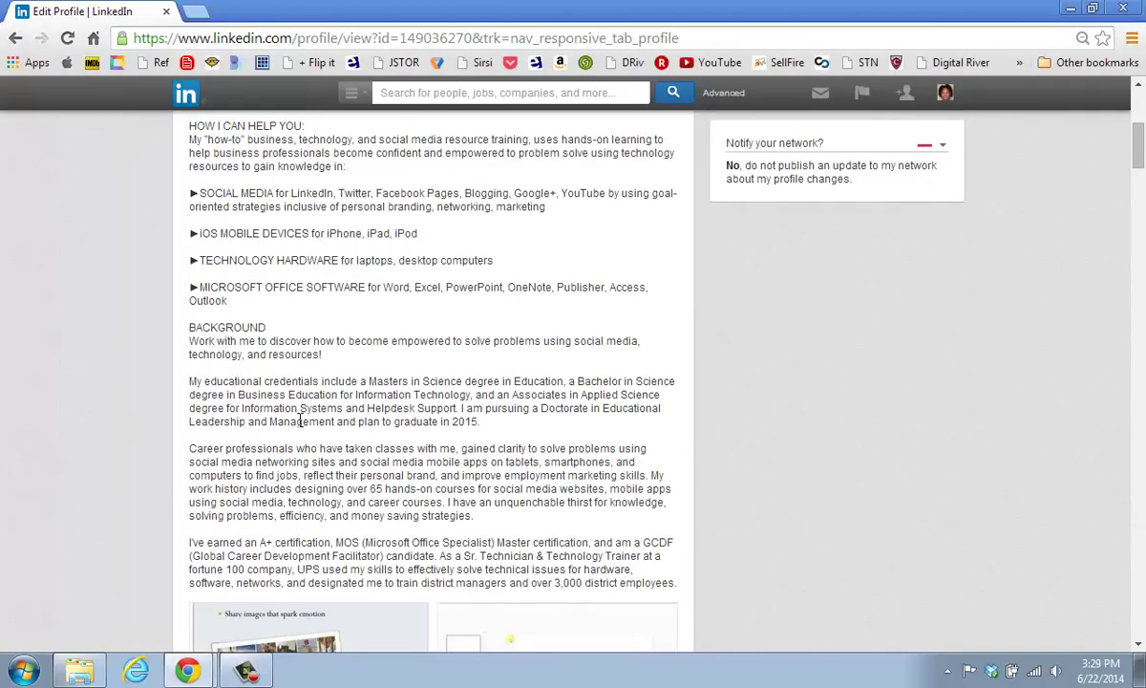
{"action": "scroll", "coordinate": [300, 420], "scroll_direction": "down", "scroll_amount": 8}
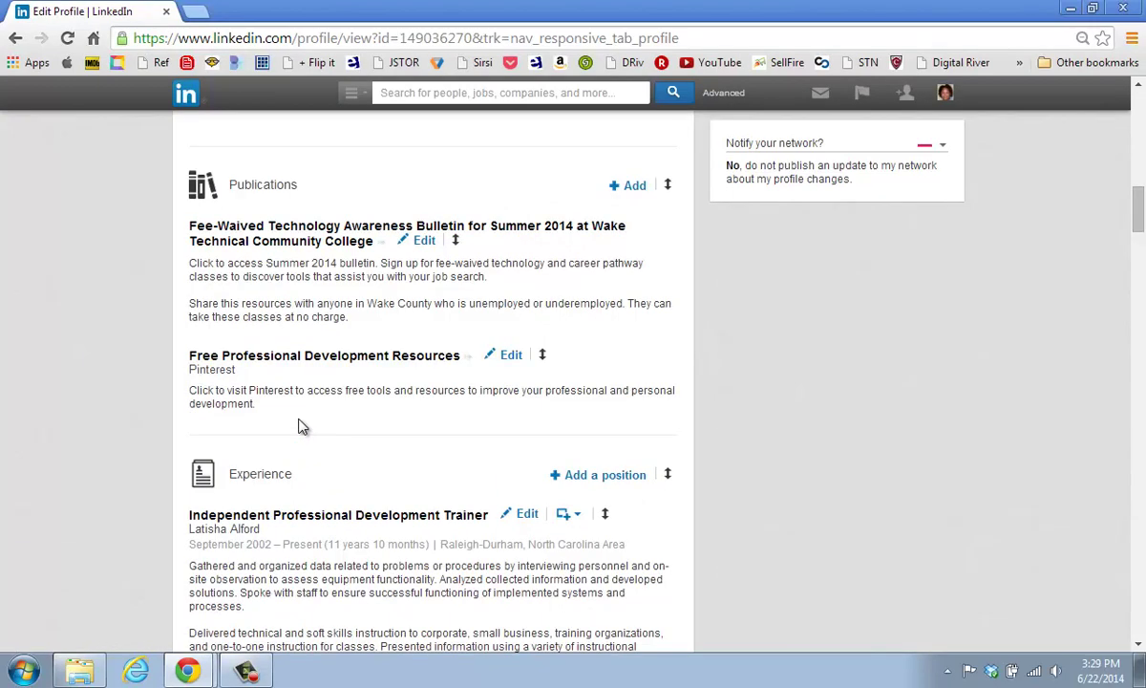
{"action": "scroll", "coordinate": [300, 426], "scroll_direction": "down", "scroll_amount": 15}
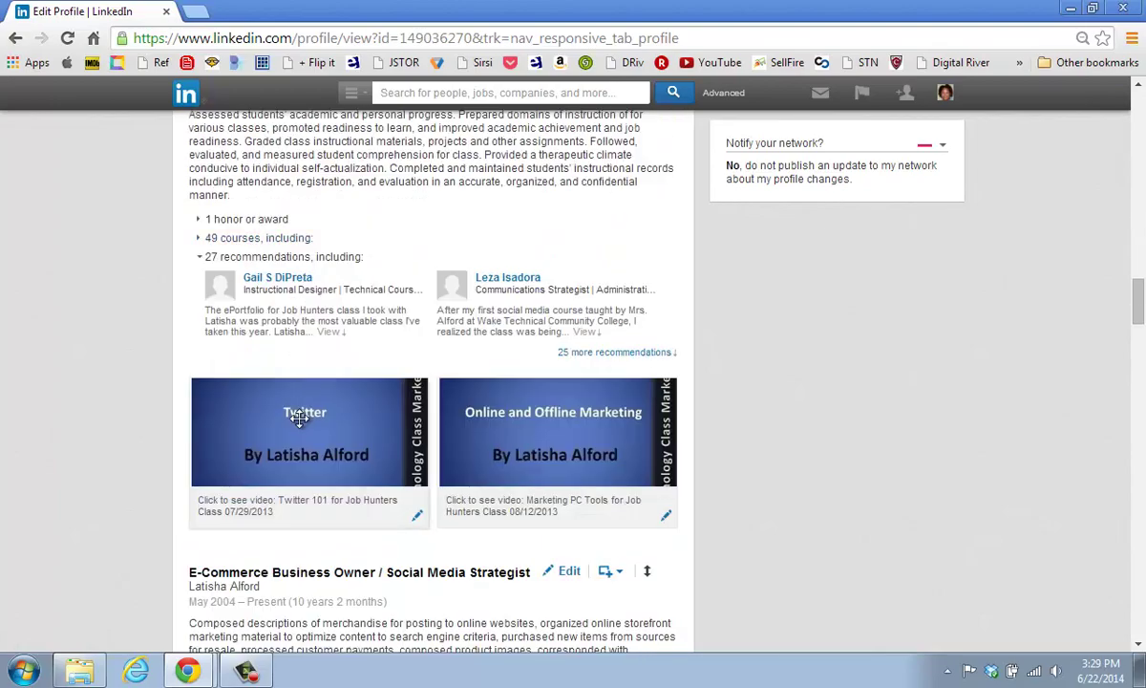
{"action": "scroll", "coordinate": [300, 421], "scroll_direction": "down", "scroll_amount": 20}
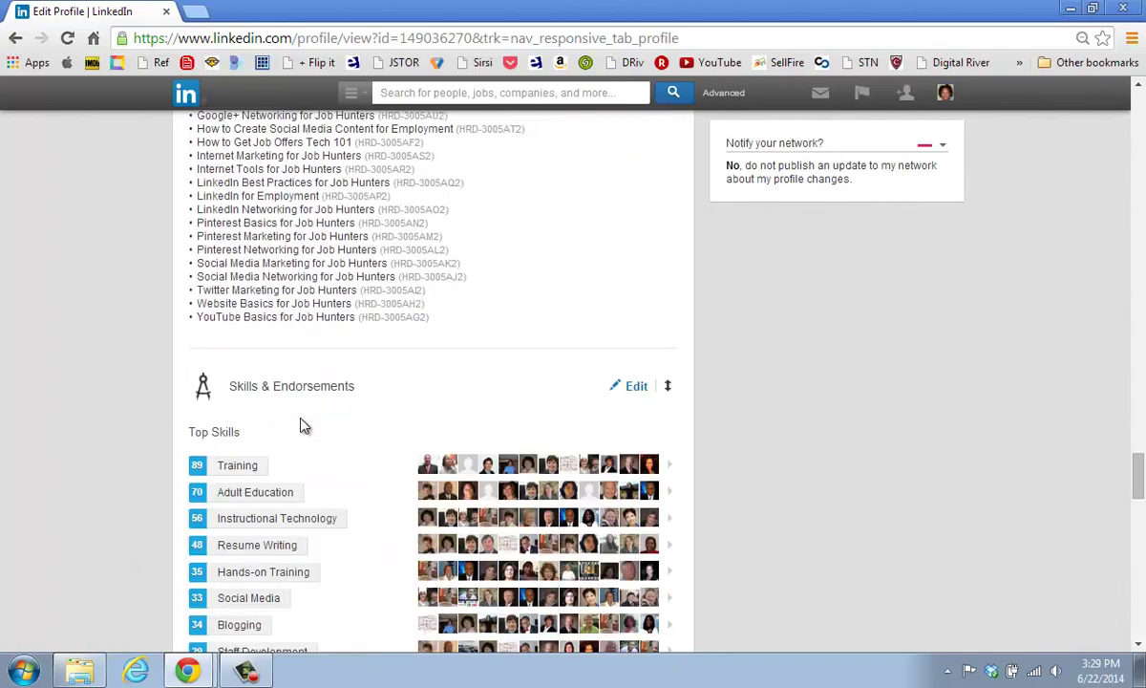
{"action": "scroll", "coordinate": [299, 425], "scroll_direction": "down", "scroll_amount": 3}
{"action": "scroll", "coordinate": [301, 427], "scroll_direction": "up", "scroll_amount": 2}
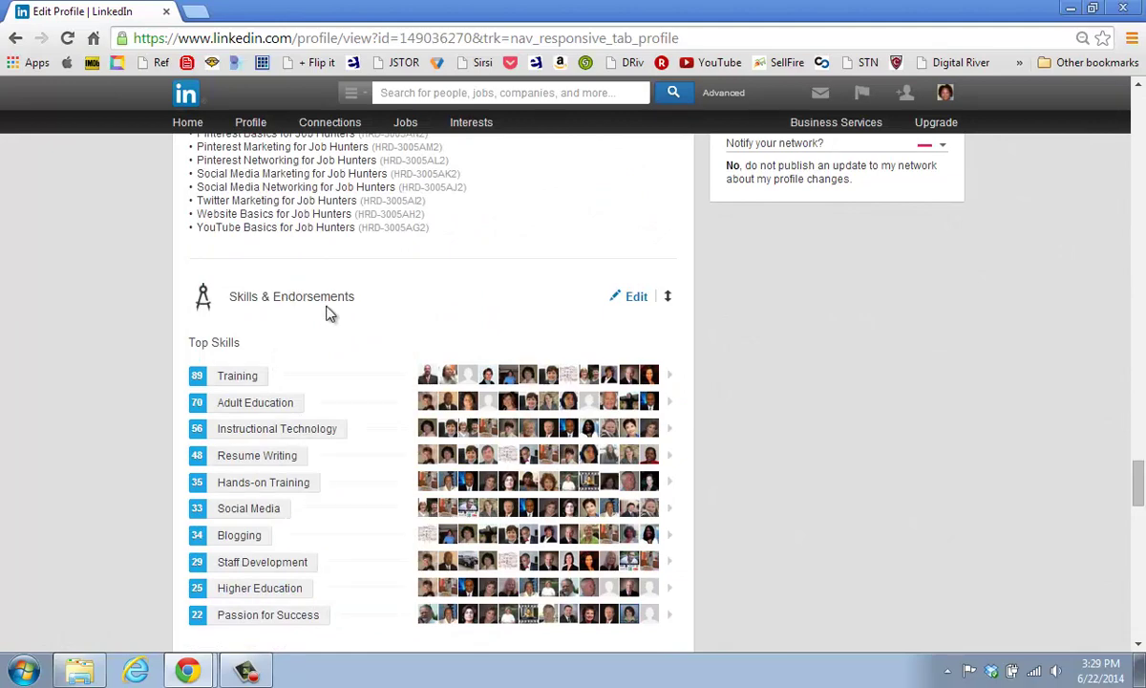
Open the Skills & Endorsements section for editing, review its settings and skill list, and cancel without saving.
{"action": "scroll", "coordinate": [330, 314], "scroll_direction": "down", "scroll_amount": 1}
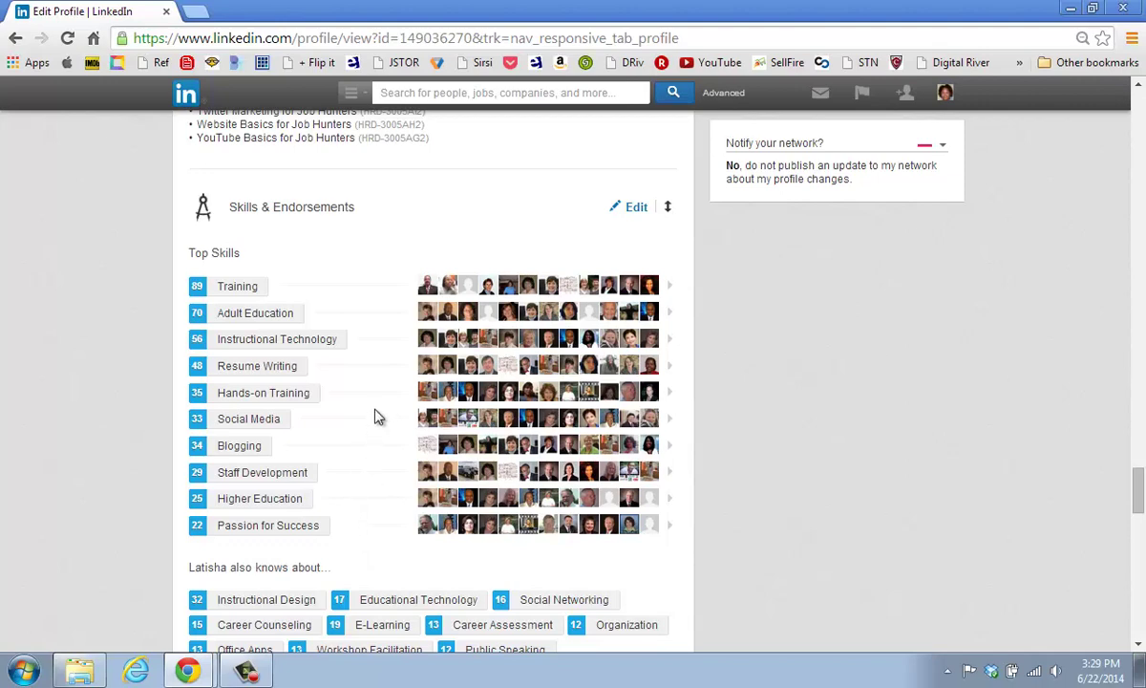
{"action": "left_click", "coordinate": [635, 217]}
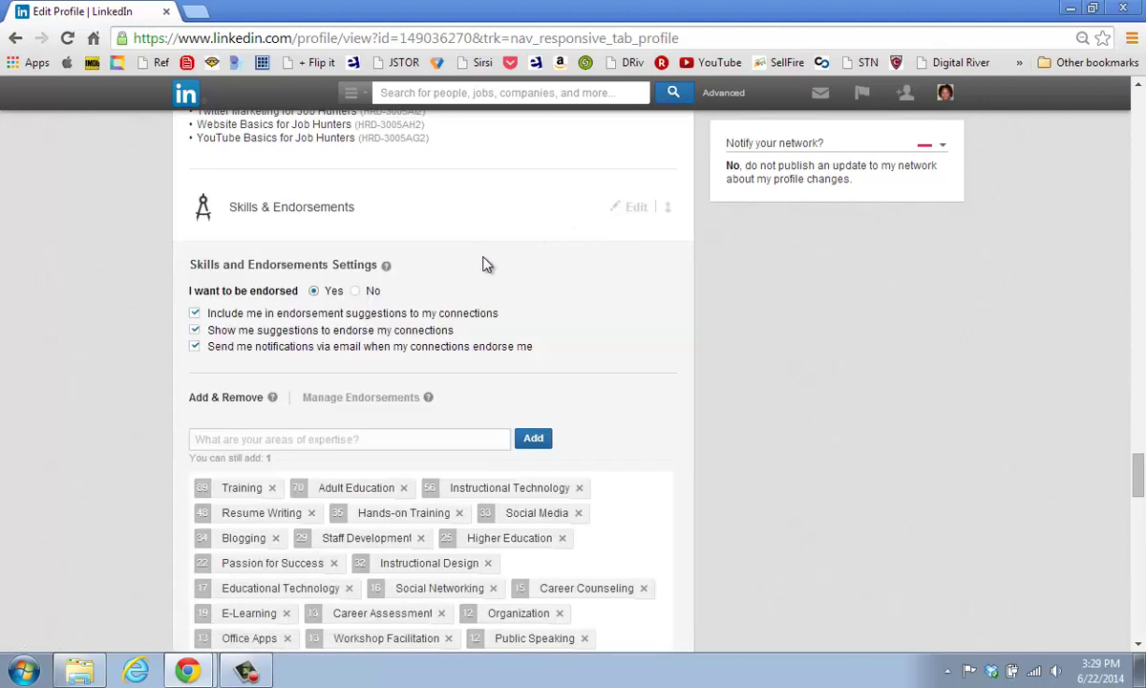
{"action": "scroll", "coordinate": [483, 259], "scroll_direction": "down", "scroll_amount": 3}
{"action": "scroll", "coordinate": [483, 266], "scroll_direction": "down", "scroll_amount": 2}
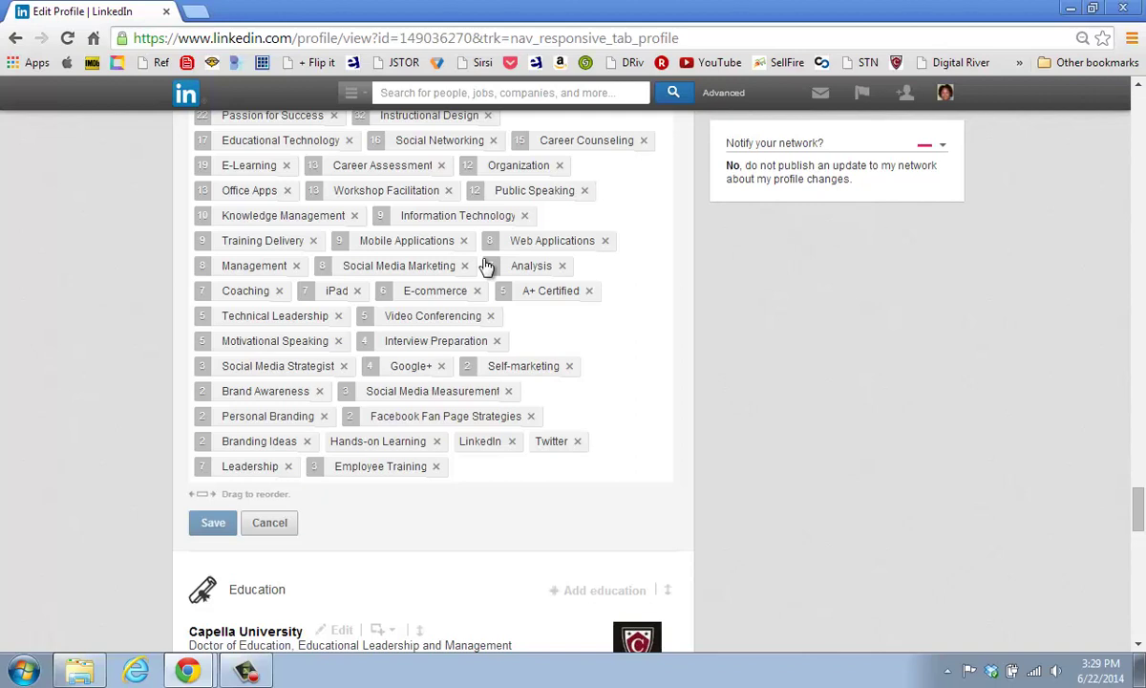
{"action": "scroll", "coordinate": [487, 267], "scroll_direction": "down", "scroll_amount": 1}
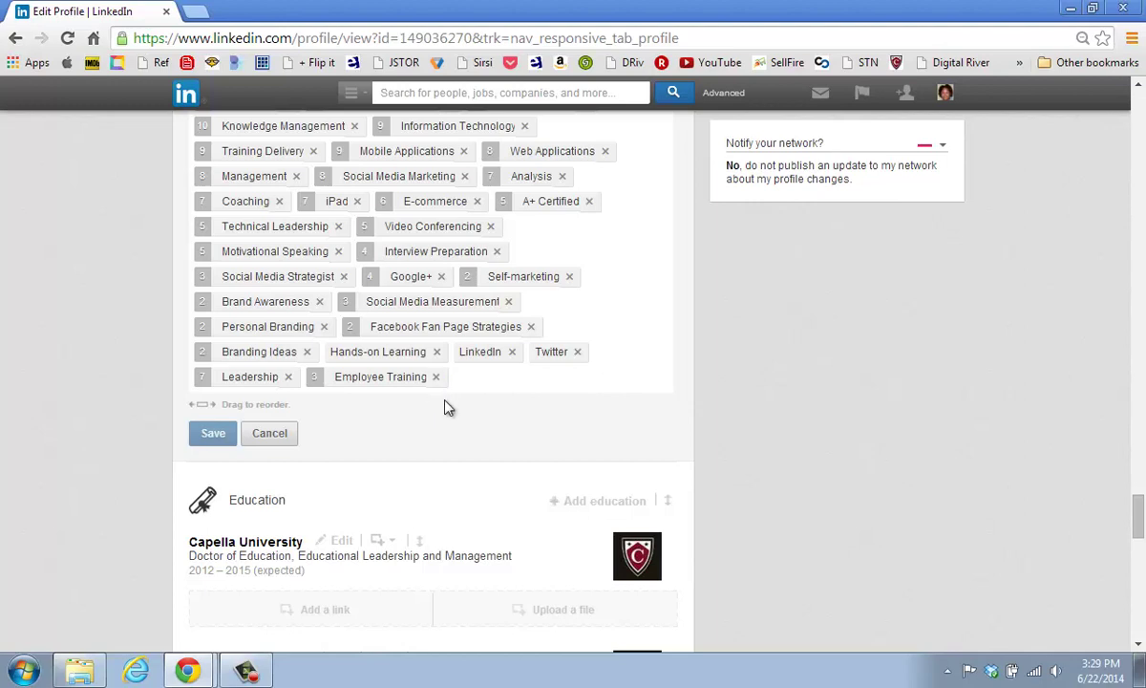
{"action": "left_click", "coordinate": [278, 439]}
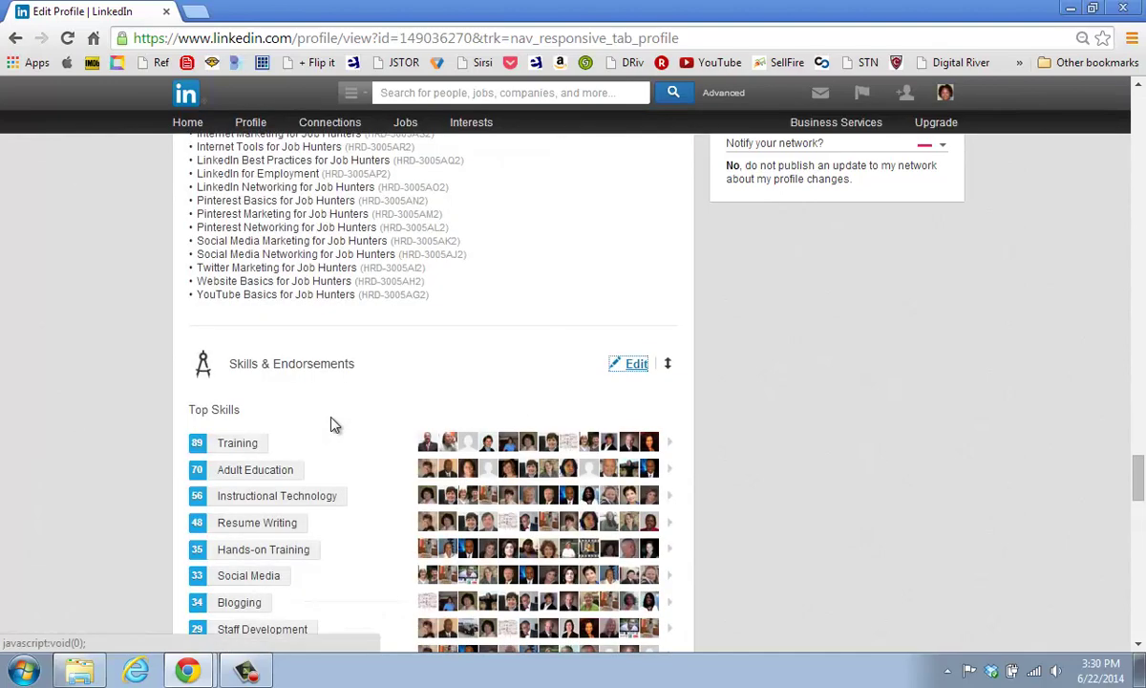
Preview endorsers in the Top Skills list and open the profile of the fifth endorser shown for Blogging.
{"action": "scroll", "coordinate": [327, 409], "scroll_direction": "down", "scroll_amount": 1}
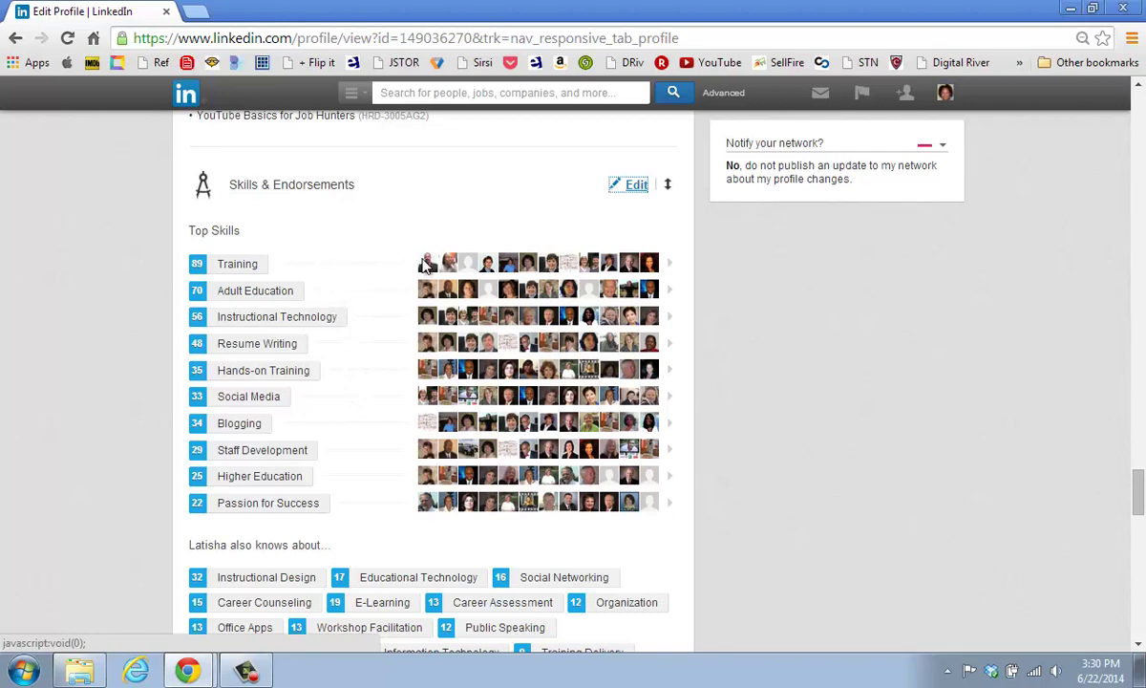
{"action": "mouse_move", "coordinate": [427, 267]}
{"action": "mouse_move", "coordinate": [427, 506]}
{"action": "mouse_move", "coordinate": [427, 478]}
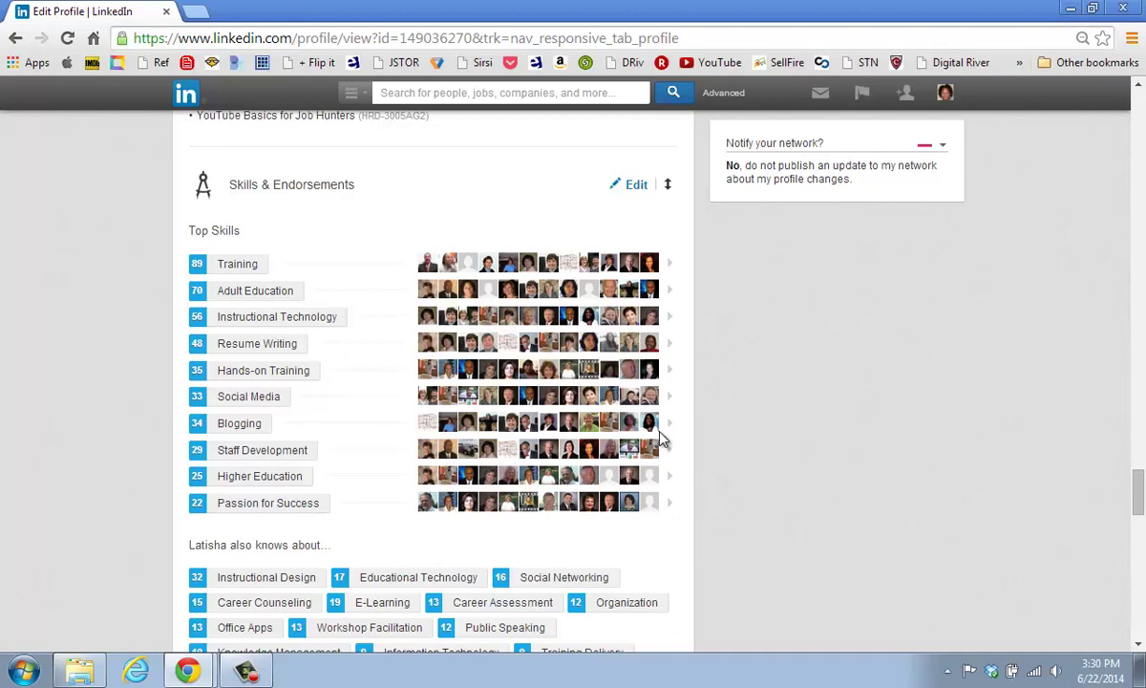
{"action": "mouse_move", "coordinate": [657, 436]}
{"action": "mouse_move", "coordinate": [642, 477]}
{"action": "mouse_move", "coordinate": [510, 428]}
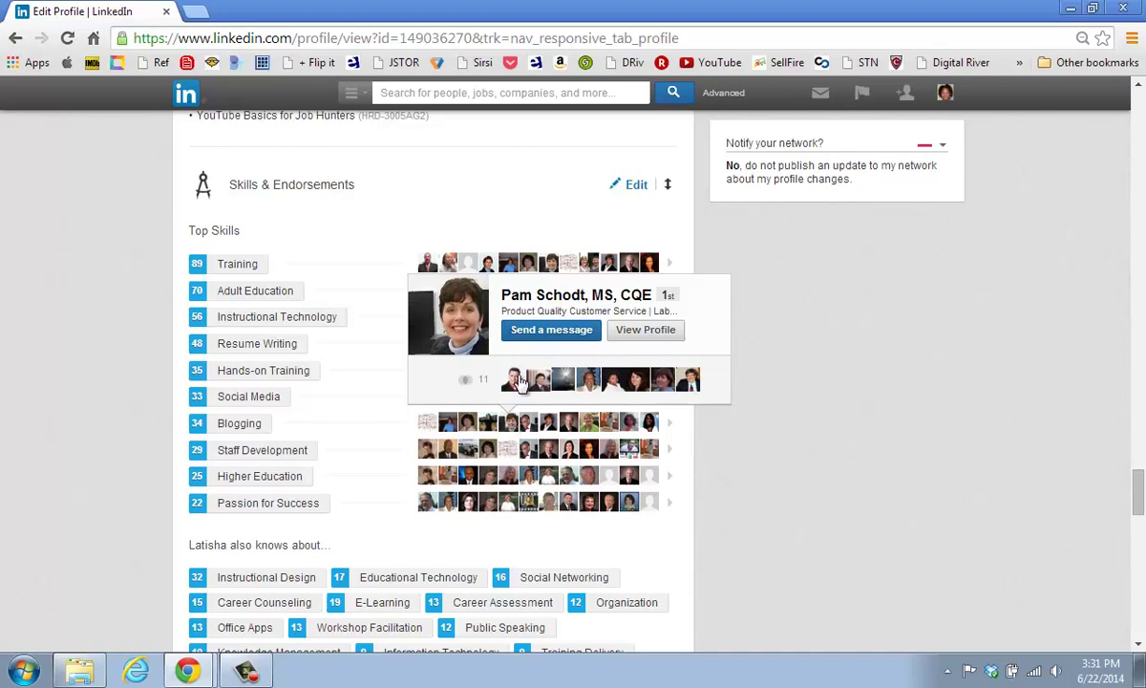
{"action": "left_click", "coordinate": [549, 301]}
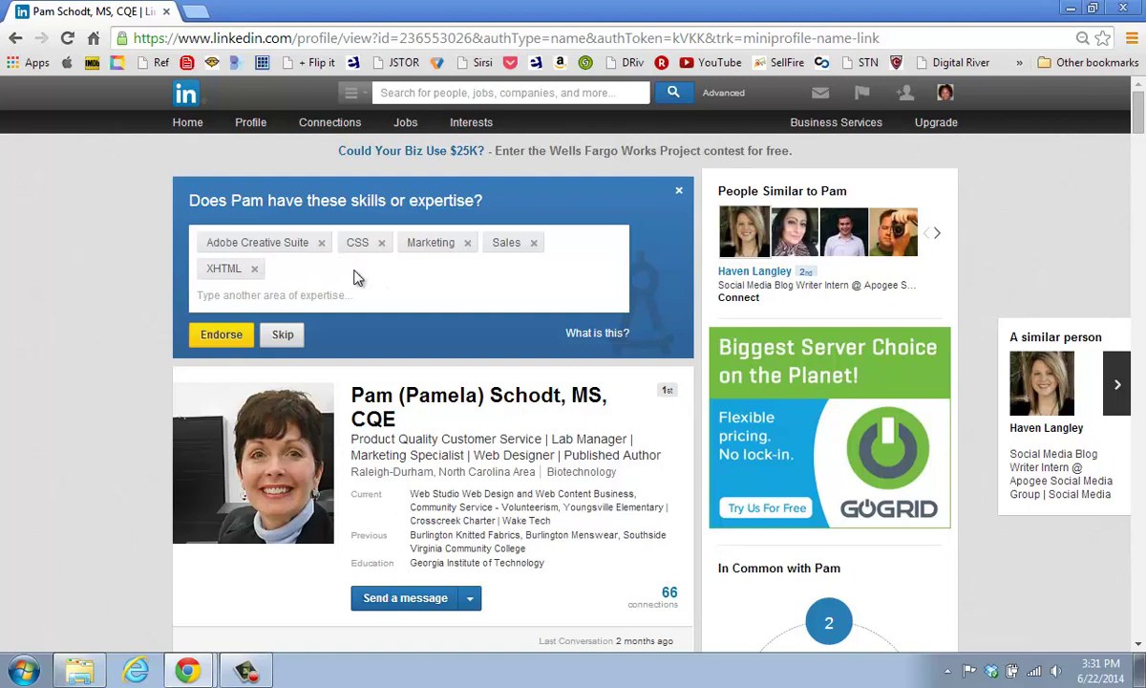
Begin another area of expertise with T in the contact's endorsement box, and dismiss the box without endorsing.
{"action": "left_click", "coordinate": [296, 295]}
{"action": "type", "text": "T"}
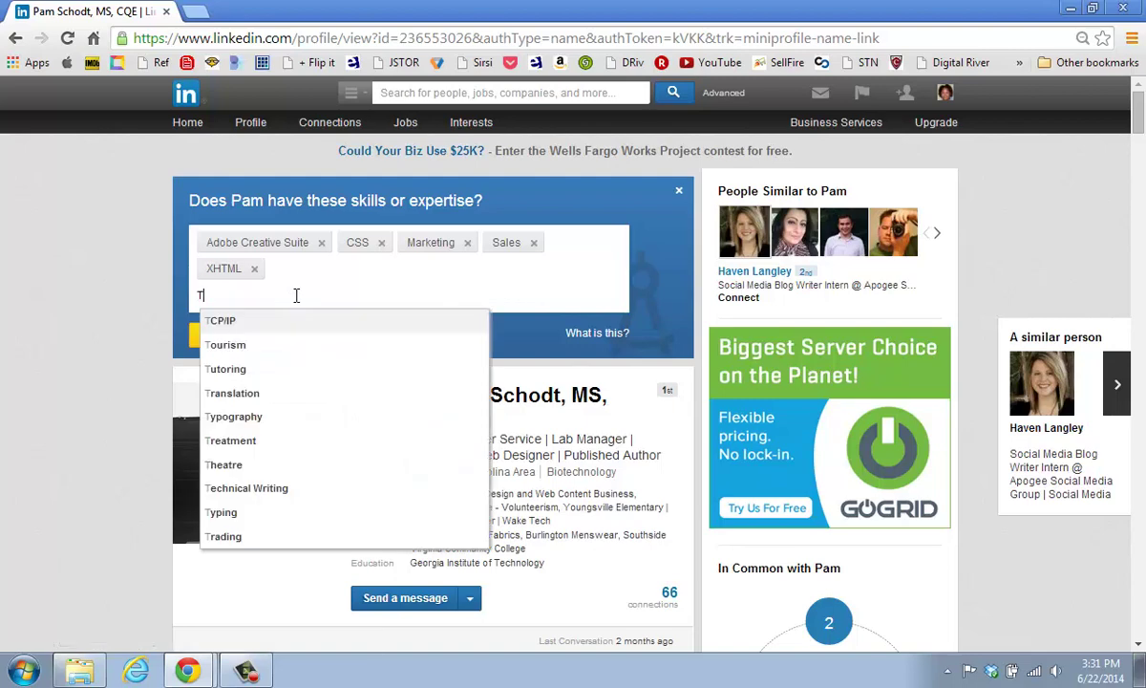
{"action": "left_click", "coordinate": [679, 193]}
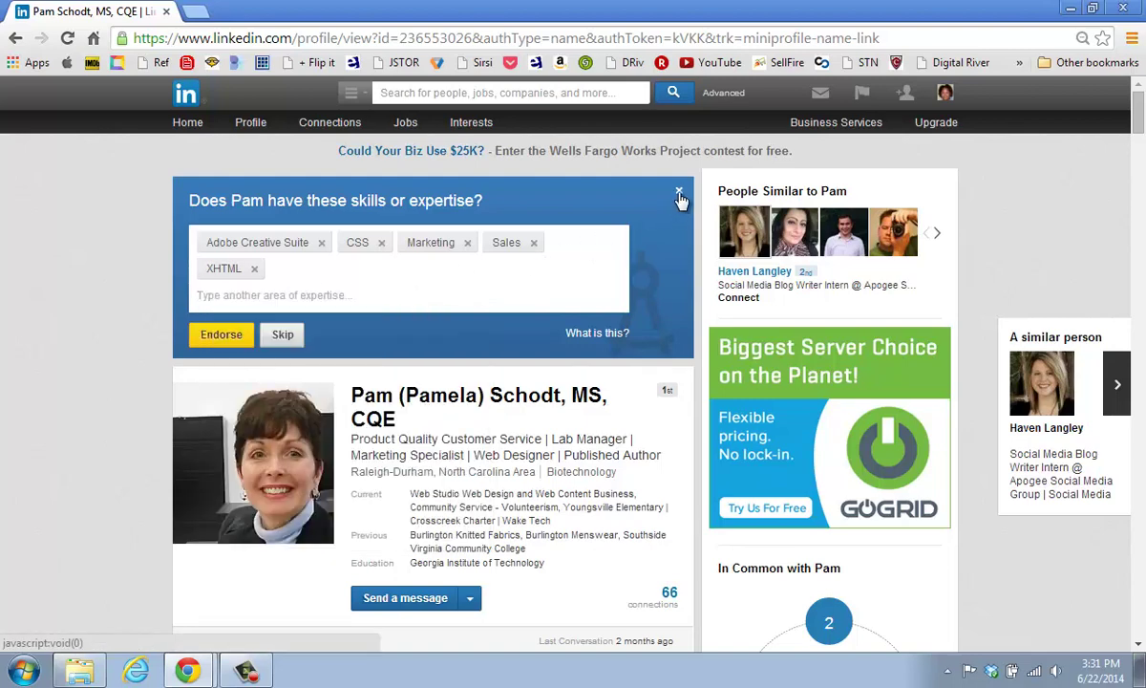
Go to the contact's Skills & Endorsements section and expand the full list of additional skills.
{"action": "scroll", "coordinate": [635, 248], "scroll_direction": "down", "scroll_amount": 2}
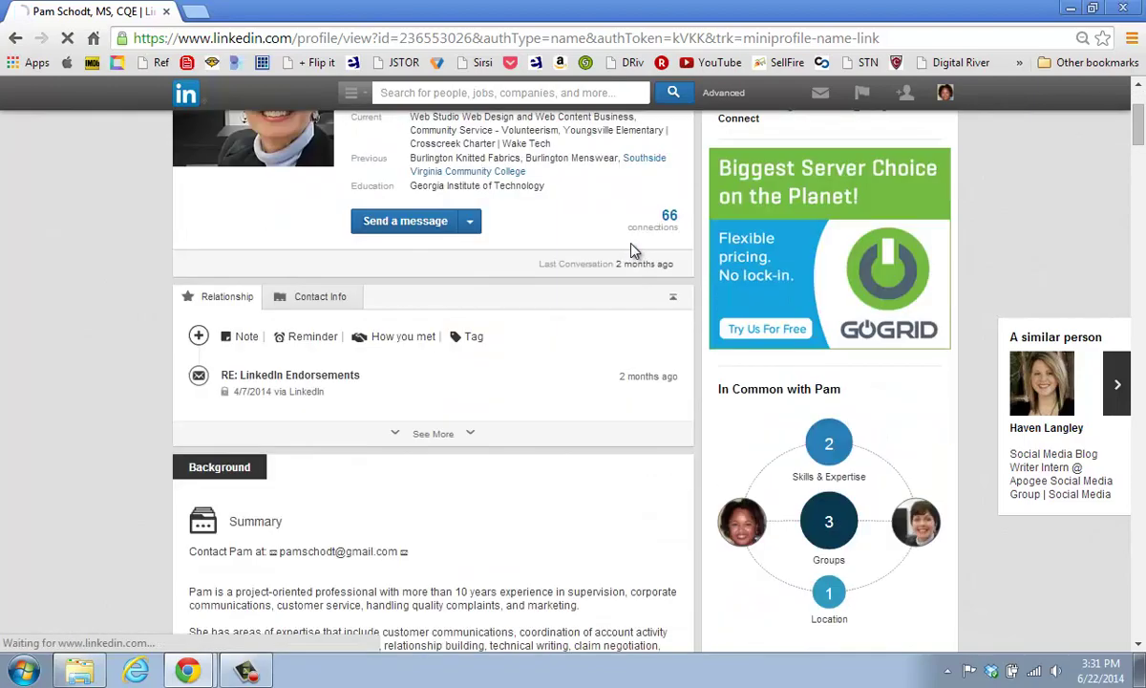
{"action": "scroll", "coordinate": [632, 250], "scroll_direction": "down", "scroll_amount": 10}
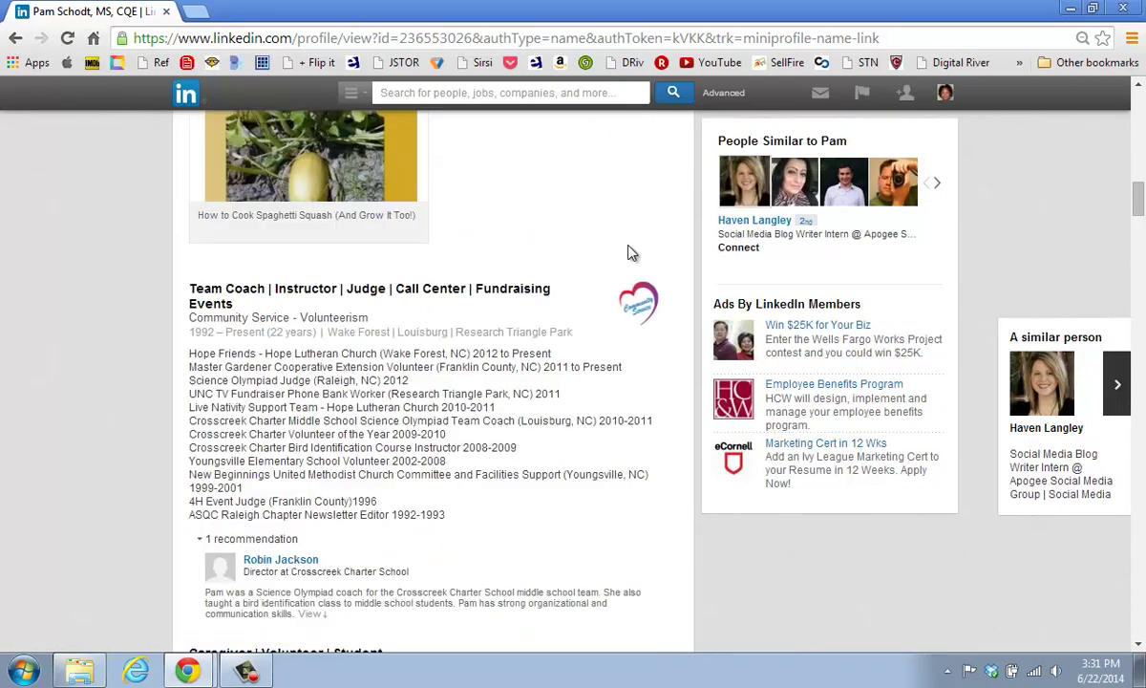
{"action": "scroll", "coordinate": [630, 251], "scroll_direction": "down", "scroll_amount": 10}
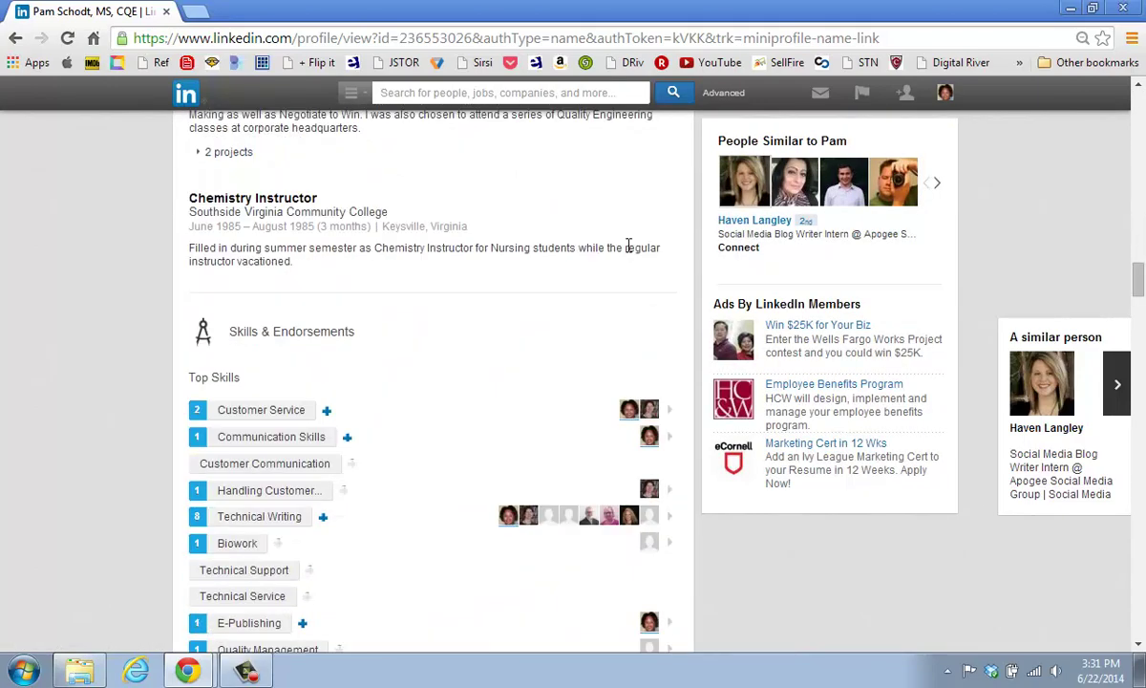
{"action": "scroll", "coordinate": [629, 249], "scroll_direction": "down", "scroll_amount": 5}
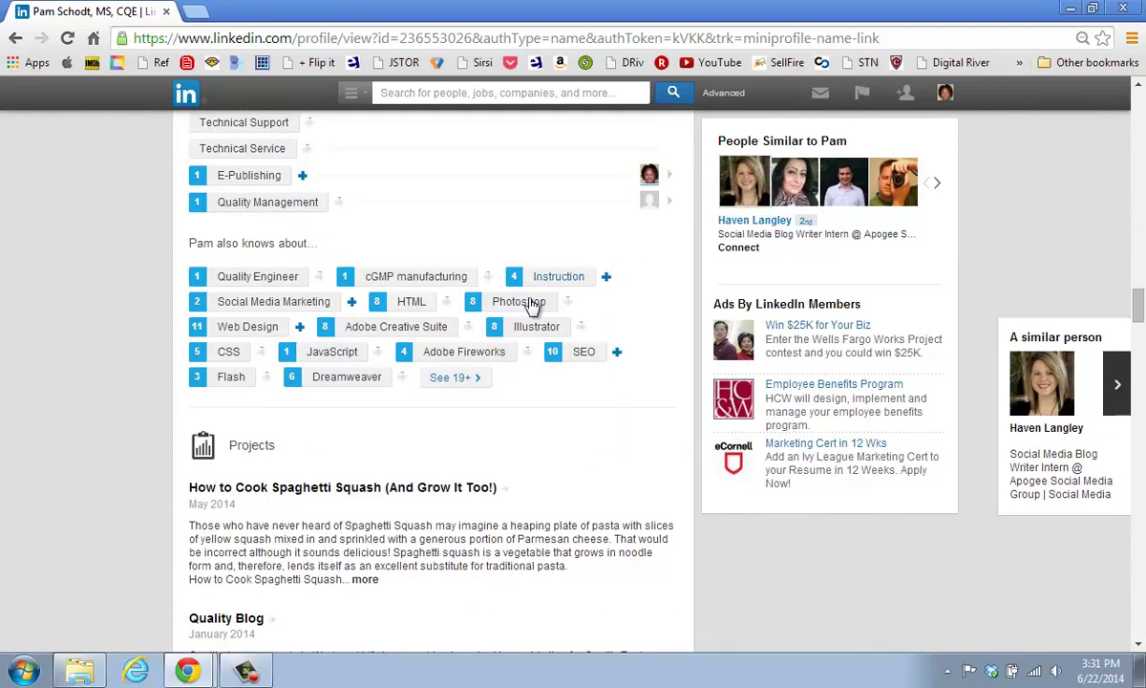
{"action": "scroll", "coordinate": [495, 328], "scroll_direction": "up", "scroll_amount": 4}
{"action": "scroll", "coordinate": [497, 328], "scroll_direction": "down", "scroll_amount": 1}
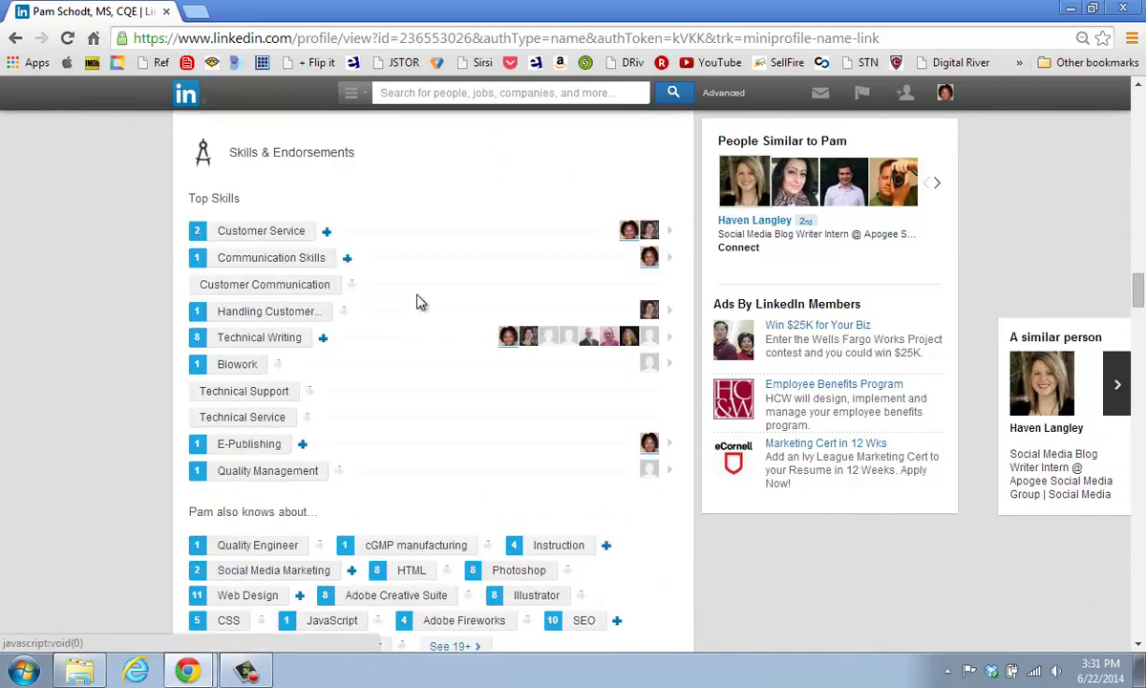
{"action": "scroll", "coordinate": [415, 318], "scroll_direction": "down", "scroll_amount": 2}
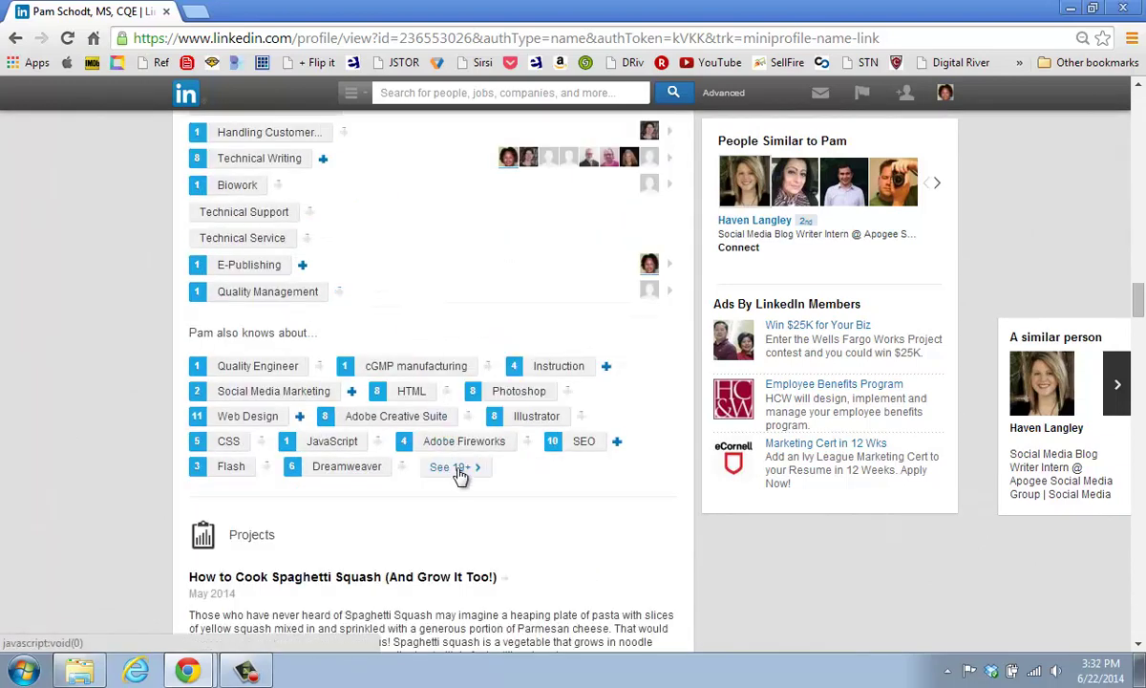
{"action": "left_click", "coordinate": [459, 470]}
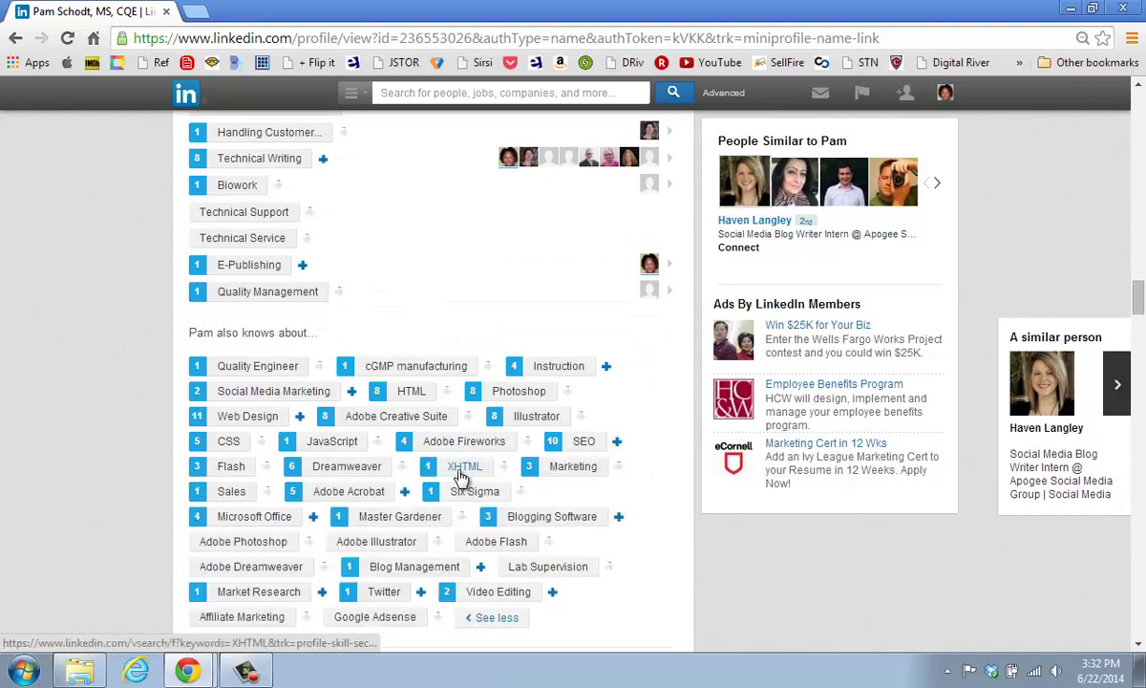
Endorse the contact for Marketing, withdraw the endorsement and give it again.
{"action": "scroll", "coordinate": [471, 288], "scroll_direction": "down", "scroll_amount": 1}
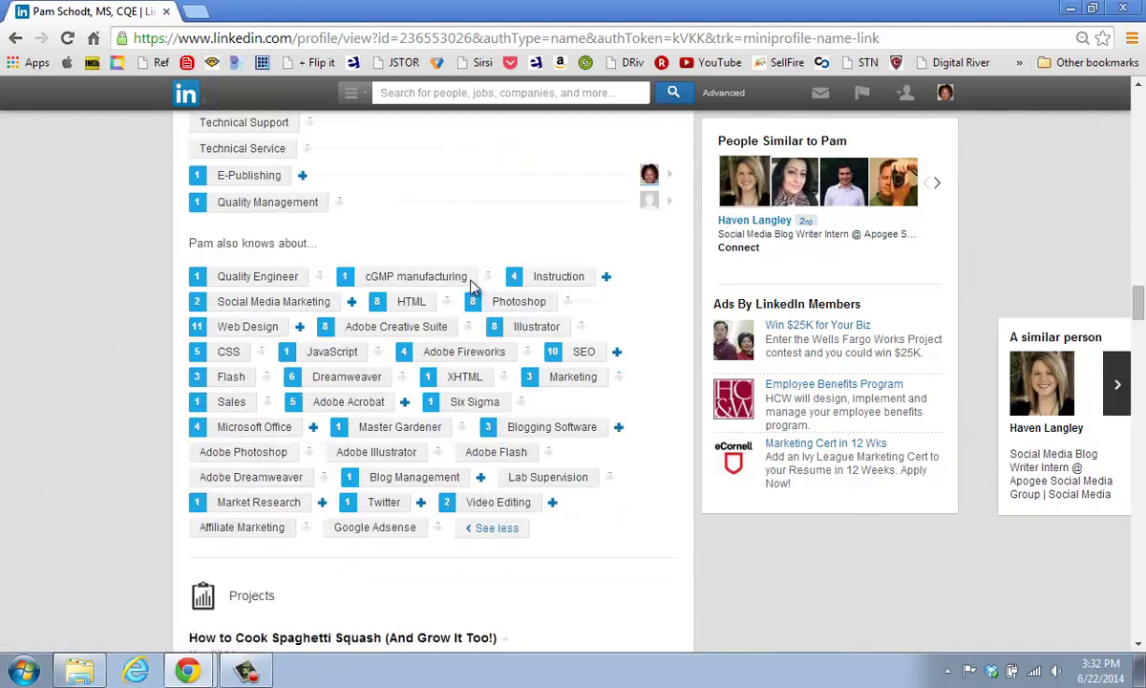
{"action": "scroll", "coordinate": [455, 275], "scroll_direction": "up", "scroll_amount": 1}
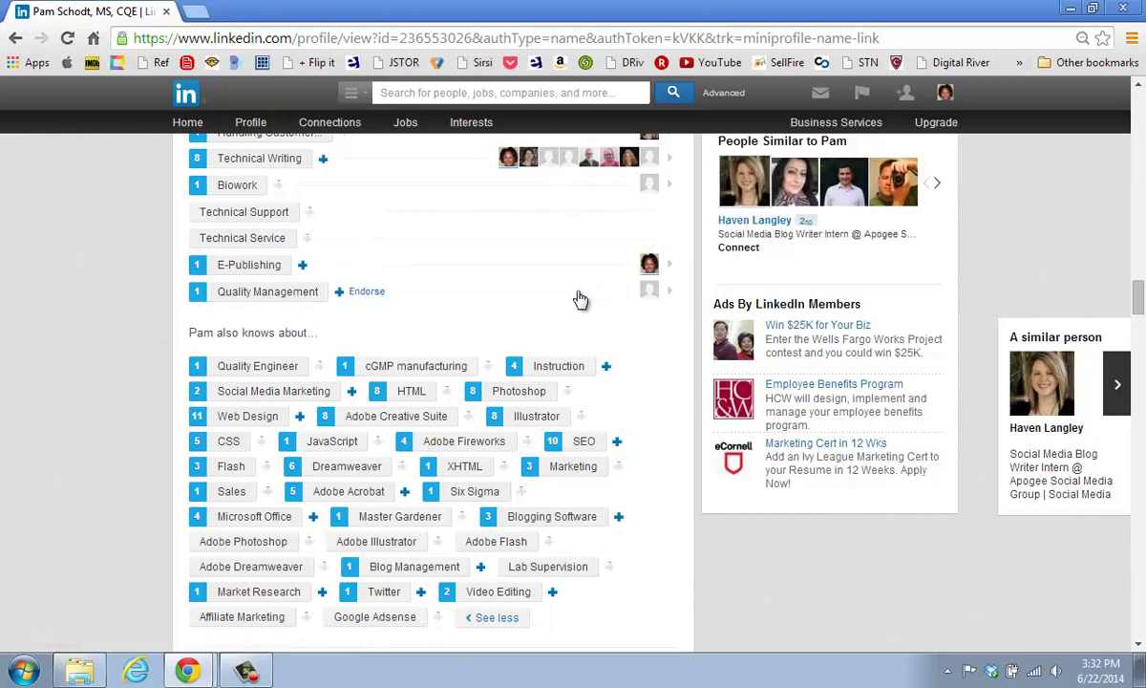
{"action": "scroll", "coordinate": [542, 304], "scroll_direction": "down", "scroll_amount": 1}
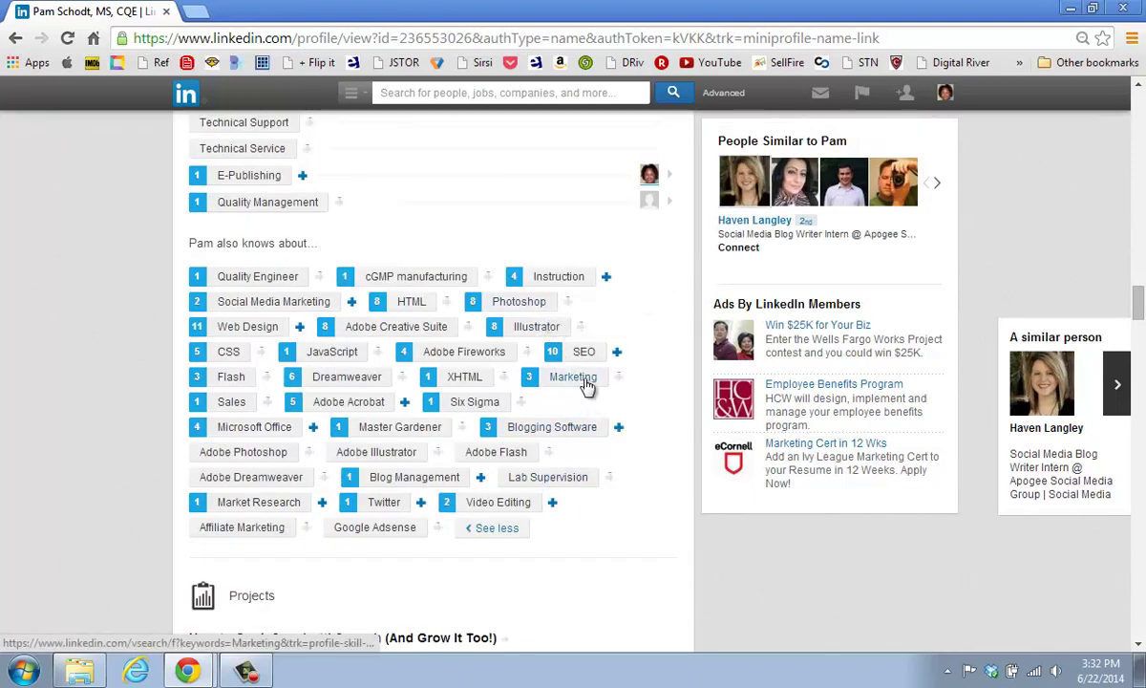
{"action": "left_click", "coordinate": [618, 380]}
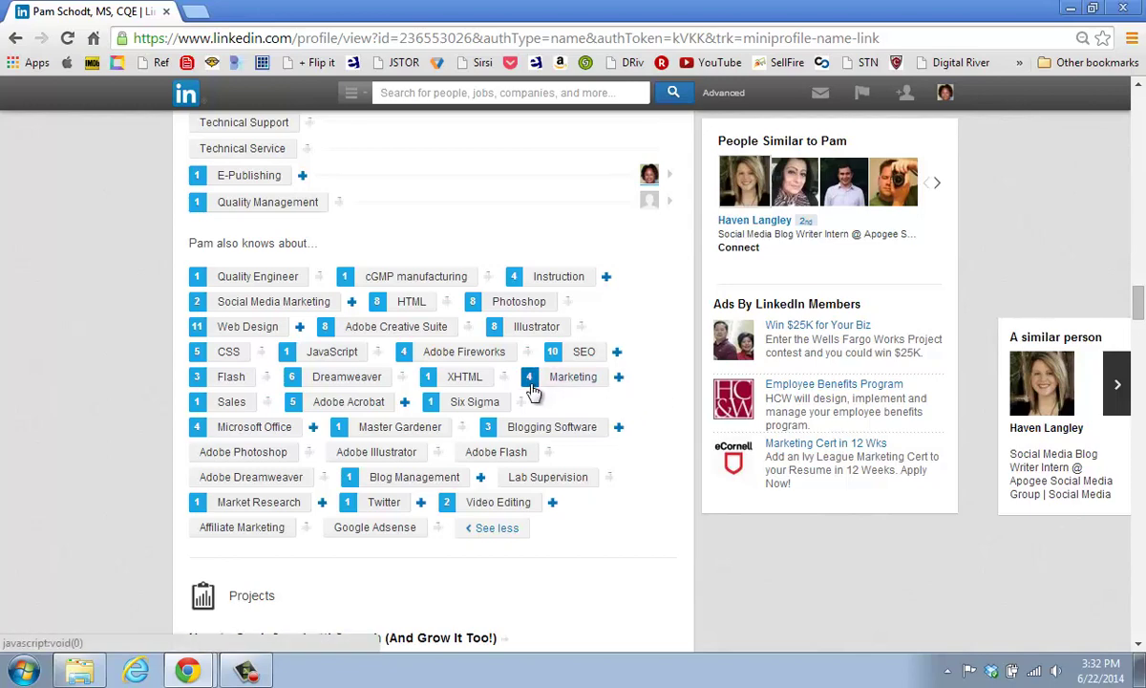
{"action": "left_click", "coordinate": [618, 377]}
{"action": "left_click", "coordinate": [619, 379]}
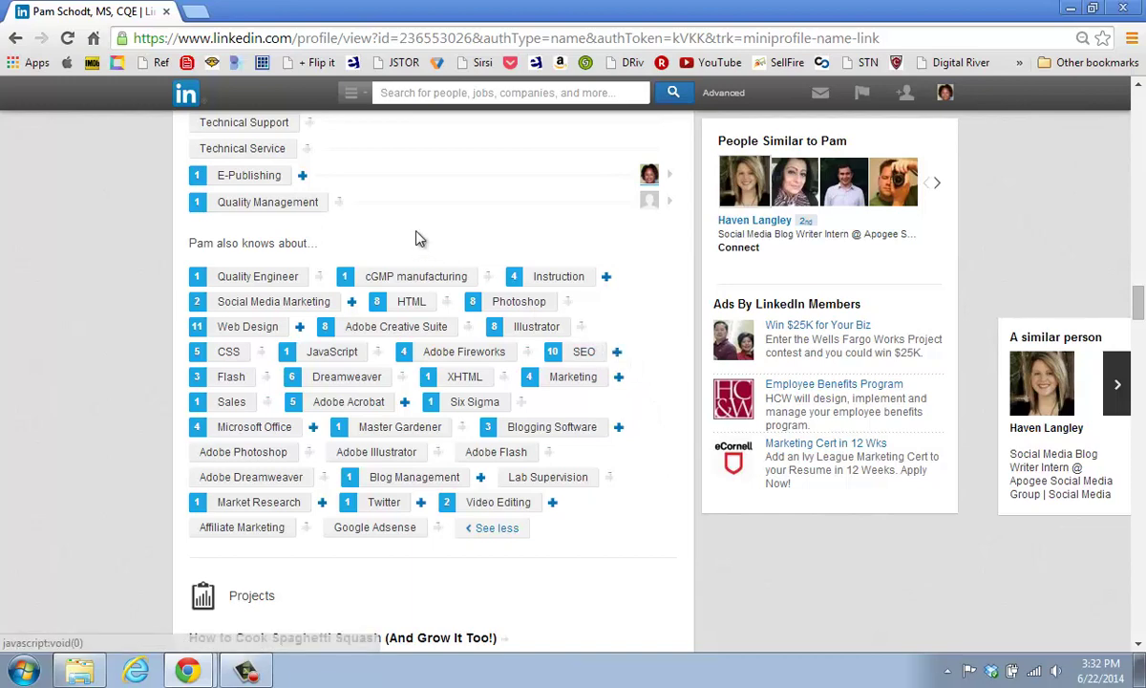
Return to the own profile's Skills & Endorsements section, view the people who endorsed Training, and close the list.
{"action": "scroll", "coordinate": [418, 236], "scroll_direction": "up", "scroll_amount": 12}
{"action": "scroll", "coordinate": [418, 236], "scroll_direction": "up", "scroll_amount": 20}
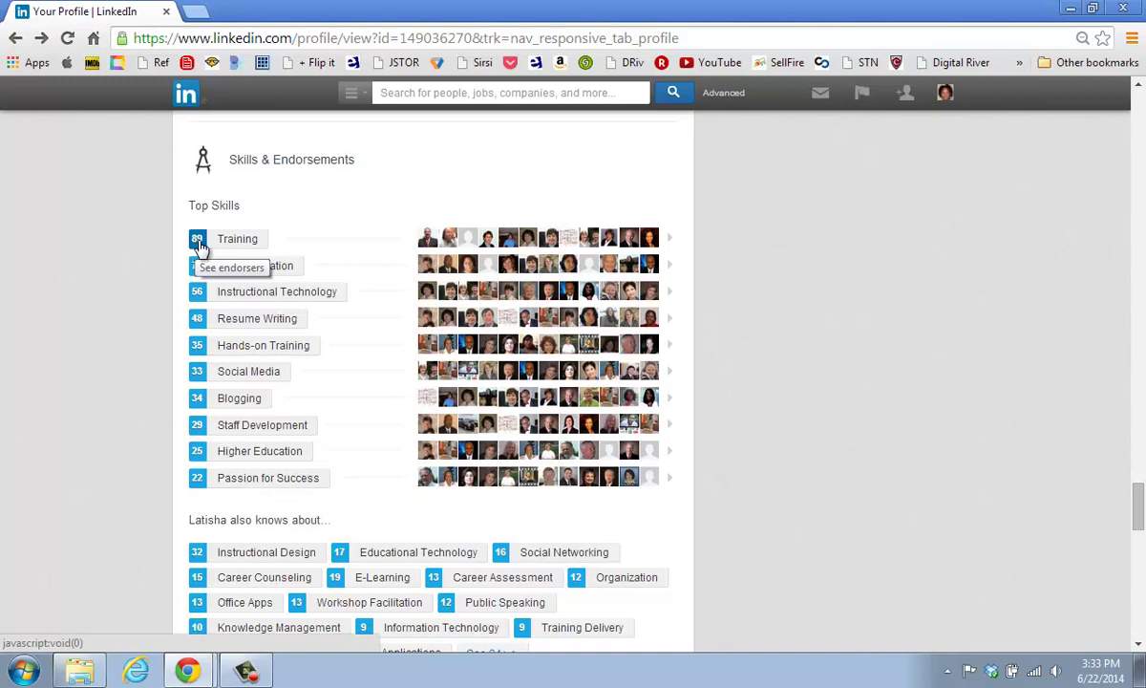
{"action": "left_click", "coordinate": [669, 239]}
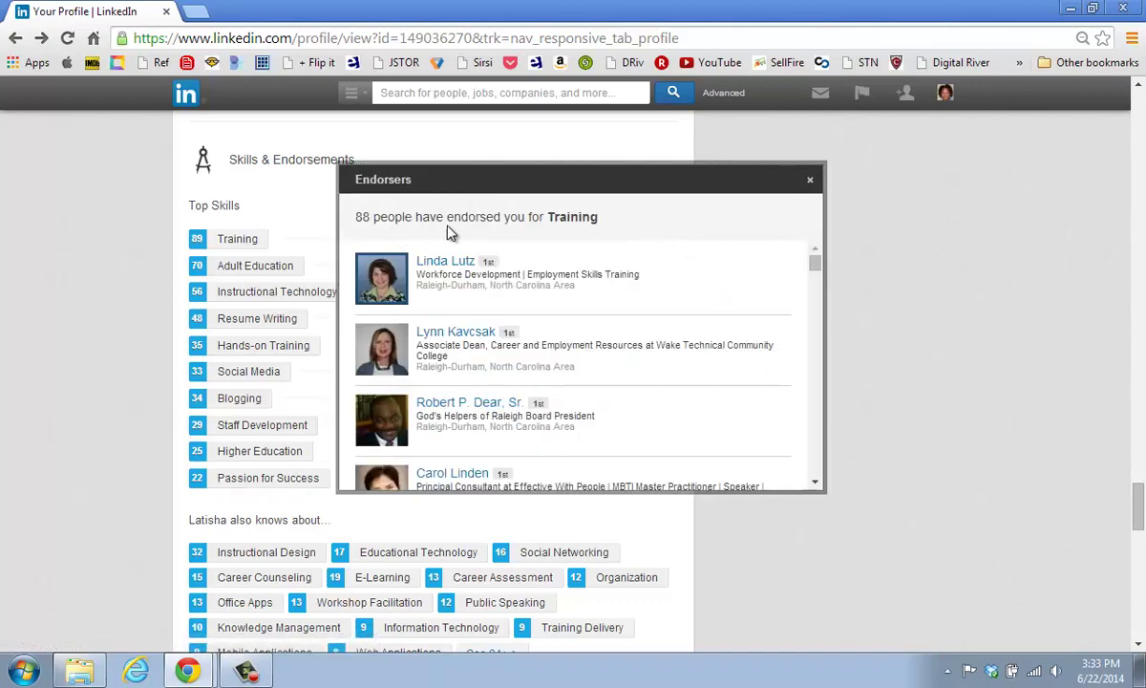
{"action": "left_click", "coordinate": [811, 182]}
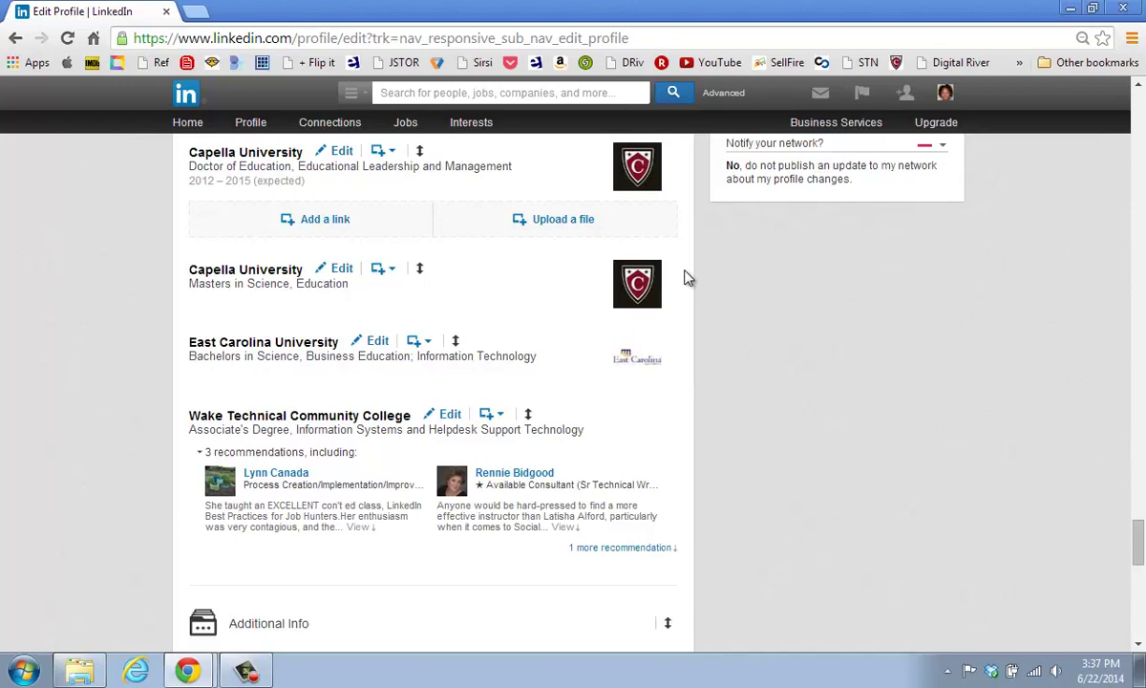
In the profile editor, open the Recommendations section for editing and check its Received options.
{"action": "scroll", "coordinate": [688, 277], "scroll_direction": "down", "scroll_amount": 10}
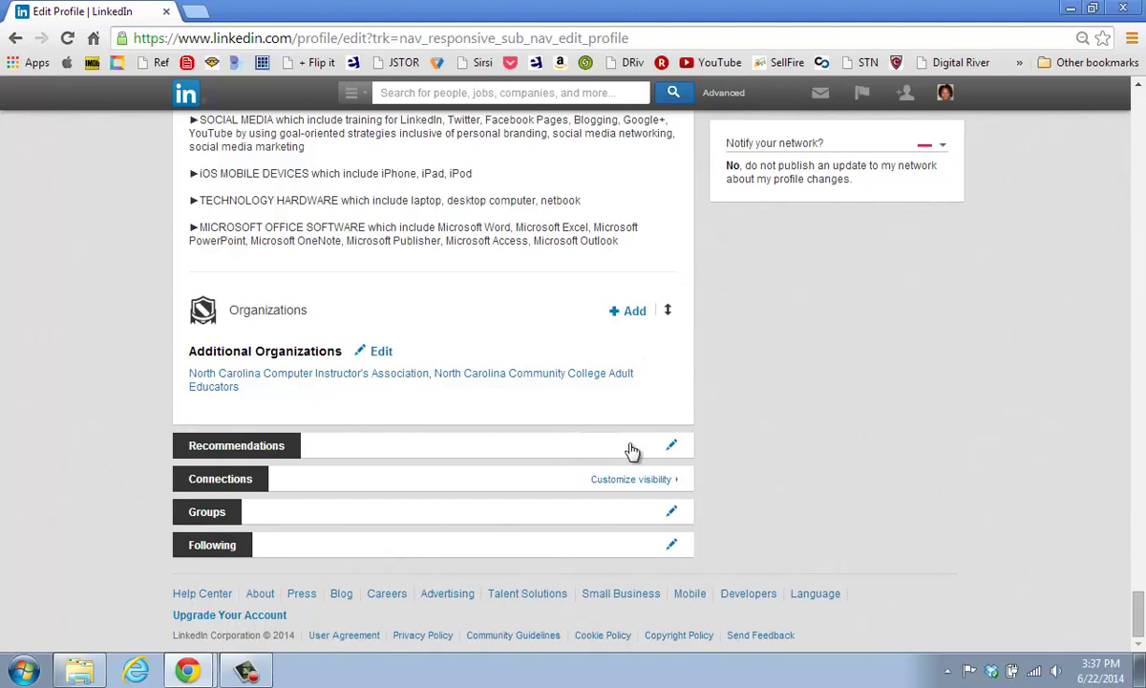
{"action": "left_click", "coordinate": [673, 449]}
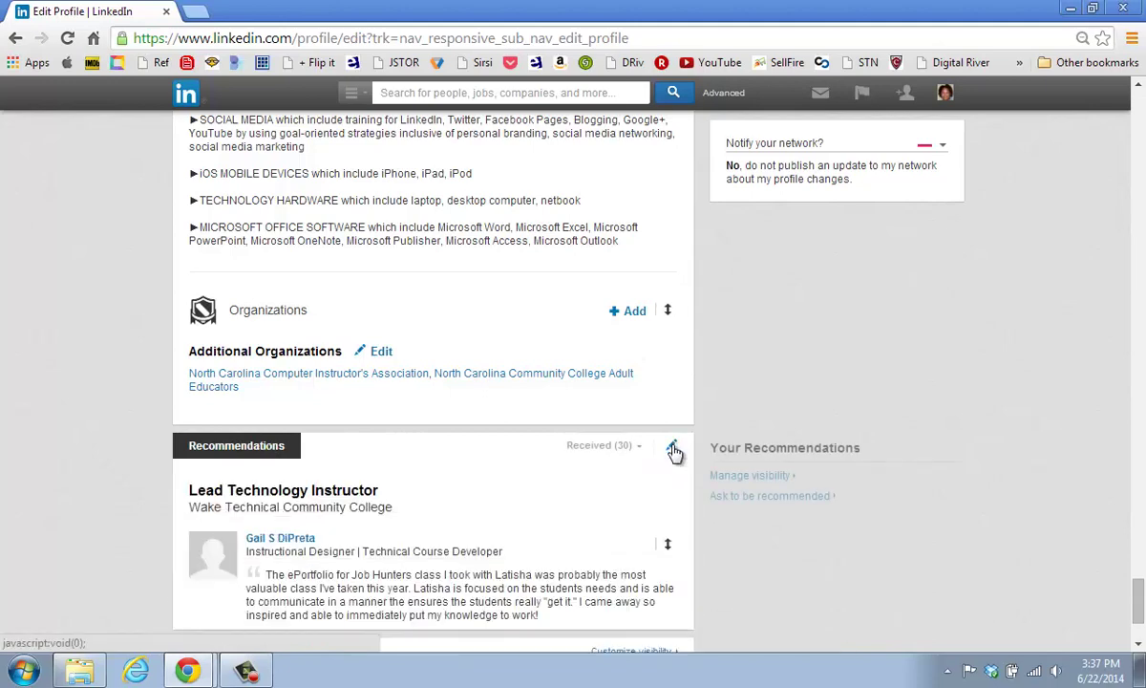
{"action": "scroll", "coordinate": [601, 412], "scroll_direction": "down", "scroll_amount": 2}
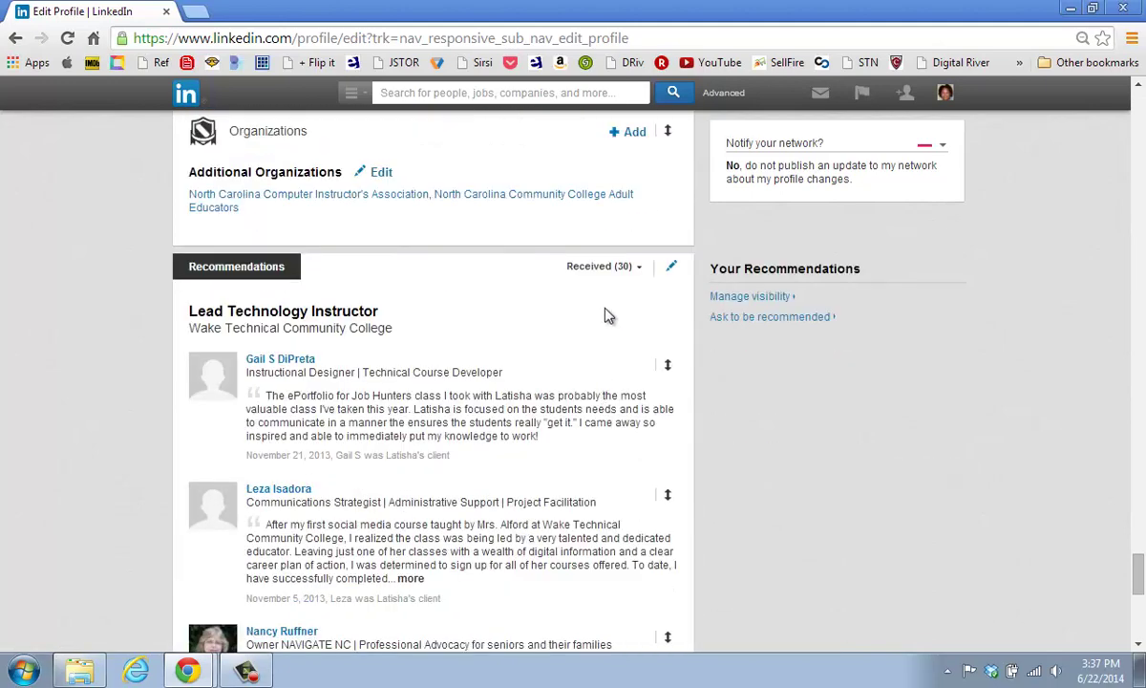
{"action": "left_click", "coordinate": [592, 268]}
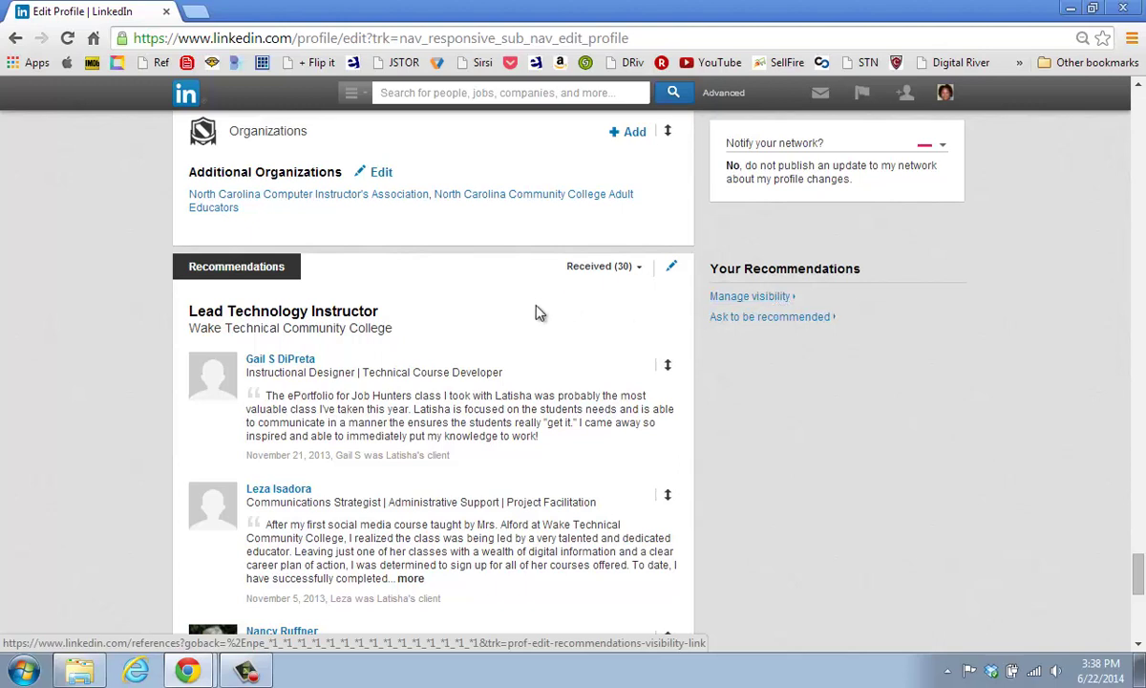
Open the request form for recommendations and choose Helpdesk Administrator at Smith Breeden Associates as the position to be recommended for.
{"action": "left_click", "coordinate": [750, 321]}
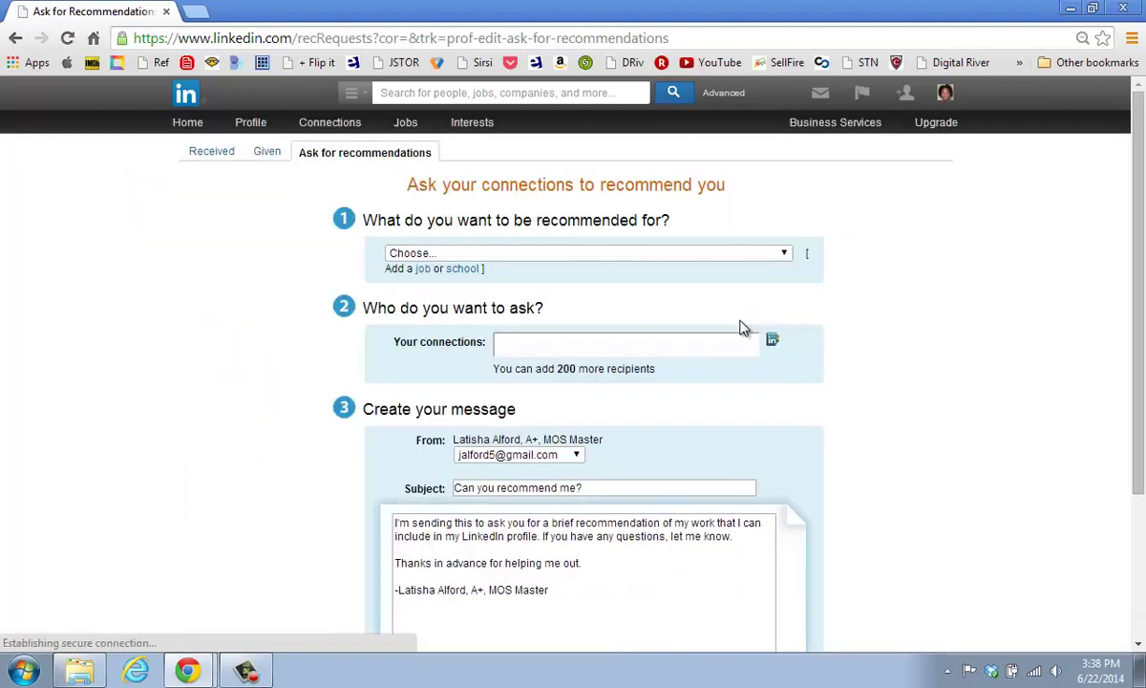
{"action": "scroll", "coordinate": [499, 263], "scroll_direction": "down", "scroll_amount": 1}
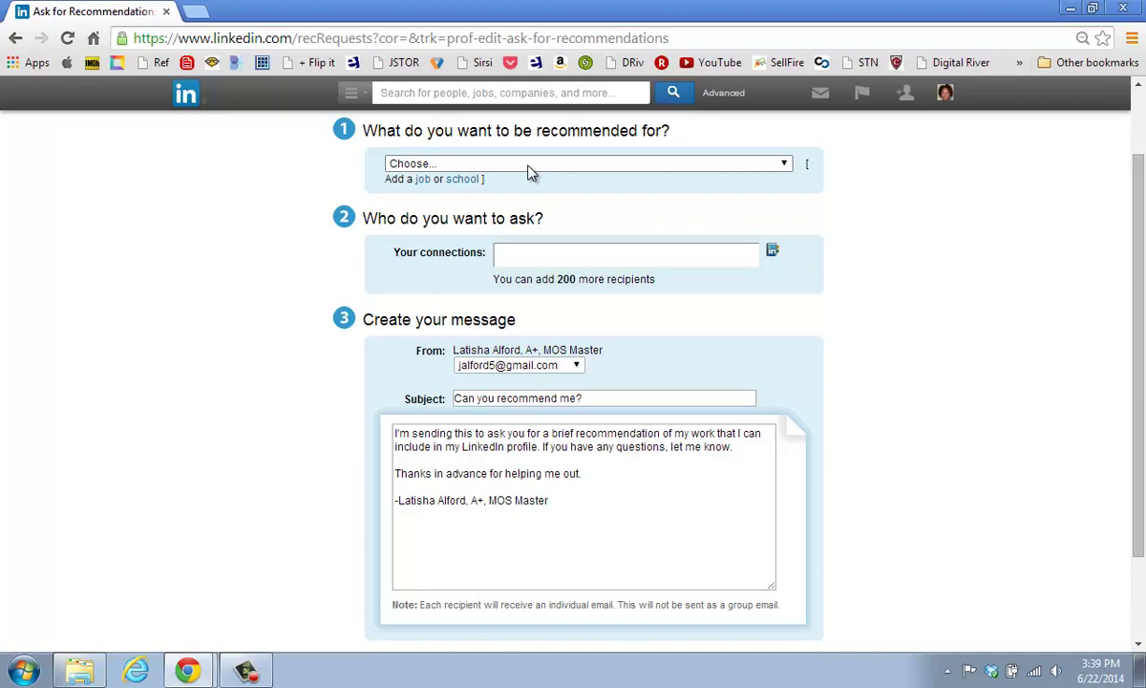
{"action": "left_click", "coordinate": [531, 165]}
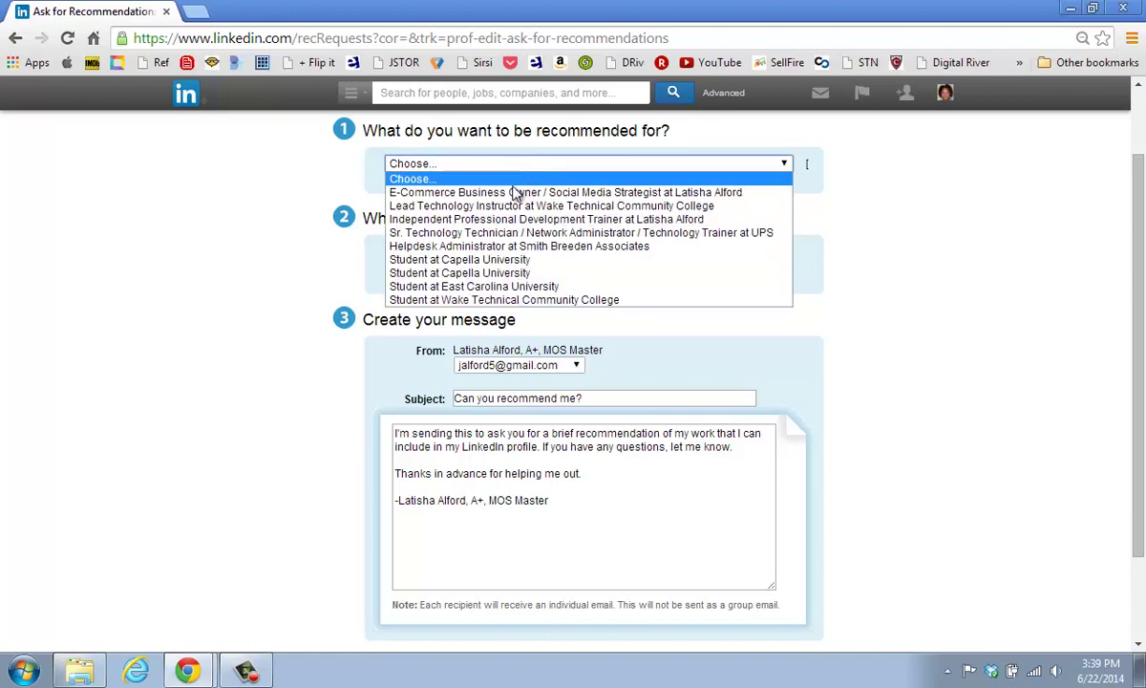
{"action": "left_click", "coordinate": [499, 251]}
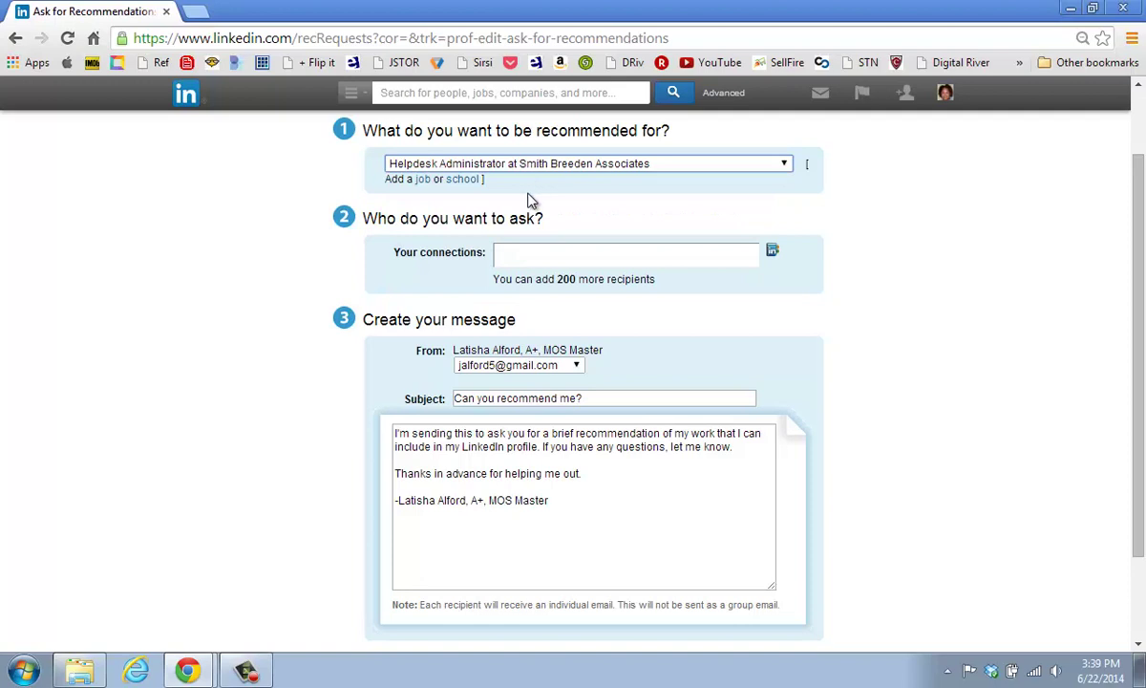
Look up connections matching "ro" as recipients of the recommendation request, and clear the entry.
{"action": "left_click", "coordinate": [503, 252]}
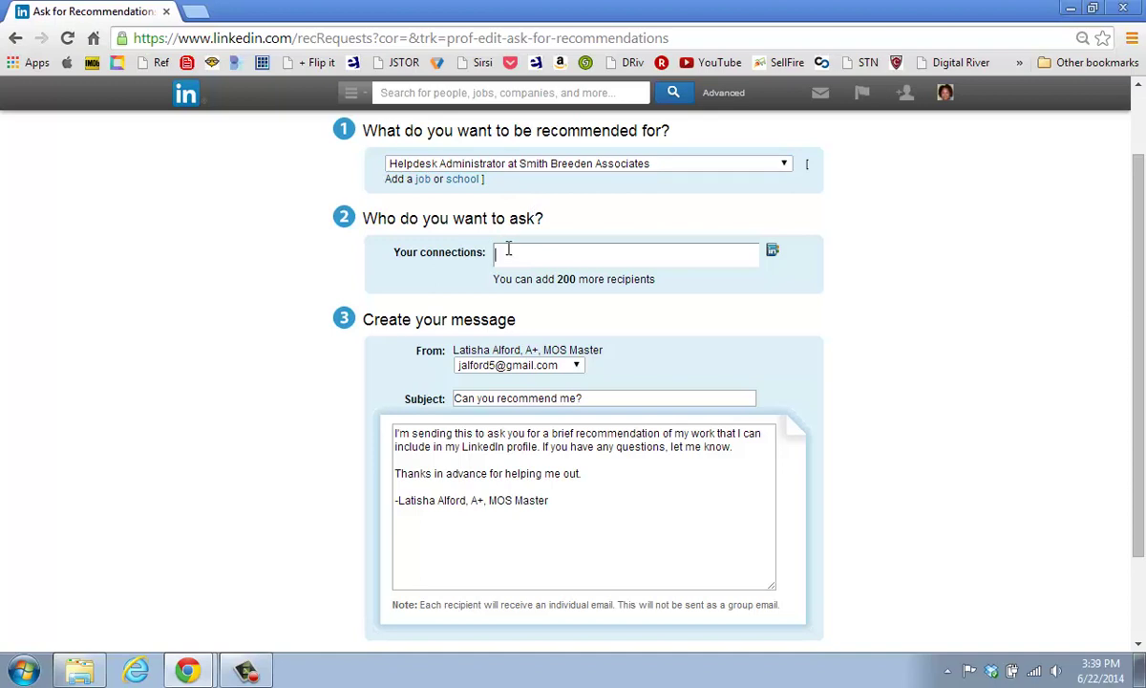
{"action": "type", "text": "r"}
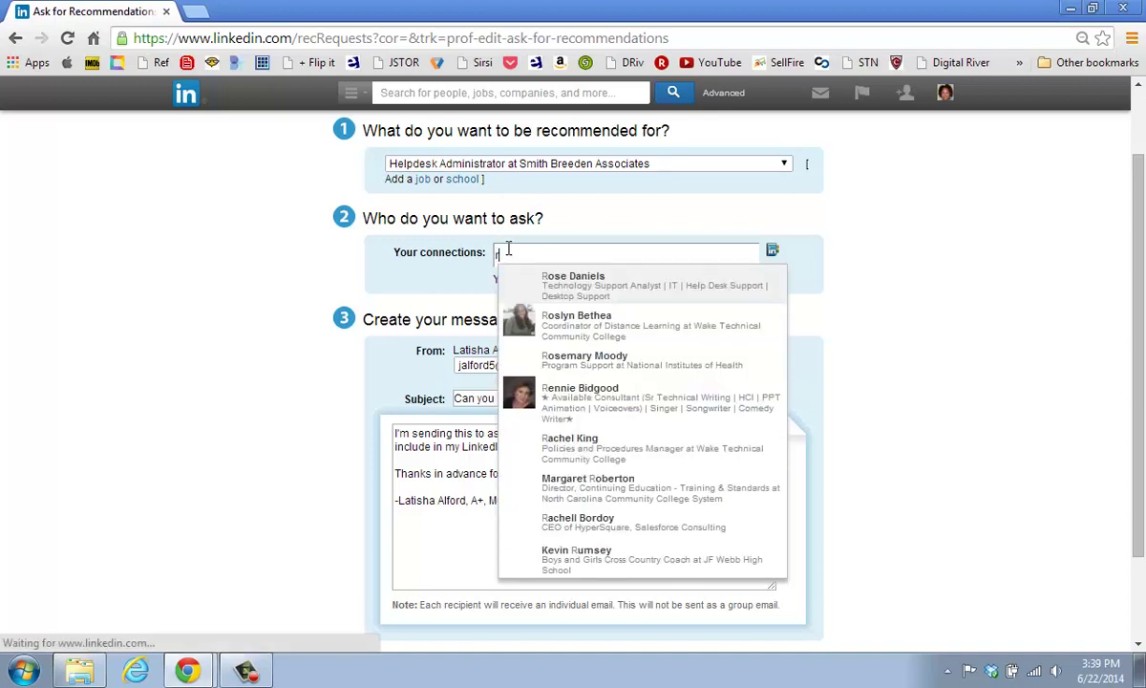
{"action": "type", "text": "o"}
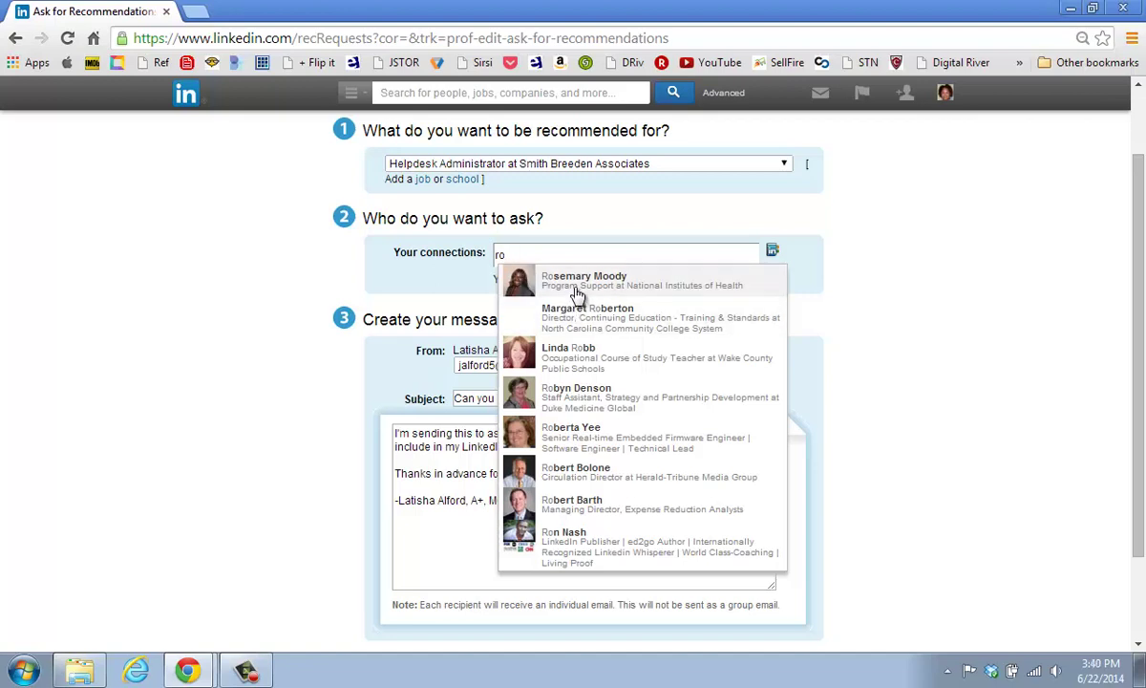
{"action": "key", "text": "BackSpace"}
{"action": "key", "text": "BackSpace"}
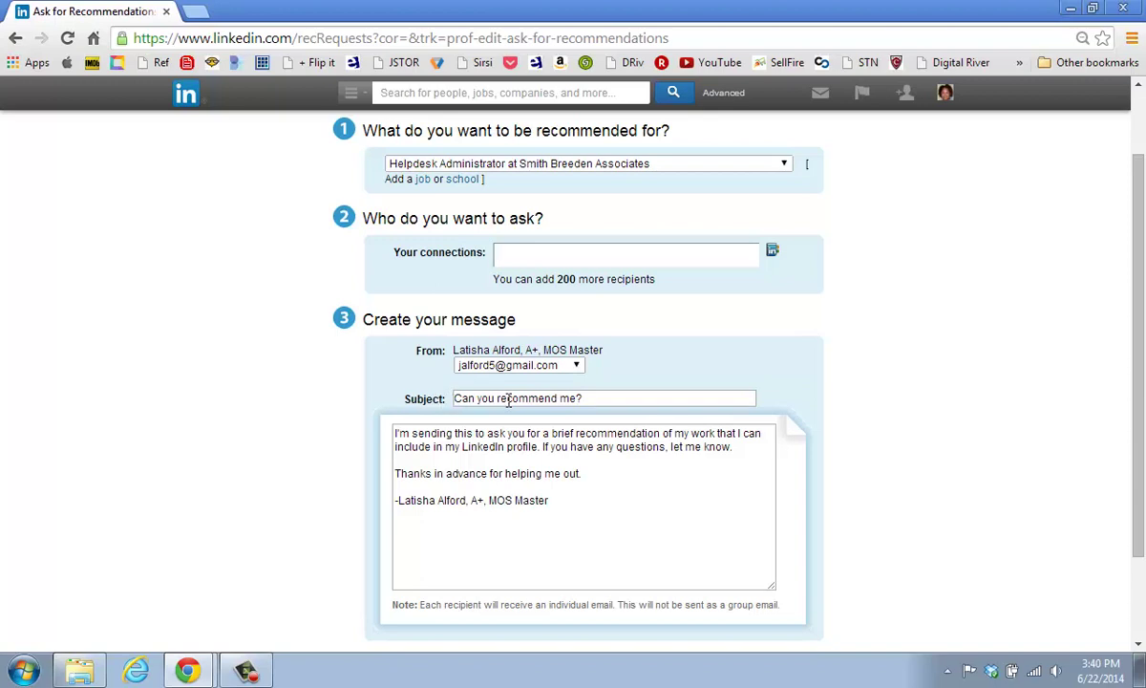
Set the request's subject to "Can you recommend me for Helpdesk Administration - Computer Installation Project" and go to the message body.
{"action": "left_click", "coordinate": [599, 398]}
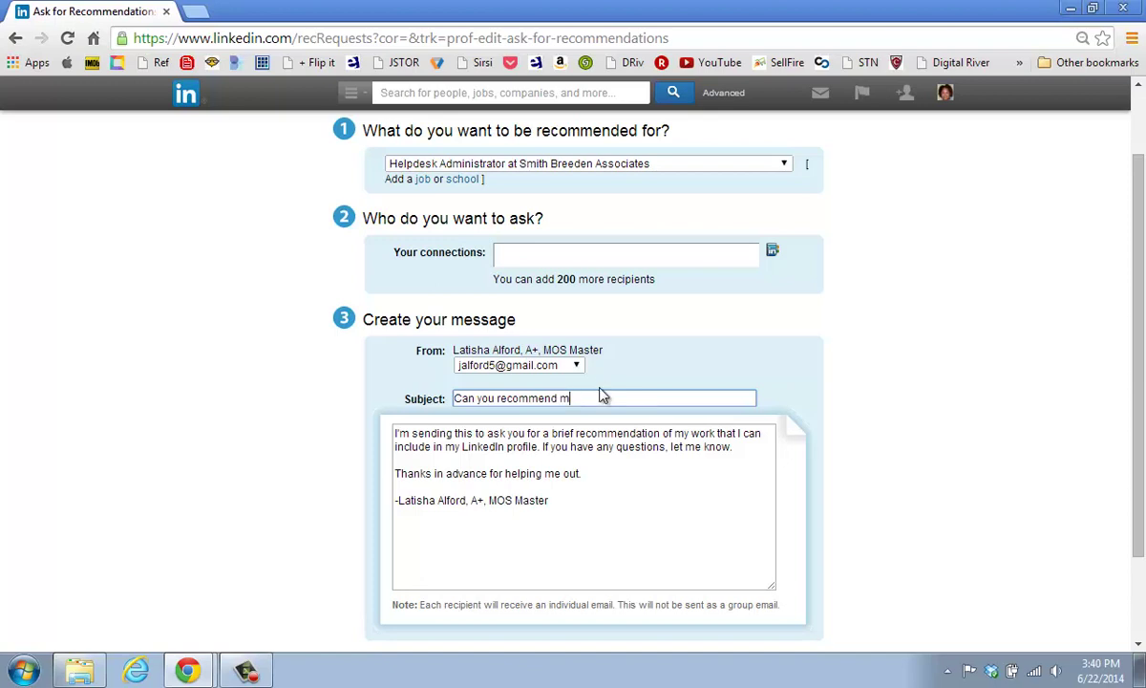
{"action": "type", "text": "e for Helpde"}
{"action": "key", "text": "BackSpace"}
{"action": "key", "text": "BackSpace"}
{"action": "key", "text": "BackSpace"}
{"action": "key", "text": "BackSpace"}
{"action": "key", "text": "BackSpace"}
{"action": "key", "text": "BackSpace"}
{"action": "key", "text": "BackSpace"}
{"action": "type", "text": "Helpdesk Adm"}
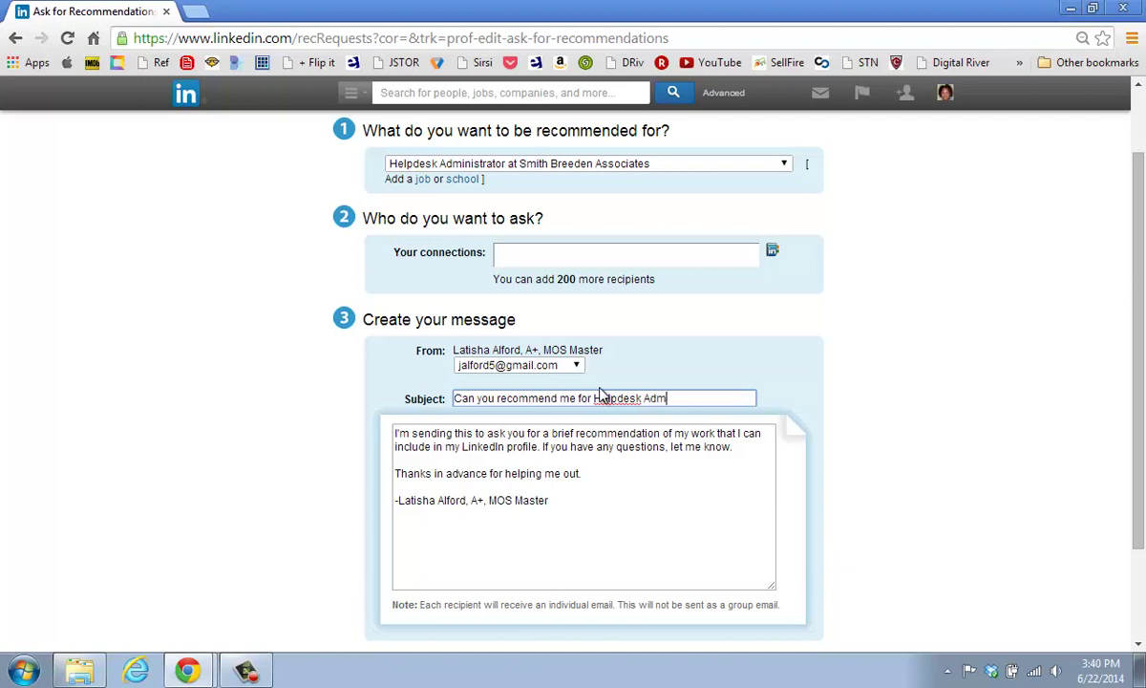
{"action": "type", "text": "inistration - Computer Insta"}
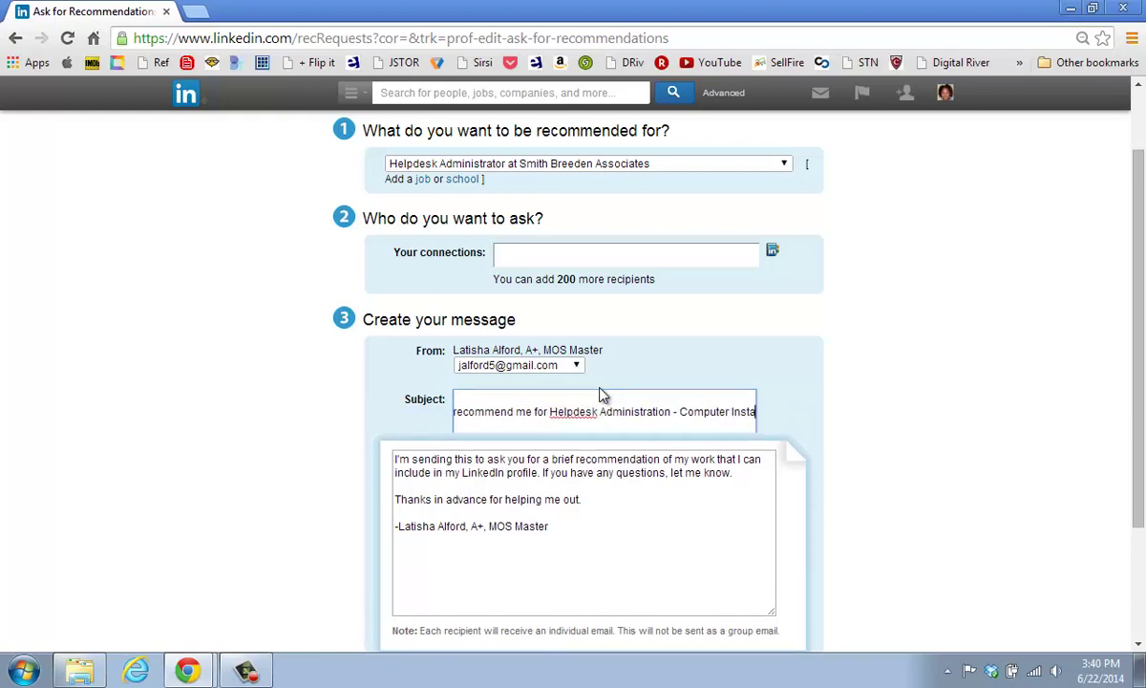
{"action": "type", "text": "llation Project"}
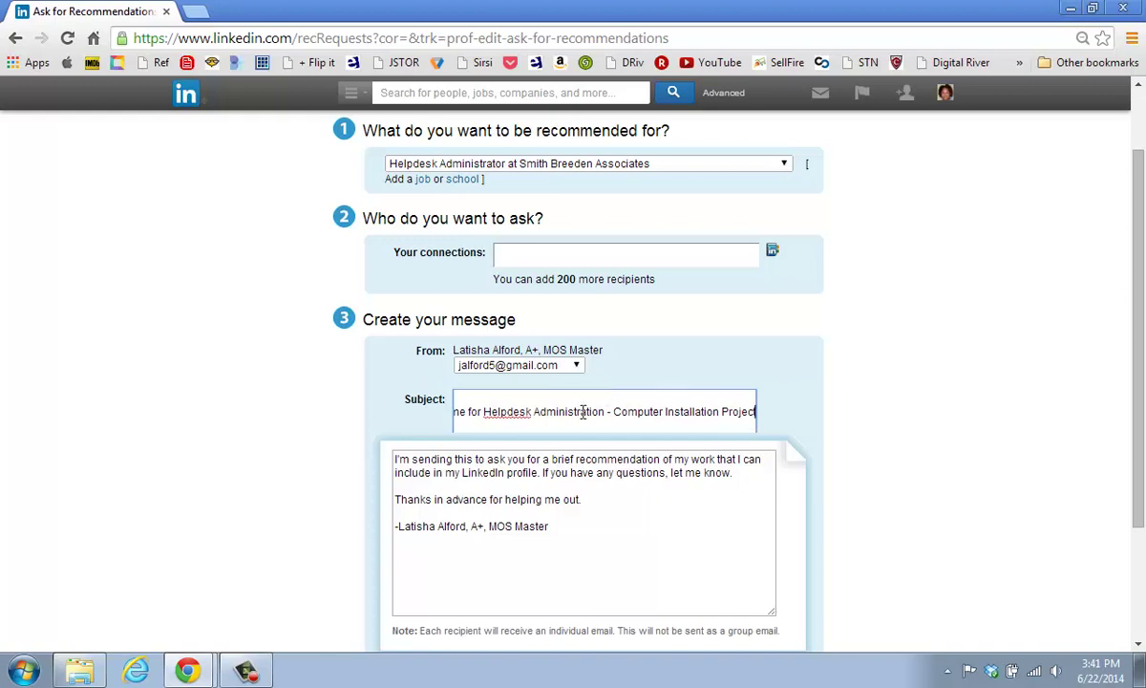
{"action": "left_click", "coordinate": [586, 500]}
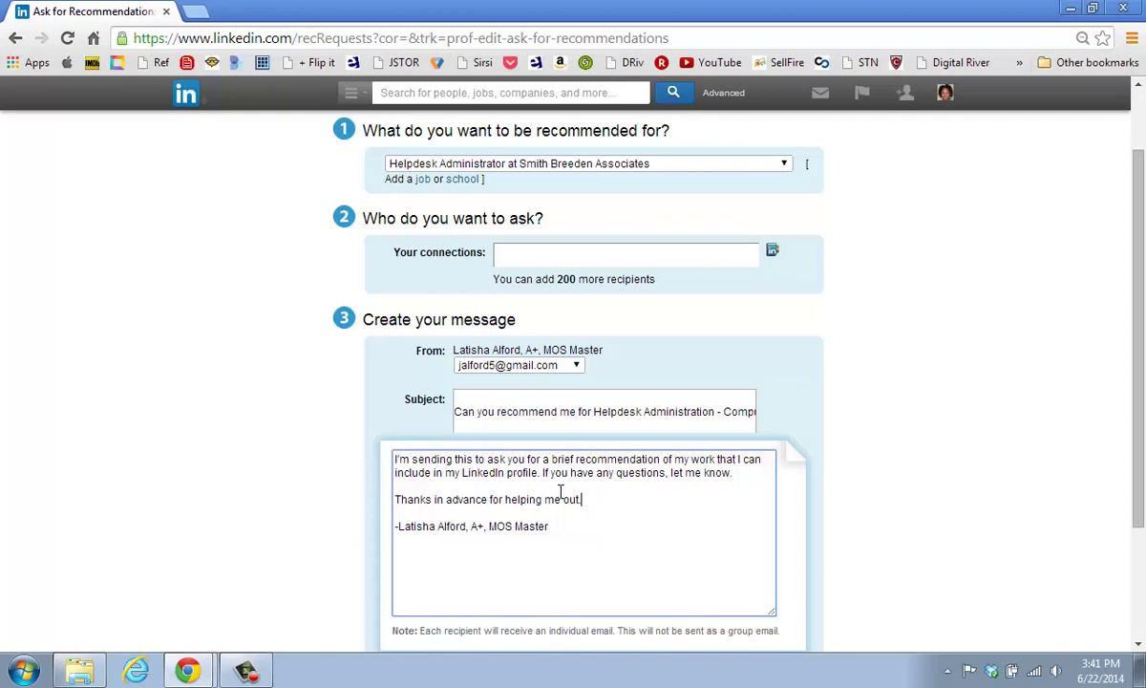
{"action": "scroll", "coordinate": [561, 490], "scroll_direction": "down", "scroll_amount": 2}
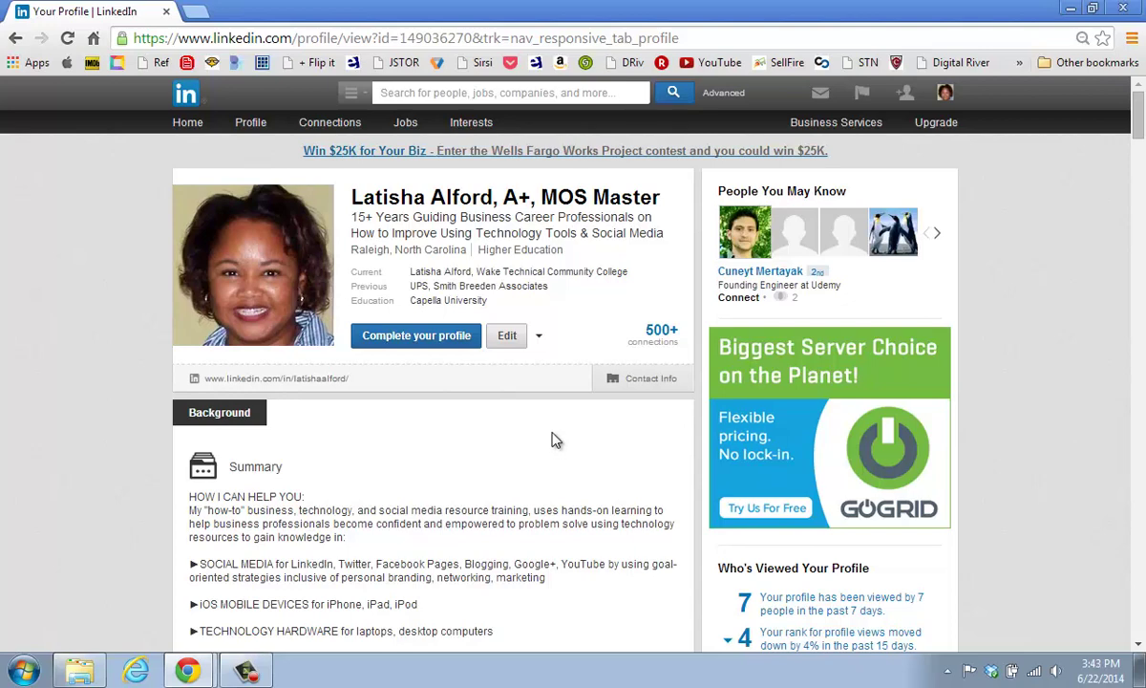
Review the own profile from the summary through experience, certifications, courses and skills down to the Education section.
{"action": "scroll", "coordinate": [486, 405], "scroll_direction": "down", "scroll_amount": 2}
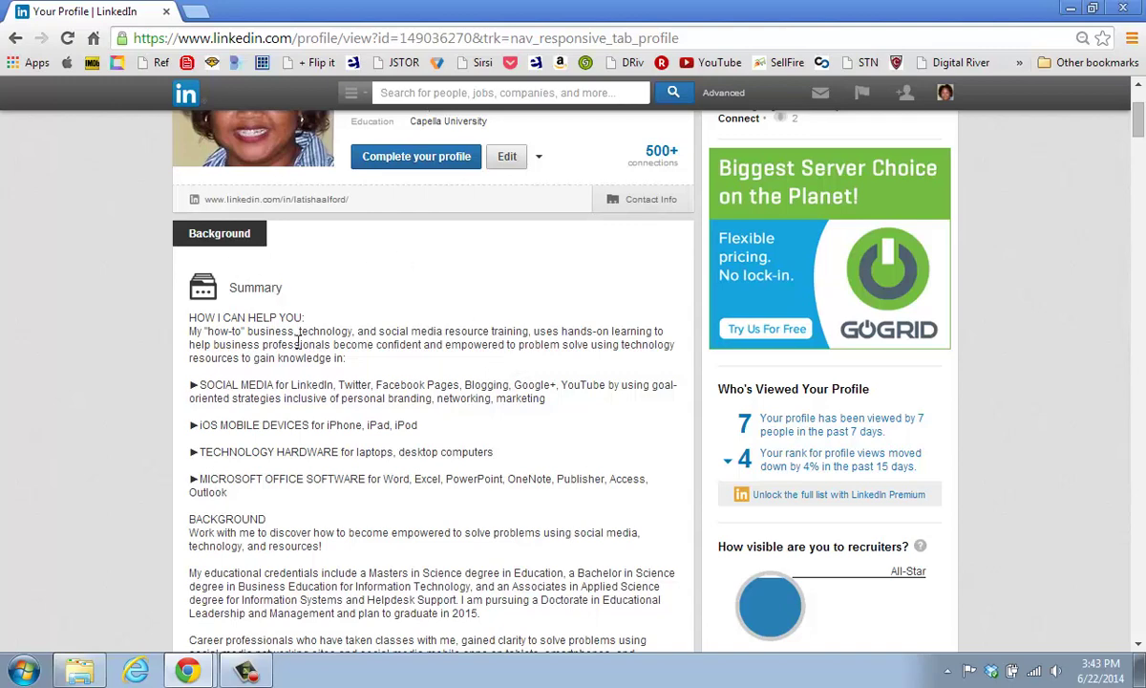
{"action": "scroll", "coordinate": [356, 346], "scroll_direction": "down", "scroll_amount": 1}
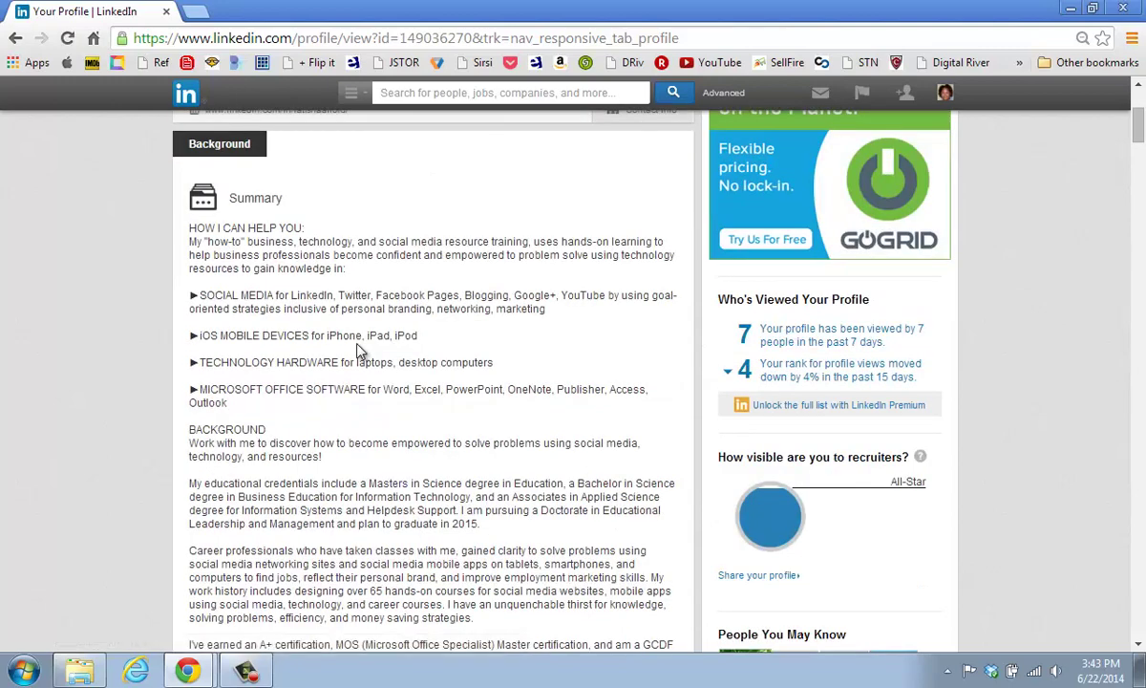
{"action": "scroll", "coordinate": [360, 352], "scroll_direction": "down", "scroll_amount": 5}
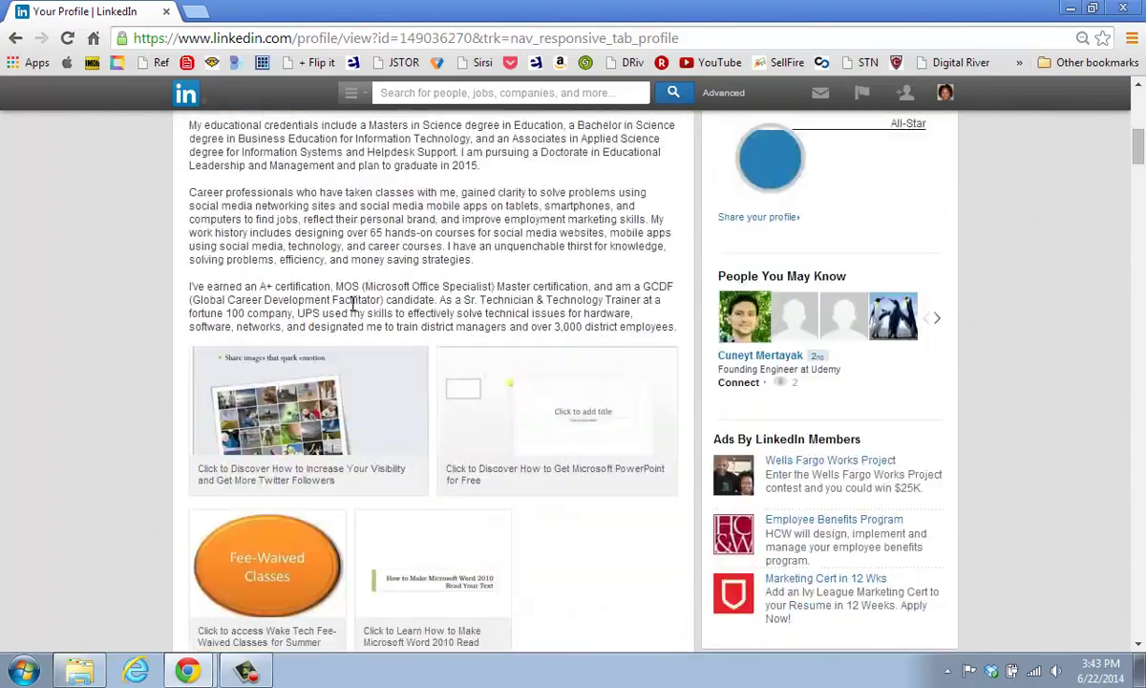
{"action": "scroll", "coordinate": [359, 310], "scroll_direction": "down", "scroll_amount": 11}
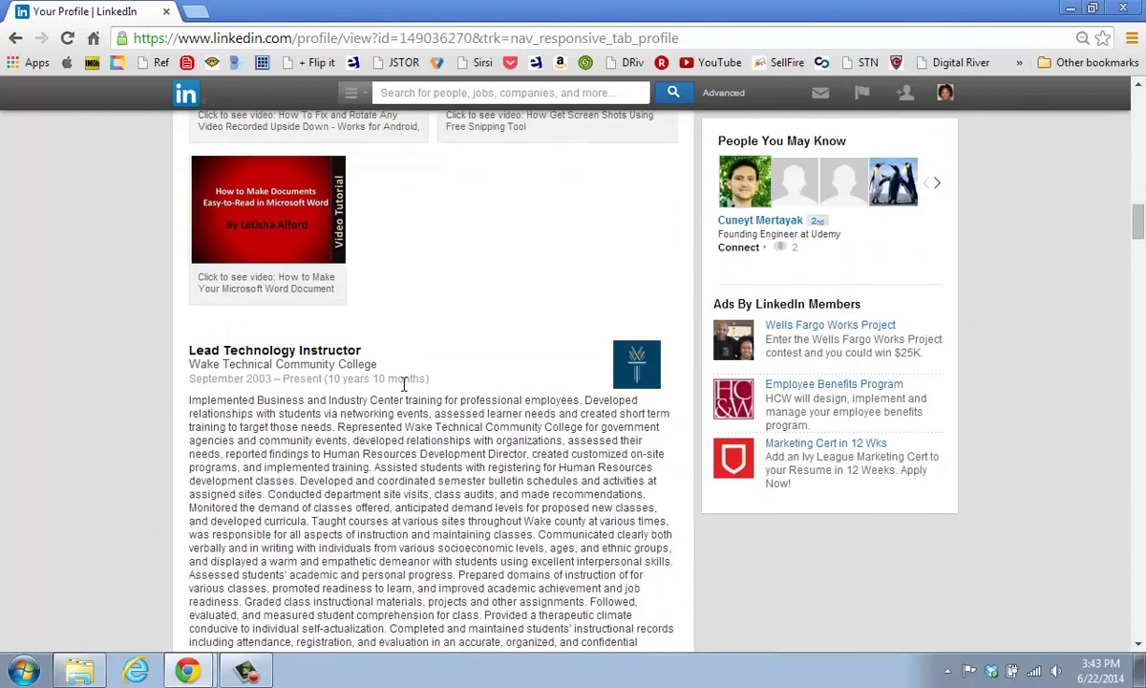
{"action": "scroll", "coordinate": [406, 384], "scroll_direction": "down", "scroll_amount": 7}
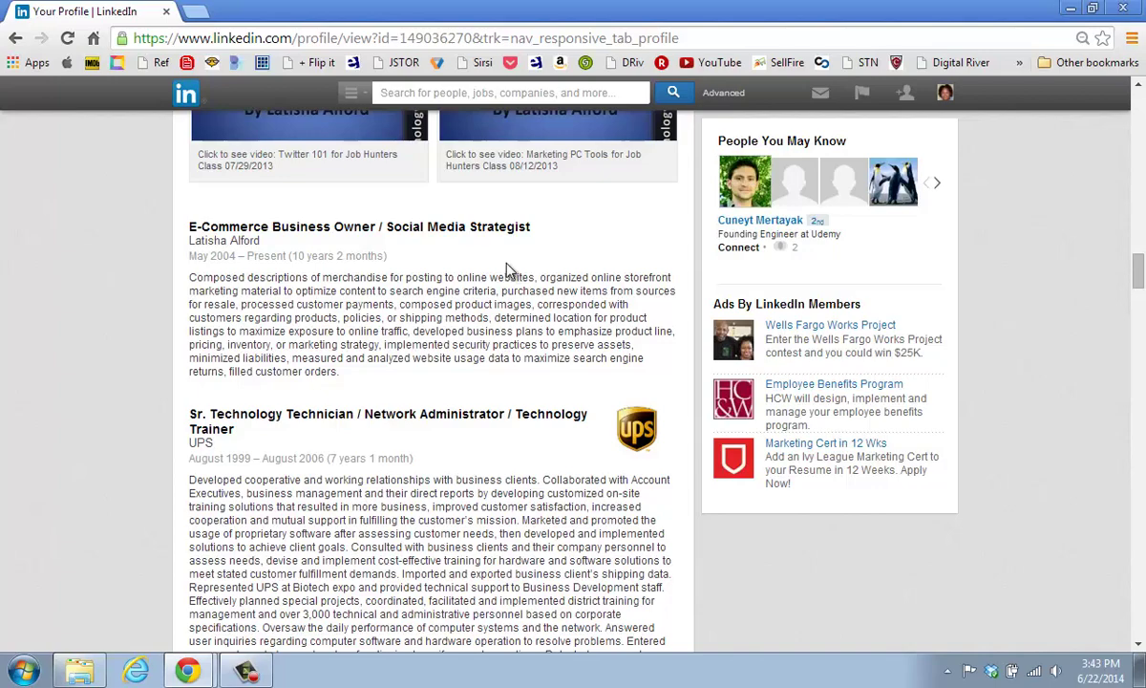
{"action": "scroll", "coordinate": [484, 305], "scroll_direction": "up", "scroll_amount": 1}
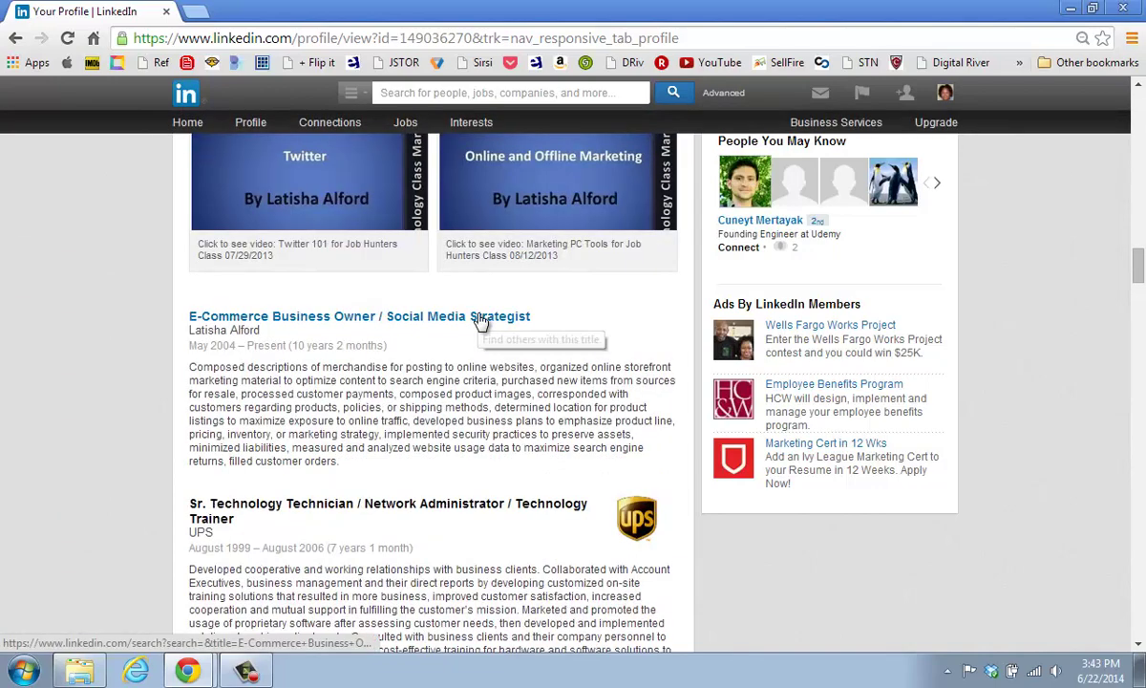
{"action": "scroll", "coordinate": [506, 316], "scroll_direction": "down", "scroll_amount": 10}
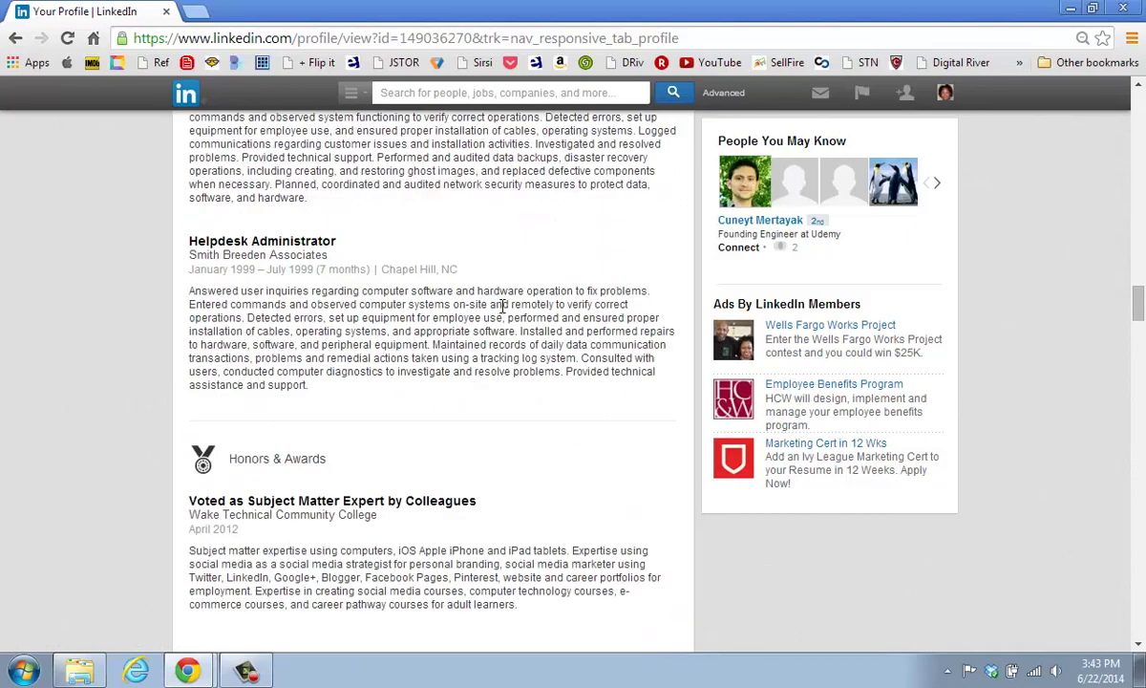
{"action": "scroll", "coordinate": [503, 317], "scroll_direction": "down", "scroll_amount": 3}
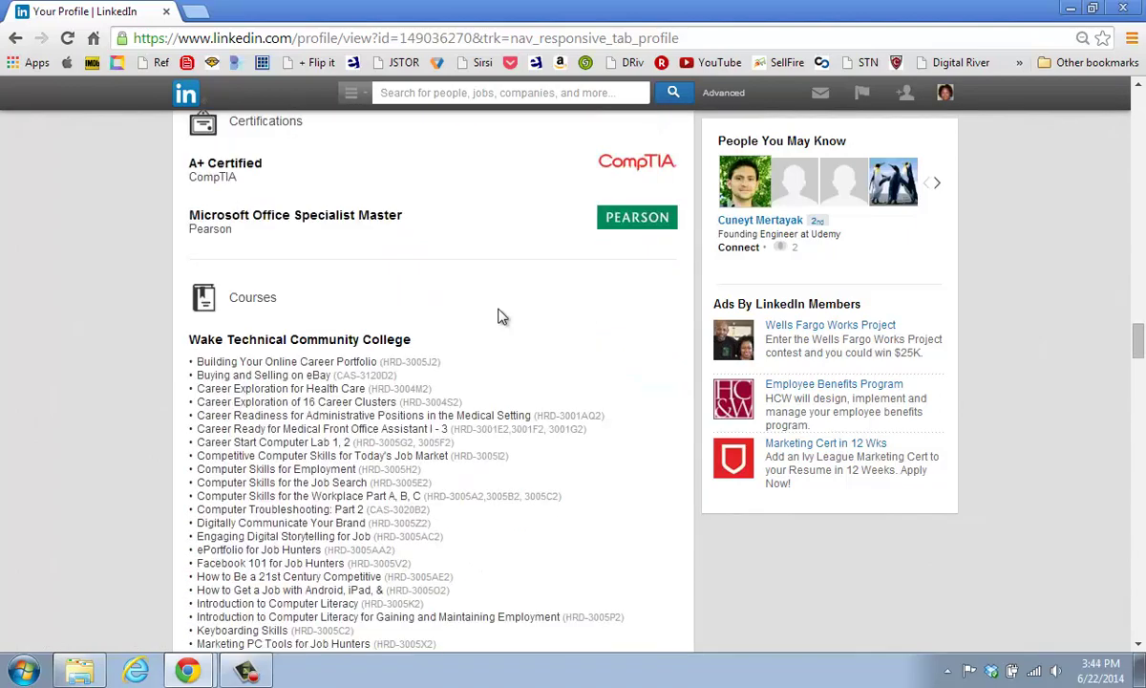
{"action": "scroll", "coordinate": [502, 317], "scroll_direction": "down", "scroll_amount": 2}
{"action": "scroll", "coordinate": [368, 229], "scroll_direction": "down", "scroll_amount": 7}
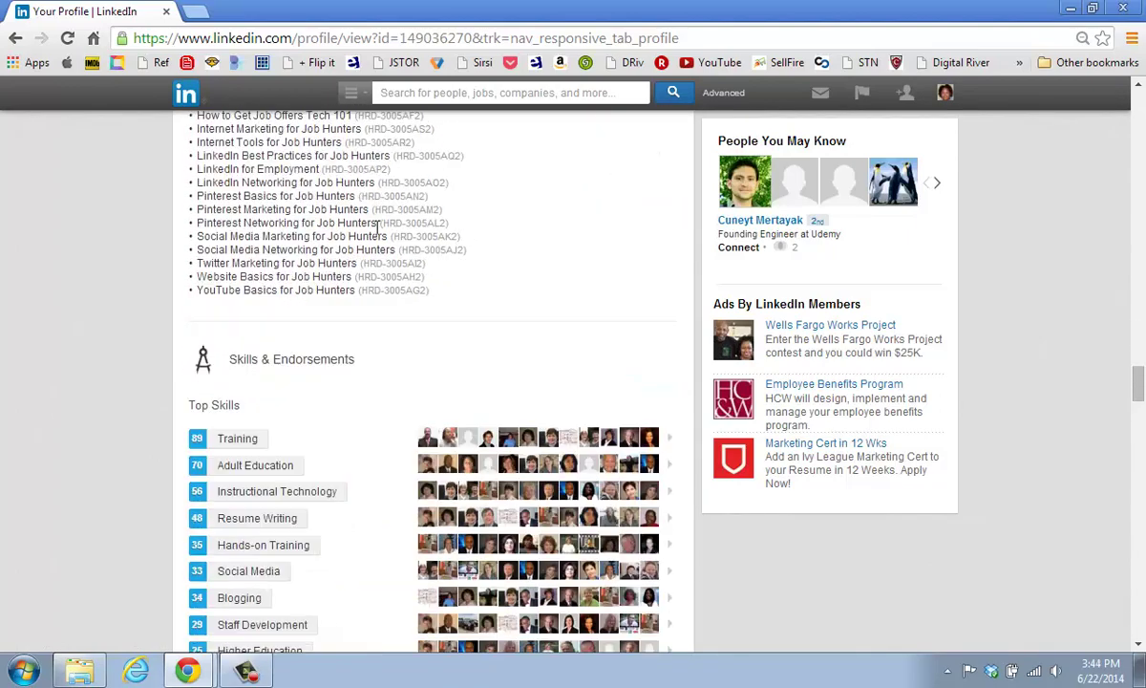
{"action": "scroll", "coordinate": [320, 201], "scroll_direction": "down", "scroll_amount": 1}
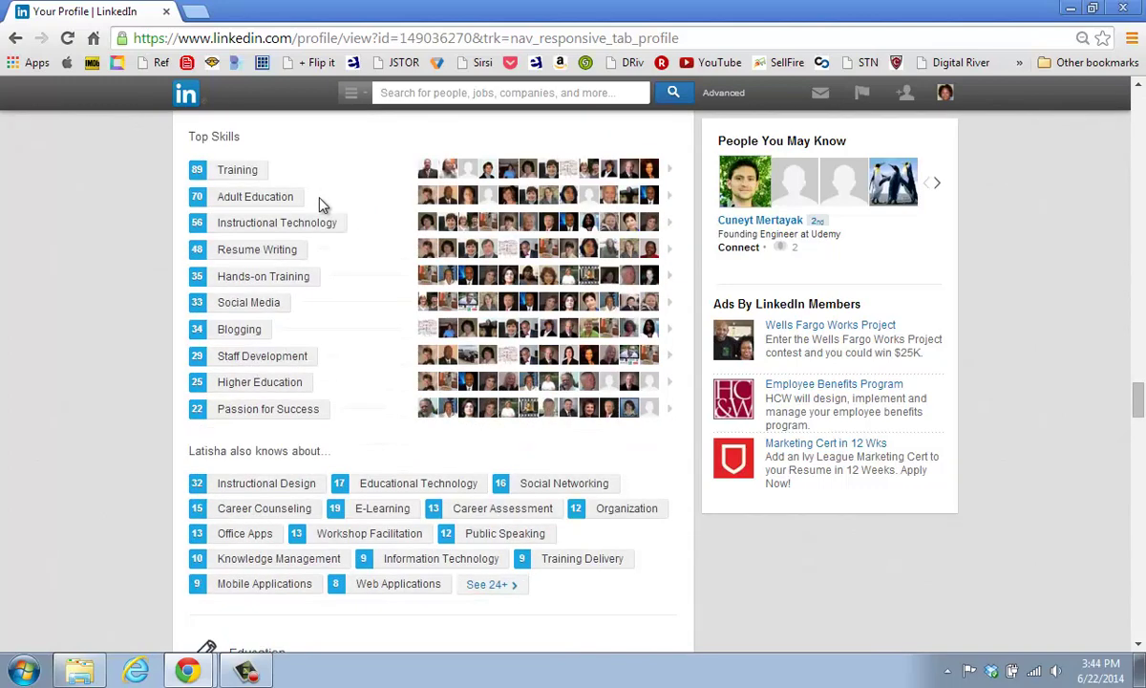
{"action": "scroll", "coordinate": [351, 201], "scroll_direction": "down", "scroll_amount": 1}
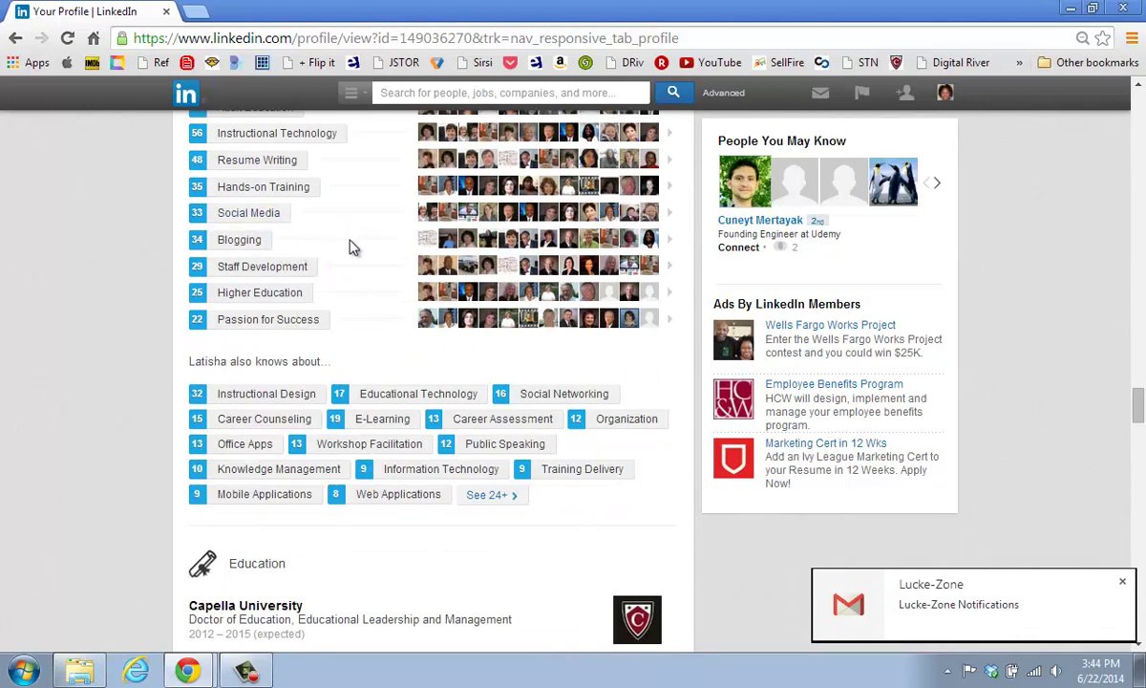
{"action": "scroll", "coordinate": [352, 249], "scroll_direction": "down", "scroll_amount": 1}
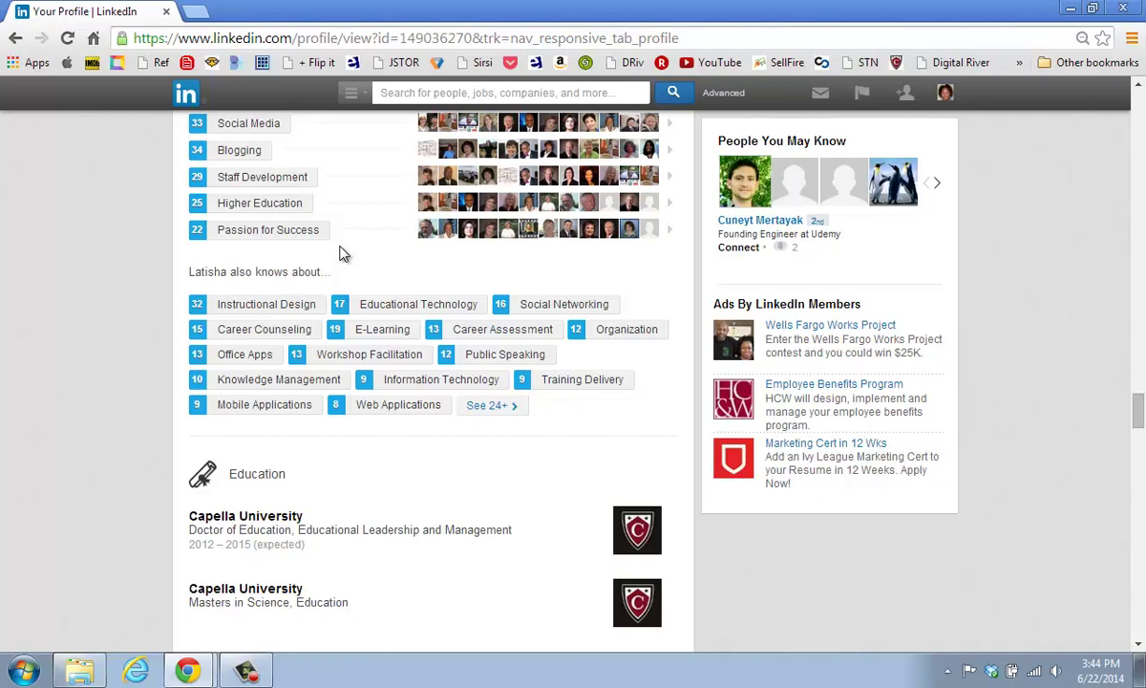
Return to the beginning of the own profile and switch it to edit mode.
{"action": "key", "text": "Home"}
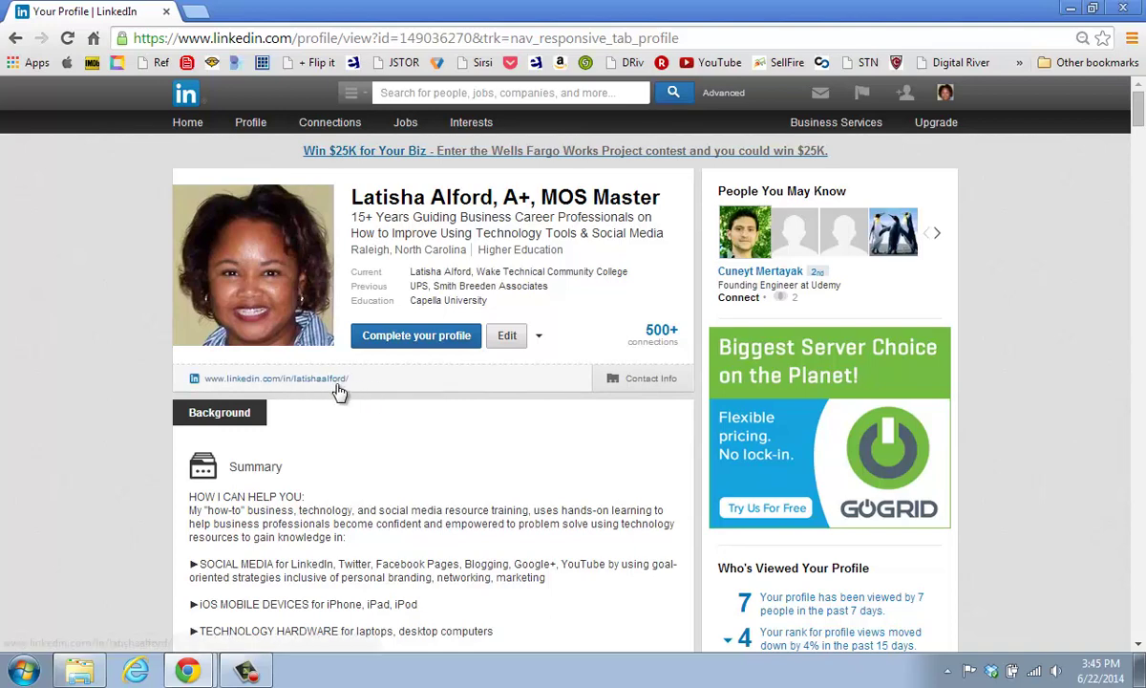
{"action": "left_click", "coordinate": [505, 340]}
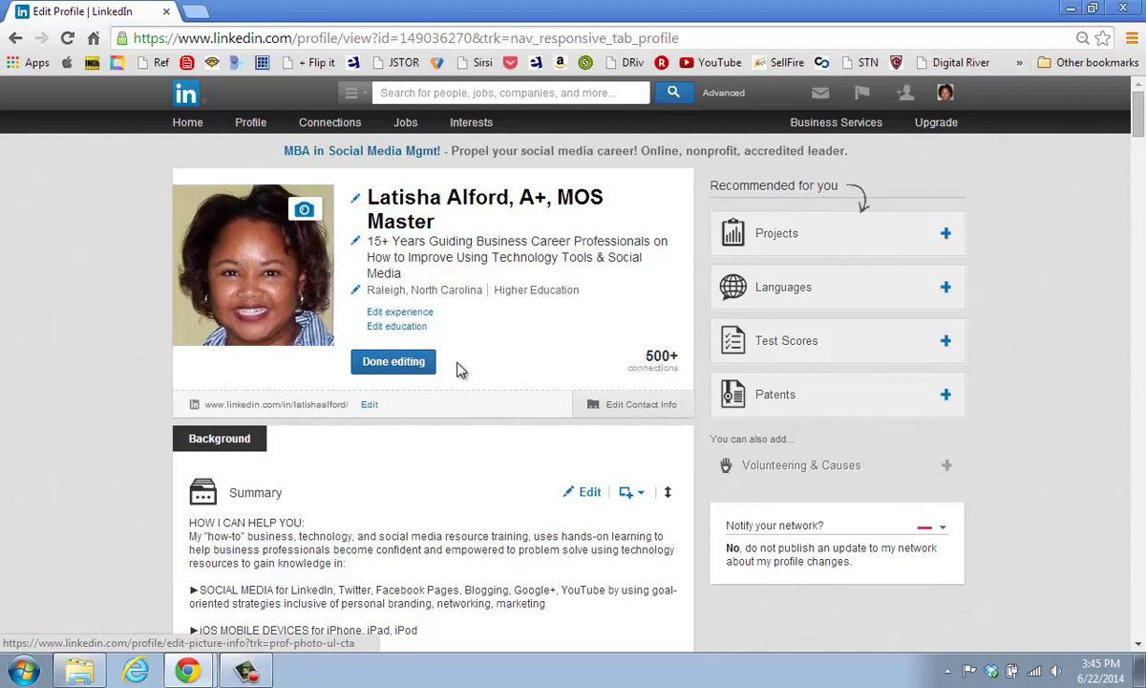
{"action": "scroll", "coordinate": [430, 306], "scroll_direction": "down", "scroll_amount": 2}
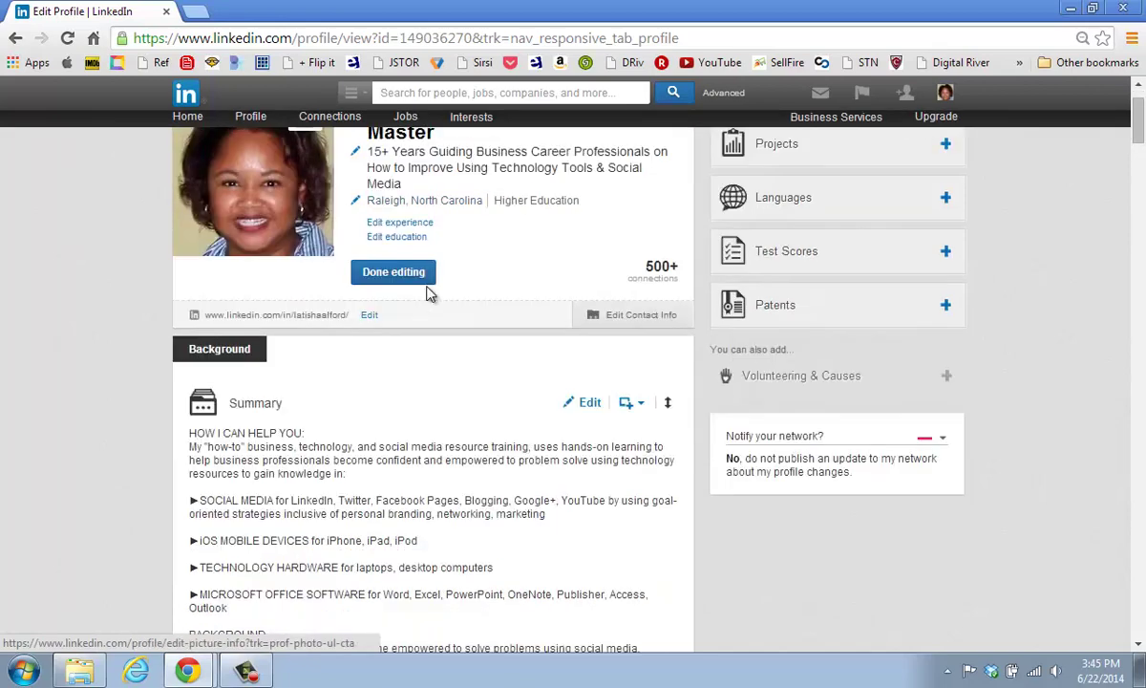
{"action": "scroll", "coordinate": [421, 296], "scroll_direction": "up", "scroll_amount": 2}
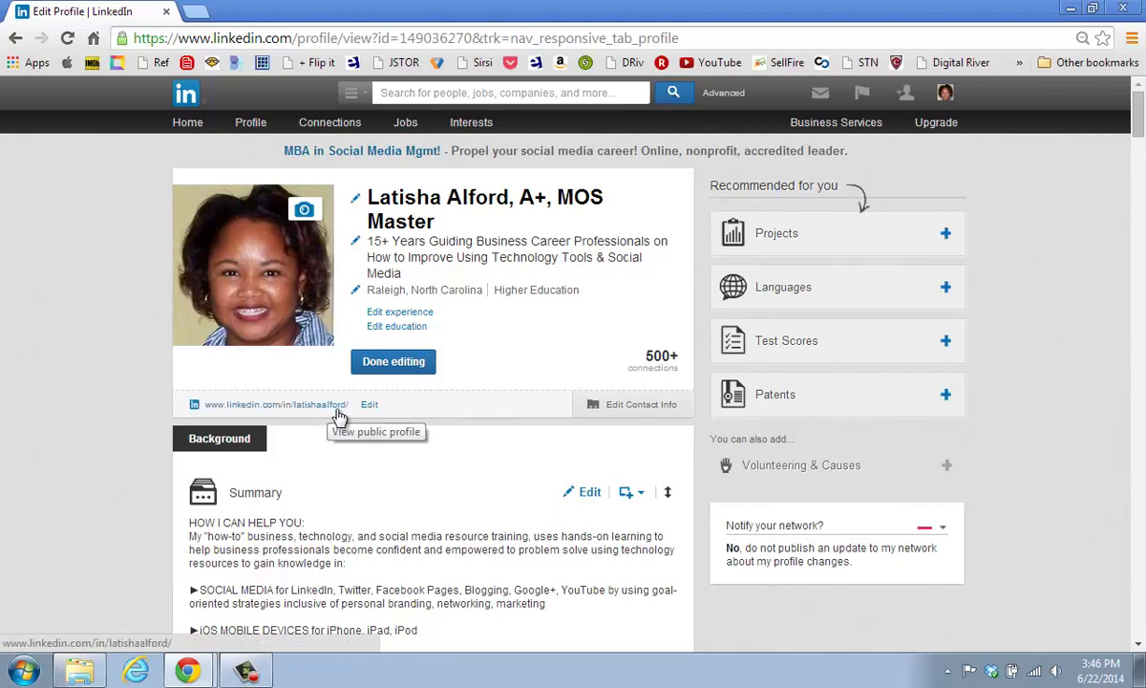
Open the public profile settings and examine the profile content visibility options and the public profile URL section.
{"action": "left_click", "coordinate": [371, 409]}
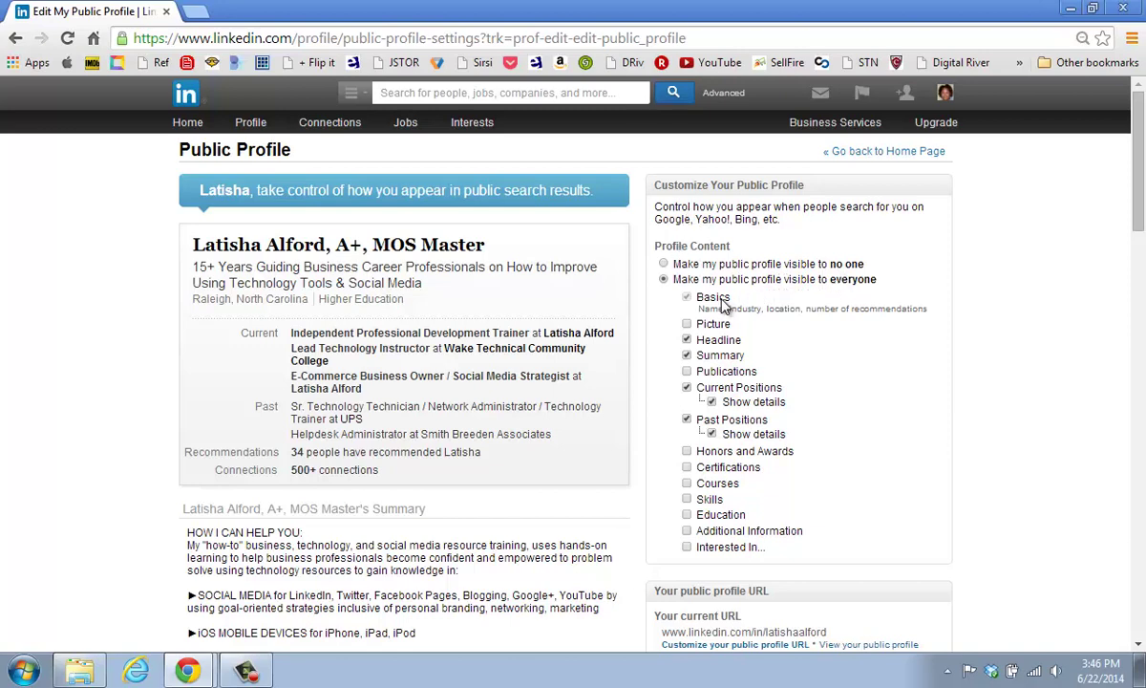
{"action": "scroll", "coordinate": [680, 287], "scroll_direction": "down", "scroll_amount": 1}
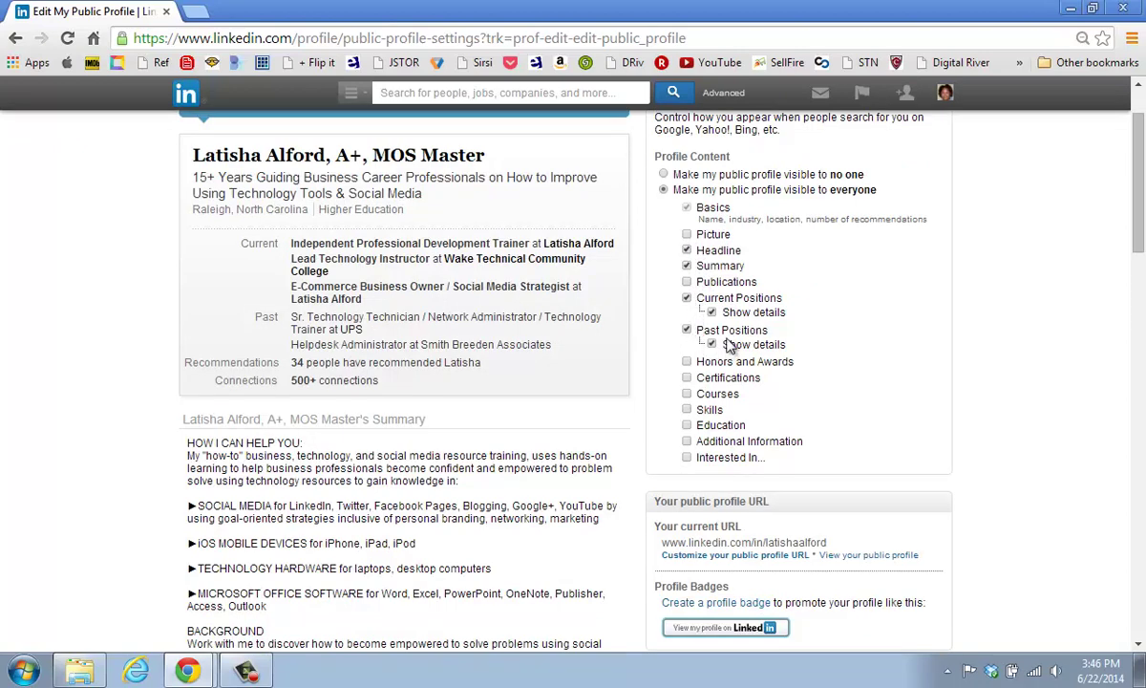
{"action": "scroll", "coordinate": [688, 329], "scroll_direction": "up", "scroll_amount": 1}
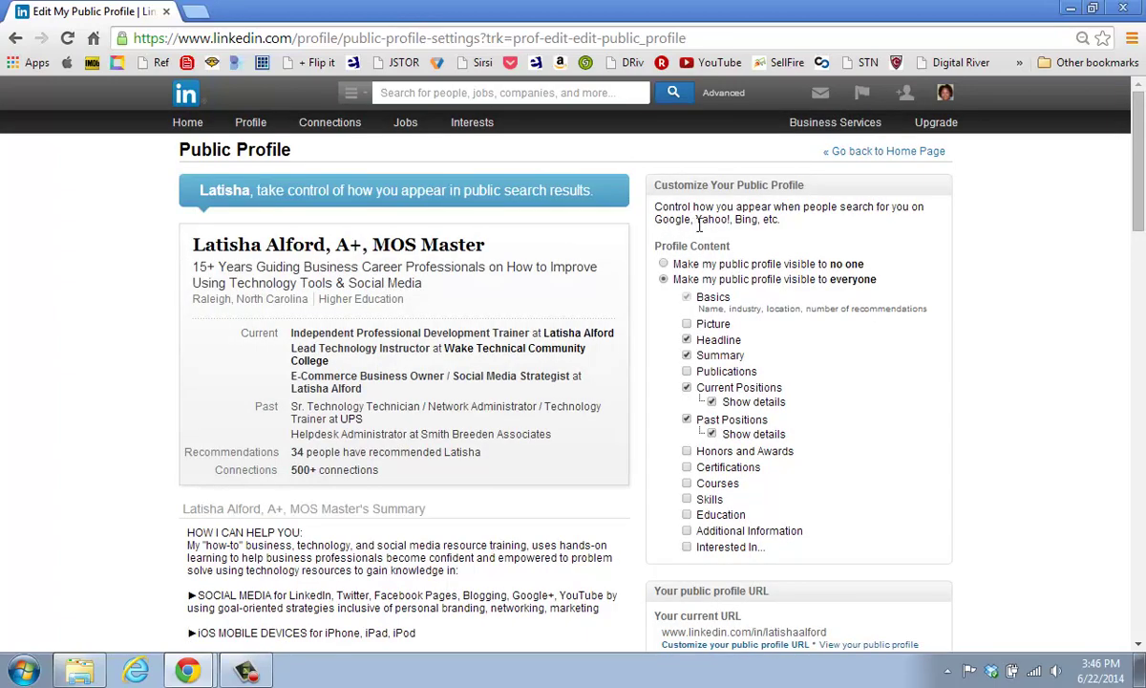
{"action": "scroll", "coordinate": [755, 239], "scroll_direction": "down", "scroll_amount": 1}
{"action": "scroll", "coordinate": [773, 246], "scroll_direction": "down", "scroll_amount": 1}
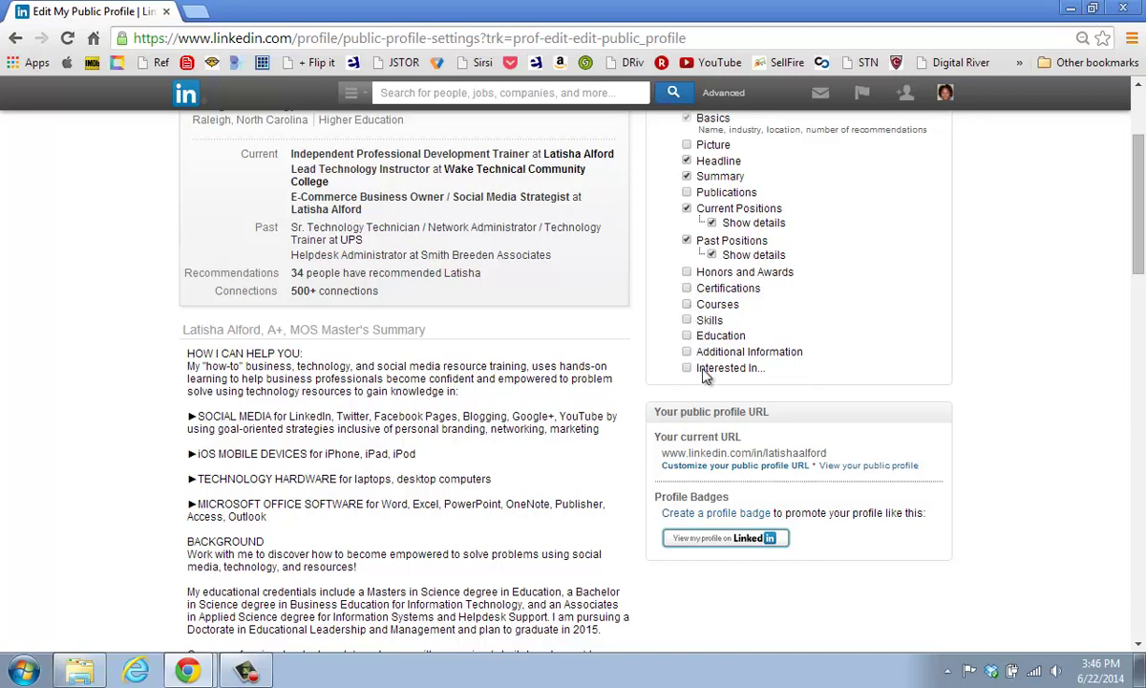
{"action": "scroll", "coordinate": [704, 375], "scroll_direction": "down", "scroll_amount": 1}
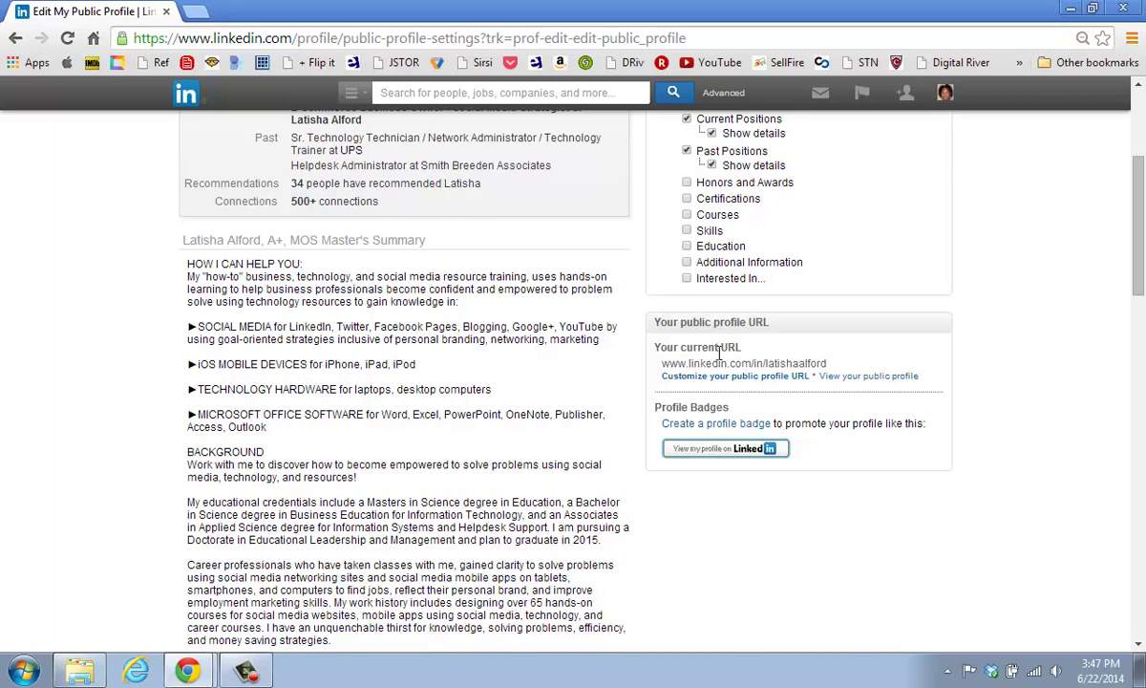
Open the public profile URL customization and append "socialmedia" to the existing custom URL ending.
{"action": "double_click", "coordinate": [774, 364]}
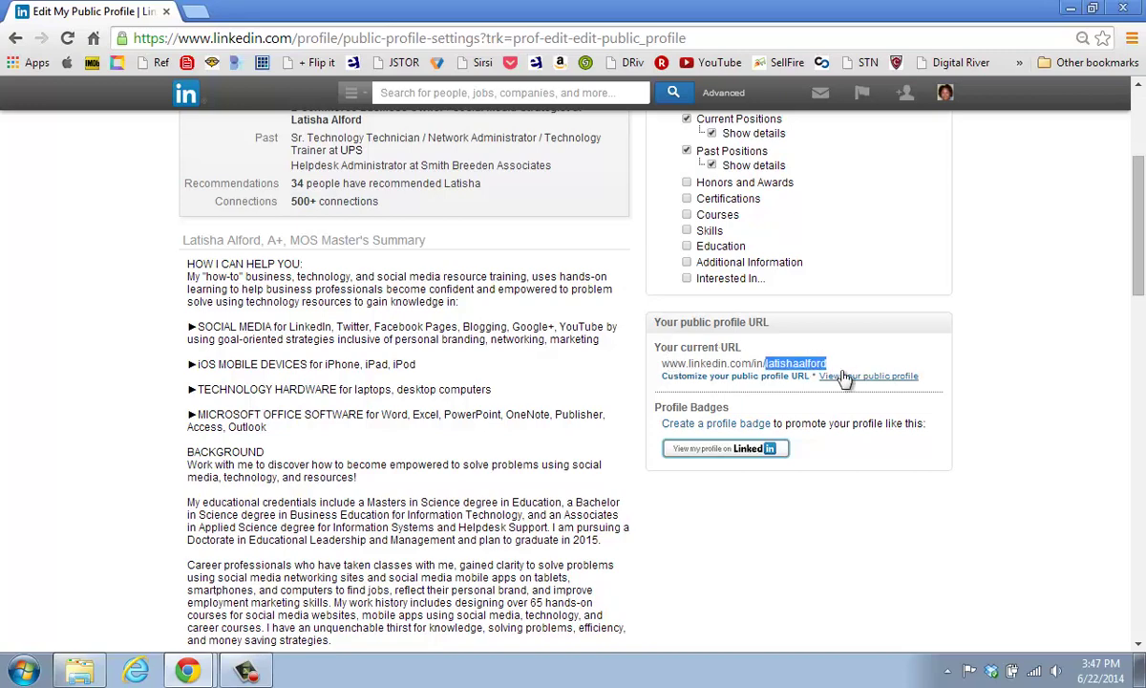
{"action": "left_click", "coordinate": [729, 379]}
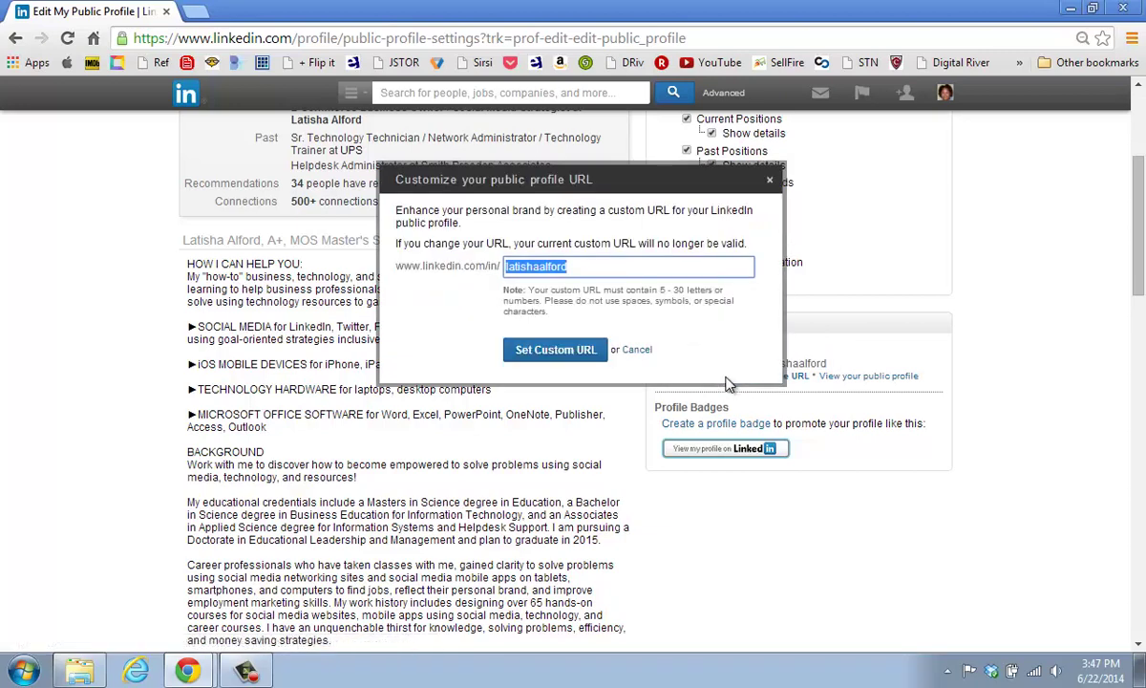
{"action": "left_click", "coordinate": [685, 262]}
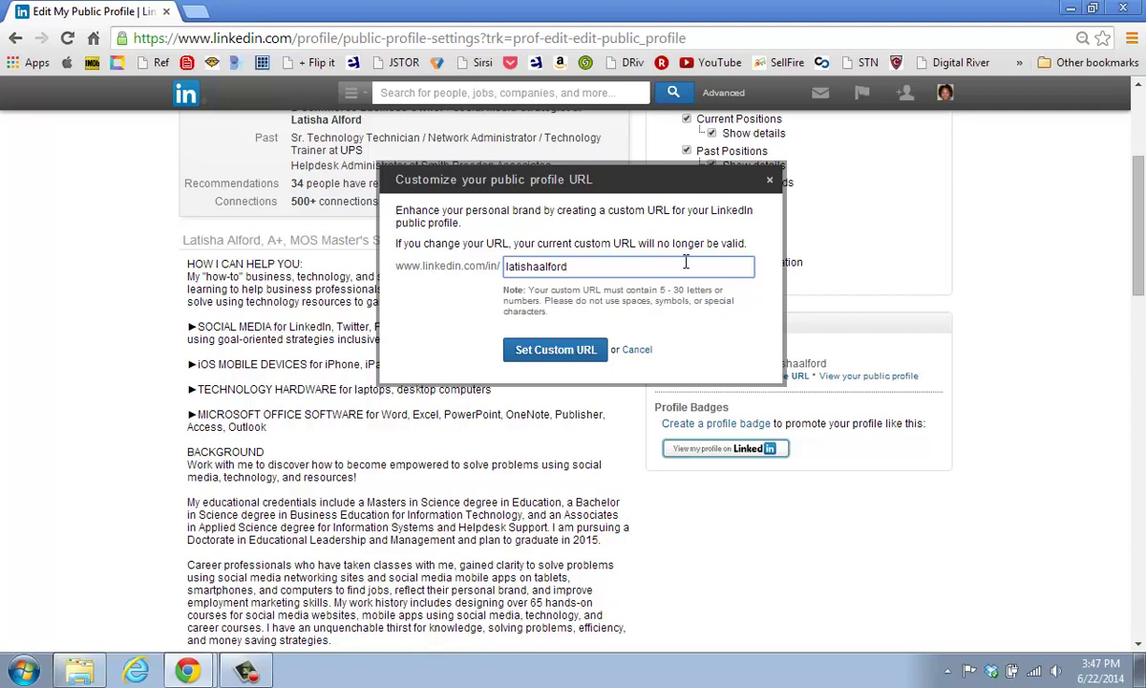
{"action": "type", "text": "socialme"}
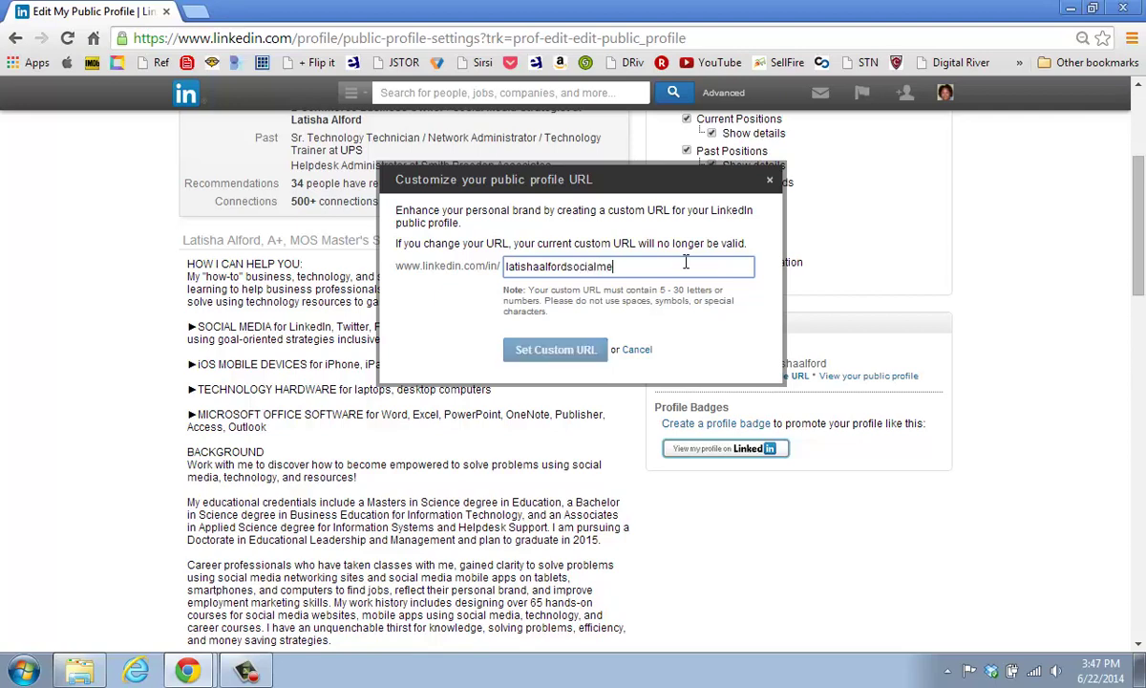
{"action": "type", "text": "dia"}
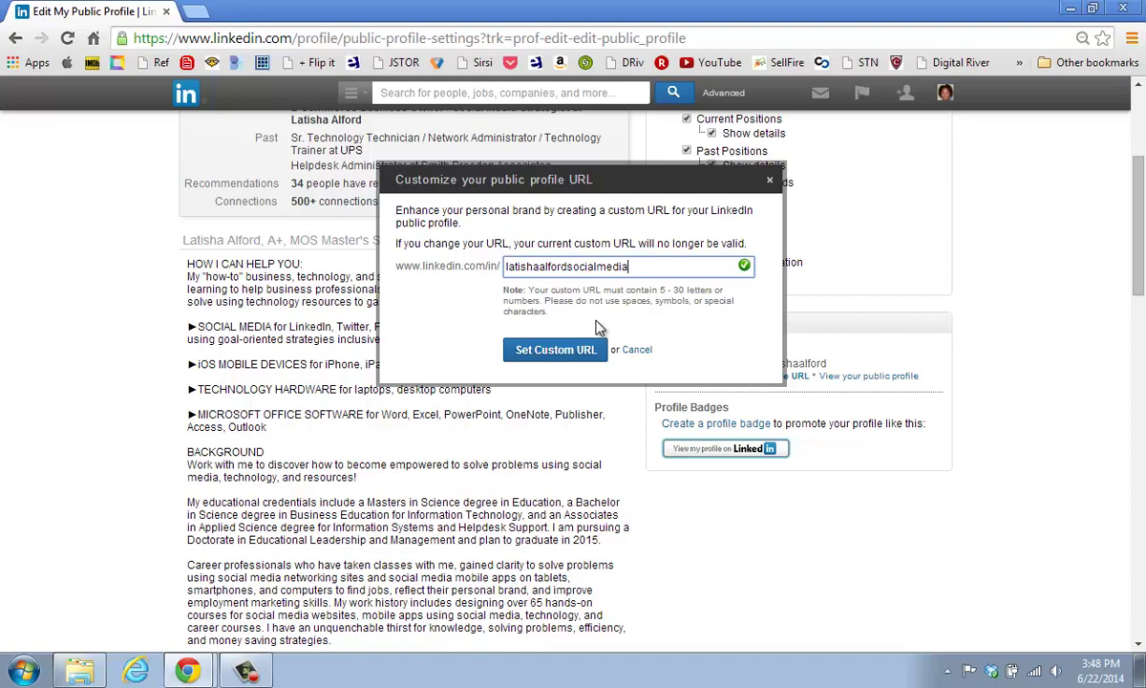
Try "excelpivottables" instead of "socialmedia" as the custom URL's suffix, and discard the URL change.
{"action": "key", "text": "BackSpace"}
{"action": "key", "text": "BackSpace"}
{"action": "key", "text": "BackSpace"}
{"action": "key", "text": "BackSpace"}
{"action": "key", "text": "BackSpace"}
{"action": "key", "text": "BackSpace"}
{"action": "key", "text": "BackSpace"}
{"action": "key", "text": "BackSpace"}
{"action": "key", "text": "BackSpace"}
{"action": "key", "text": "BackSpace"}
{"action": "key", "text": "BackSpace"}
{"action": "type", "text": "exce"}
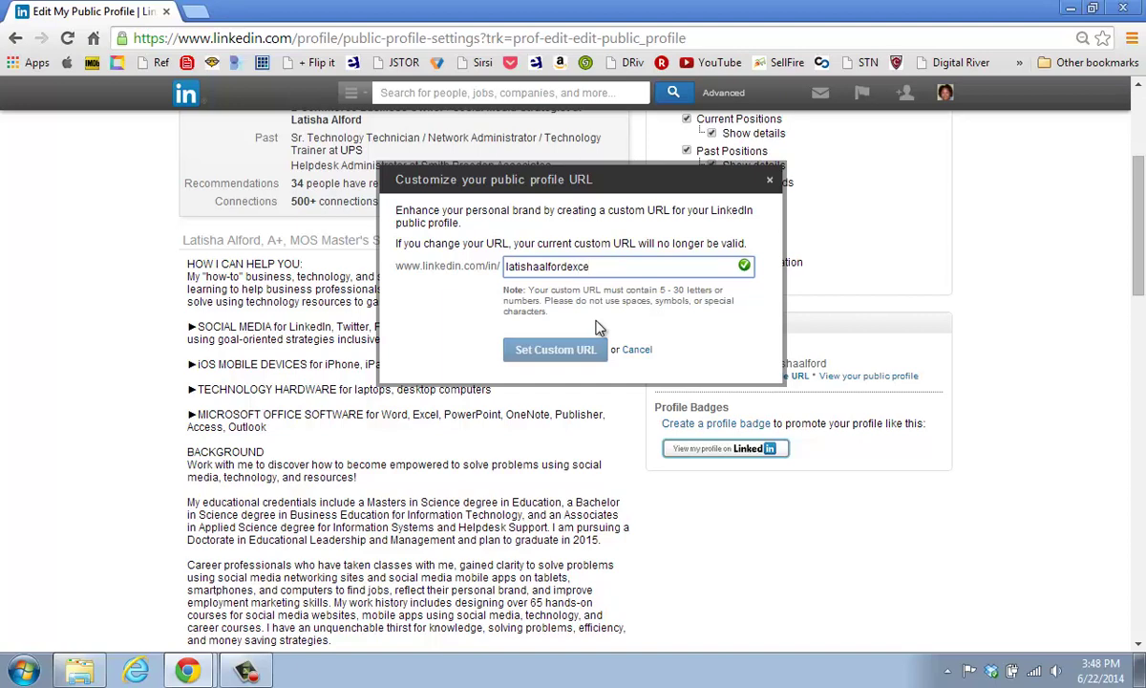
{"action": "type", "text": "lpivottables"}
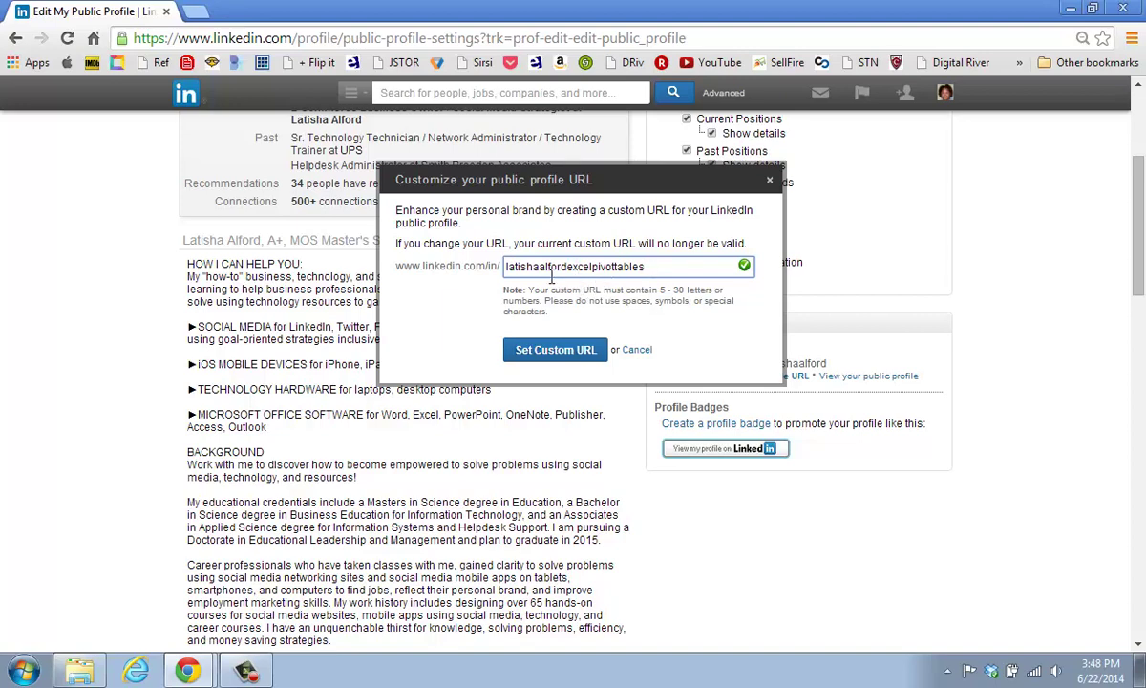
{"action": "left_click", "coordinate": [637, 350]}
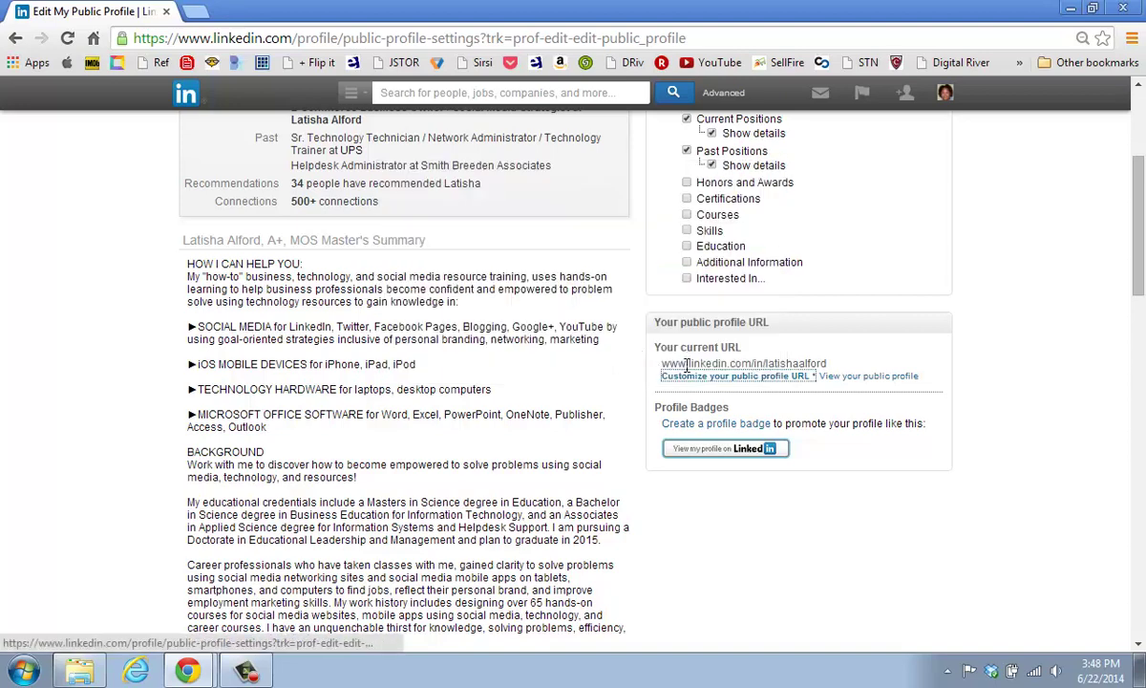
View the public profile as visitors see it, review it from the headline to the last past position, and close it.
{"action": "left_click", "coordinate": [837, 378]}
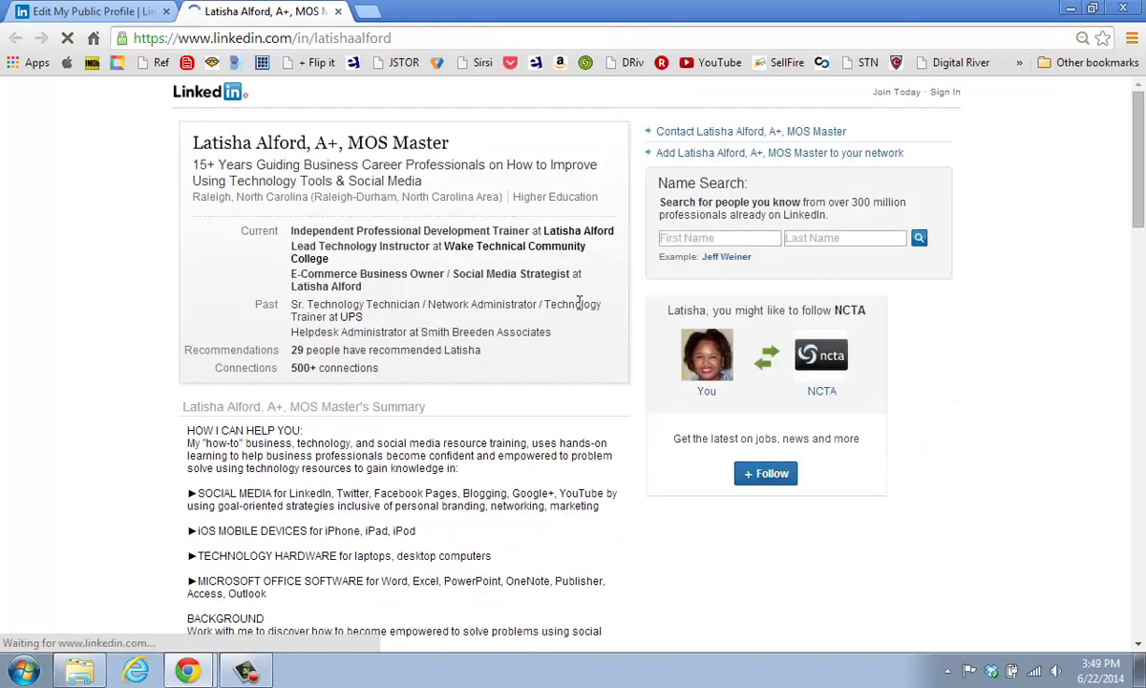
{"action": "scroll", "coordinate": [584, 302], "scroll_direction": "down", "scroll_amount": 2}
{"action": "scroll", "coordinate": [581, 311], "scroll_direction": "down", "scroll_amount": 14}
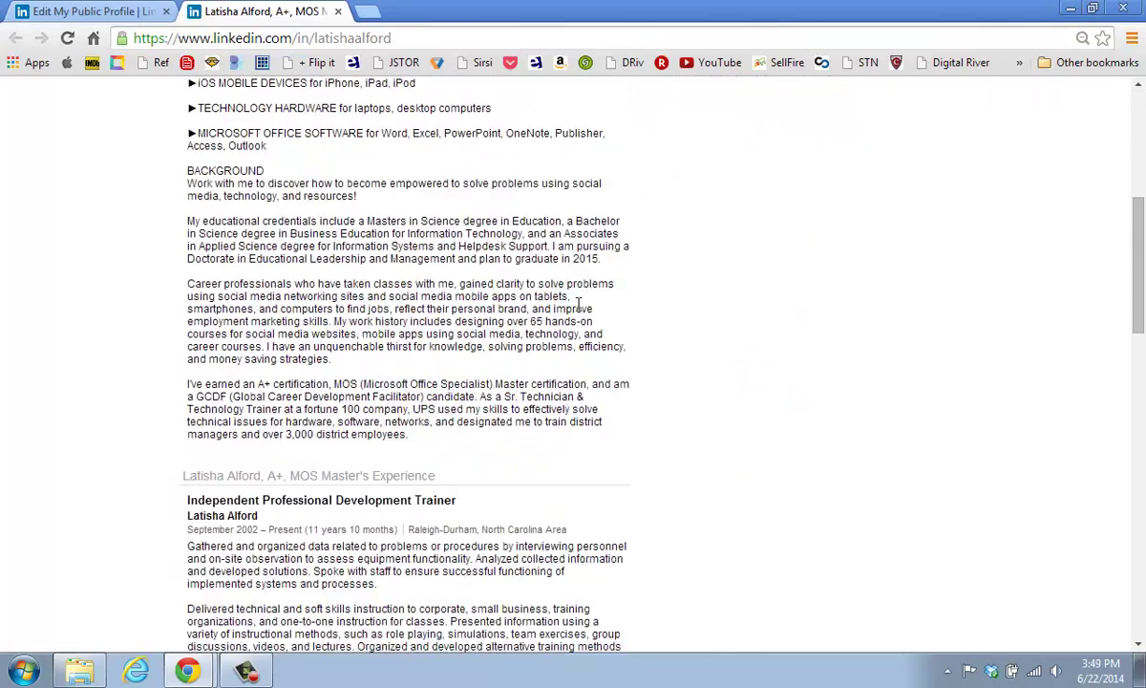
{"action": "scroll", "coordinate": [579, 311], "scroll_direction": "down", "scroll_amount": 3}
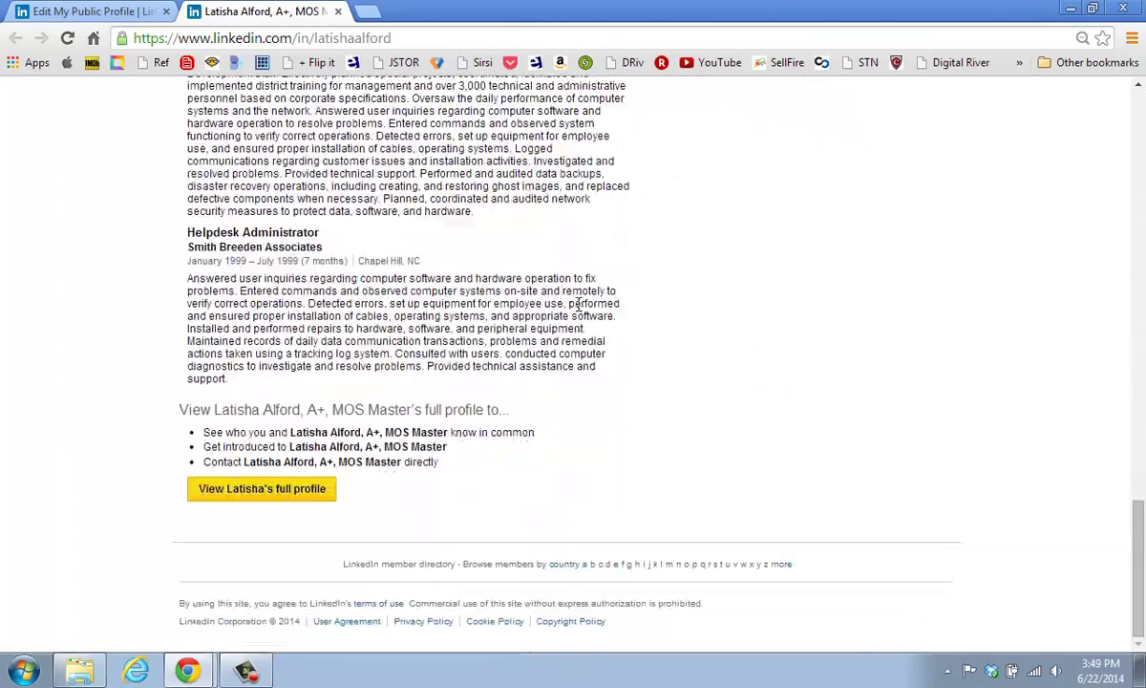
{"action": "scroll", "coordinate": [579, 315], "scroll_direction": "up", "scroll_amount": 8}
{"action": "scroll", "coordinate": [579, 317], "scroll_direction": "up", "scroll_amount": 12}
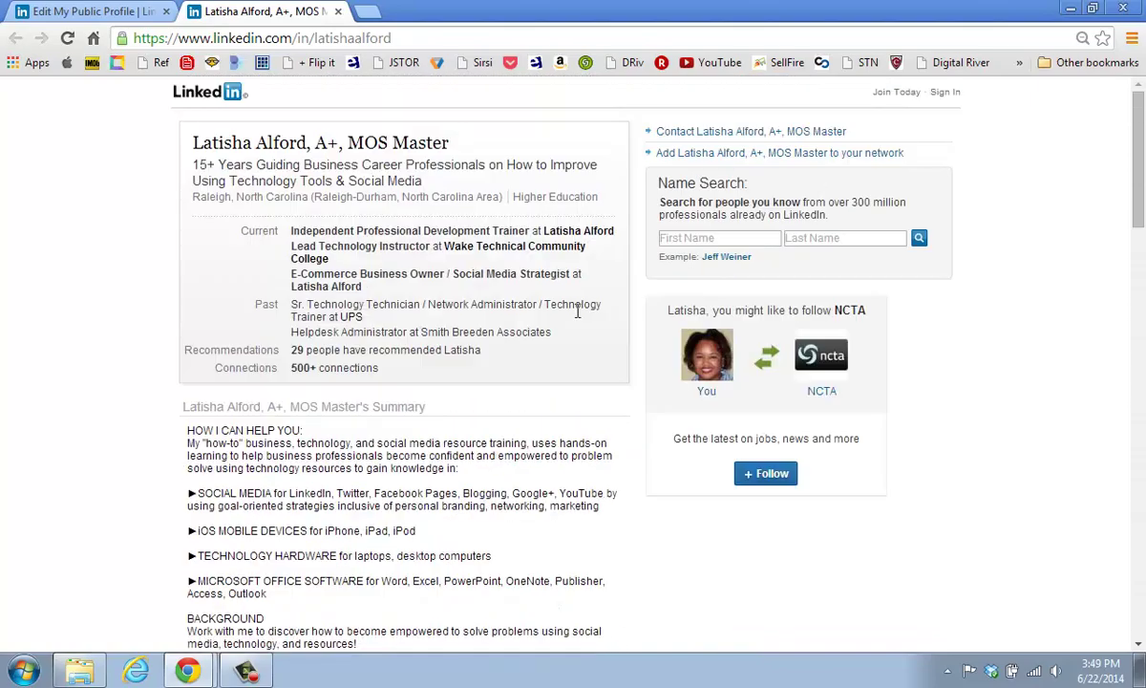
{"action": "scroll", "coordinate": [568, 311], "scroll_direction": "down", "scroll_amount": 2}
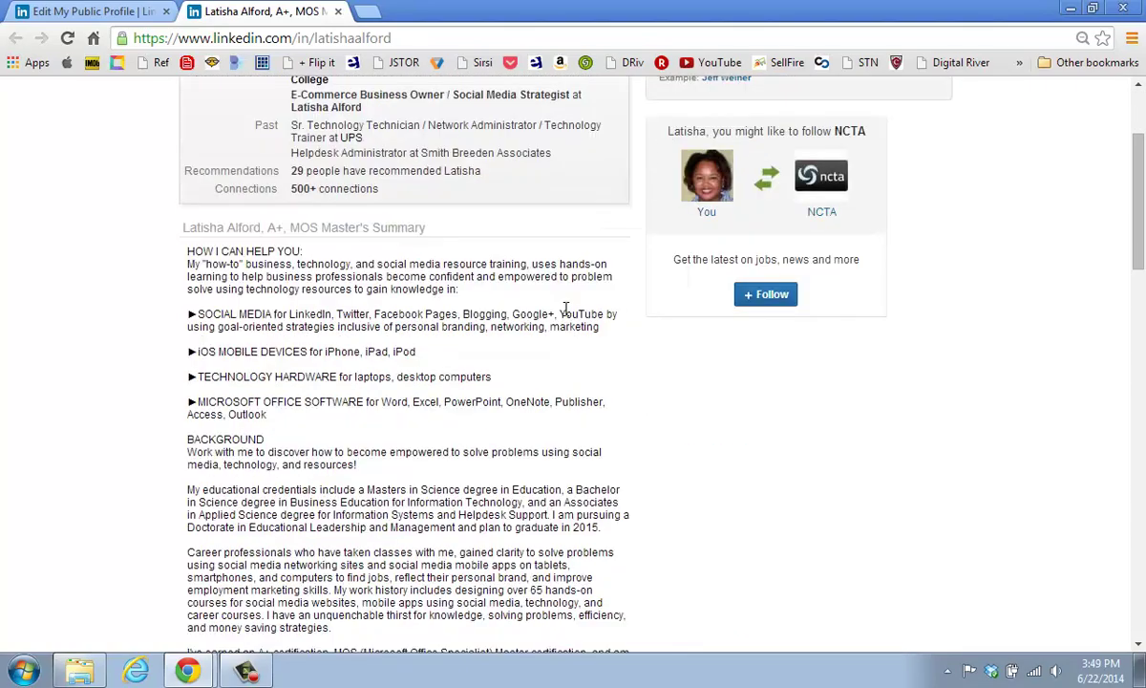
{"action": "left_click", "coordinate": [338, 12]}
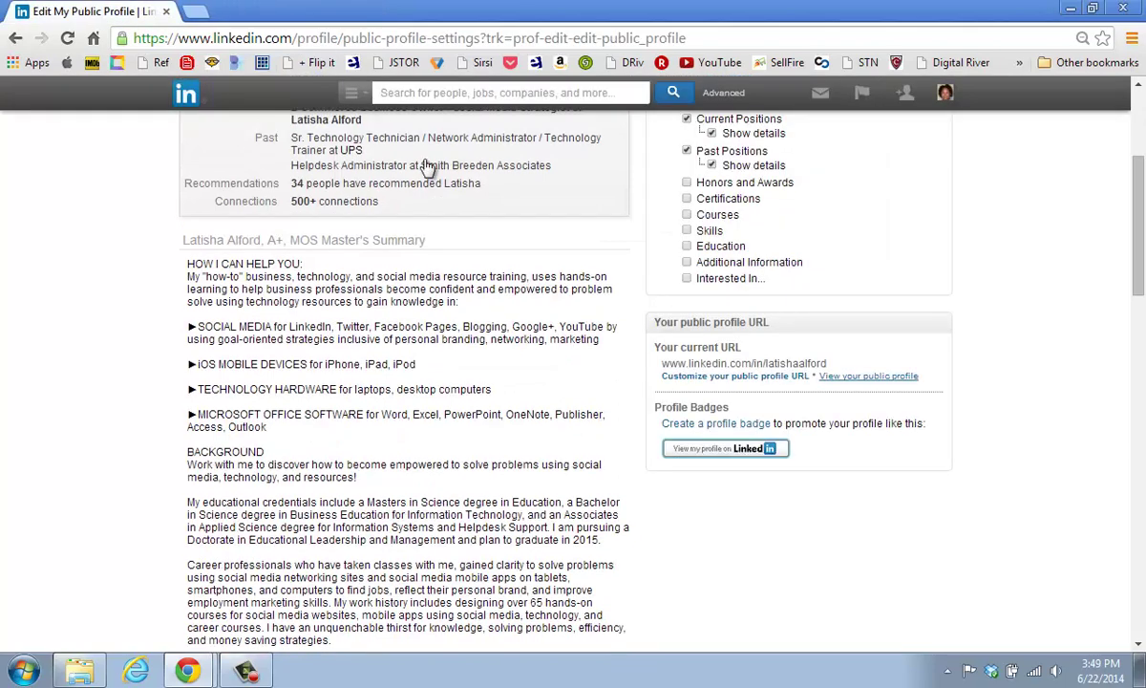
Leave the public profile settings for the own profile and switch it to edit mode.
{"action": "scroll", "coordinate": [494, 324], "scroll_direction": "up", "scroll_amount": 2}
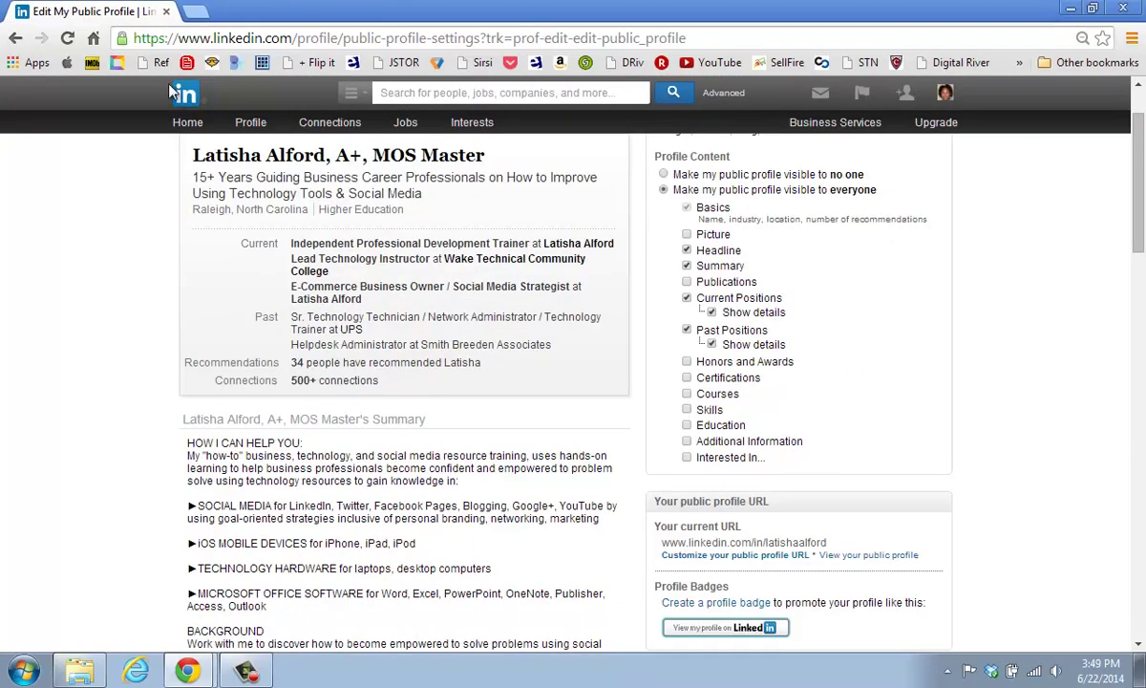
{"action": "scroll", "coordinate": [259, 175], "scroll_direction": "up", "scroll_amount": 1}
{"action": "mouse_move", "coordinate": [246, 138]}
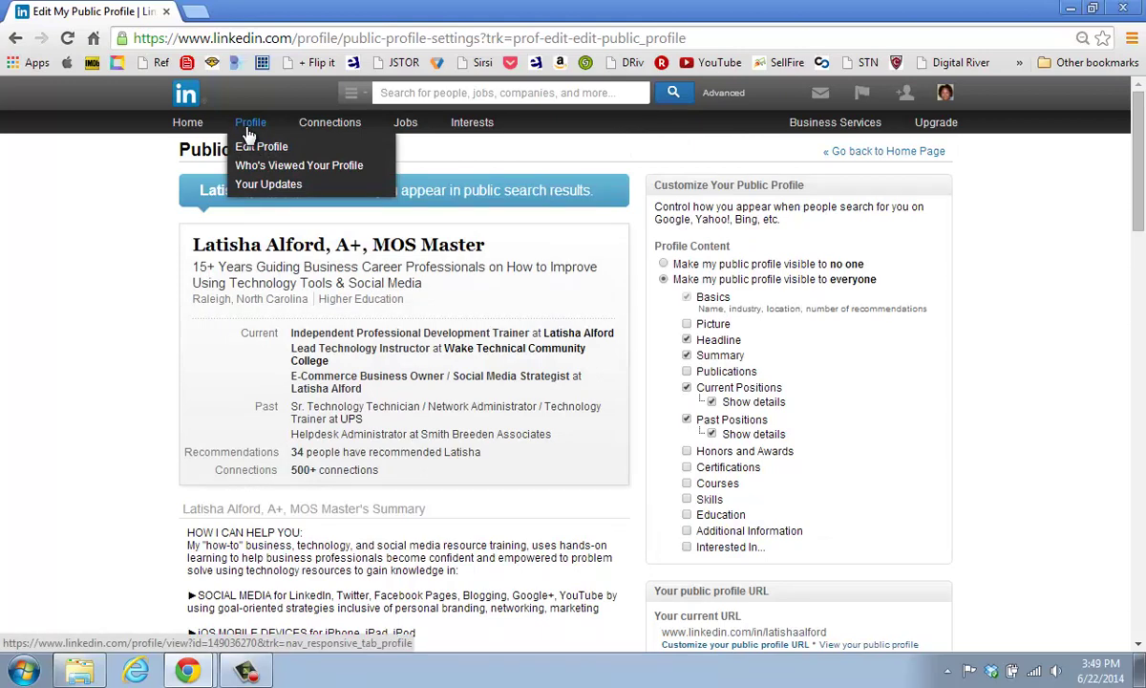
{"action": "left_click", "coordinate": [248, 131]}
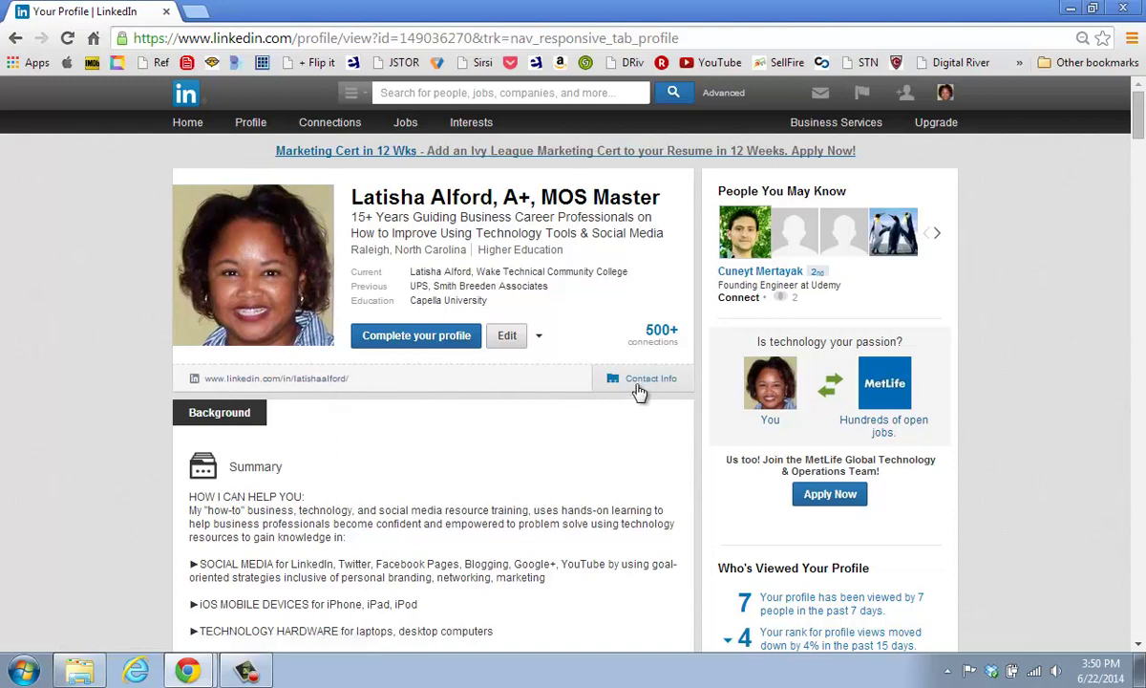
{"action": "left_click", "coordinate": [509, 340]}
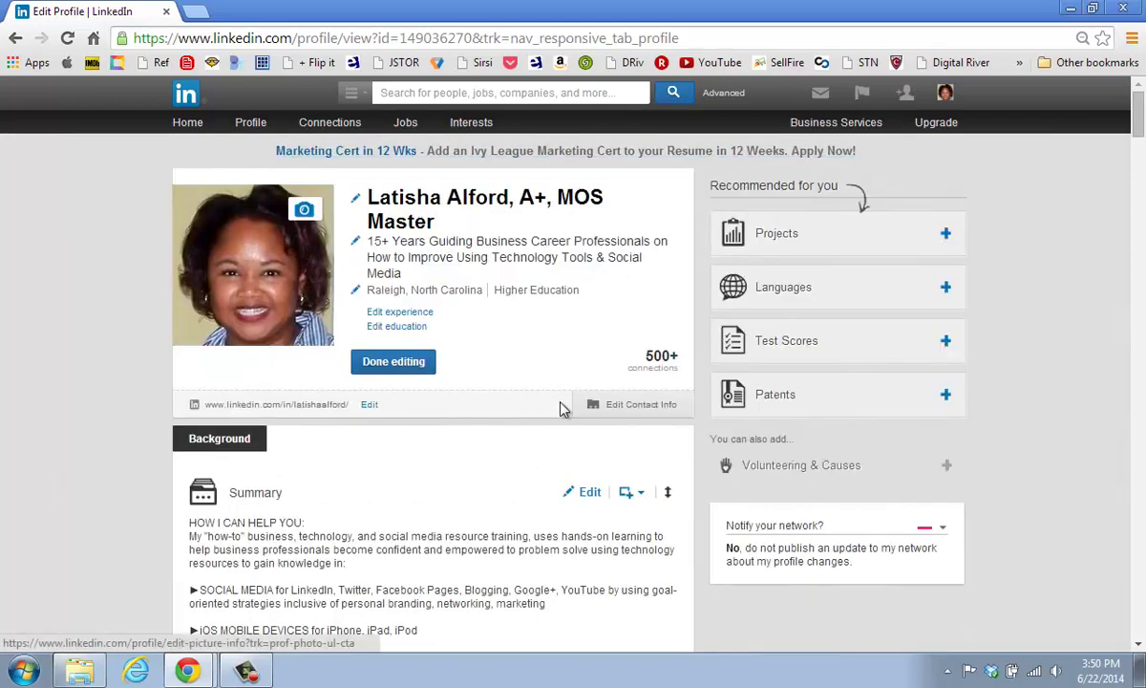
Expand the editable contact info and examine the details visible to connections and to everyone on LinkedIn.
{"action": "left_click", "coordinate": [642, 408]}
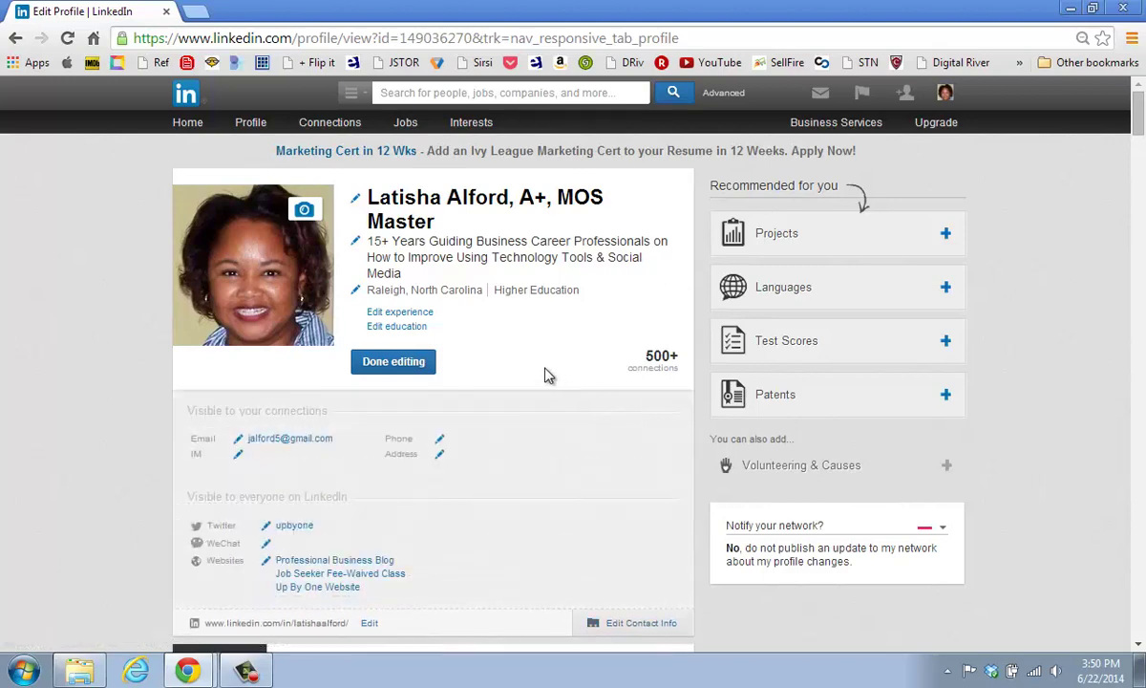
{"action": "scroll", "coordinate": [546, 374], "scroll_direction": "down", "scroll_amount": 3}
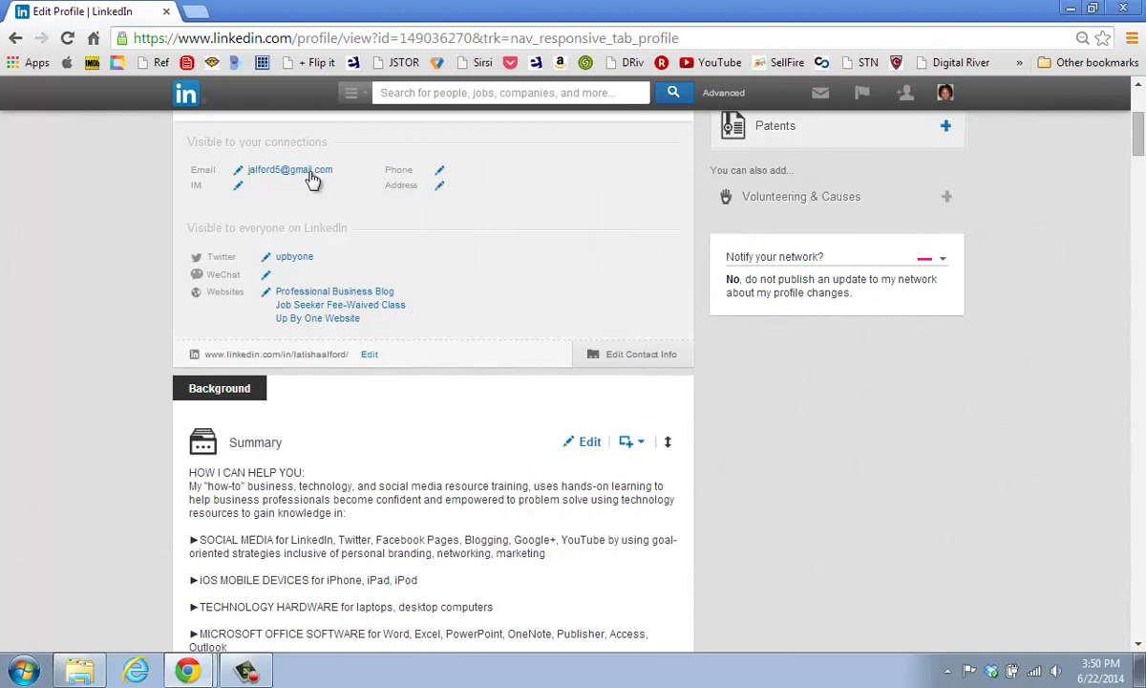
{"action": "scroll", "coordinate": [312, 179], "scroll_direction": "down", "scroll_amount": 1}
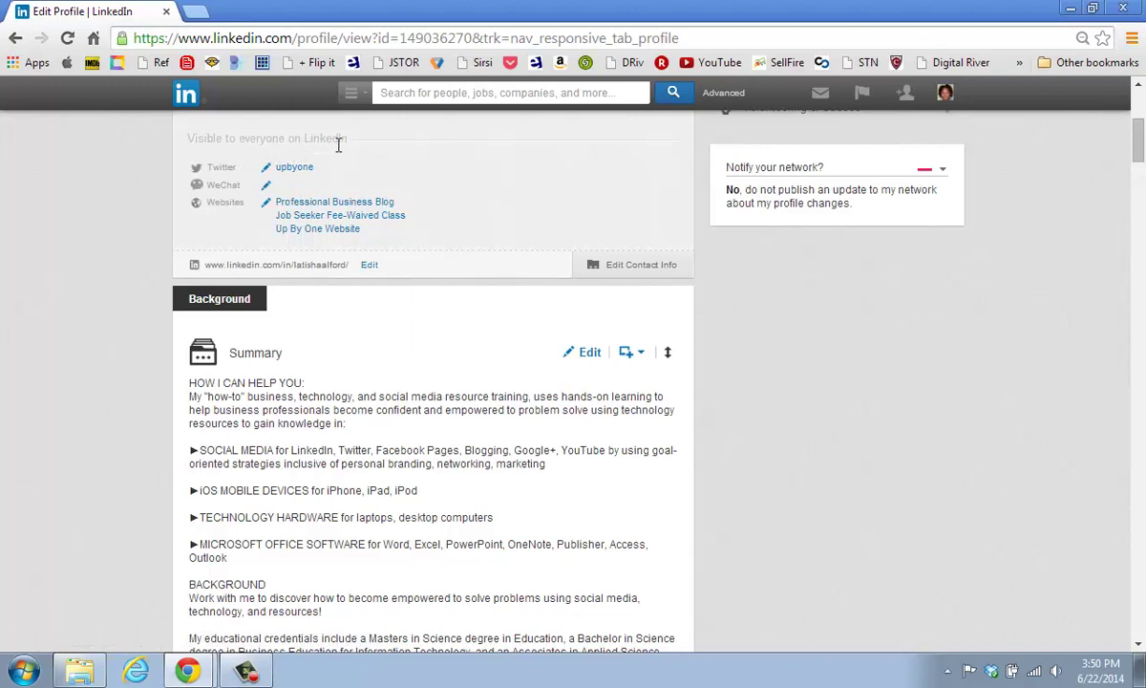
Try the Portfolio and Other types for the first website entry in the contact info, and discard the changes.
{"action": "left_click", "coordinate": [268, 205]}
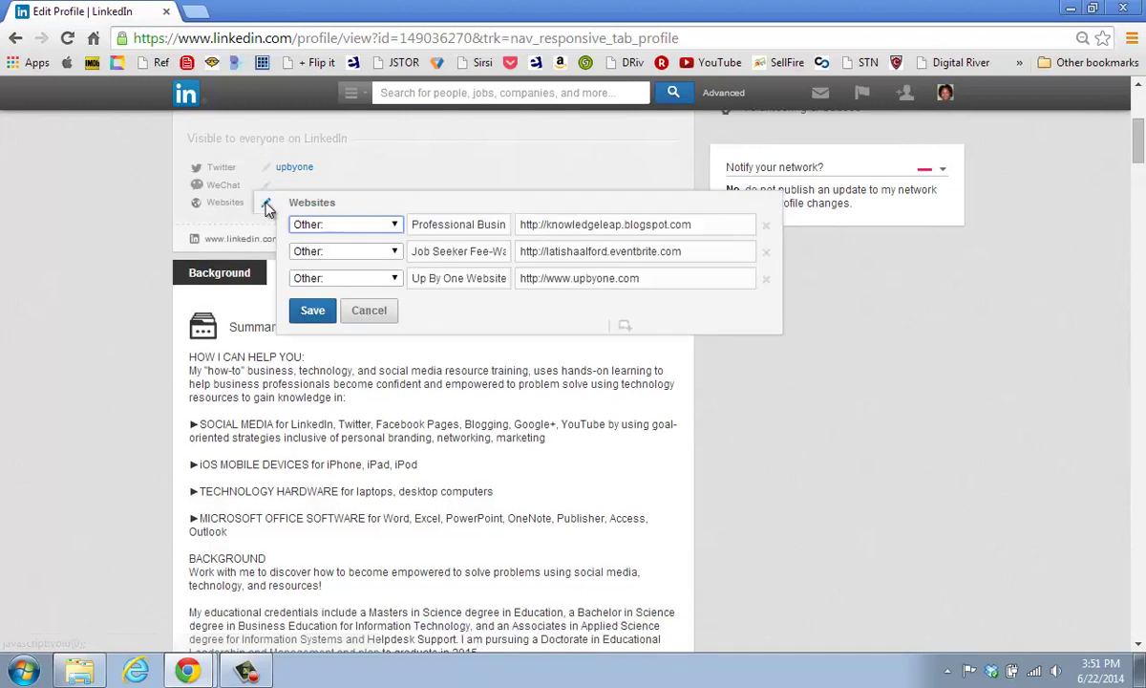
{"action": "left_click", "coordinate": [330, 227]}
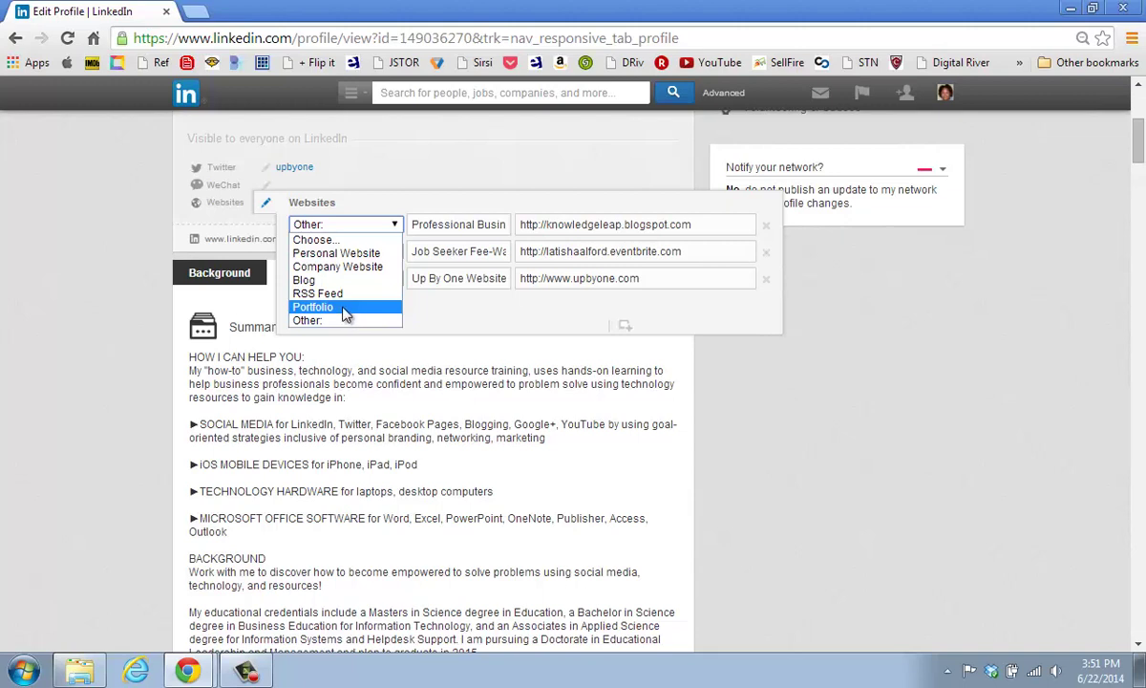
{"action": "left_click", "coordinate": [317, 307]}
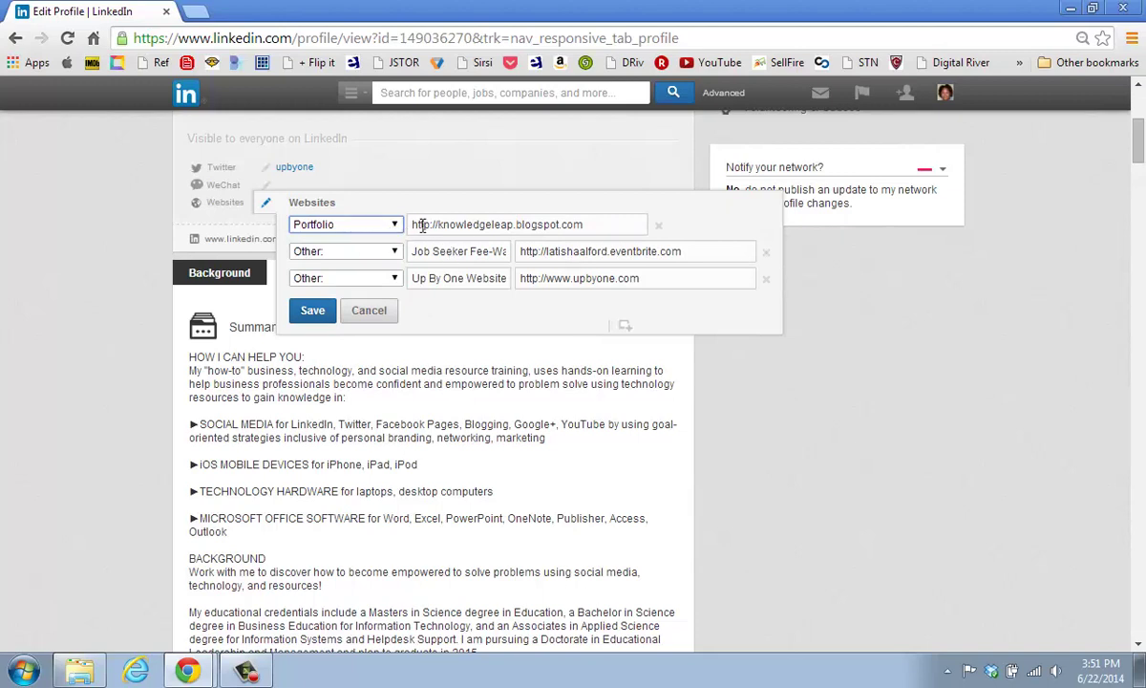
{"action": "left_click", "coordinate": [391, 225]}
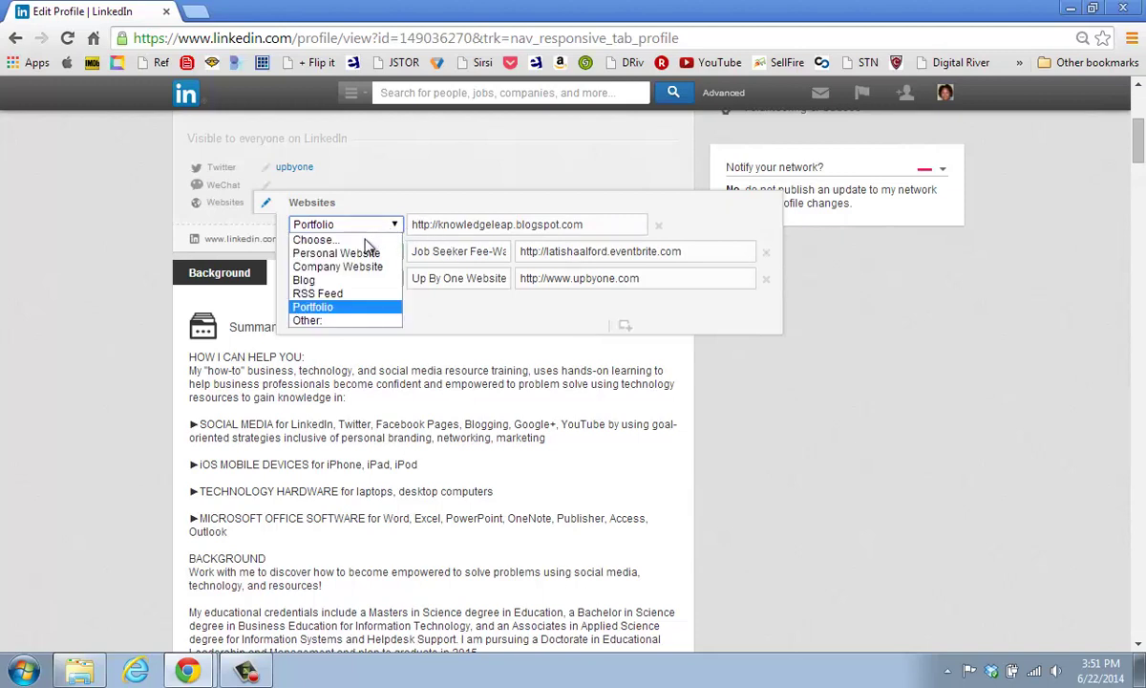
{"action": "left_click", "coordinate": [307, 320]}
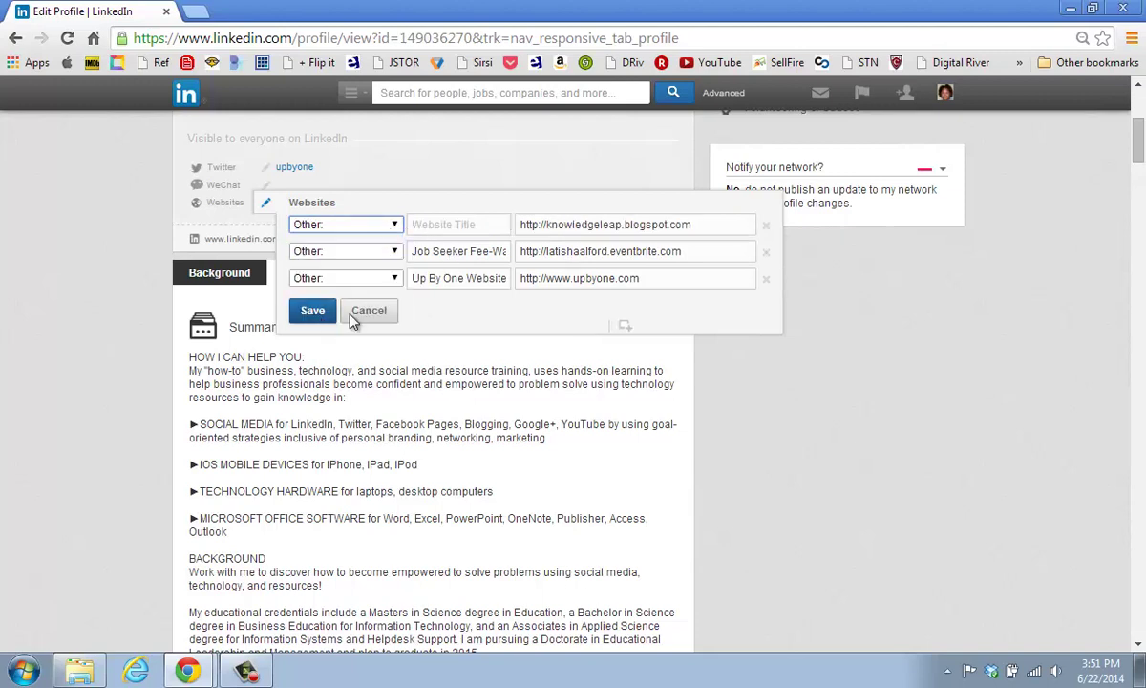
{"action": "left_click", "coordinate": [473, 224]}
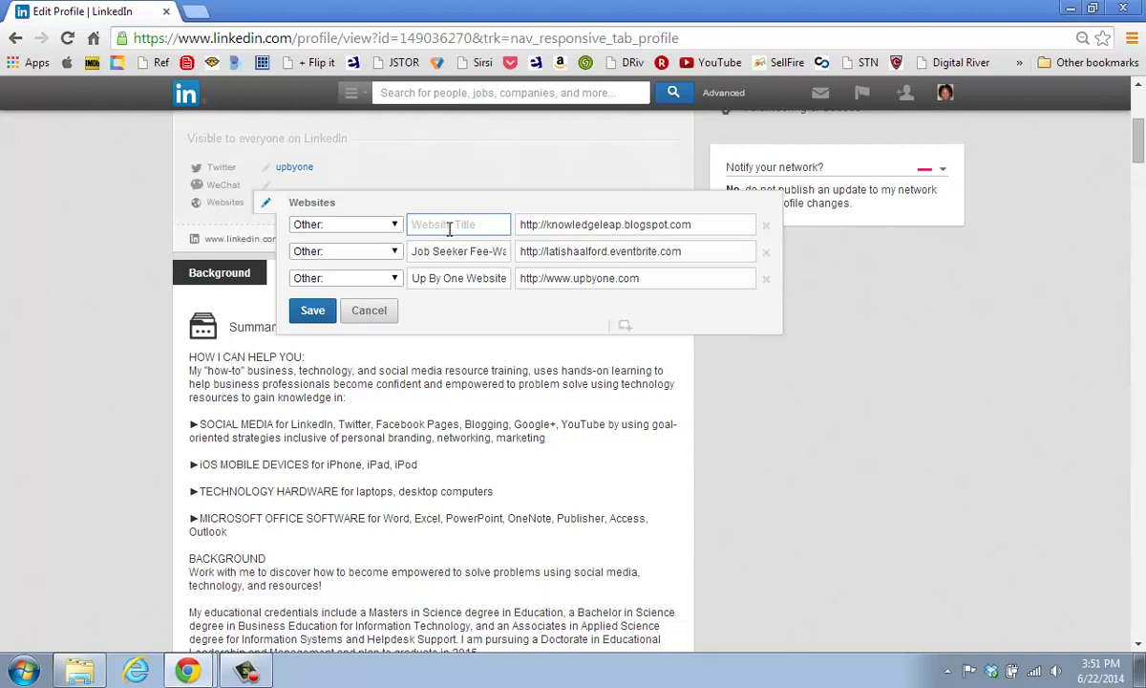
{"action": "left_click", "coordinate": [370, 312]}
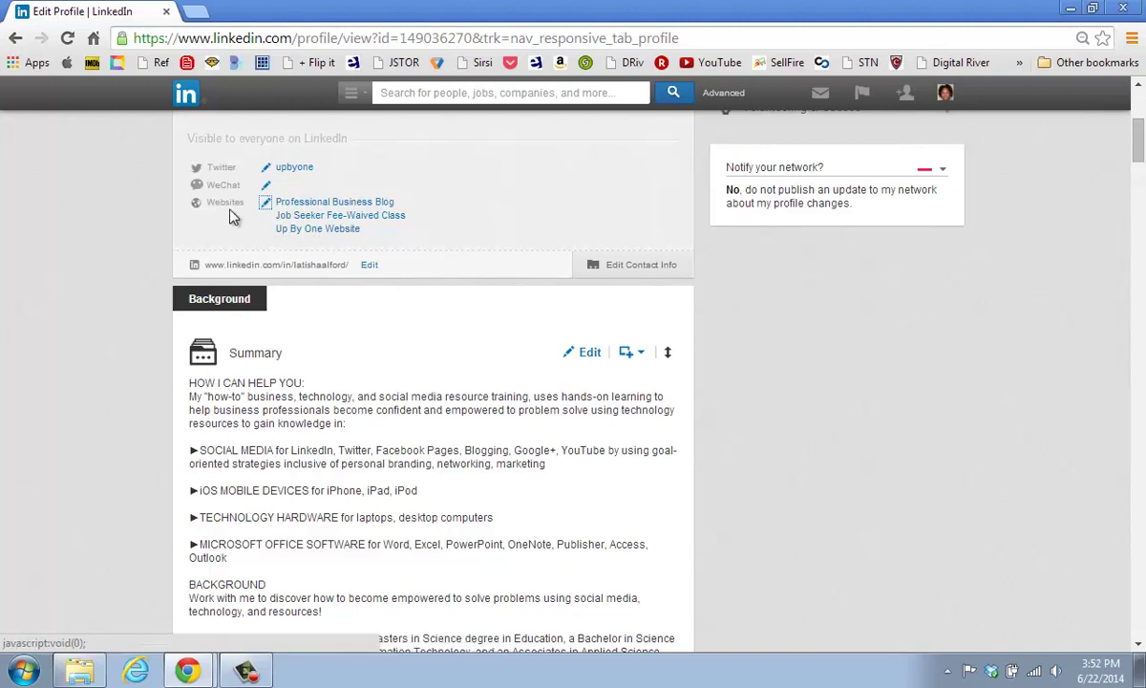
Visit the Up By One Website link from the contact info, look over its home page, and close it.
{"action": "left_click", "coordinate": [305, 234]}
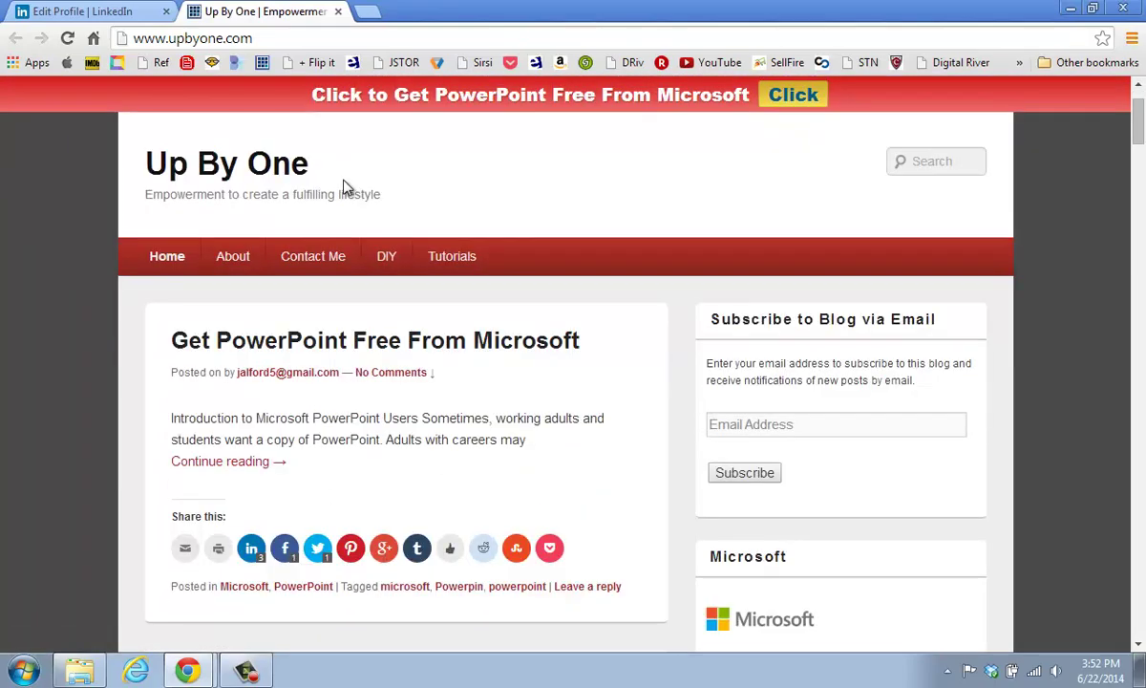
{"action": "scroll", "coordinate": [347, 188], "scroll_direction": "down", "scroll_amount": 1}
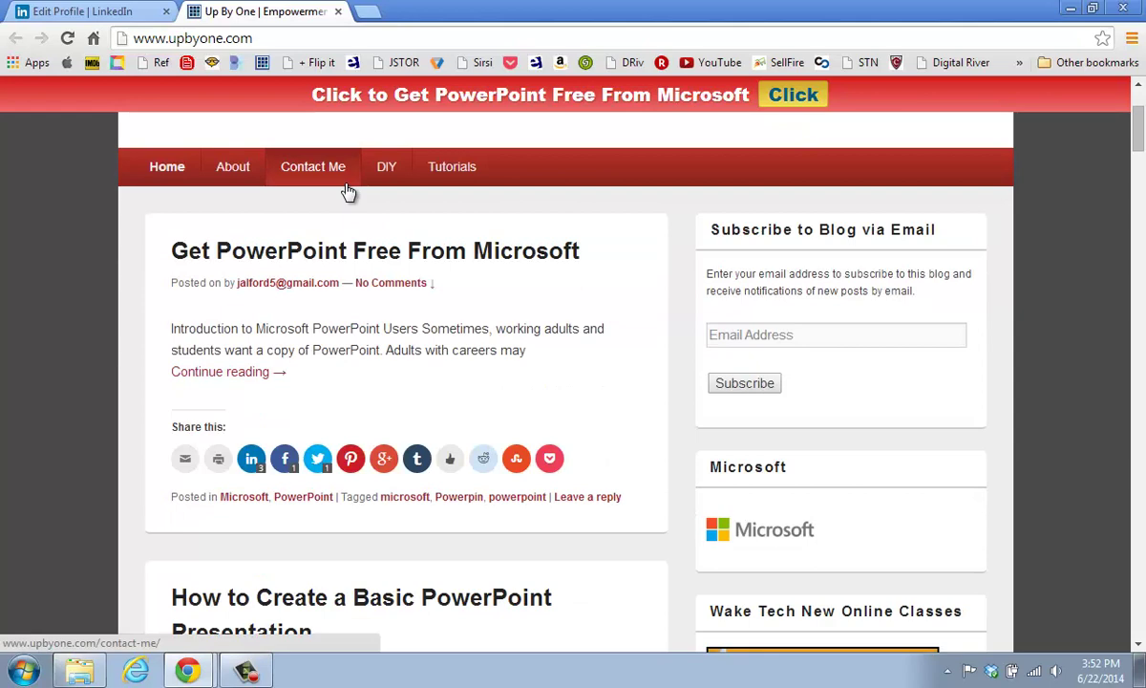
{"action": "left_click", "coordinate": [338, 12]}
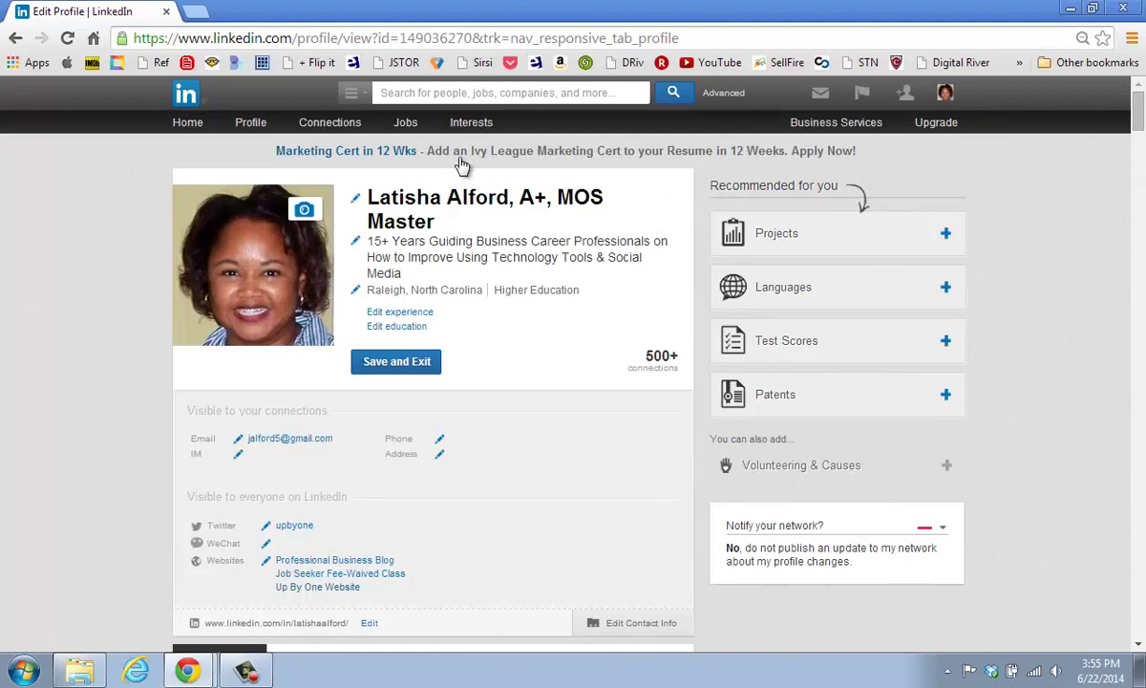
Open LinkedIn Pulse and look through the articles in Your News.
{"action": "mouse_move", "coordinate": [466, 134]}
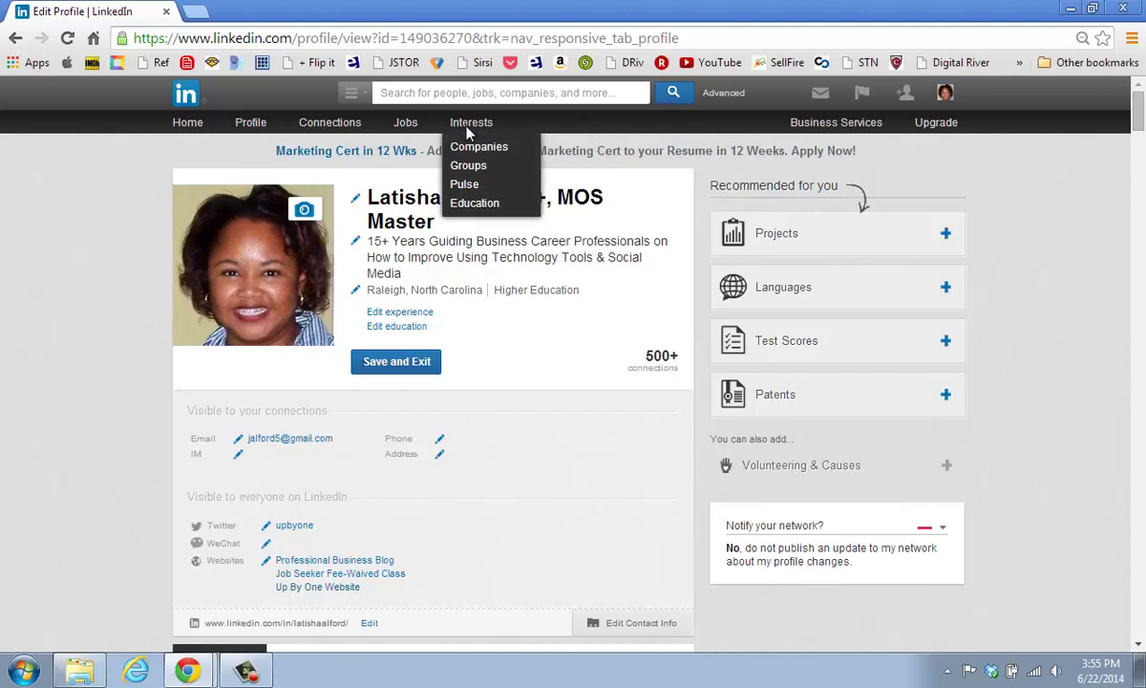
{"action": "left_click", "coordinate": [466, 185]}
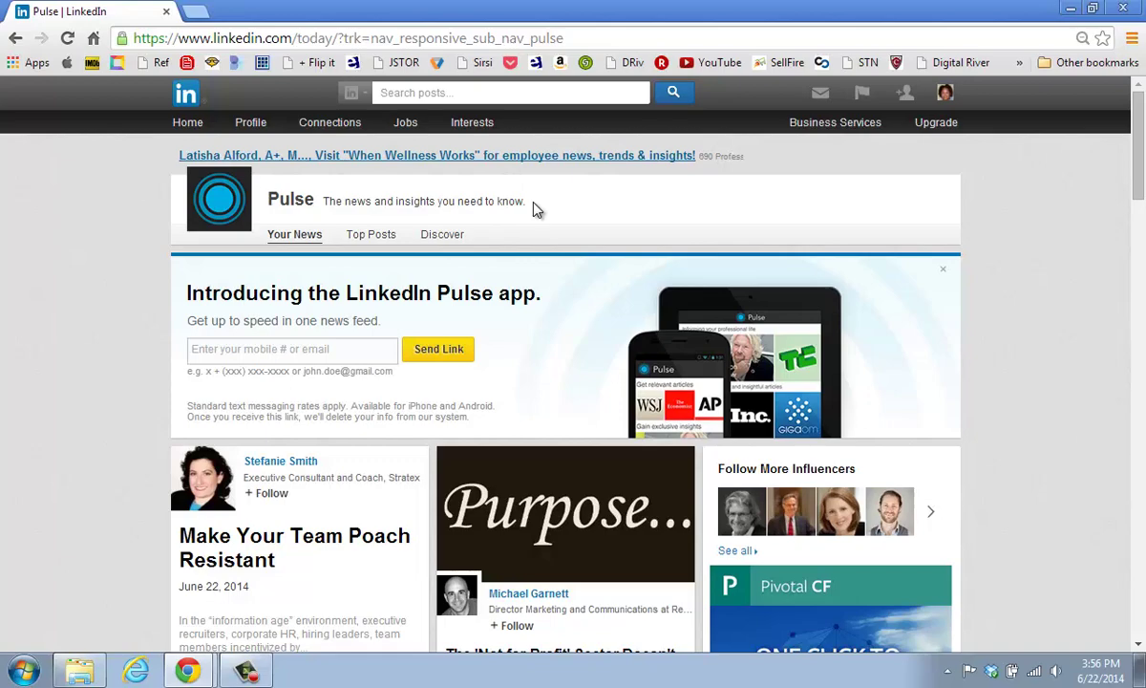
{"action": "scroll", "coordinate": [535, 209], "scroll_direction": "down", "scroll_amount": 1}
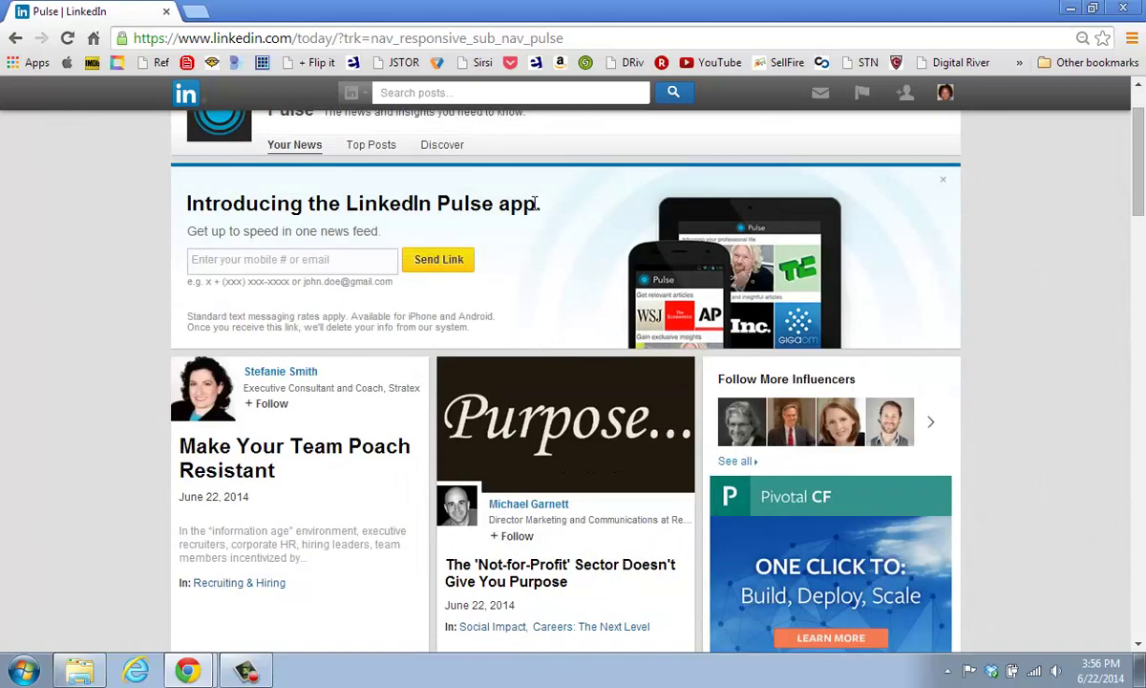
{"action": "scroll", "coordinate": [535, 205], "scroll_direction": "down", "scroll_amount": 1}
{"action": "scroll", "coordinate": [533, 211], "scroll_direction": "down", "scroll_amount": 1}
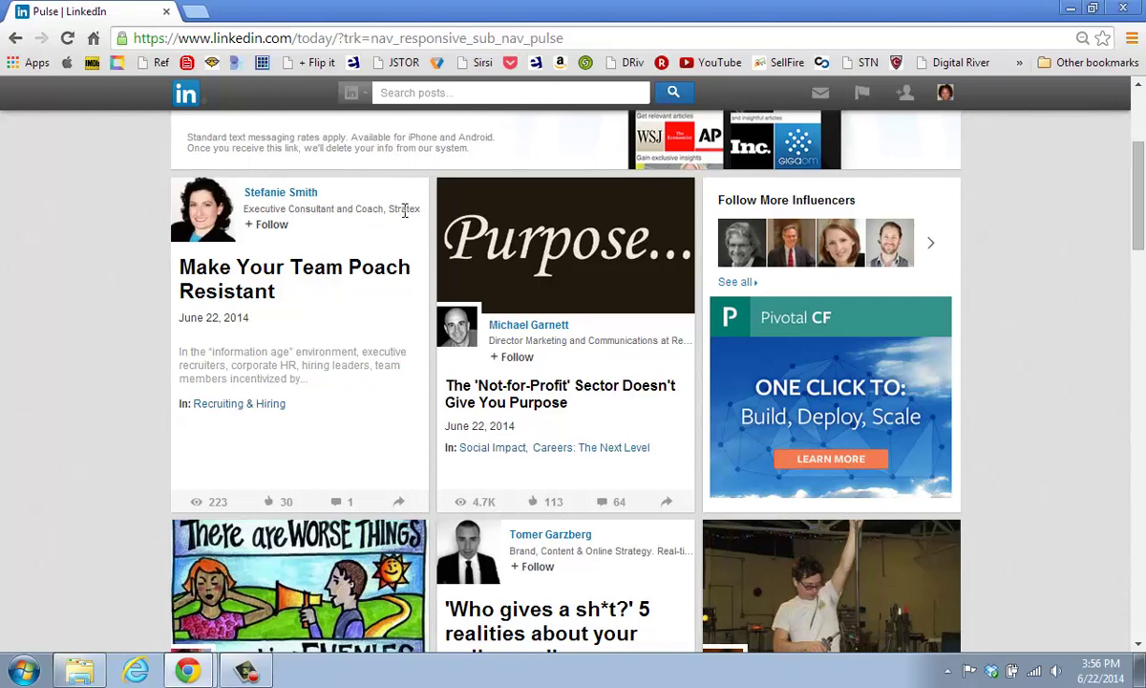
Follow the author of the "Make Your Team Poach Resistant" article, and unfollow her again.
{"action": "left_click", "coordinate": [267, 225]}
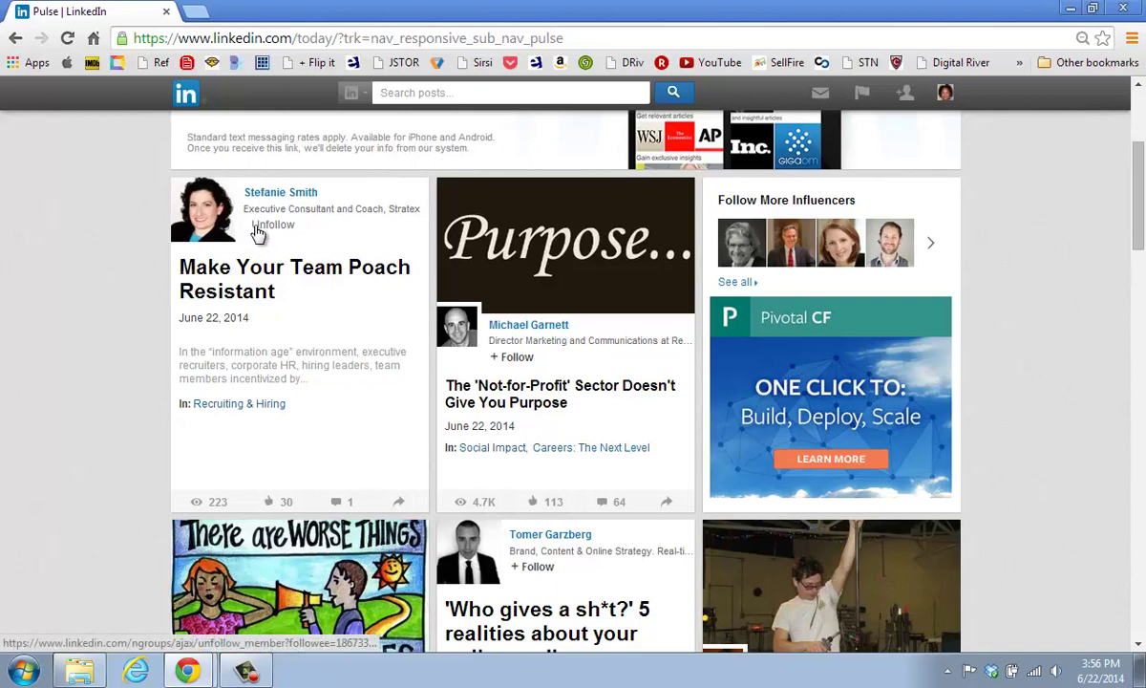
{"action": "left_click", "coordinate": [258, 231]}
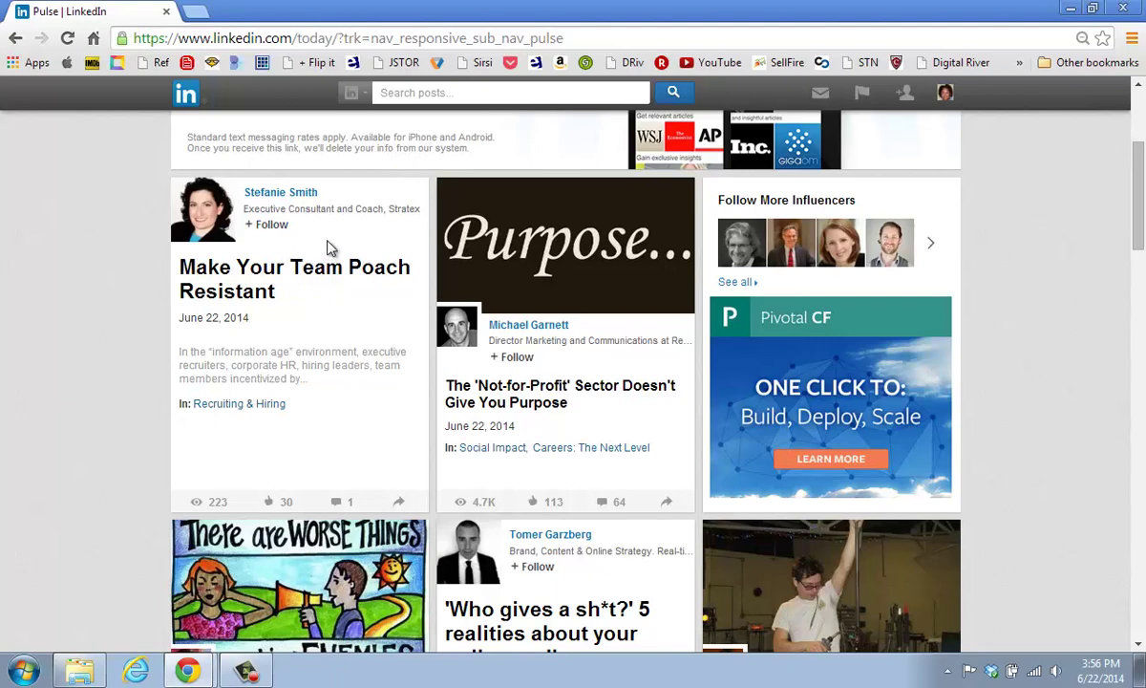
{"action": "scroll", "coordinate": [328, 250], "scroll_direction": "down", "scroll_amount": 1}
{"action": "scroll", "coordinate": [329, 247], "scroll_direction": "up", "scroll_amount": 4}
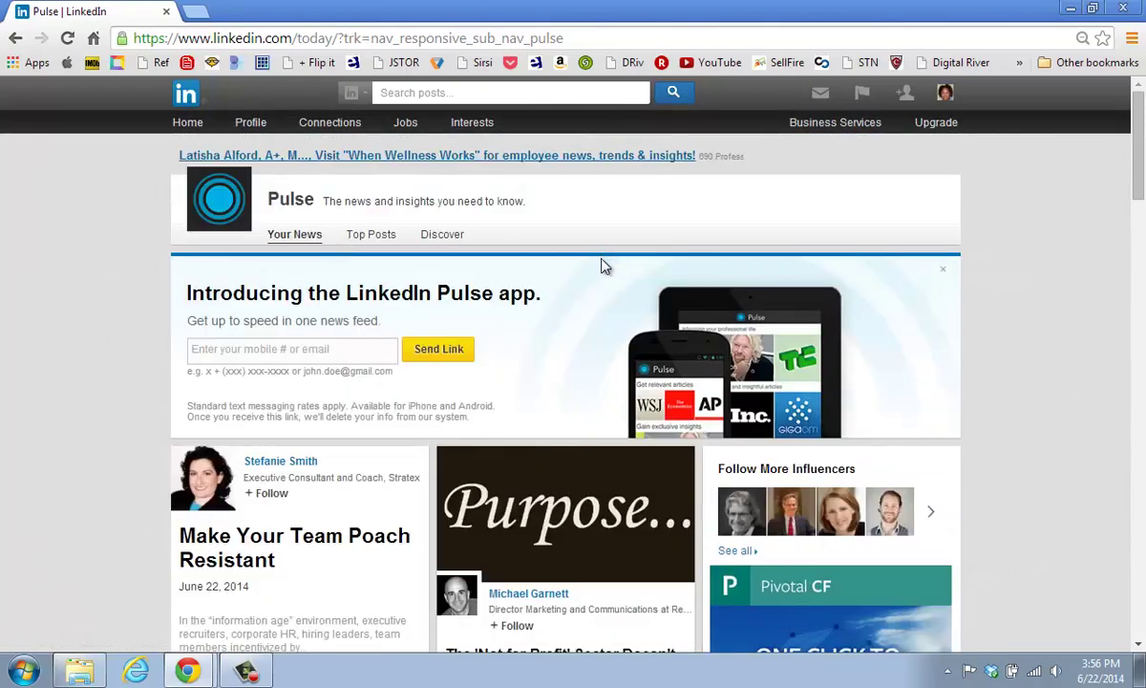
Examine the article cards further down the Your News feed, including their topics and authors.
{"action": "scroll", "coordinate": [603, 258], "scroll_direction": "down", "scroll_amount": 4}
{"action": "scroll", "coordinate": [603, 270], "scroll_direction": "down", "scroll_amount": 3}
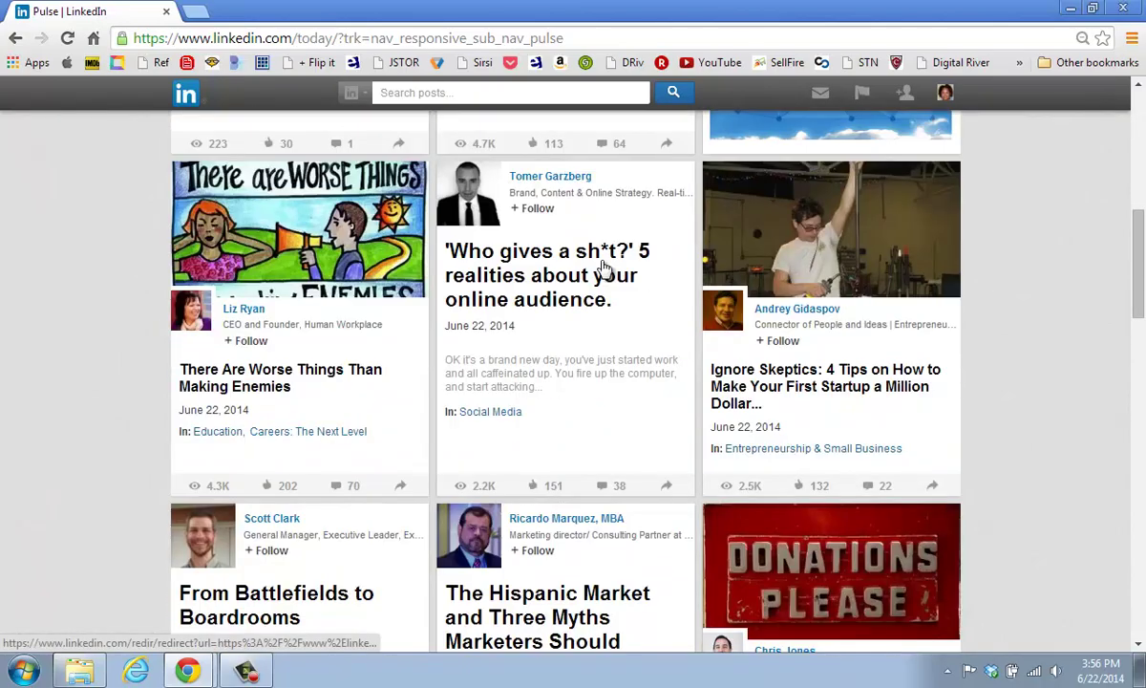
{"action": "scroll", "coordinate": [603, 267], "scroll_direction": "down", "scroll_amount": 6}
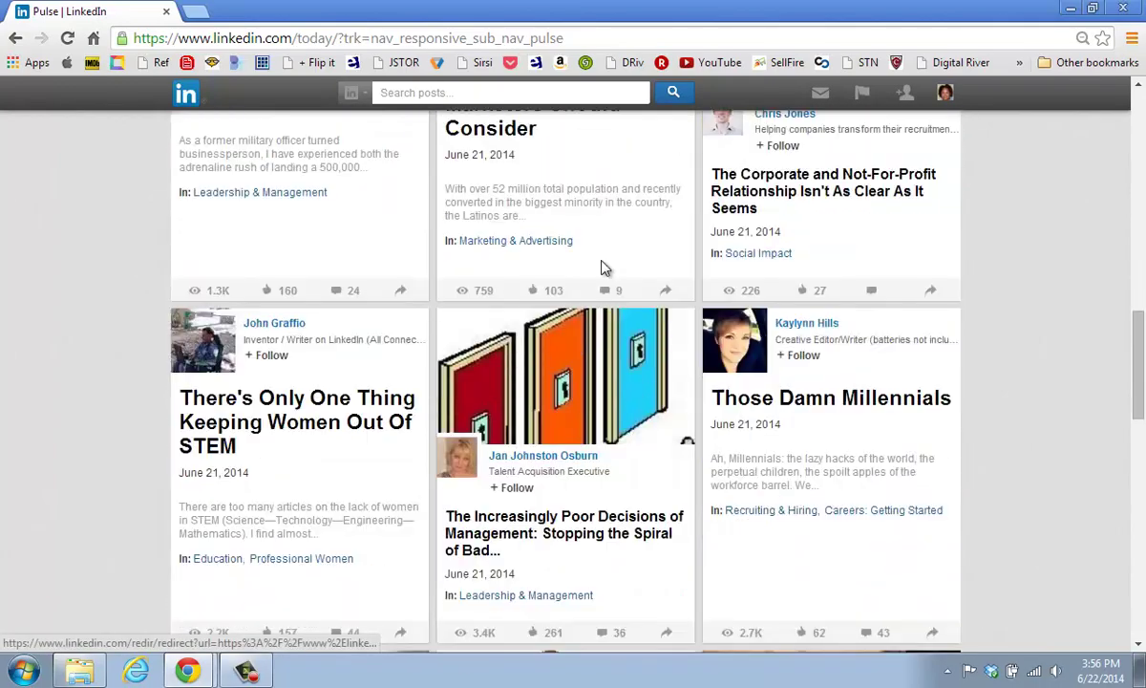
{"action": "scroll", "coordinate": [602, 267], "scroll_direction": "down", "scroll_amount": 2}
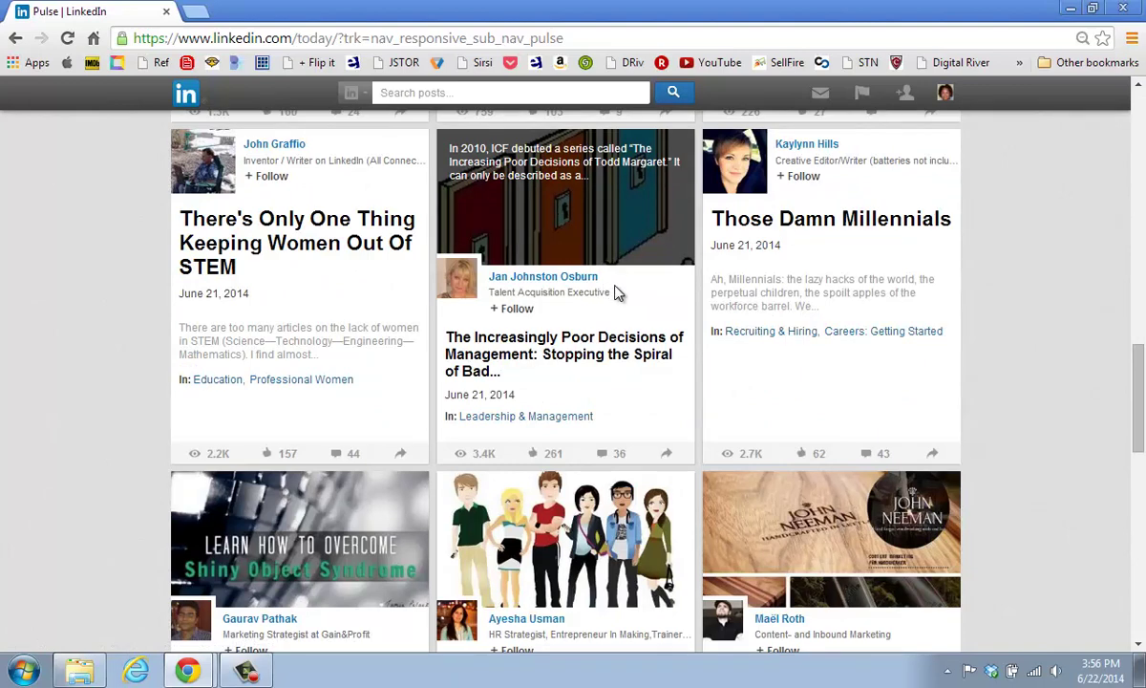
{"action": "scroll", "coordinate": [616, 292], "scroll_direction": "down", "scroll_amount": 1}
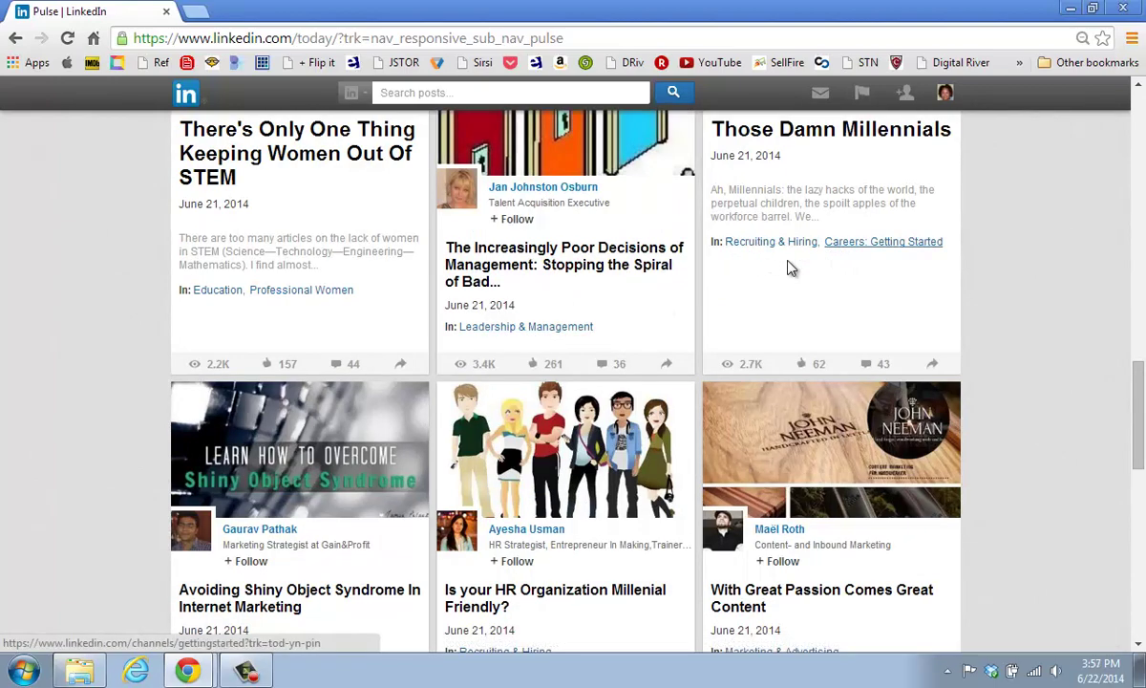
{"action": "scroll", "coordinate": [596, 316], "scroll_direction": "down", "scroll_amount": 6}
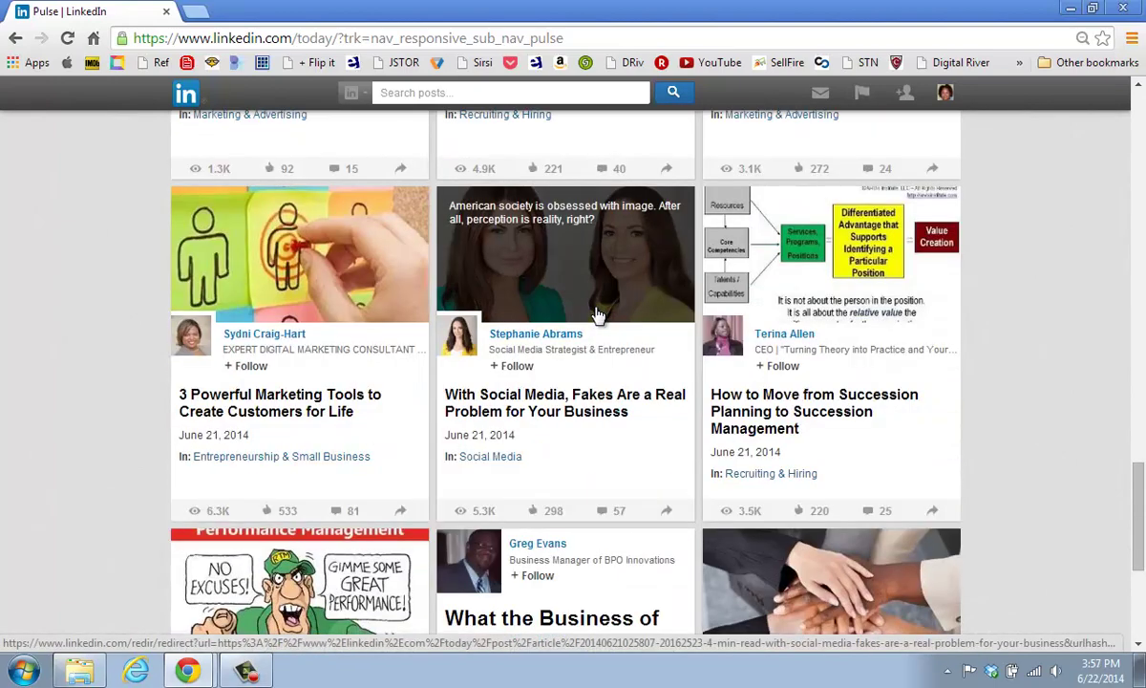
{"action": "scroll", "coordinate": [594, 313], "scroll_direction": "up", "scroll_amount": 10}
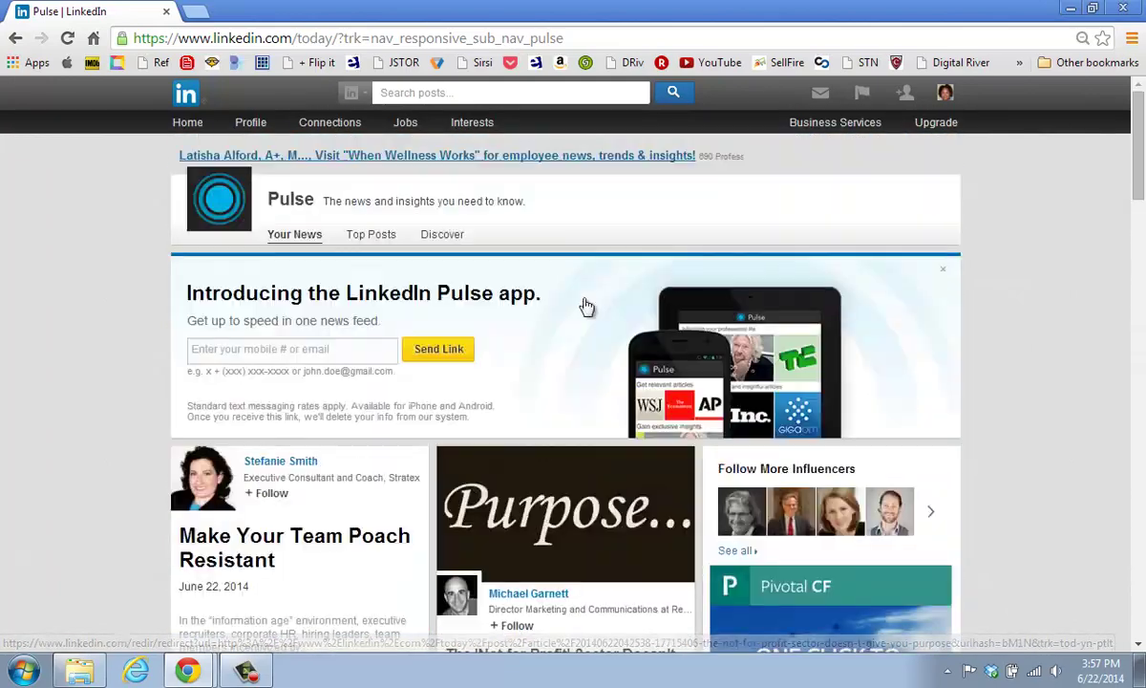
{"action": "scroll", "coordinate": [586, 306], "scroll_direction": "down", "scroll_amount": 1}
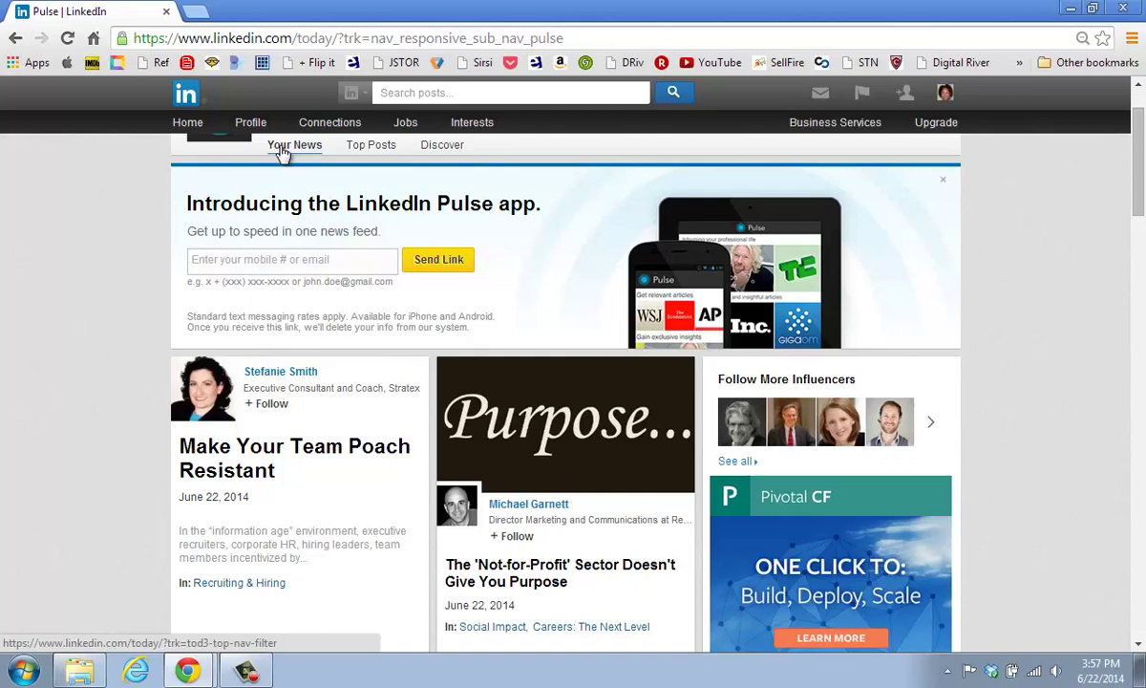
Open Pulse's Top Posts, view the time-range options for the list, and look over the first posts.
{"action": "left_click", "coordinate": [379, 150]}
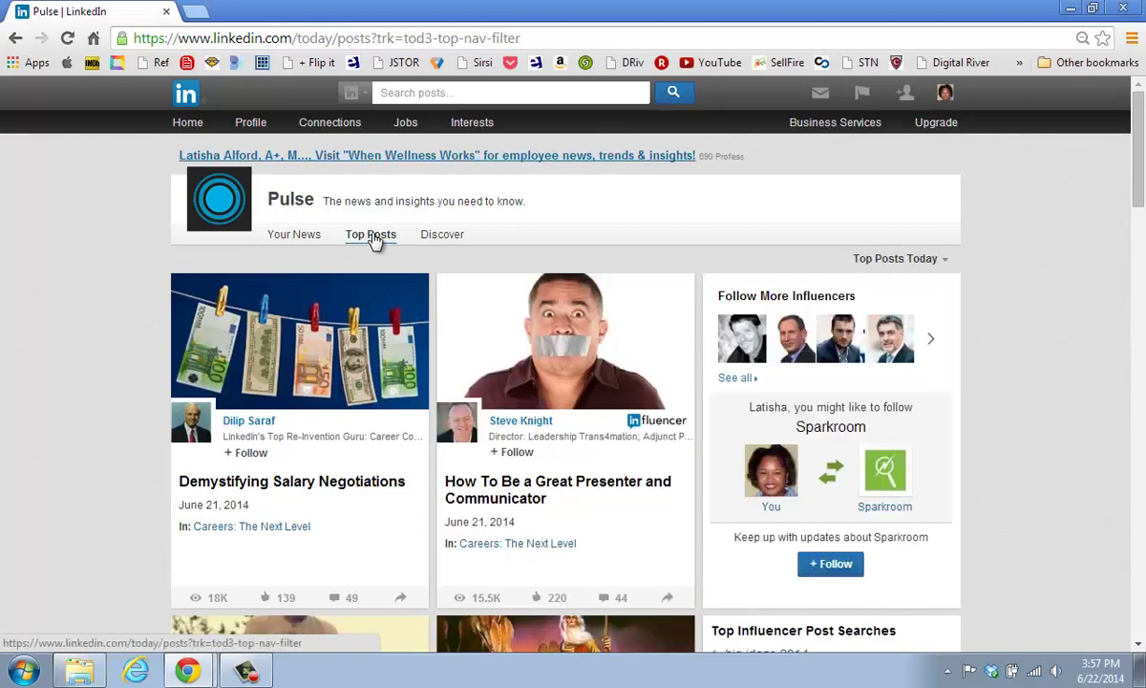
{"action": "scroll", "coordinate": [602, 237], "scroll_direction": "down", "scroll_amount": 1}
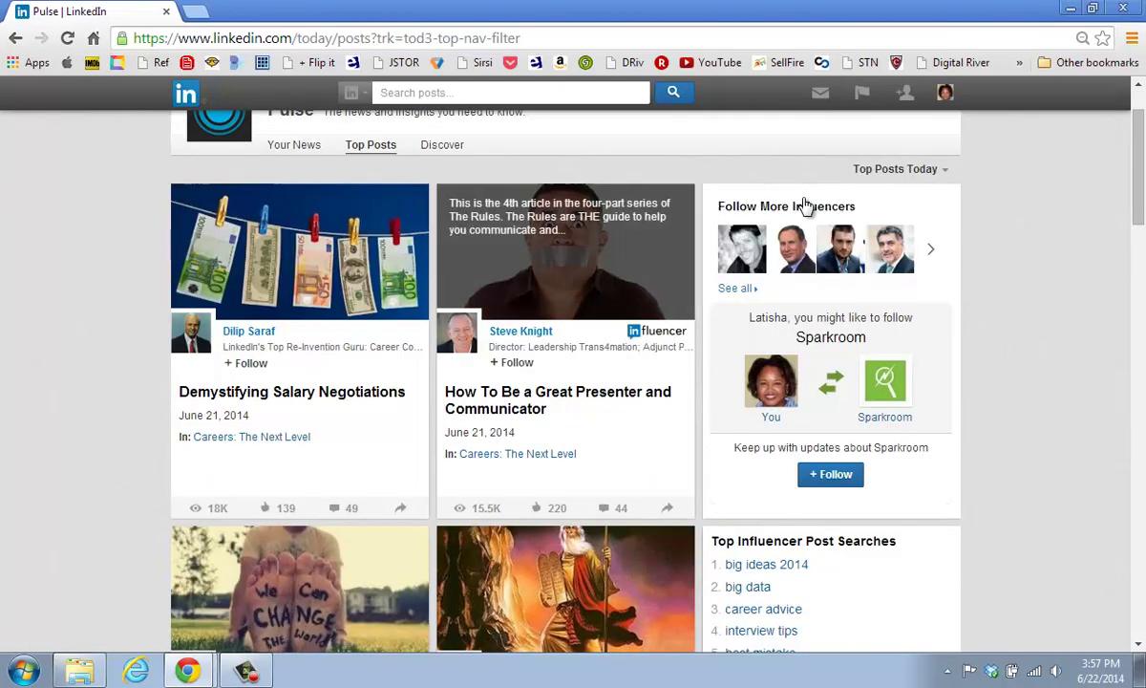
{"action": "left_click", "coordinate": [896, 169]}
{"action": "left_click", "coordinate": [905, 172]}
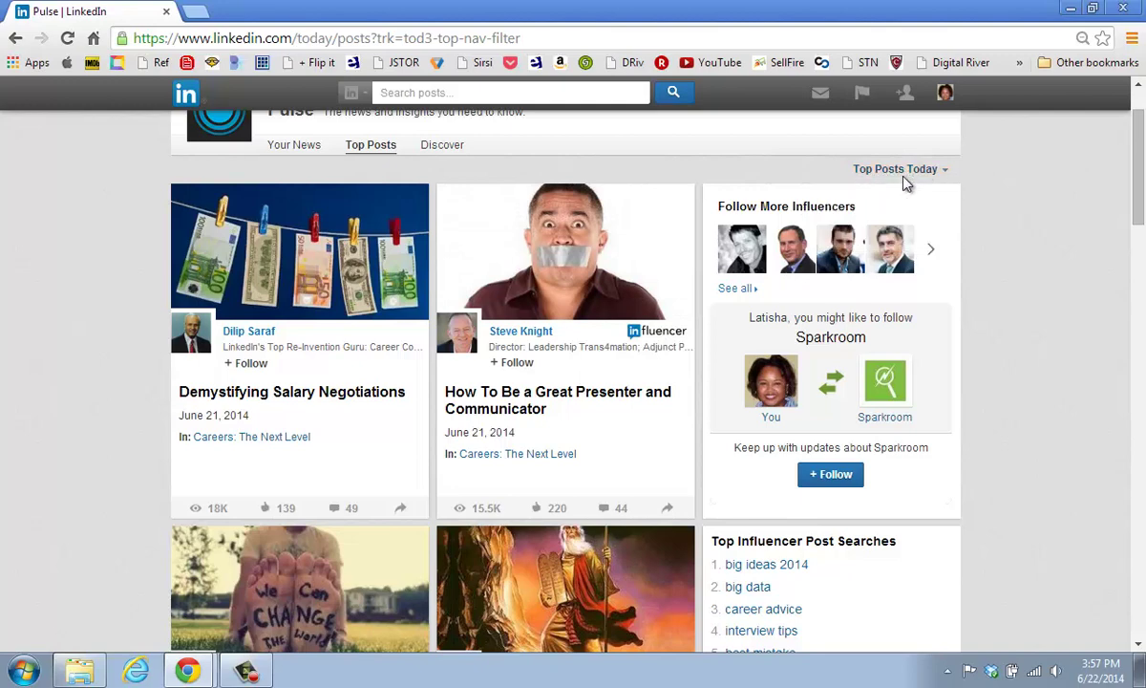
{"action": "left_click", "coordinate": [905, 172]}
{"action": "left_click", "coordinate": [906, 171]}
{"action": "left_click", "coordinate": [915, 182]}
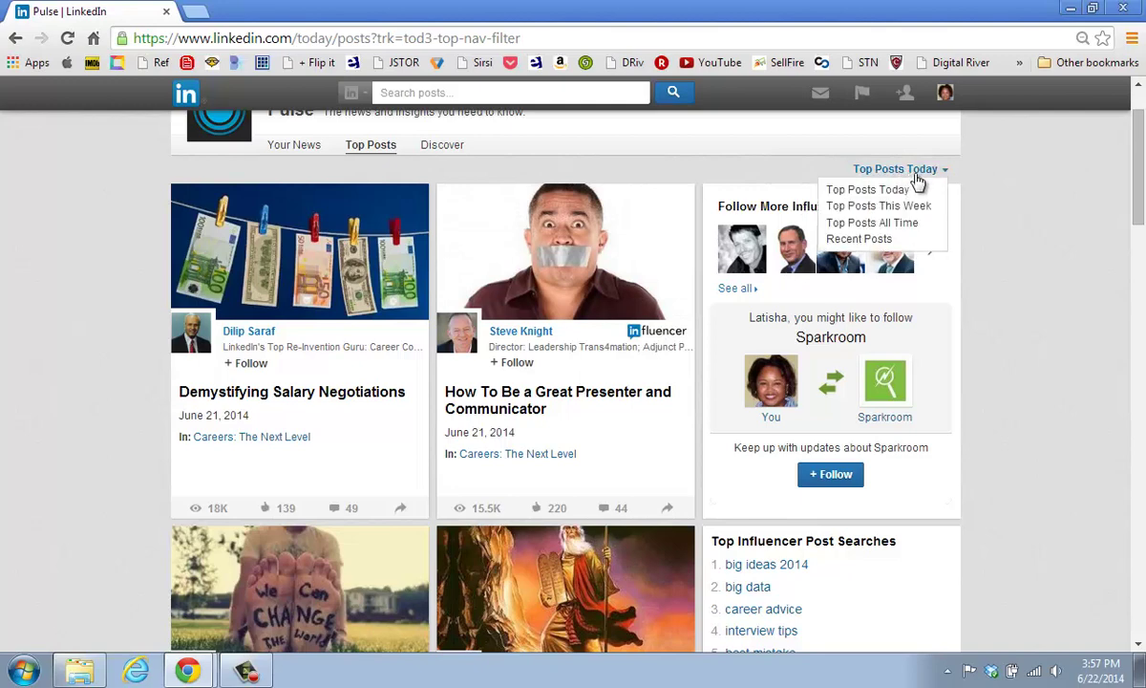
{"action": "left_click", "coordinate": [915, 183]}
{"action": "left_click", "coordinate": [924, 176]}
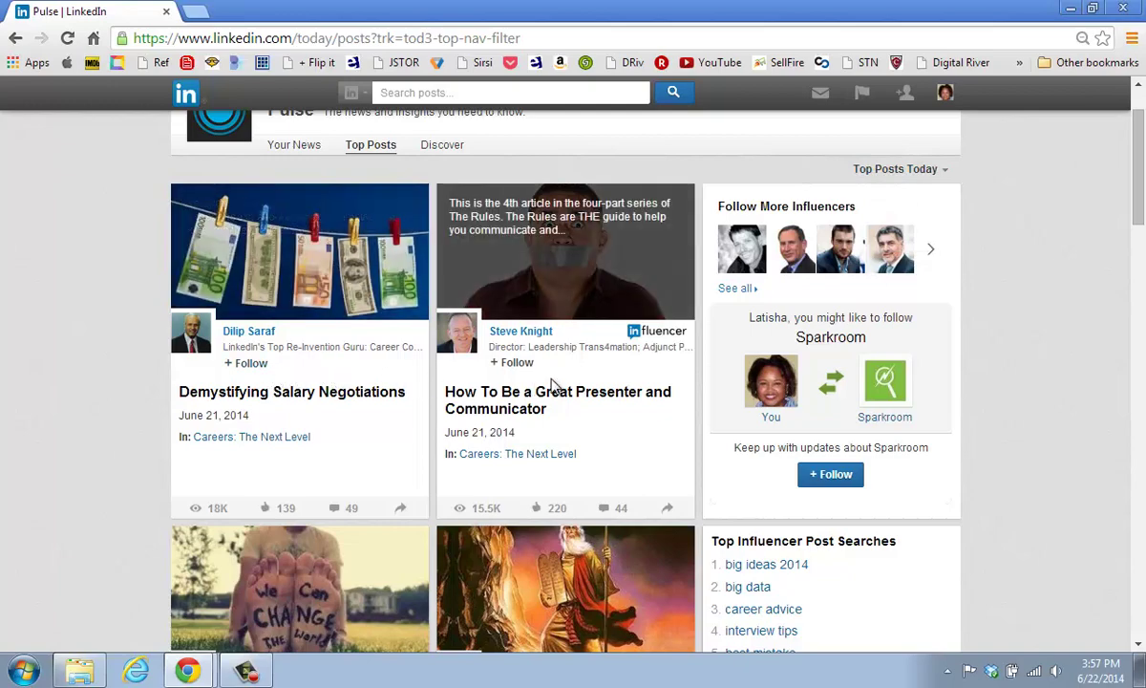
{"action": "scroll", "coordinate": [559, 372], "scroll_direction": "down", "scroll_amount": 1}
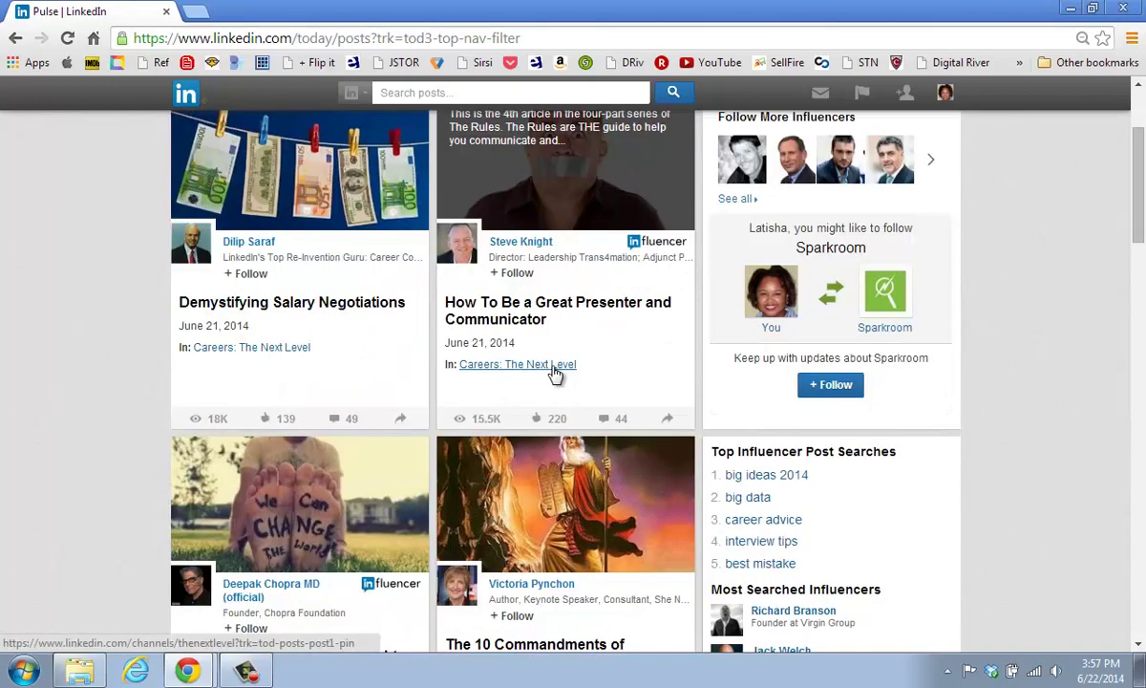
{"action": "scroll", "coordinate": [554, 373], "scroll_direction": "up", "scroll_amount": 1}
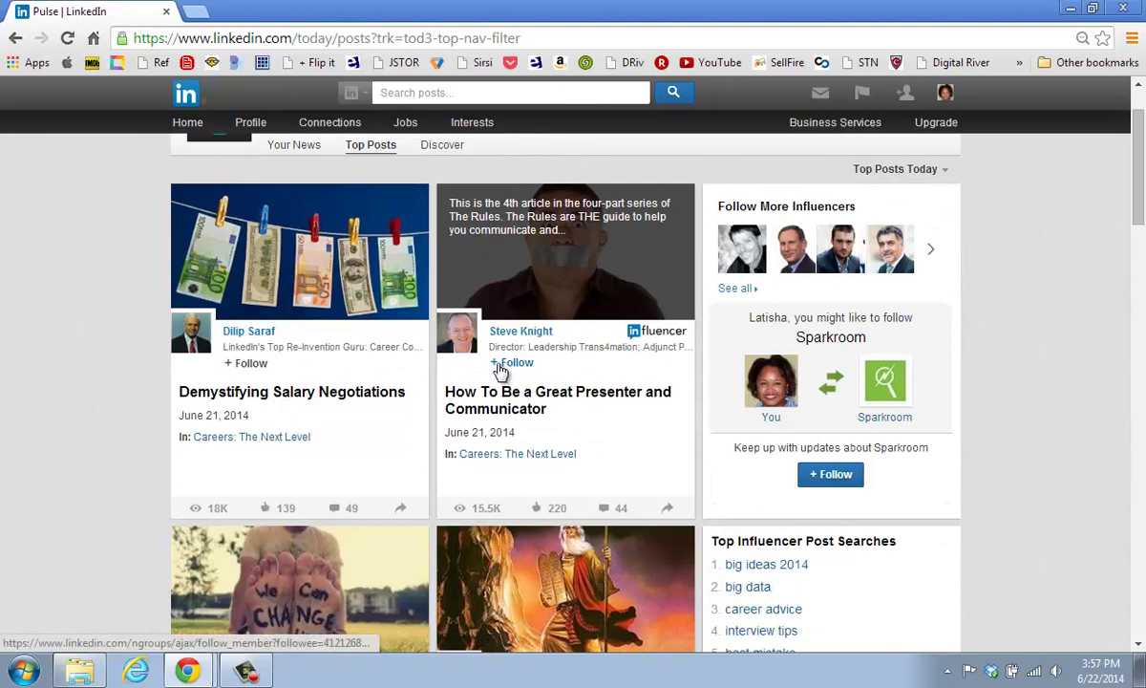
Open Pulse's Discover page and look through the Recommended for you and Influencers suggestions.
{"action": "left_click", "coordinate": [441, 147]}
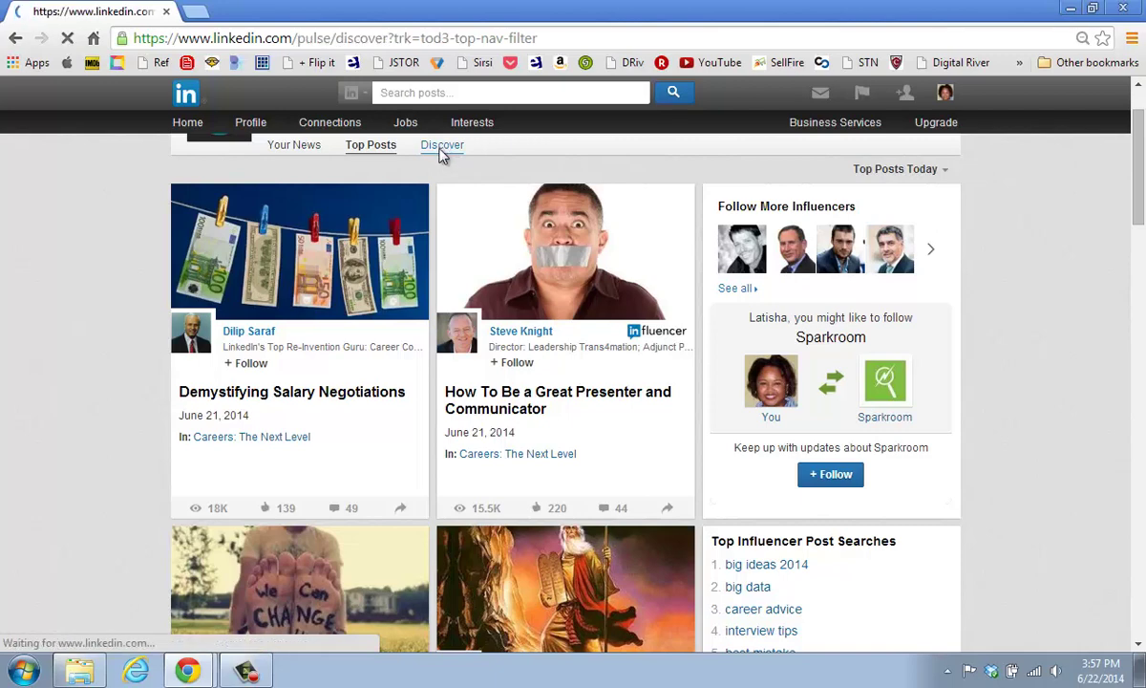
{"action": "scroll", "coordinate": [524, 179], "scroll_direction": "down", "scroll_amount": 2}
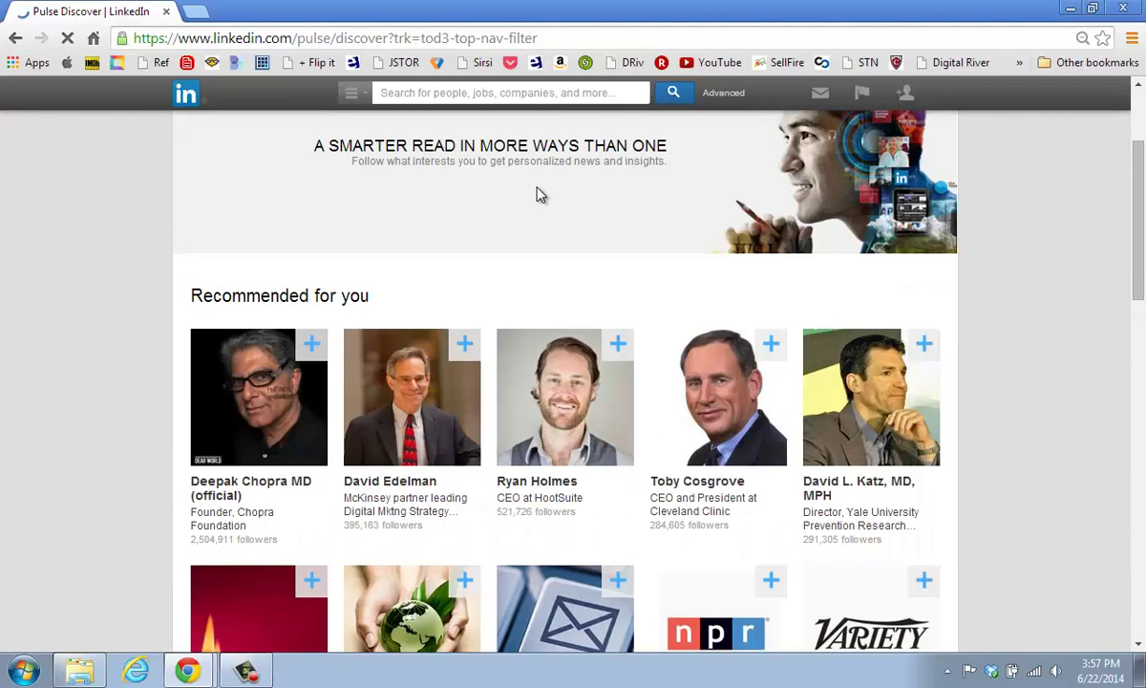
{"action": "scroll", "coordinate": [536, 190], "scroll_direction": "up", "scroll_amount": 2}
{"action": "scroll", "coordinate": [537, 192], "scroll_direction": "down", "scroll_amount": 1}
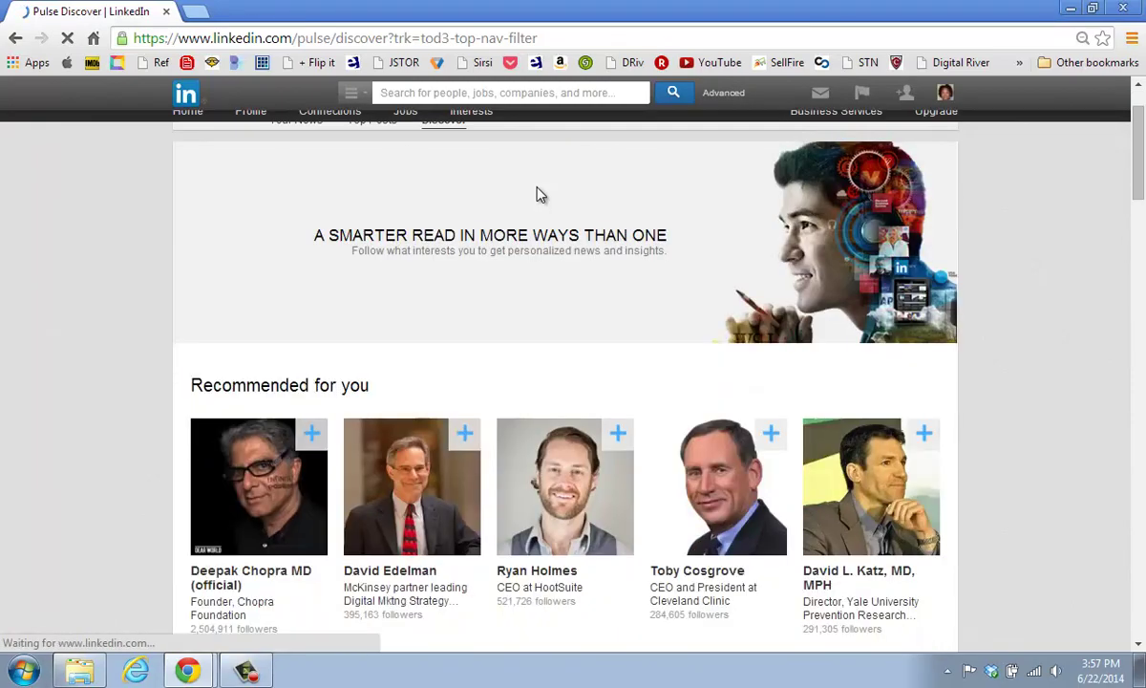
{"action": "scroll", "coordinate": [533, 195], "scroll_direction": "down", "scroll_amount": 2}
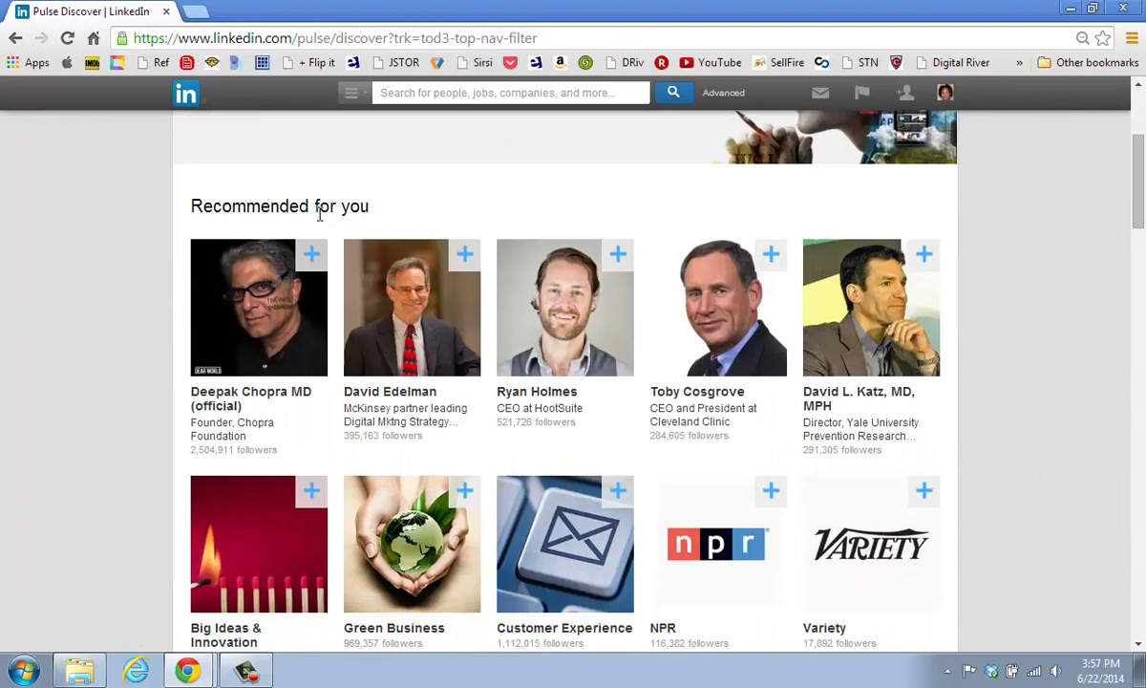
{"action": "scroll", "coordinate": [320, 214], "scroll_direction": "down", "scroll_amount": 1}
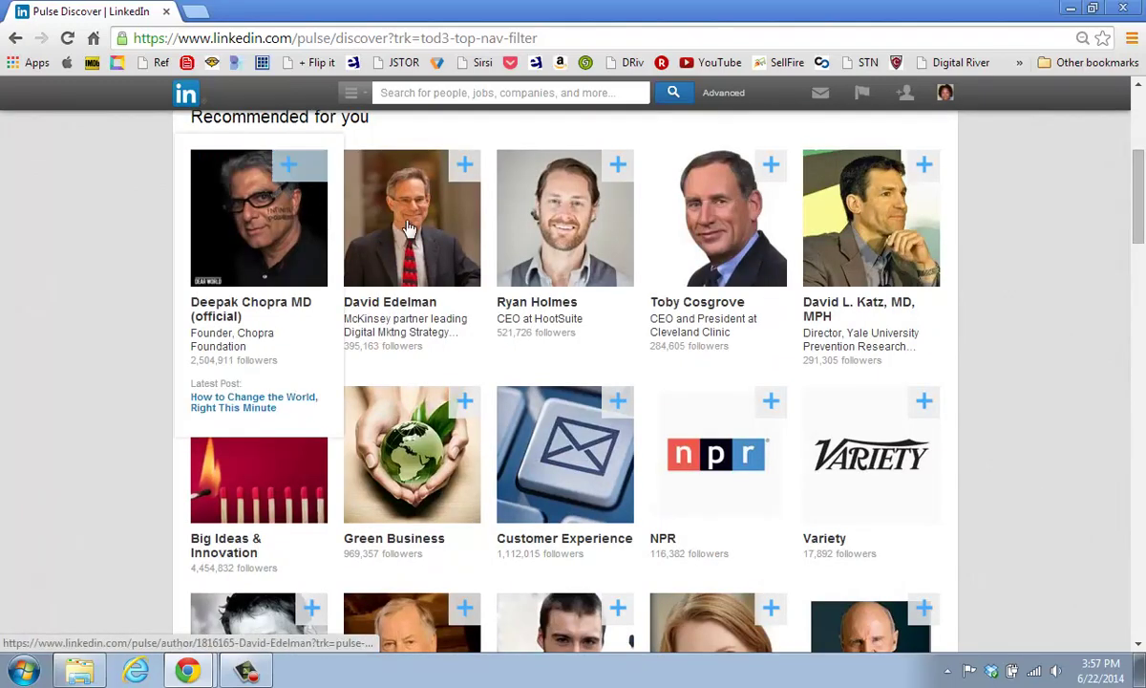
{"action": "scroll", "coordinate": [411, 229], "scroll_direction": "down", "scroll_amount": 5}
{"action": "scroll", "coordinate": [443, 232], "scroll_direction": "down", "scroll_amount": 2}
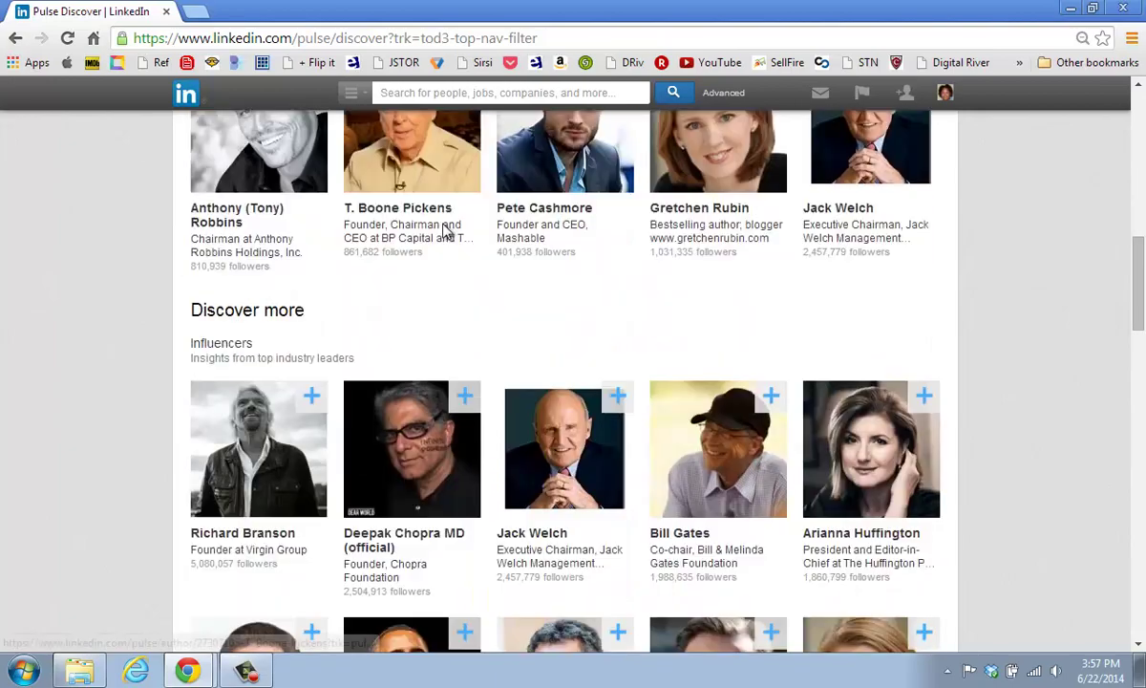
Look through the Channels section of the Discover page and the topics available to follow.
{"action": "scroll", "coordinate": [444, 232], "scroll_direction": "down", "scroll_amount": 9}
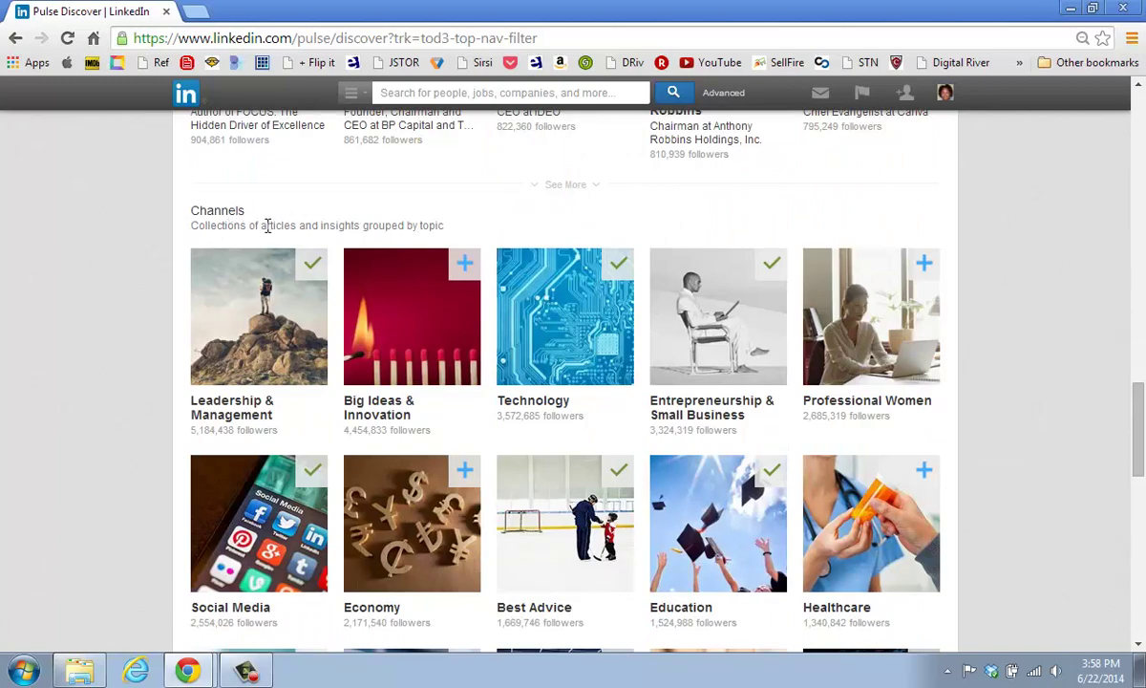
{"action": "scroll", "coordinate": [286, 225], "scroll_direction": "down", "scroll_amount": 2}
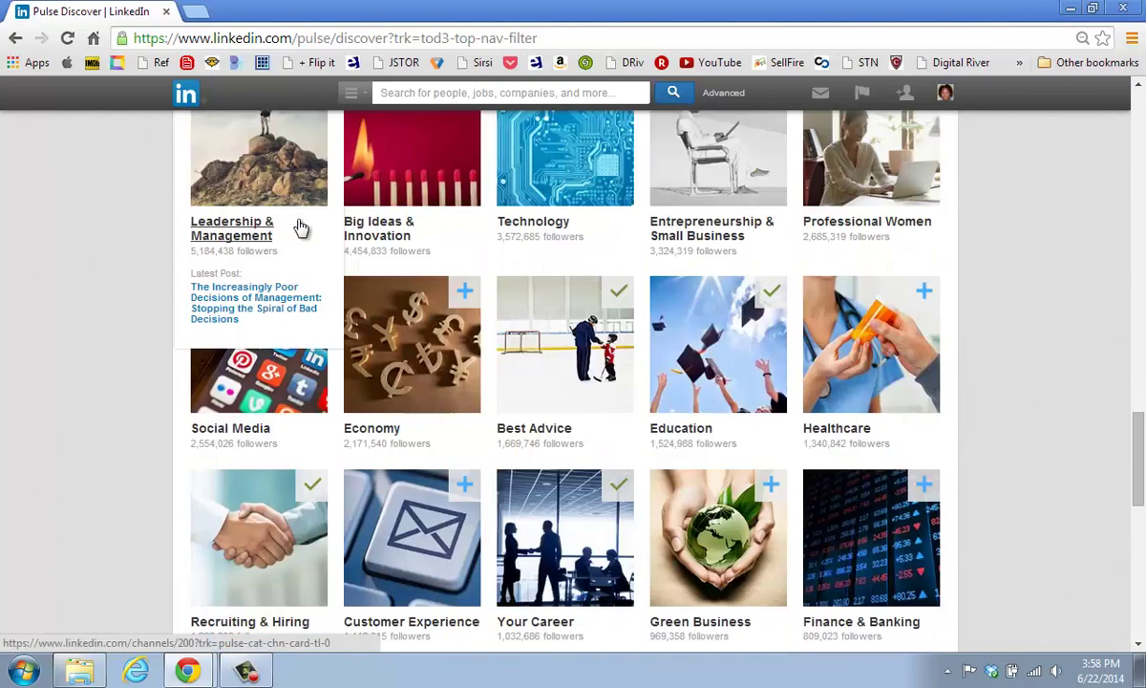
{"action": "scroll", "coordinate": [299, 225], "scroll_direction": "down", "scroll_amount": 1}
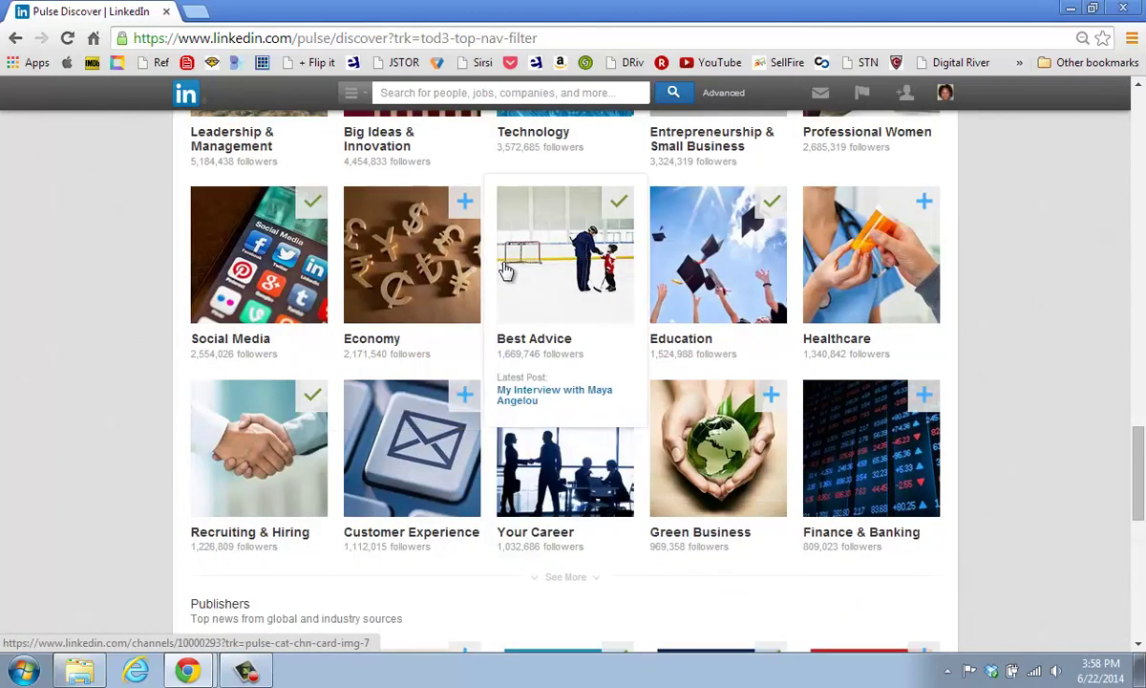
{"action": "scroll", "coordinate": [554, 260], "scroll_direction": "down", "scroll_amount": 1}
{"action": "scroll", "coordinate": [554, 259], "scroll_direction": "down", "scroll_amount": 1}
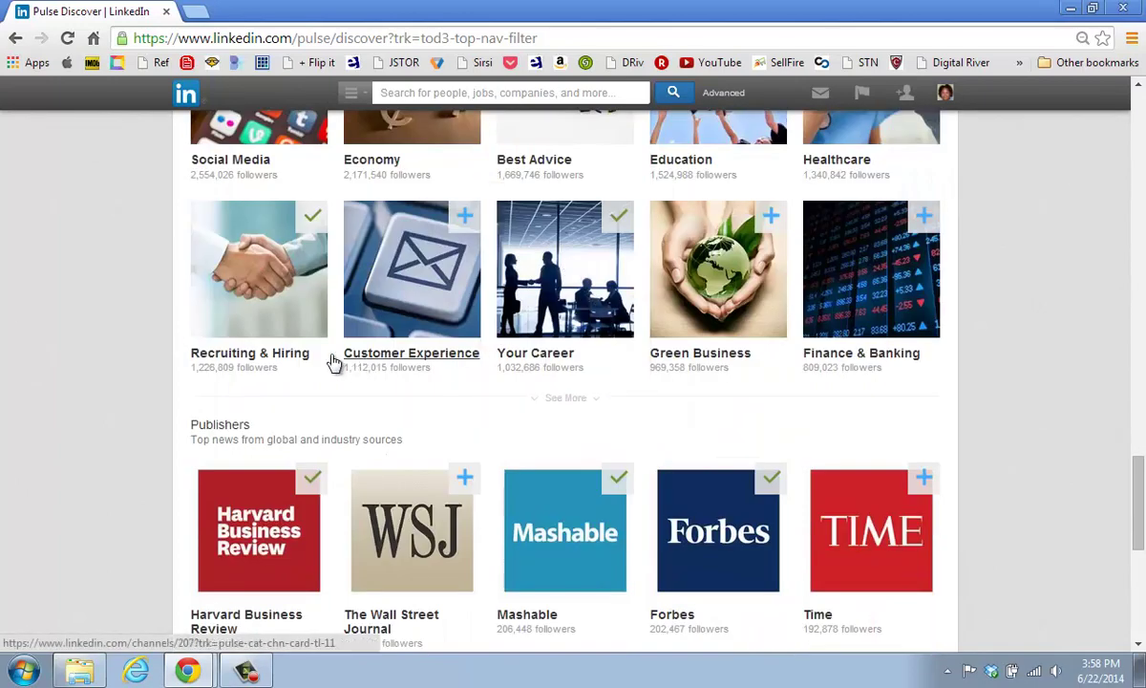
Follow The Wall Street Journal in the Publishers section of the Discover page.
{"action": "scroll", "coordinate": [333, 361], "scroll_direction": "down", "scroll_amount": 1}
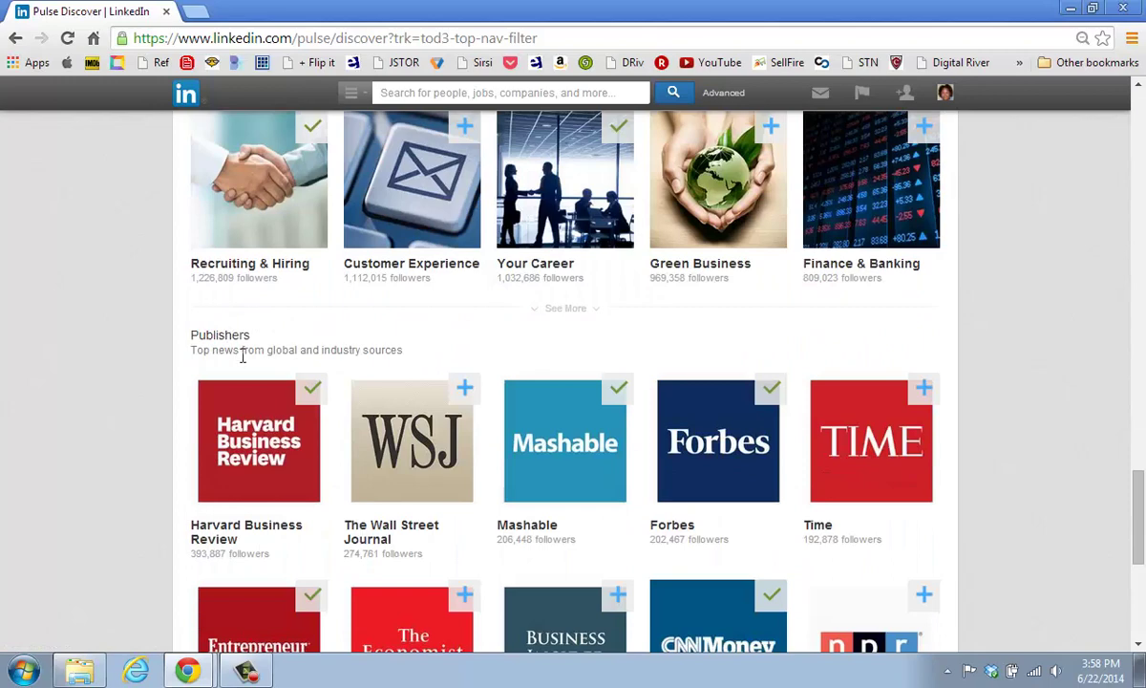
{"action": "scroll", "coordinate": [439, 363], "scroll_direction": "down", "scroll_amount": 2}
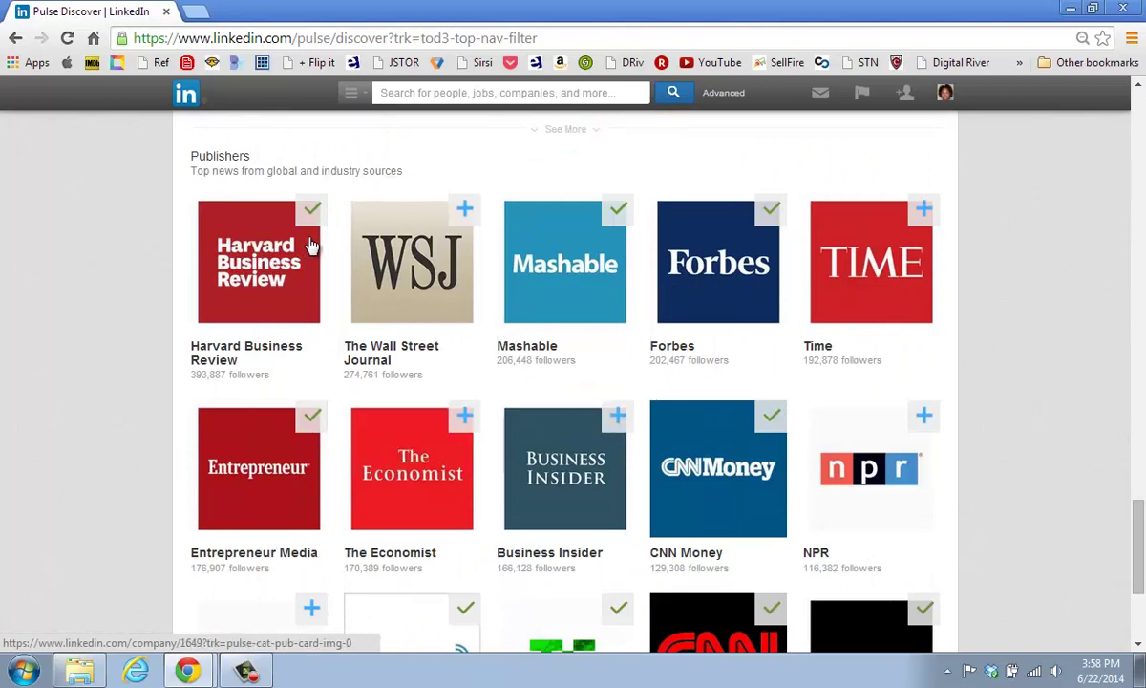
{"action": "mouse_move", "coordinate": [309, 229]}
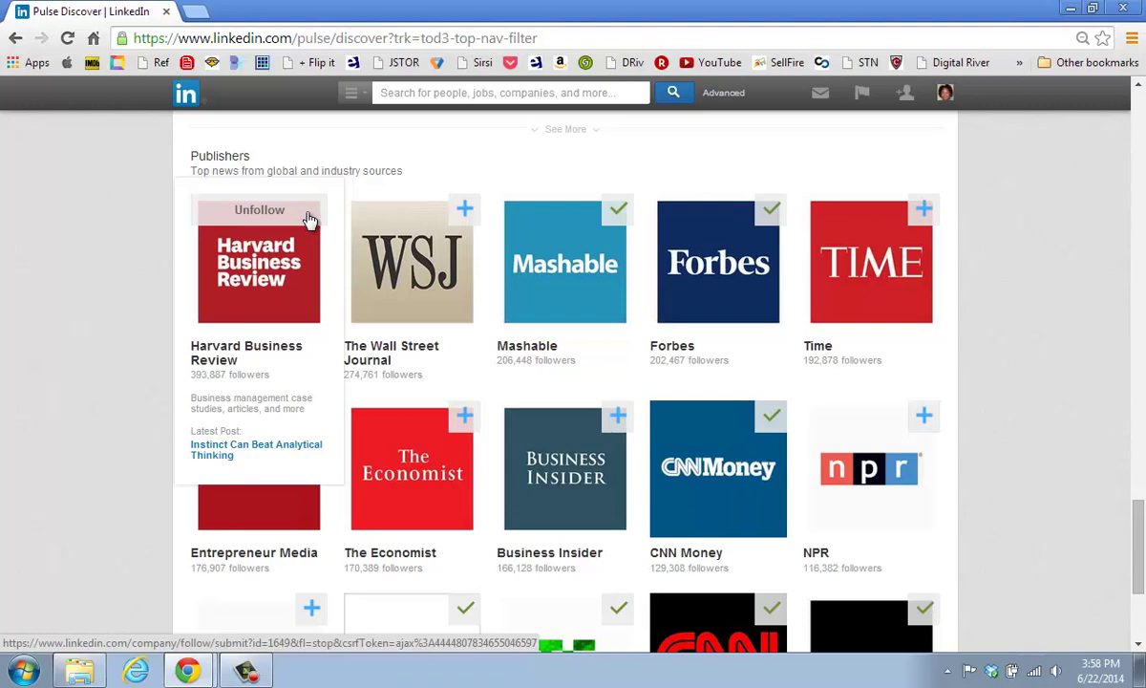
{"action": "mouse_move", "coordinate": [451, 222]}
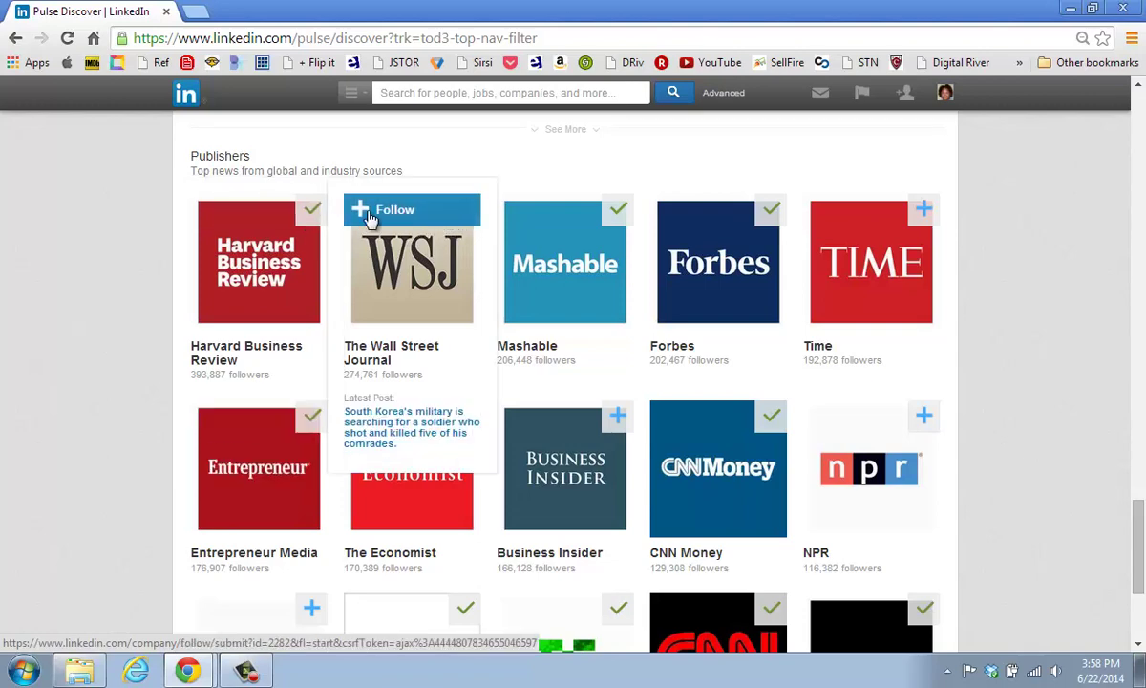
{"action": "left_click", "coordinate": [370, 217]}
Look over the remaining publishers, such as CNN Money, Business Insider and NPR, and return to the Influencers section.
{"action": "scroll", "coordinate": [734, 235], "scroll_direction": "down", "scroll_amount": 3}
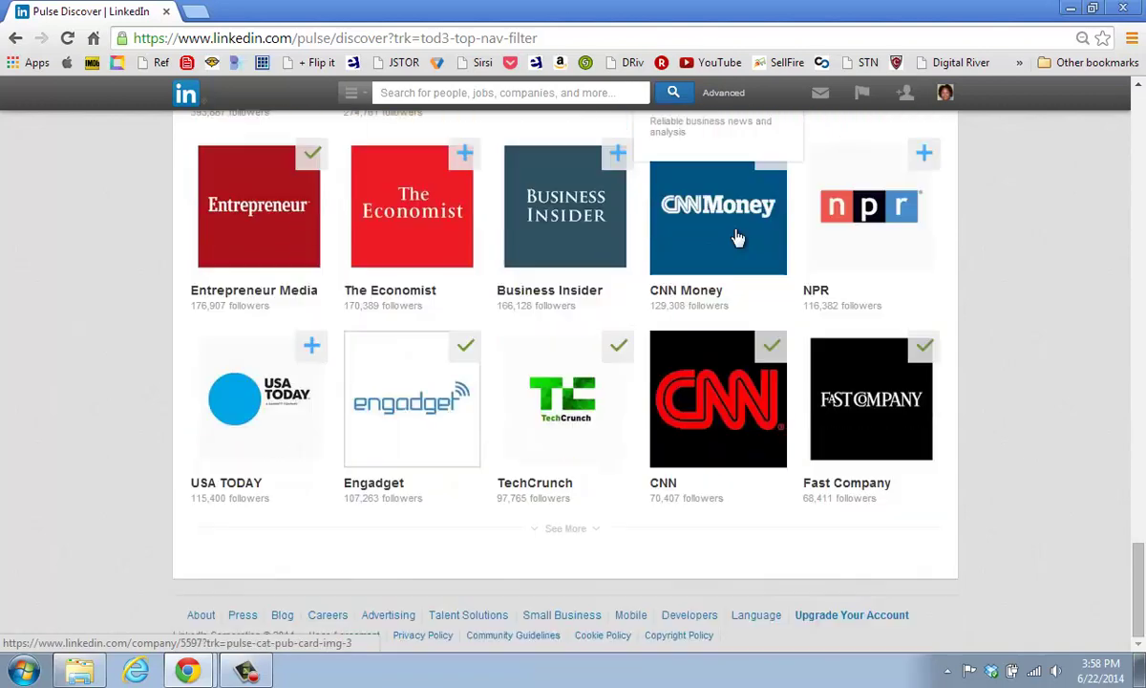
{"action": "mouse_move", "coordinate": [737, 238]}
{"action": "mouse_move", "coordinate": [627, 241]}
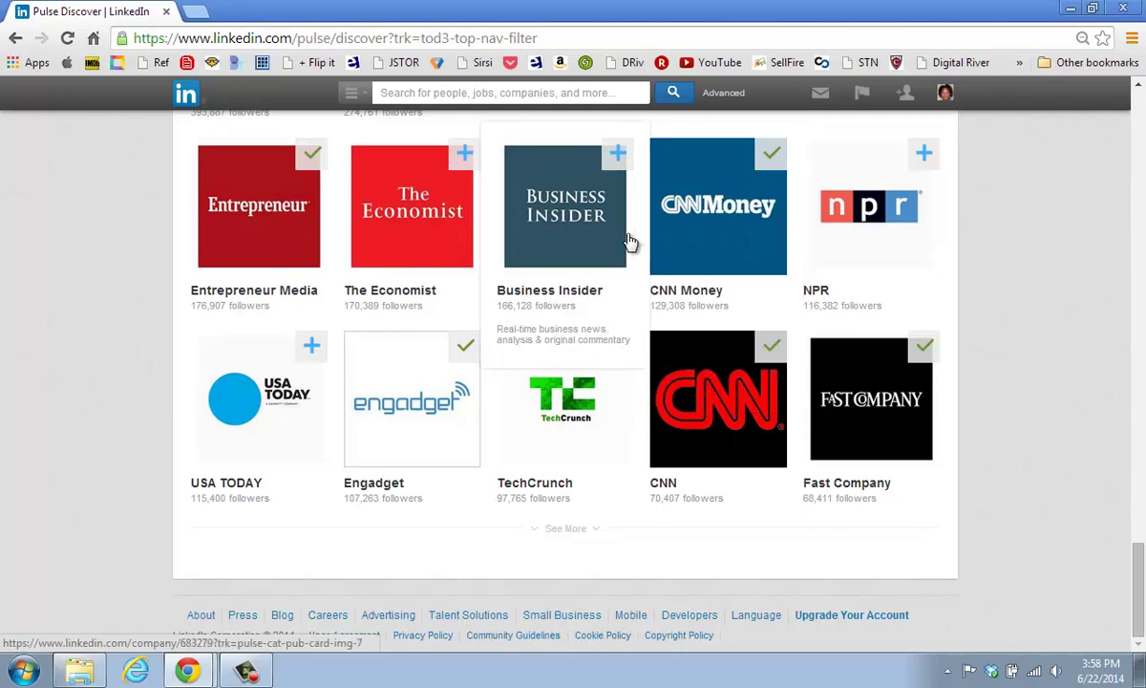
{"action": "mouse_move", "coordinate": [812, 216]}
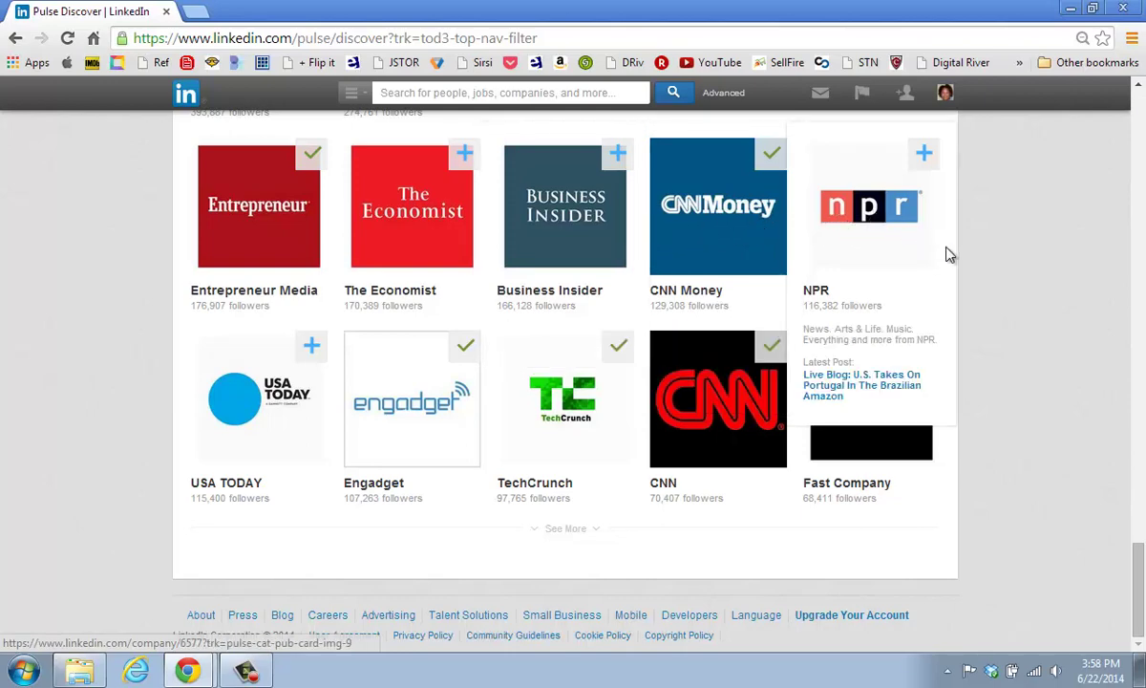
{"action": "scroll", "coordinate": [946, 253], "scroll_direction": "up", "scroll_amount": 3}
{"action": "scroll", "coordinate": [949, 253], "scroll_direction": "up", "scroll_amount": 12}
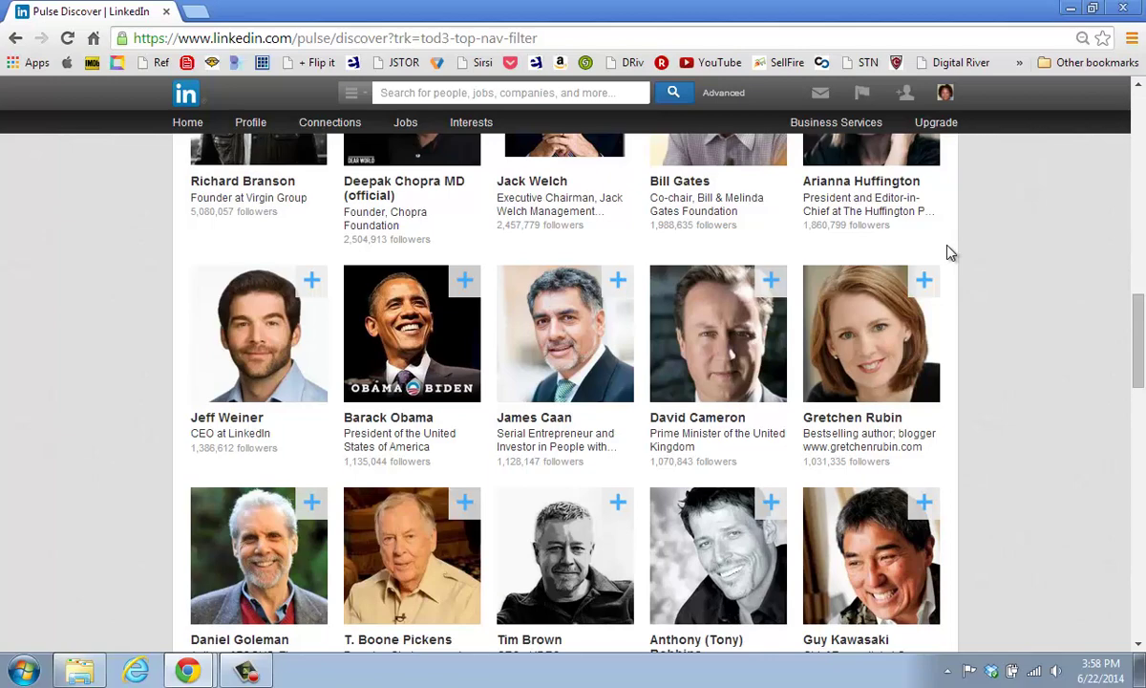
Open the Companies page and look through its Recent Updates feed.
{"action": "scroll", "coordinate": [948, 253], "scroll_direction": "up", "scroll_amount": 10}
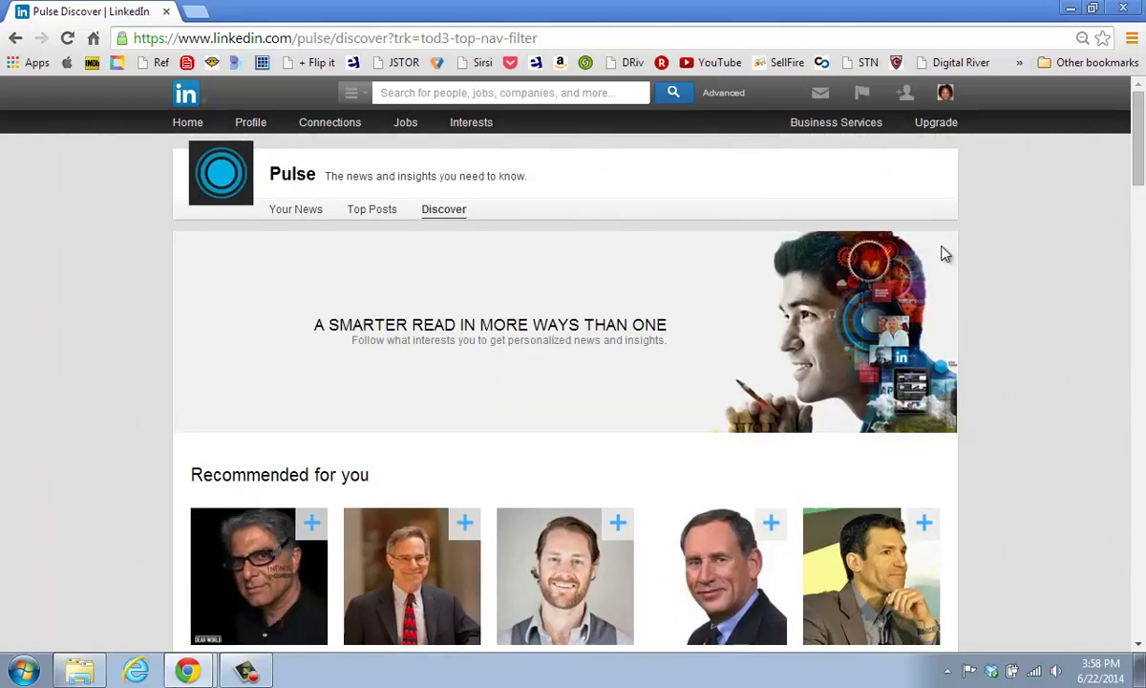
{"action": "mouse_move", "coordinate": [481, 131]}
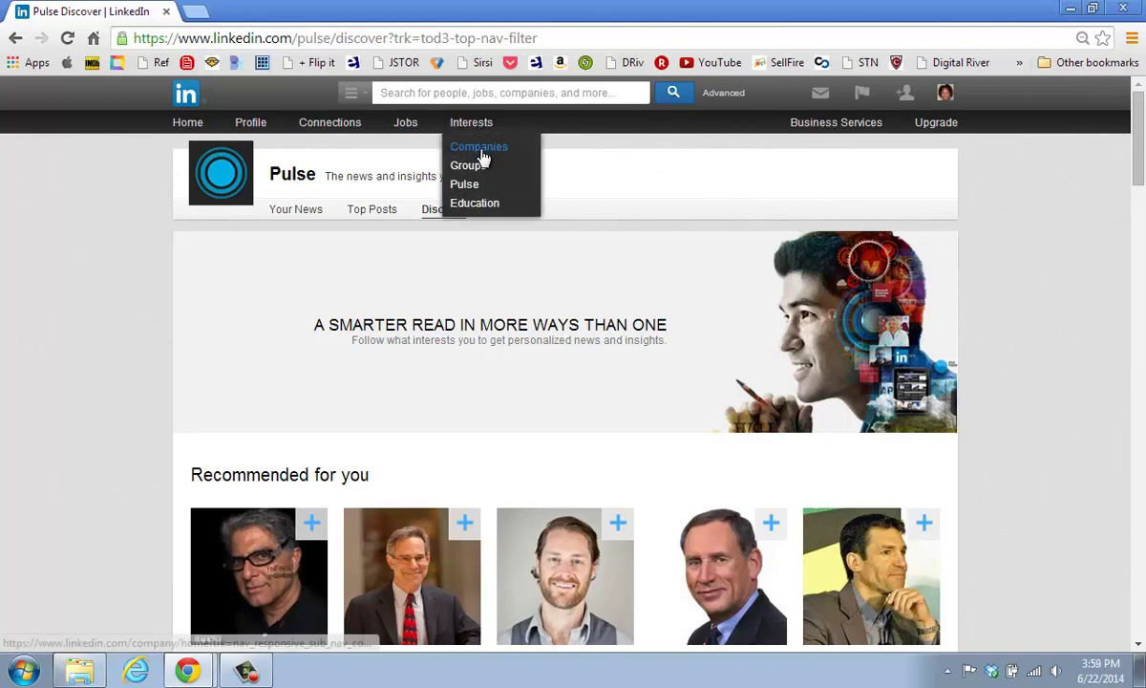
{"action": "left_click", "coordinate": [482, 158]}
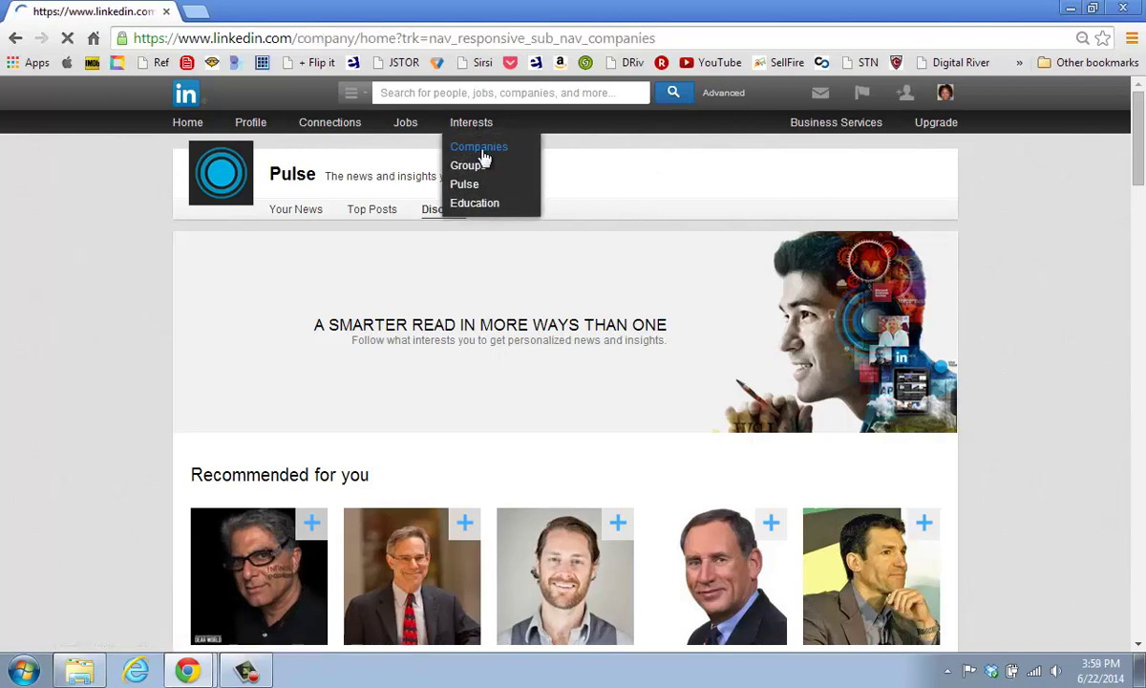
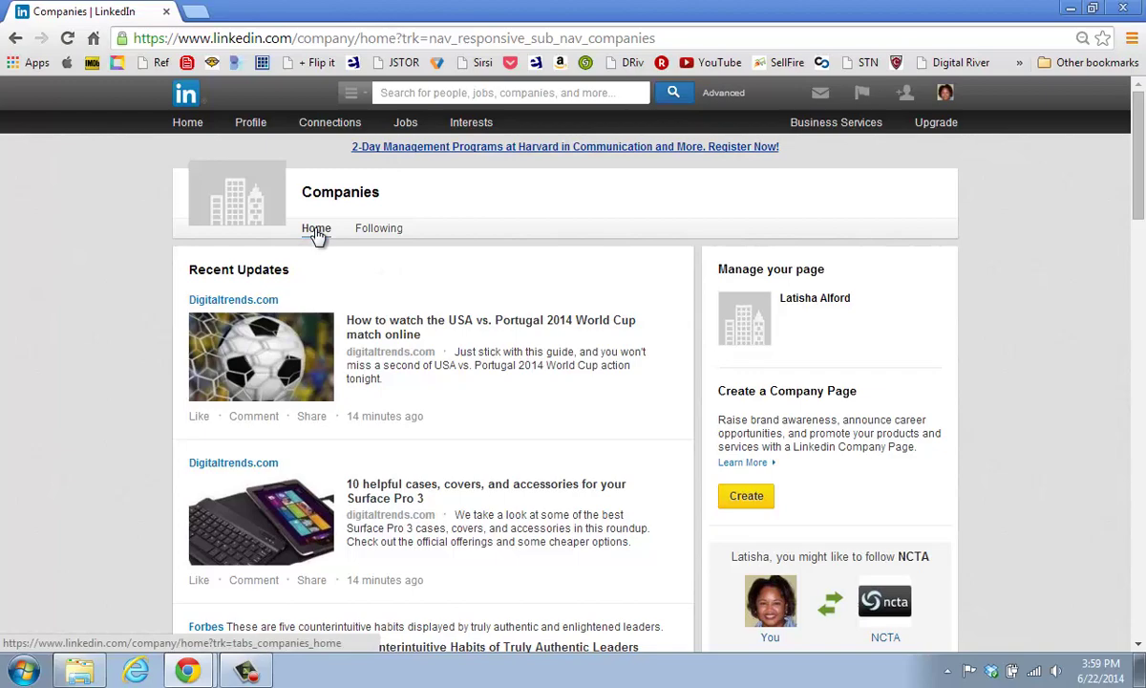
{"action": "scroll", "coordinate": [318, 235], "scroll_direction": "down", "scroll_amount": 1}
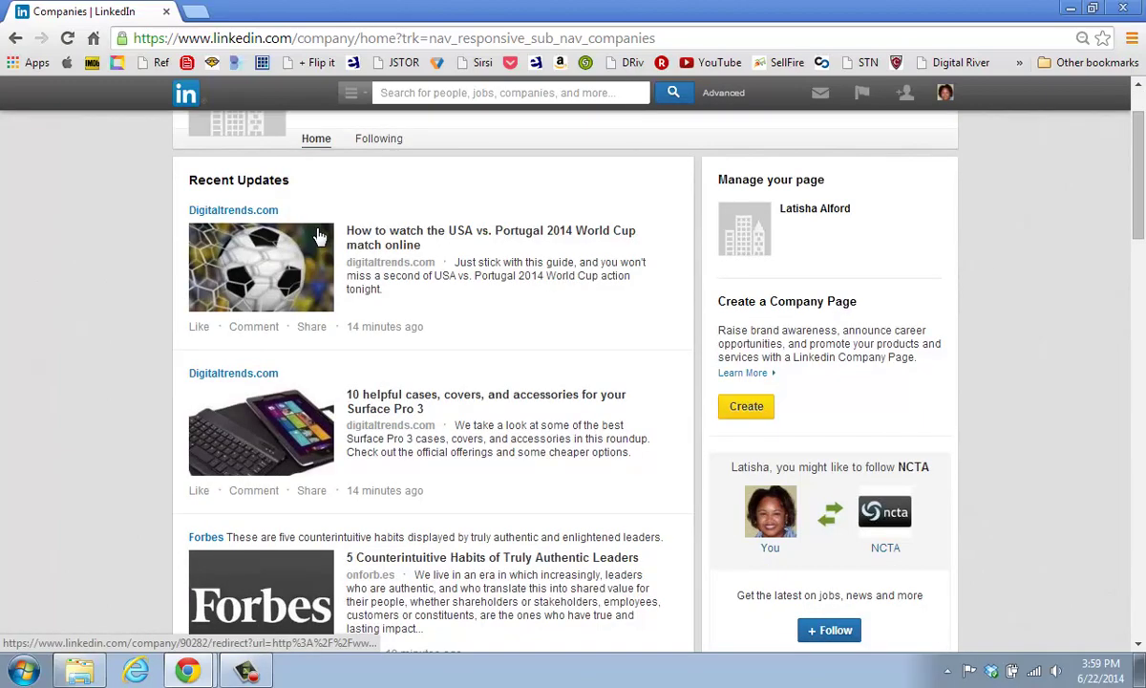
{"action": "scroll", "coordinate": [320, 236], "scroll_direction": "up", "scroll_amount": 1}
{"action": "scroll", "coordinate": [320, 235], "scroll_direction": "down", "scroll_amount": 3}
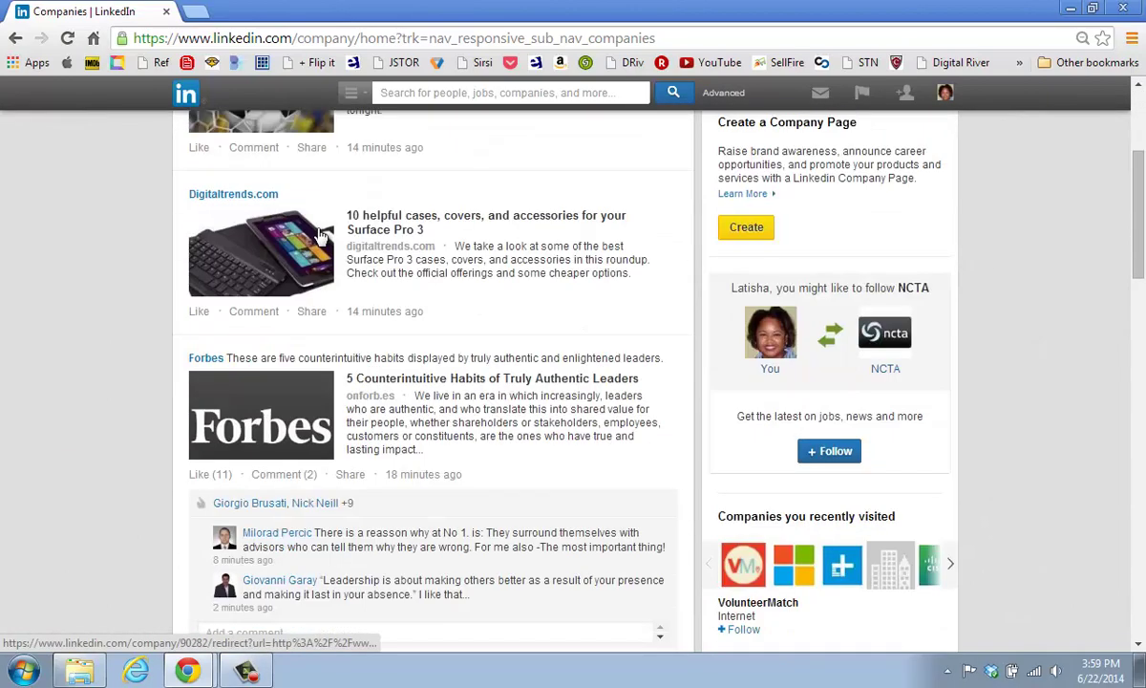
{"action": "scroll", "coordinate": [321, 236], "scroll_direction": "down", "scroll_amount": 7}
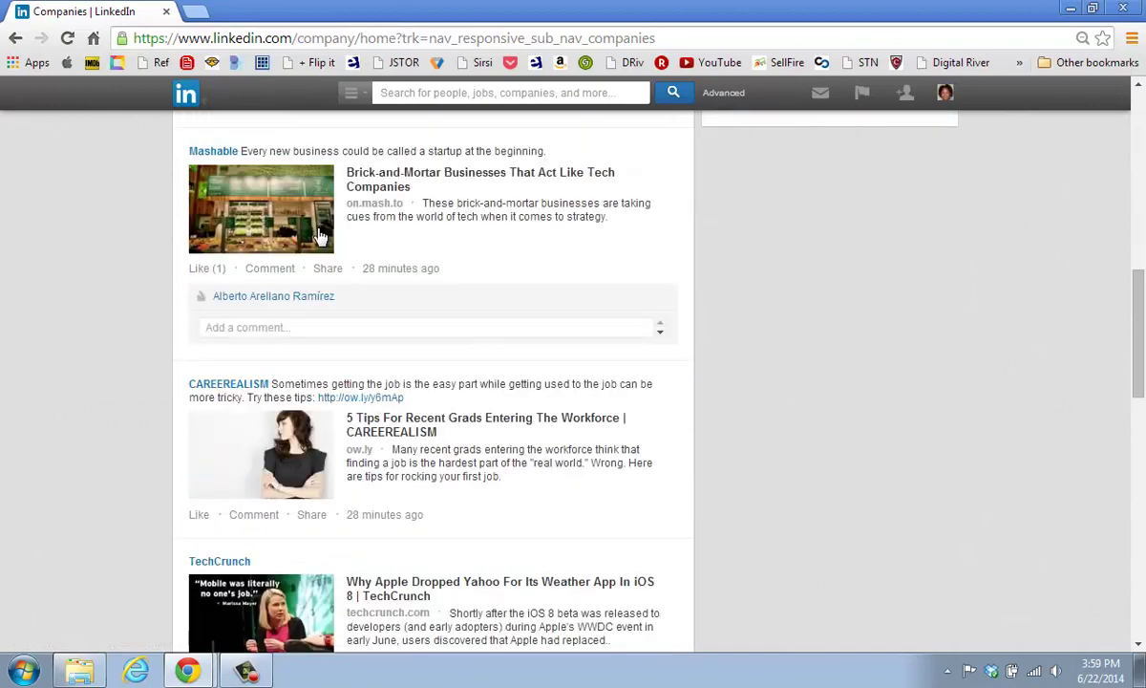
{"action": "scroll", "coordinate": [320, 236], "scroll_direction": "down", "scroll_amount": 4}
{"action": "scroll", "coordinate": [323, 233], "scroll_direction": "up", "scroll_amount": 14}
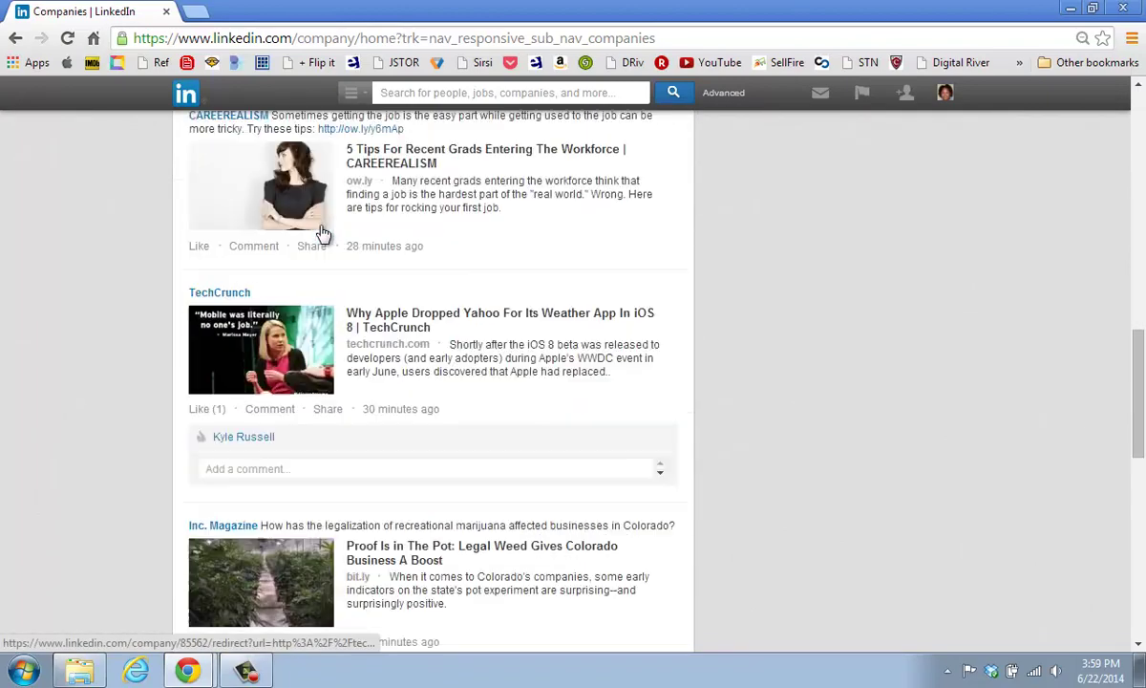
Open the list of followed companies and look it over.
{"action": "left_click", "coordinate": [368, 231]}
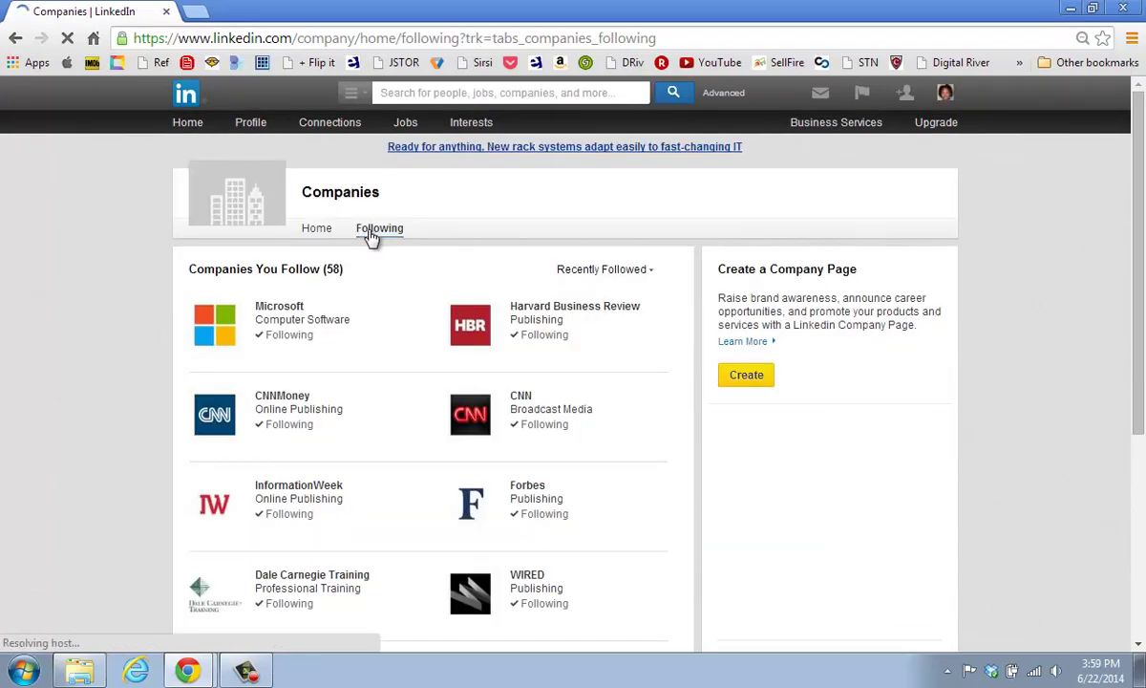
{"action": "scroll", "coordinate": [375, 247], "scroll_direction": "down", "scroll_amount": 3}
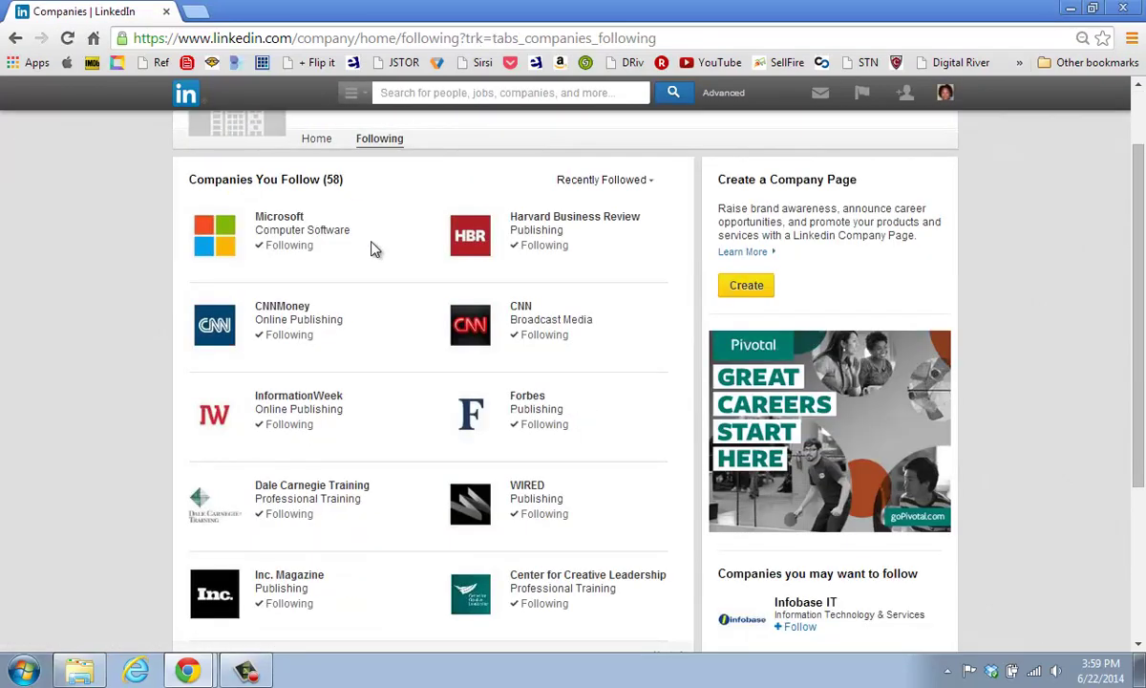
{"action": "scroll", "coordinate": [376, 246], "scroll_direction": "up", "scroll_amount": 3}
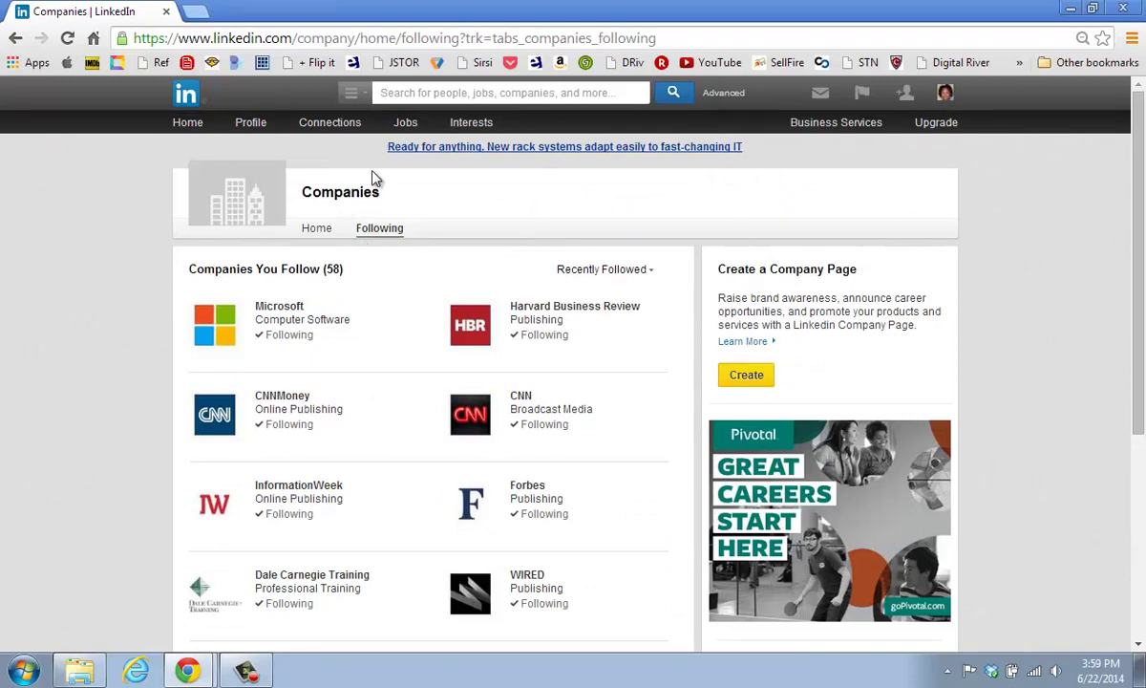
Open the Advanced People Search and examine its fields, such as Company, Location and Postal Code, and its filters.
{"action": "left_click", "coordinate": [721, 95]}
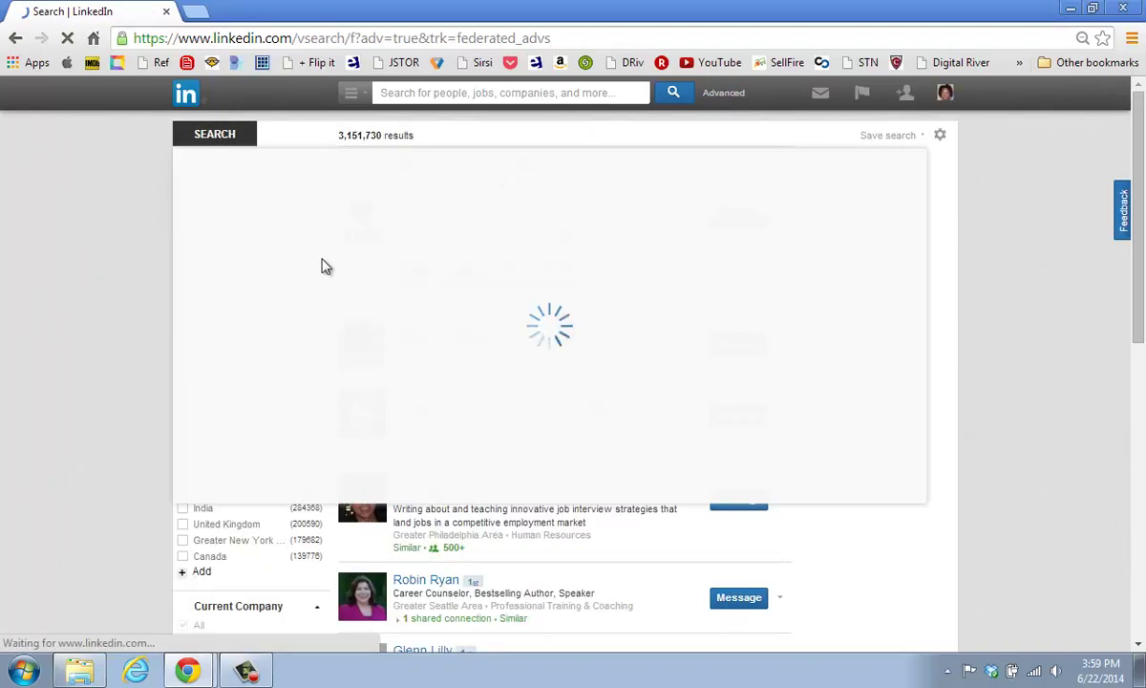
{"action": "left_click", "coordinate": [194, 450]}
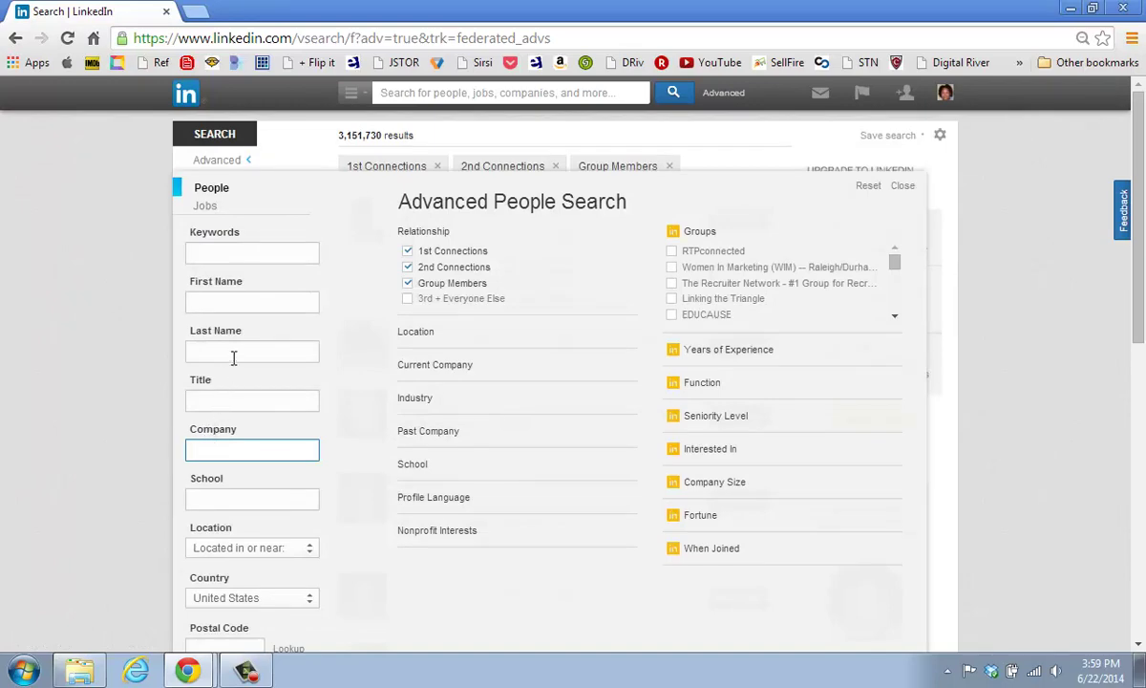
{"action": "scroll", "coordinate": [237, 345], "scroll_direction": "down", "scroll_amount": 4}
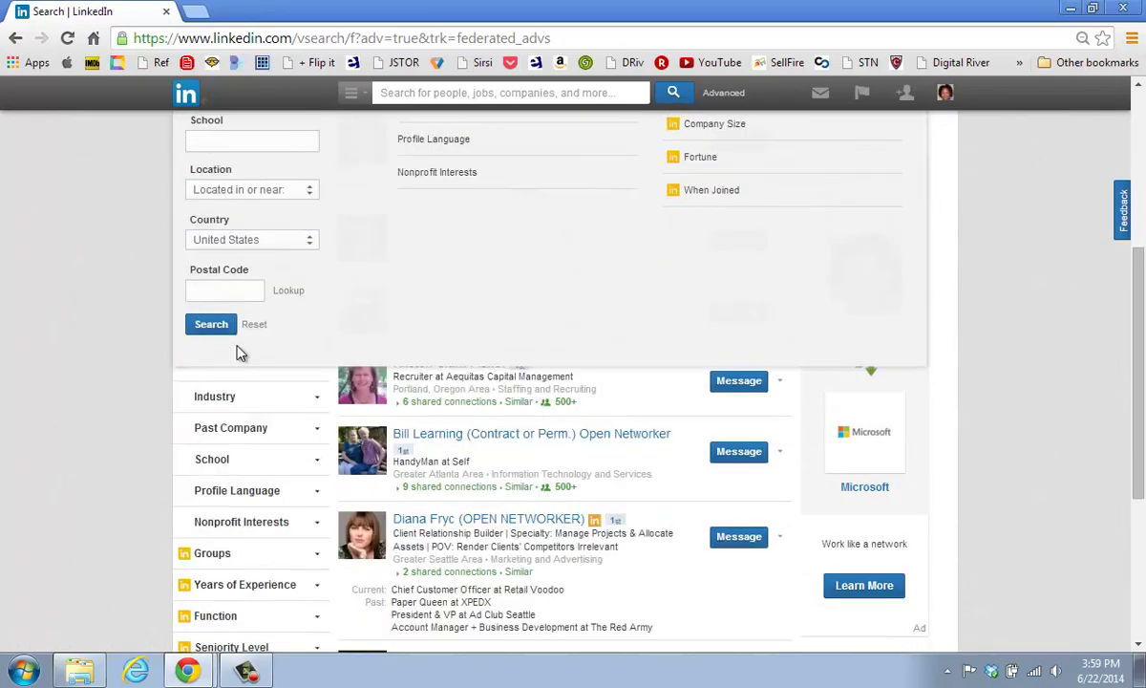
{"action": "scroll", "coordinate": [241, 348], "scroll_direction": "down", "scroll_amount": 4}
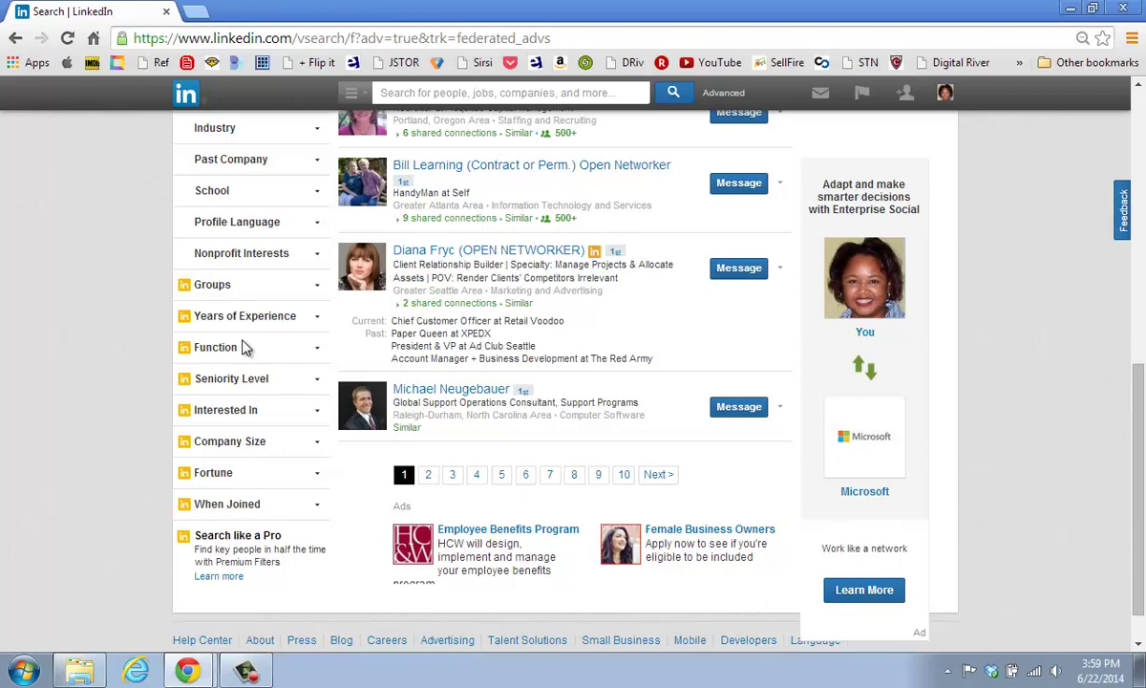
{"action": "scroll", "coordinate": [268, 318], "scroll_direction": "up", "scroll_amount": 10}
{"action": "scroll", "coordinate": [268, 314], "scroll_direction": "down", "scroll_amount": 1}
{"action": "scroll", "coordinate": [253, 286], "scroll_direction": "up", "scroll_amount": 2}
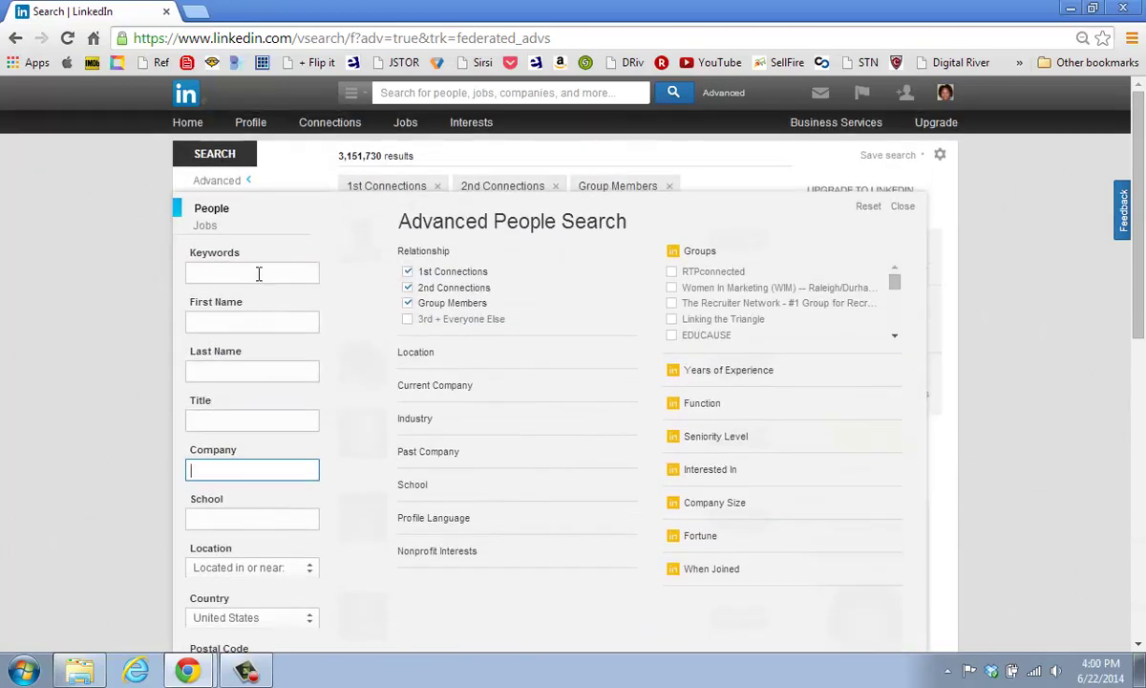
Collapse the advanced search form and limit the search results to companies.
{"action": "left_click", "coordinate": [228, 183]}
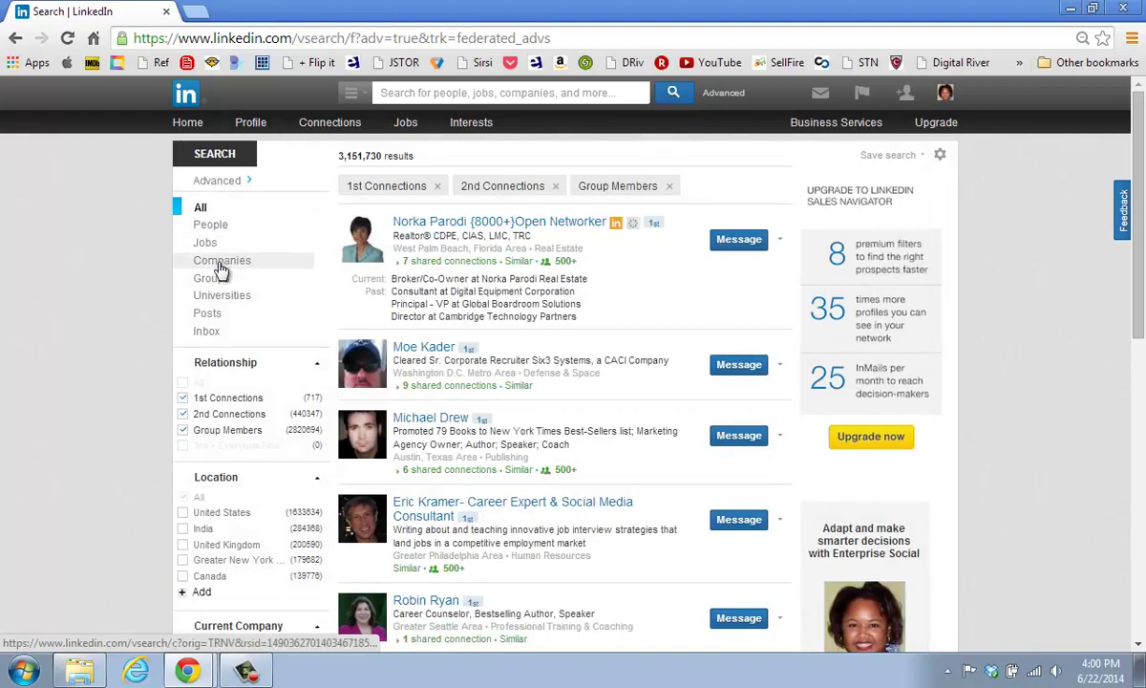
{"action": "left_click", "coordinate": [219, 267]}
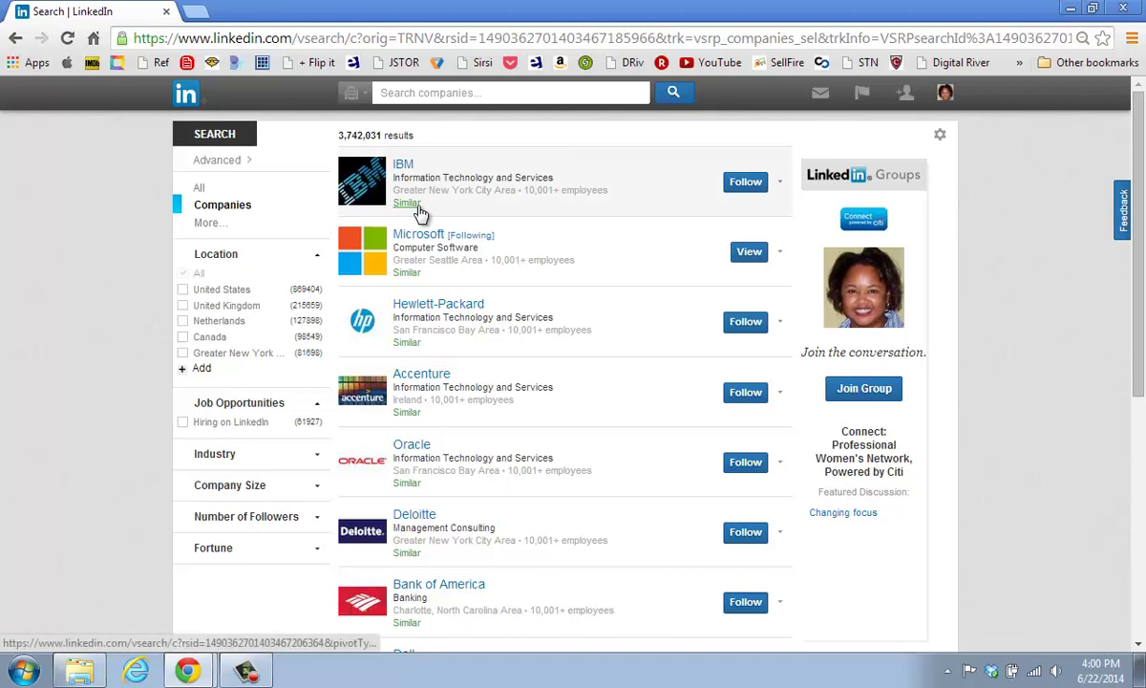
{"action": "scroll", "coordinate": [416, 91], "scroll_direction": "up", "scroll_amount": 1}
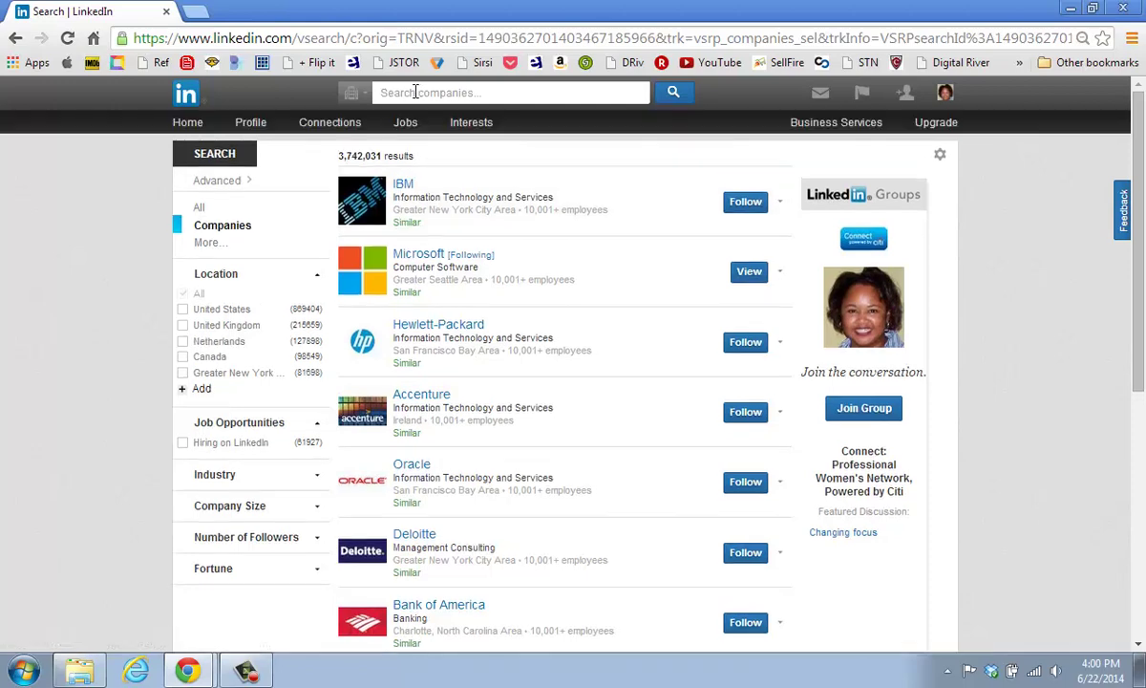
Search companies for "He" and open the Hewlett-Packard company page from the suggestions.
{"action": "left_click", "coordinate": [414, 92]}
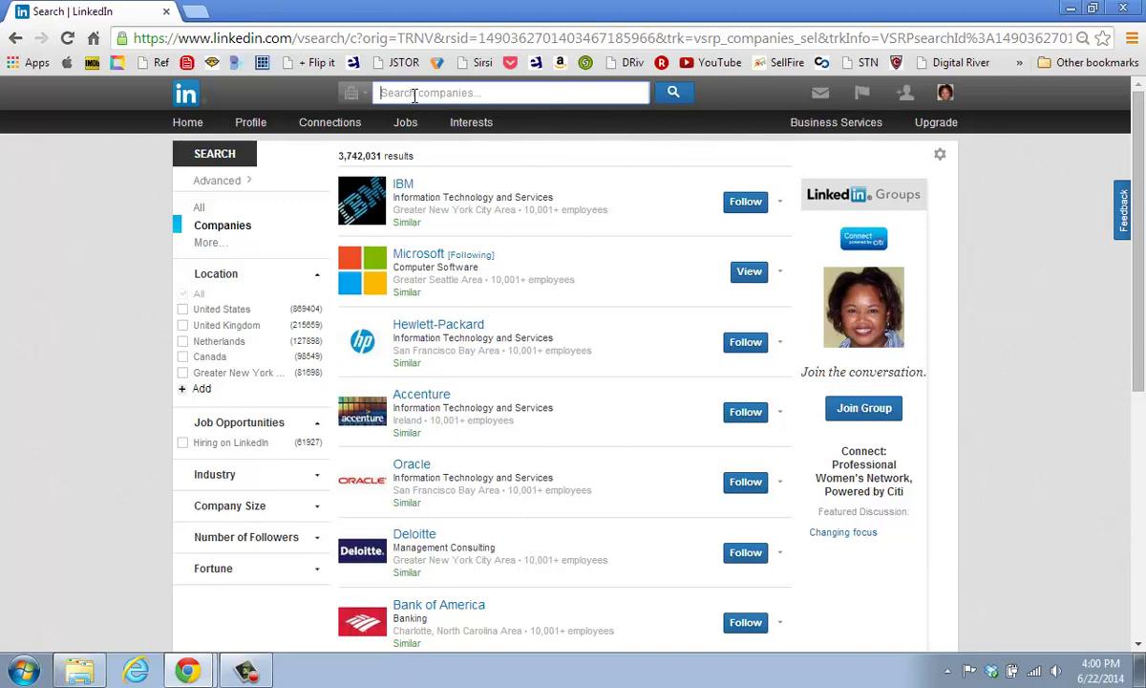
{"action": "type", "text": "He"}
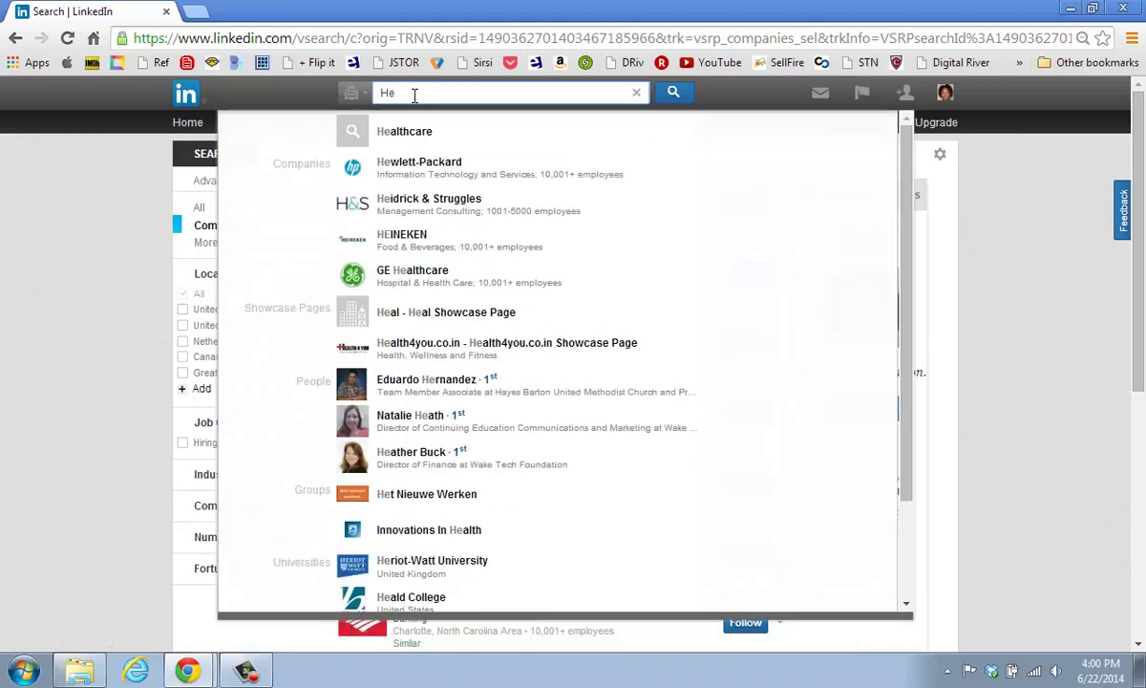
{"action": "scroll", "coordinate": [383, 105], "scroll_direction": "down", "scroll_amount": 1}
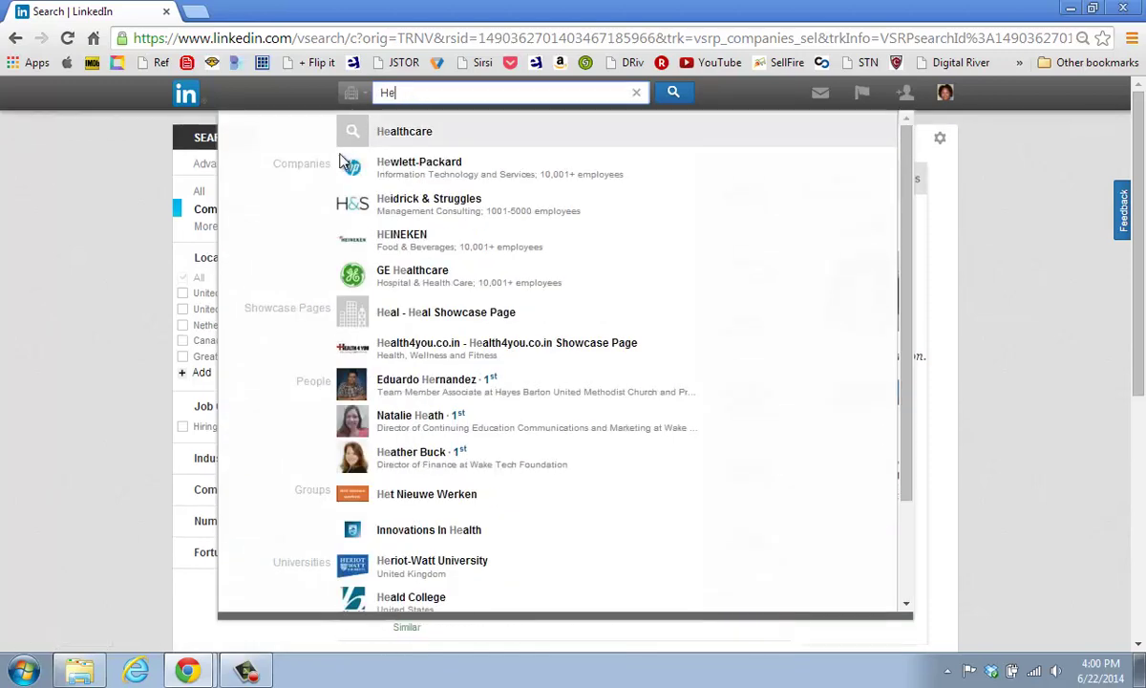
{"action": "left_click", "coordinate": [359, 170]}
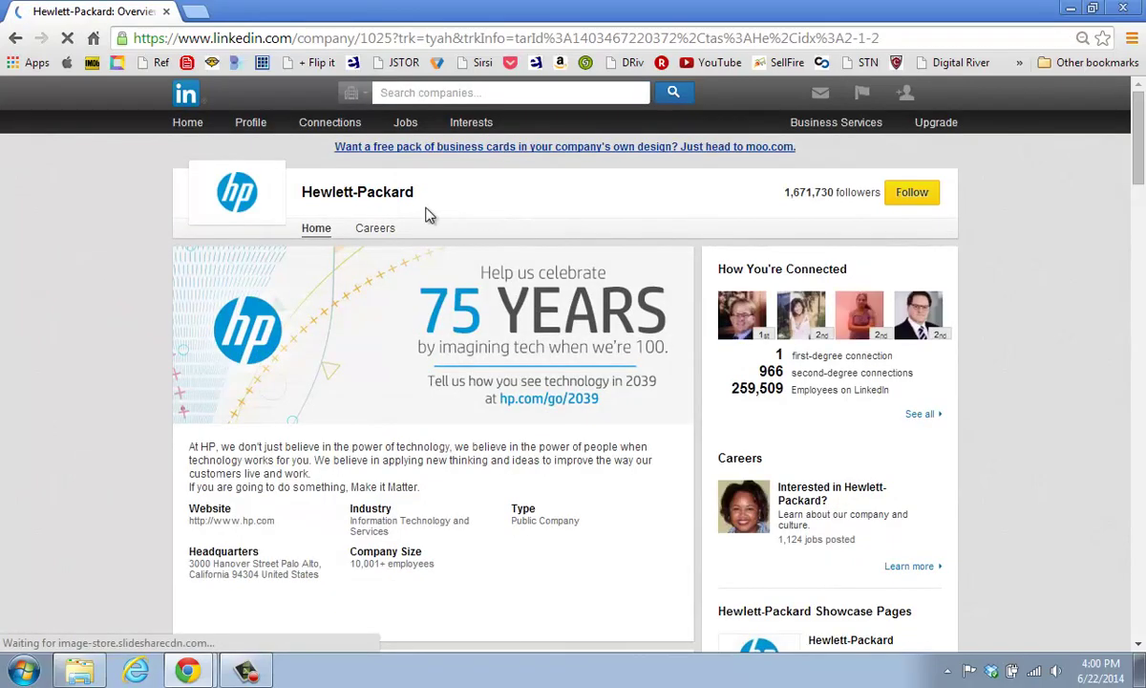
Open Hewlett-Packard's Careers page and look over its company description, video and job listings.
{"action": "left_click", "coordinate": [378, 237]}
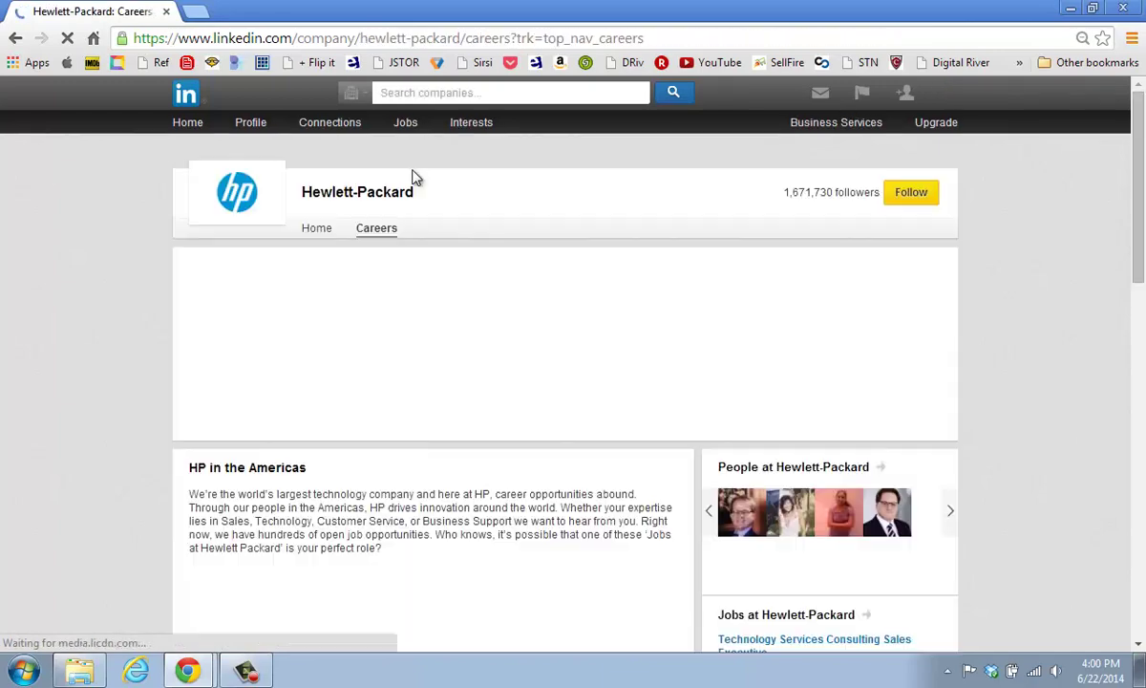
{"action": "scroll", "coordinate": [421, 186], "scroll_direction": "down", "scroll_amount": 1}
{"action": "scroll", "coordinate": [428, 189], "scroll_direction": "down", "scroll_amount": 3}
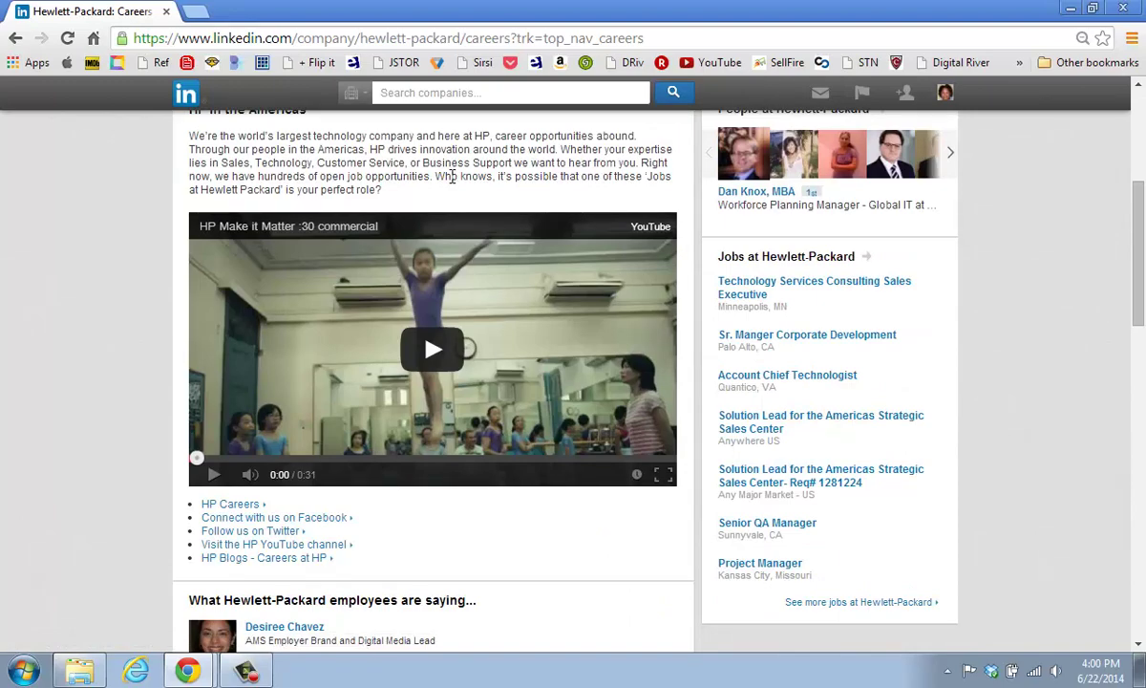
{"action": "scroll", "coordinate": [452, 179], "scroll_direction": "up", "scroll_amount": 4}
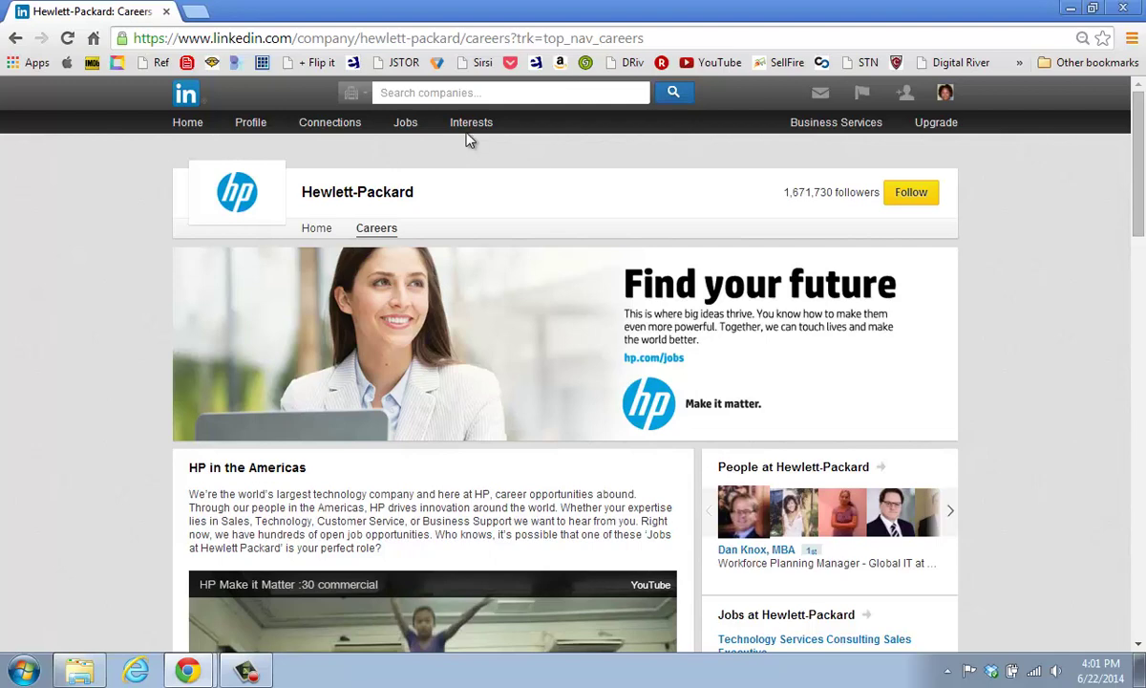
Open the Groups page and look over the joined groups, the discussion feed and the option to find a group.
{"action": "mouse_move", "coordinate": [468, 136]}
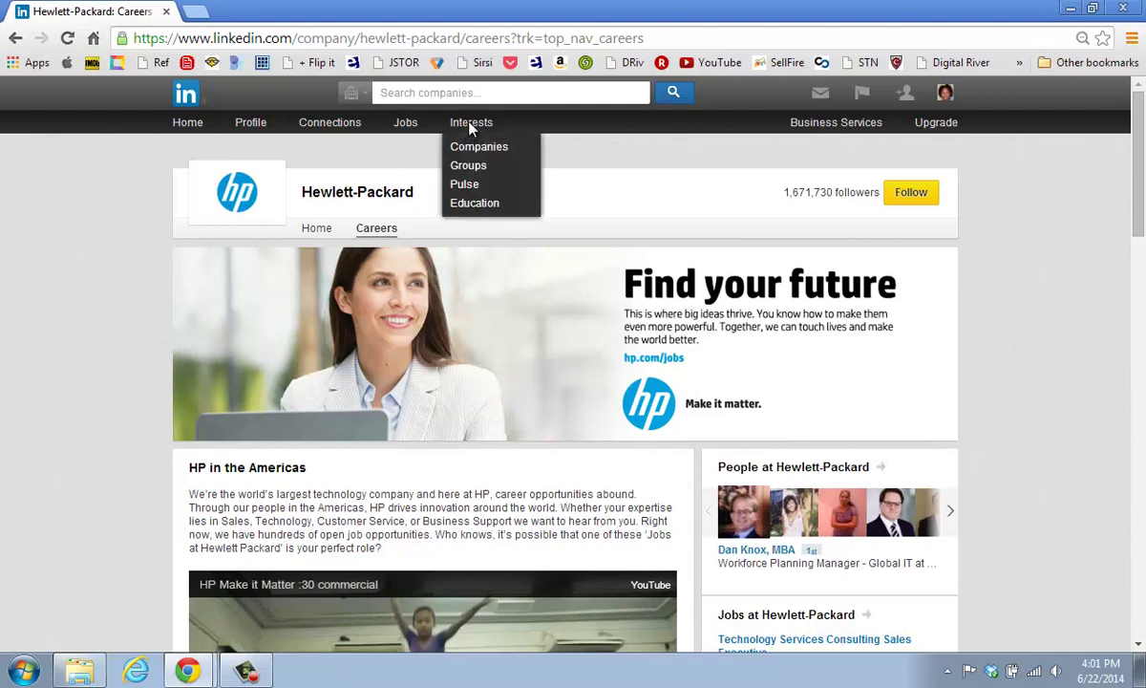
{"action": "left_click", "coordinate": [468, 168]}
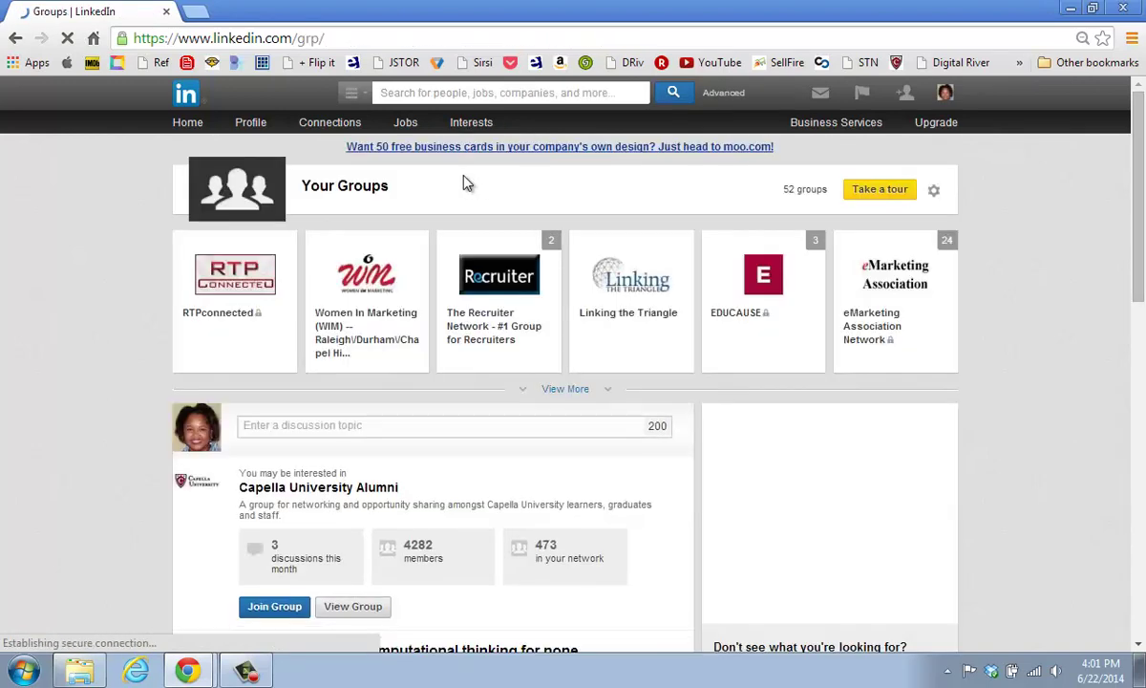
{"action": "scroll", "coordinate": [483, 194], "scroll_direction": "down", "scroll_amount": 1}
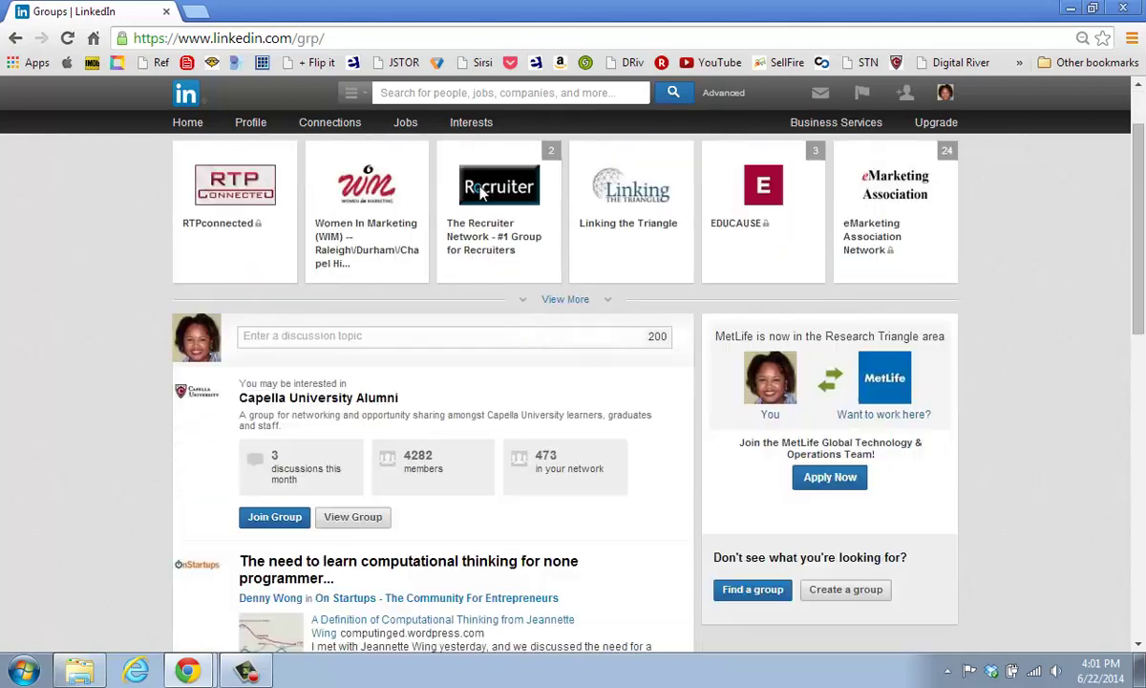
{"action": "scroll", "coordinate": [505, 157], "scroll_direction": "up", "scroll_amount": 1}
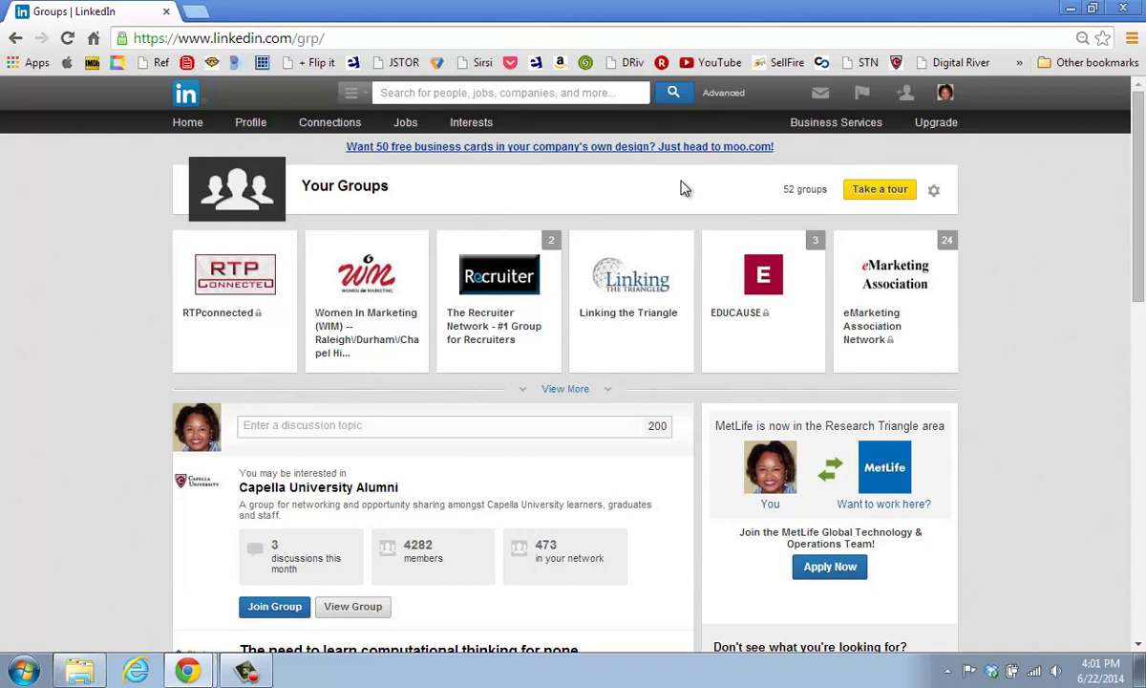
{"action": "scroll", "coordinate": [681, 188], "scroll_direction": "down", "scroll_amount": 1}
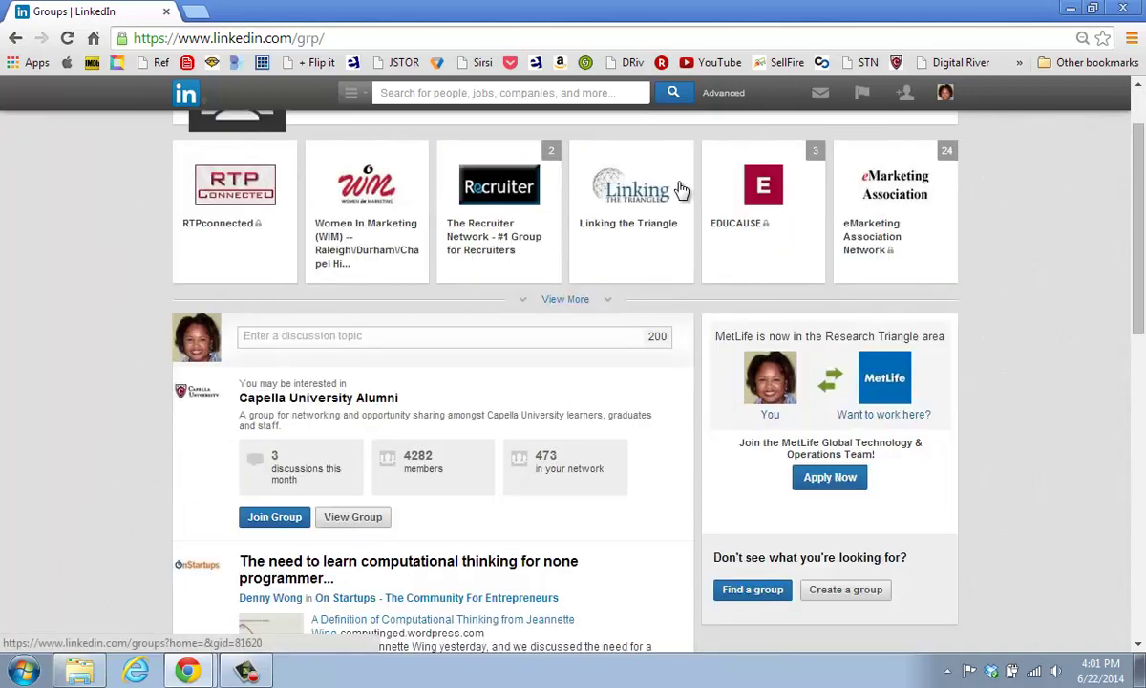
{"action": "scroll", "coordinate": [669, 188], "scroll_direction": "up", "scroll_amount": 1}
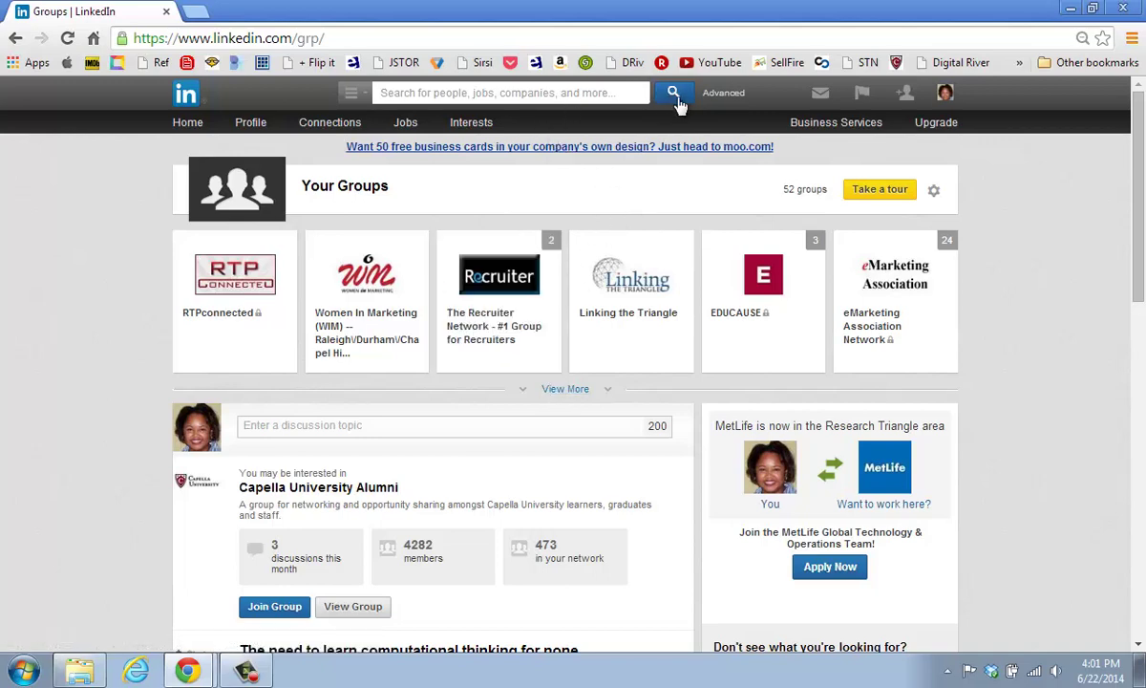
Limit the search to groups, search for "social media" and show the suggested groups about Social Media.
{"action": "mouse_move", "coordinate": [369, 101]}
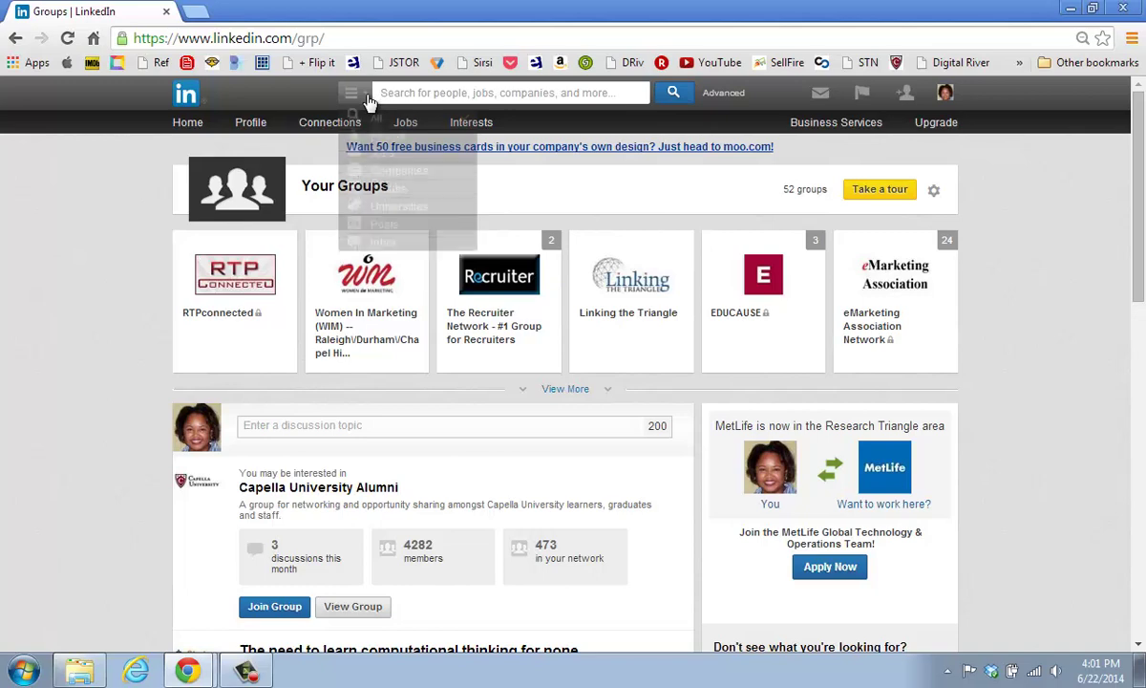
{"action": "left_click", "coordinate": [359, 234]}
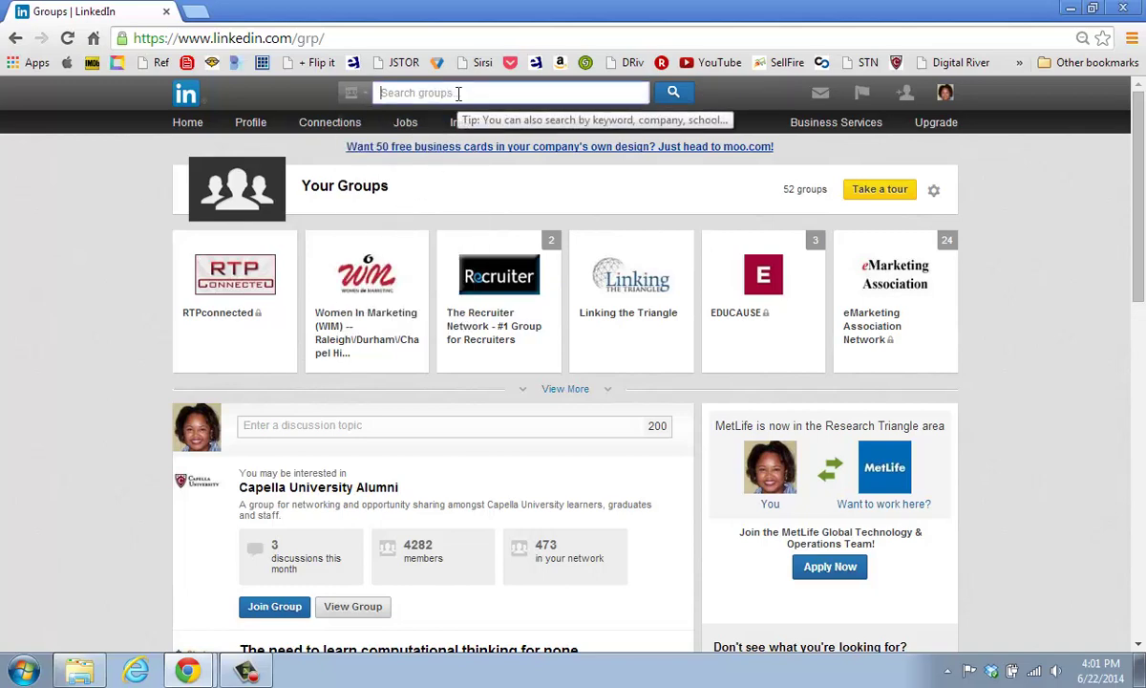
{"action": "type", "text": "social med"}
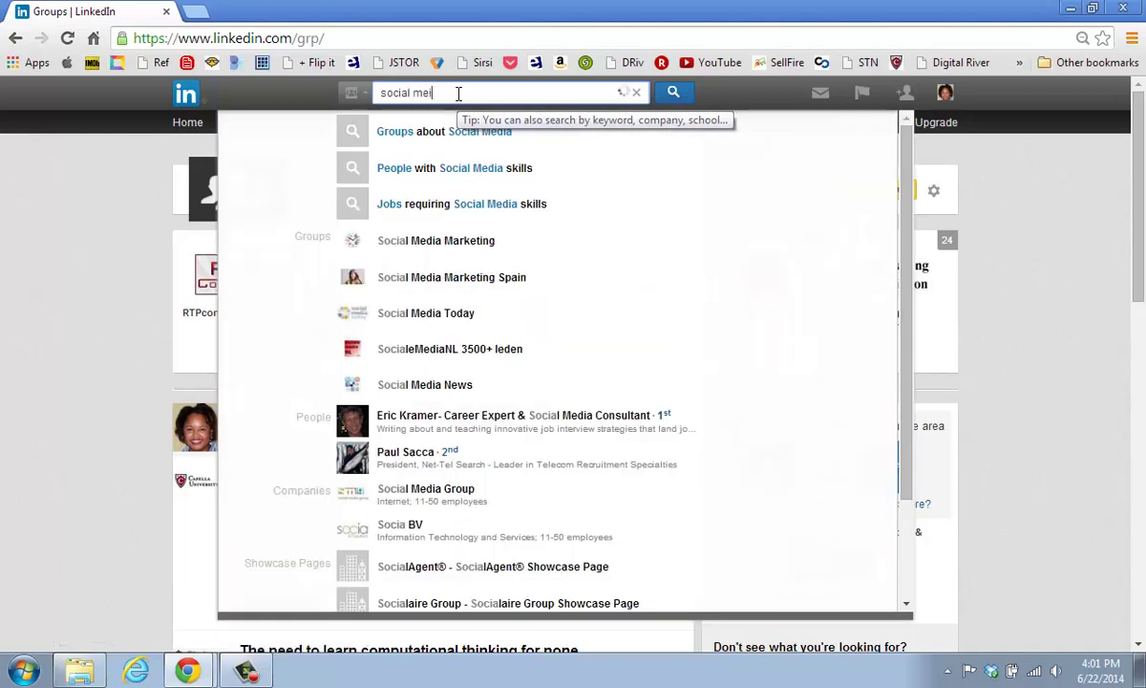
{"action": "type", "text": "i"}
{"action": "key", "text": "BackSpace"}
{"action": "key", "text": "BackSpace"}
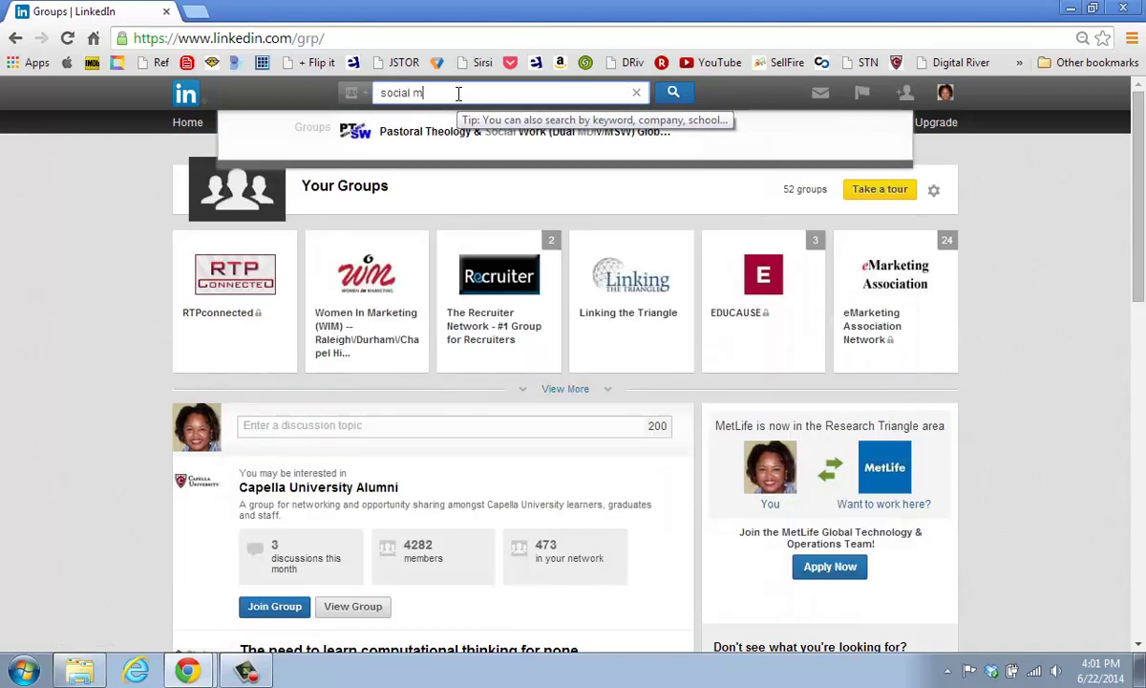
{"action": "type", "text": "edia"}
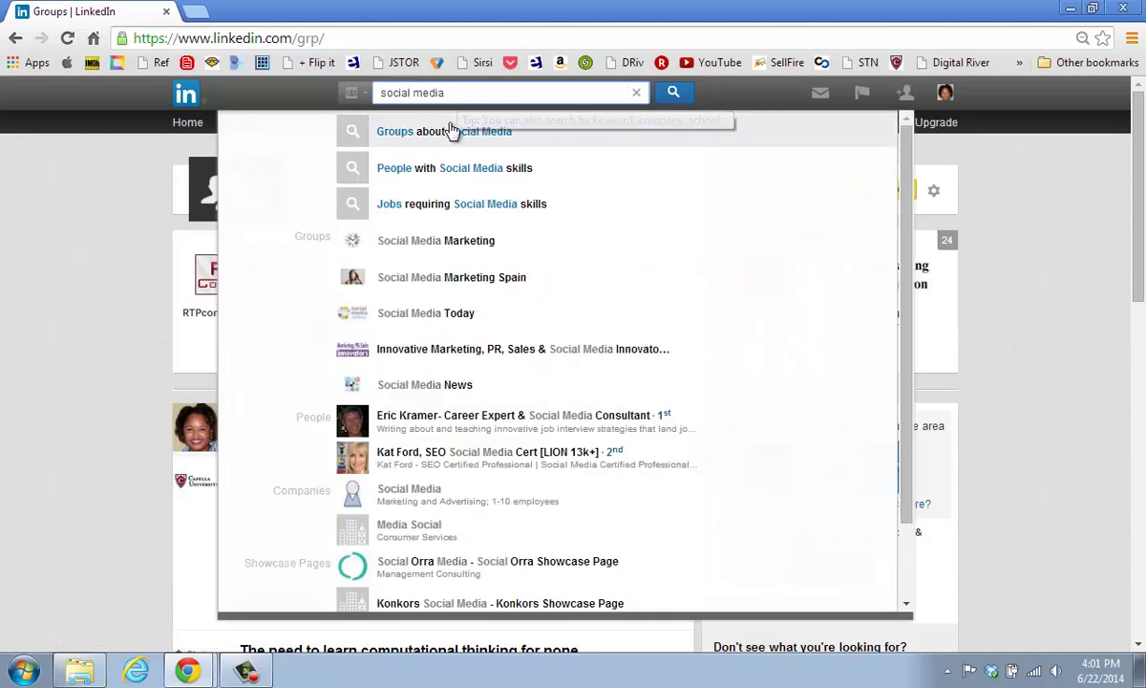
{"action": "left_click", "coordinate": [452, 131]}
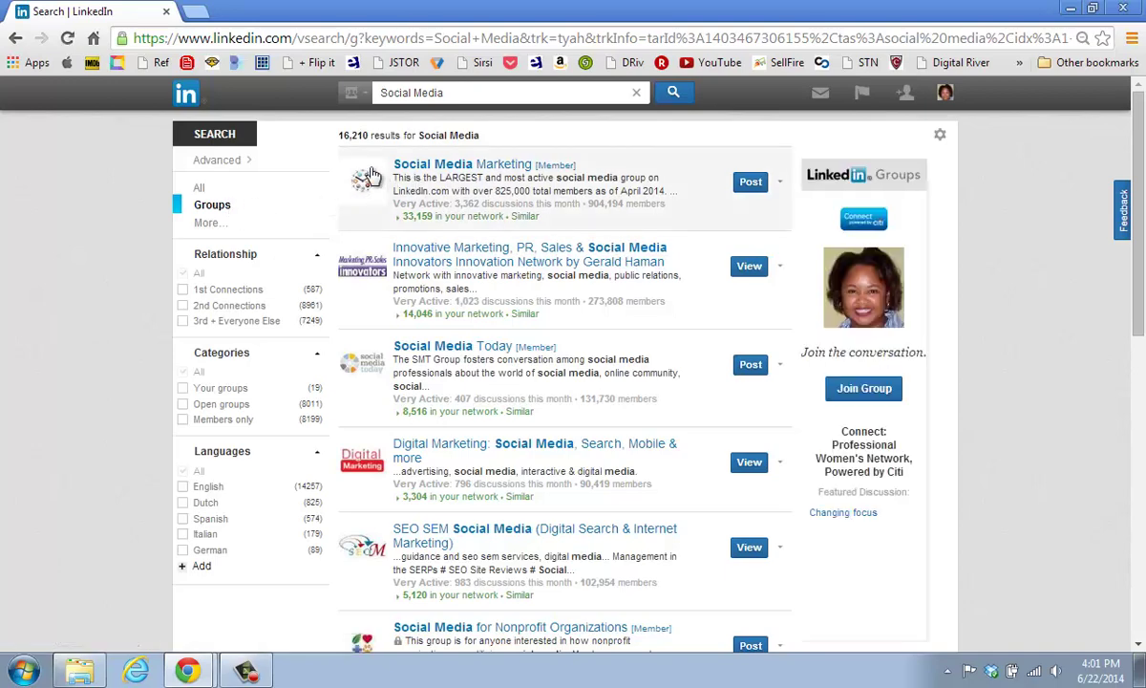
Look through the Social Media group results and view the group "Digital Marketing: Social Media, Search, Mobile & more" with its discussions.
{"action": "scroll", "coordinate": [453, 180], "scroll_direction": "down", "scroll_amount": 4}
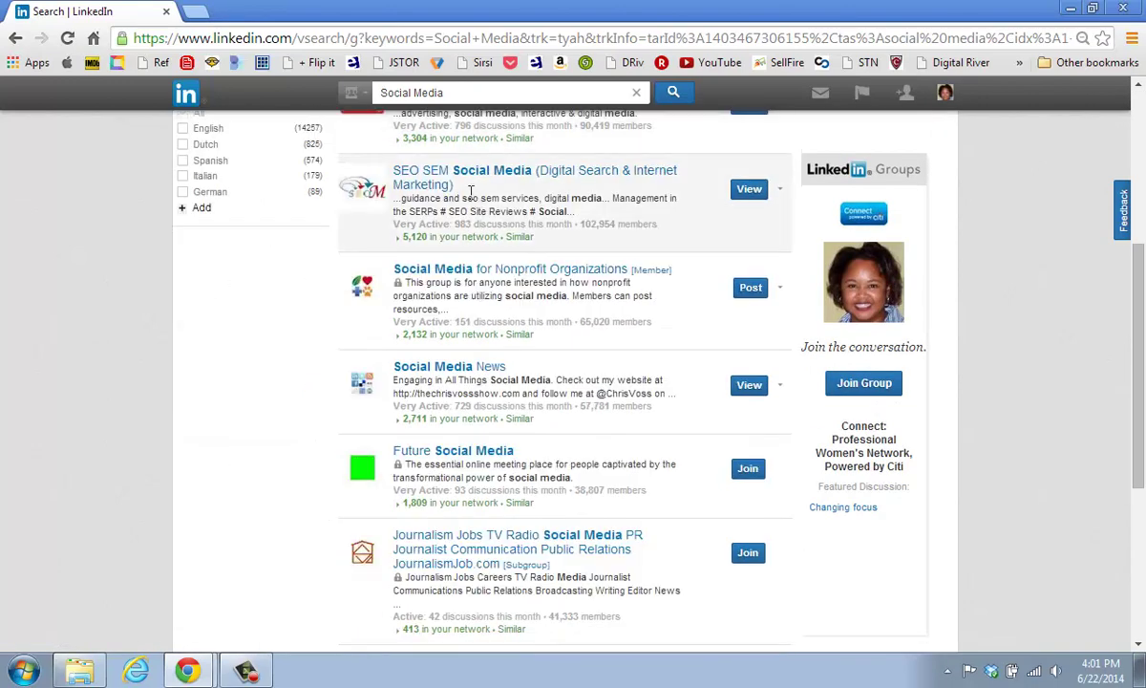
{"action": "scroll", "coordinate": [471, 192], "scroll_direction": "up", "scroll_amount": 4}
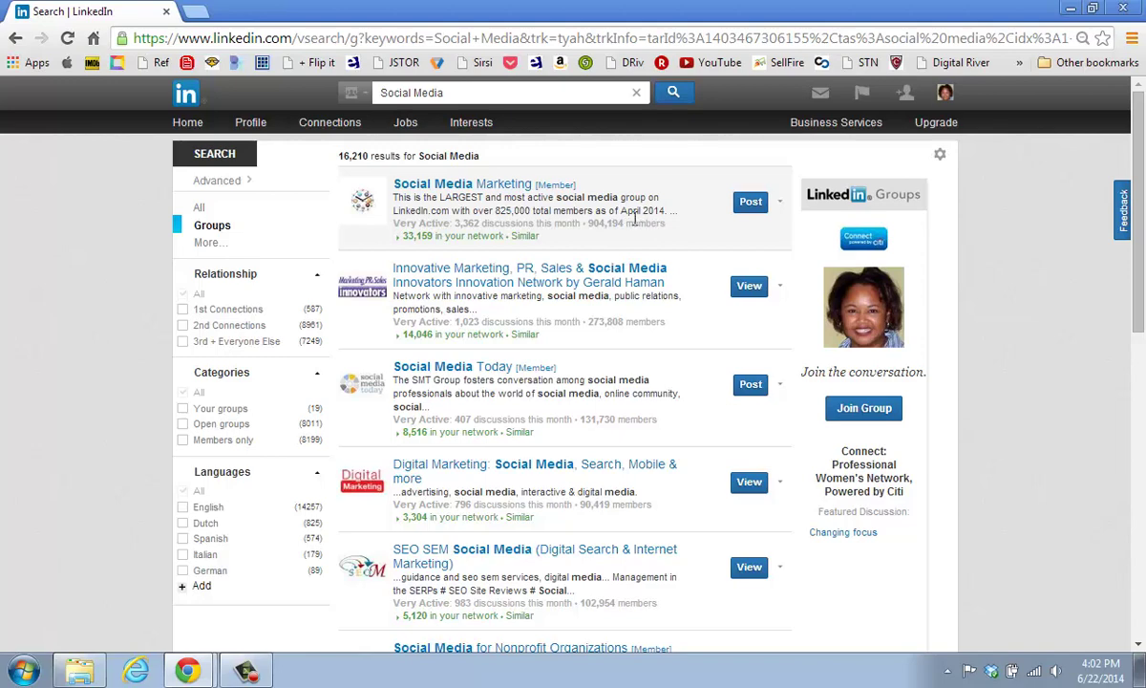
{"action": "scroll", "coordinate": [634, 219], "scroll_direction": "down", "scroll_amount": 1}
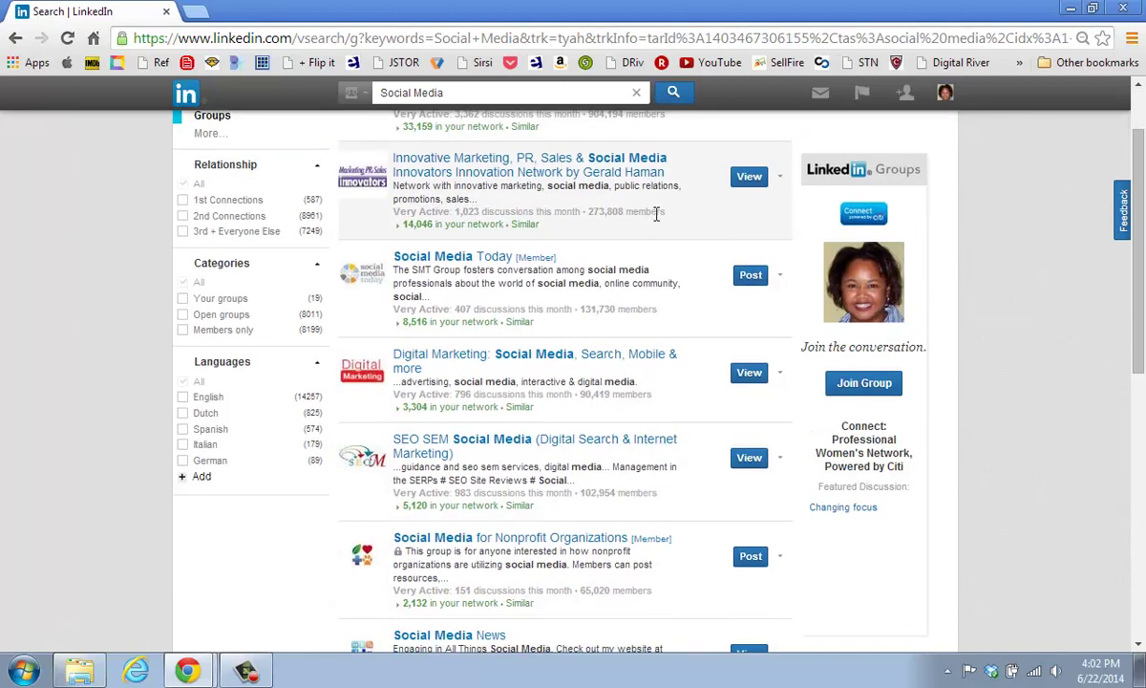
{"action": "scroll", "coordinate": [656, 214], "scroll_direction": "down", "scroll_amount": 1}
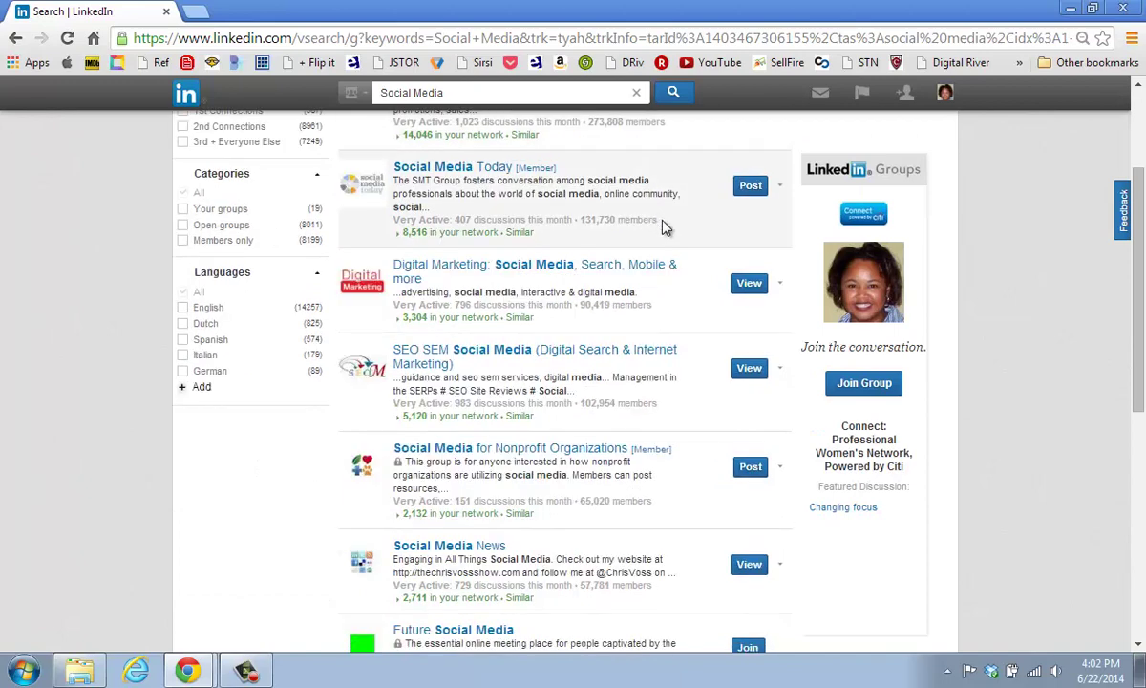
{"action": "left_click", "coordinate": [750, 287]}
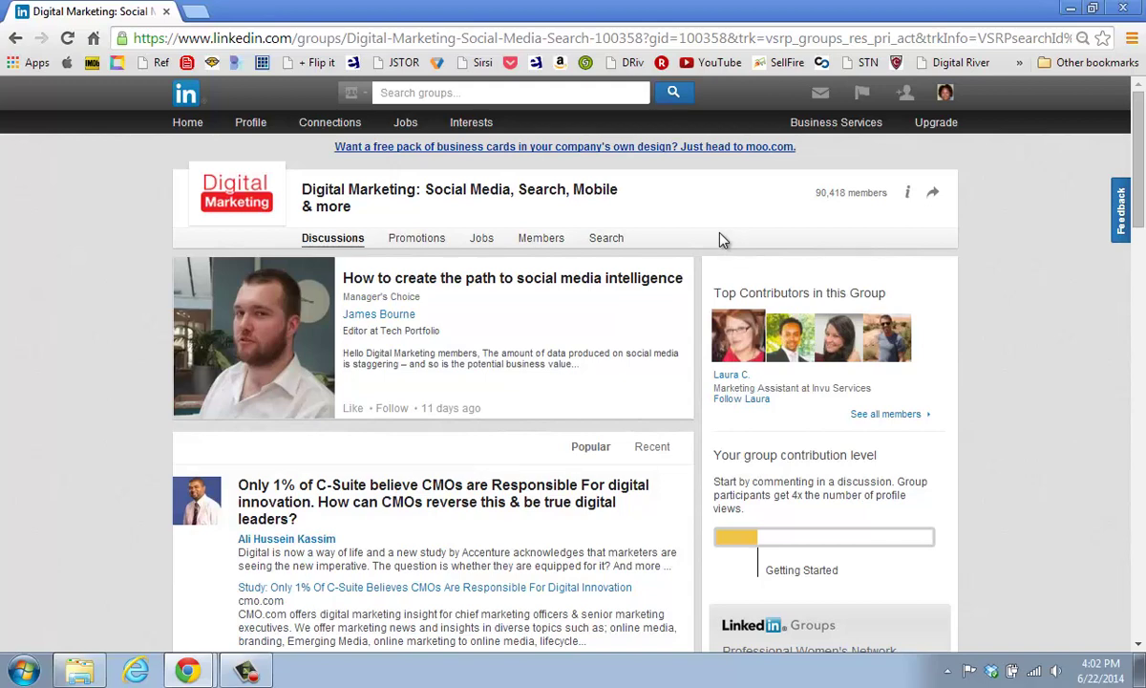
{"action": "scroll", "coordinate": [719, 237], "scroll_direction": "down", "scroll_amount": 1}
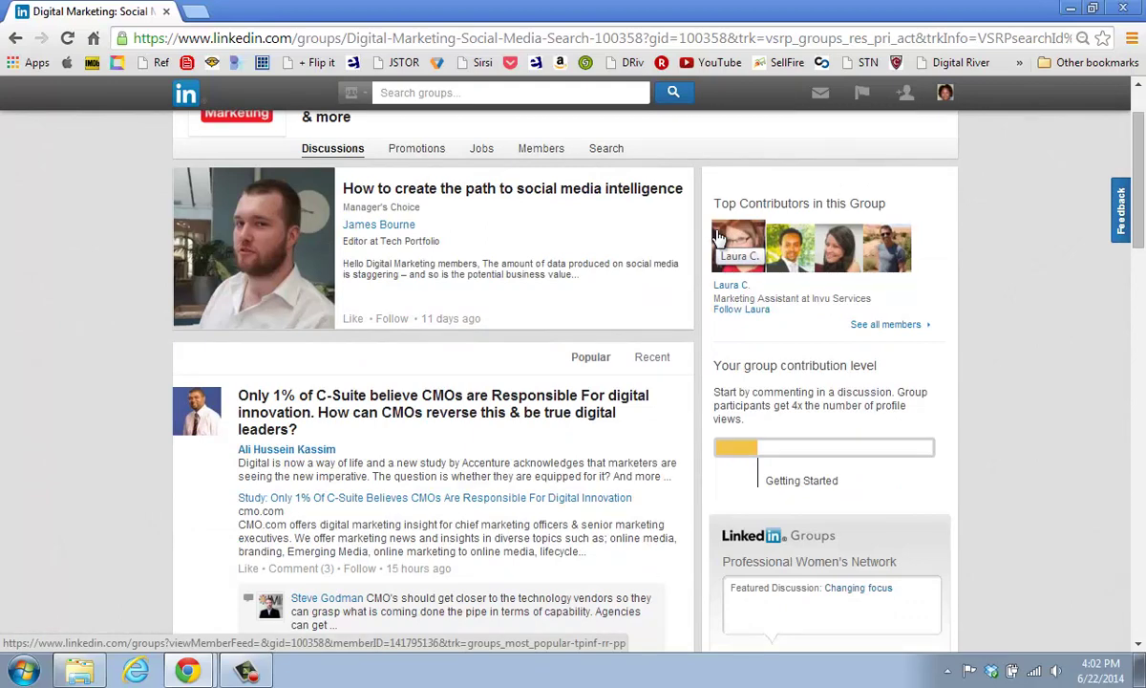
{"action": "scroll", "coordinate": [718, 234], "scroll_direction": "up", "scroll_amount": 1}
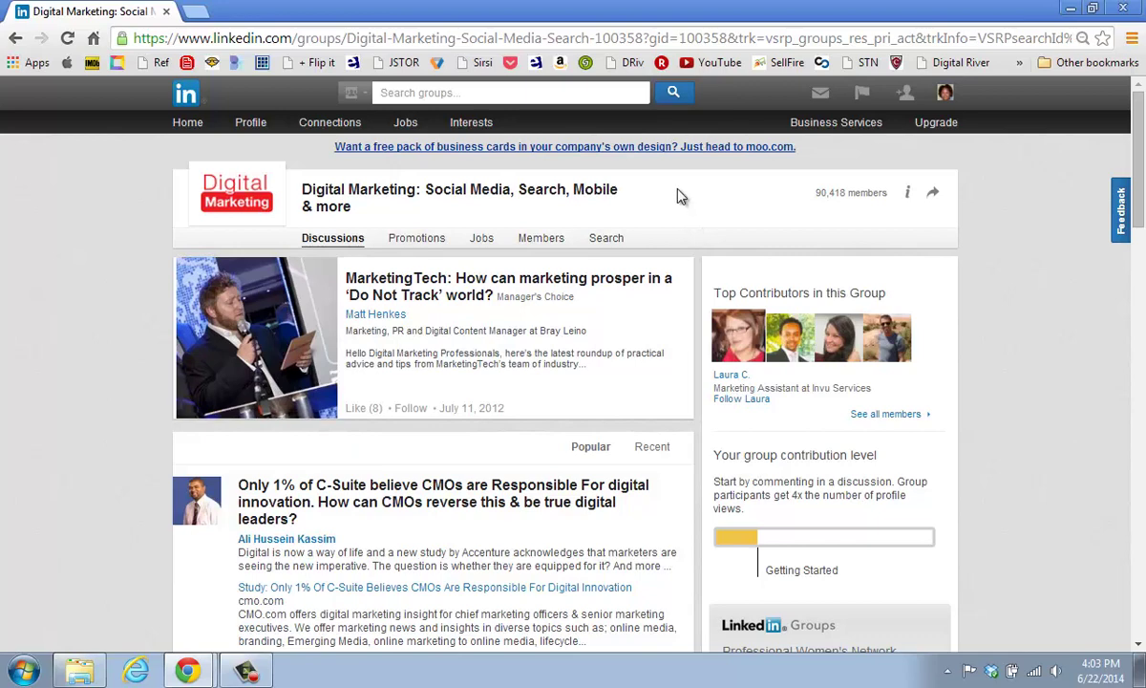
Limit the search to people, search for "chemical engineer" and look over the results.
{"action": "left_click", "coordinate": [364, 95]}
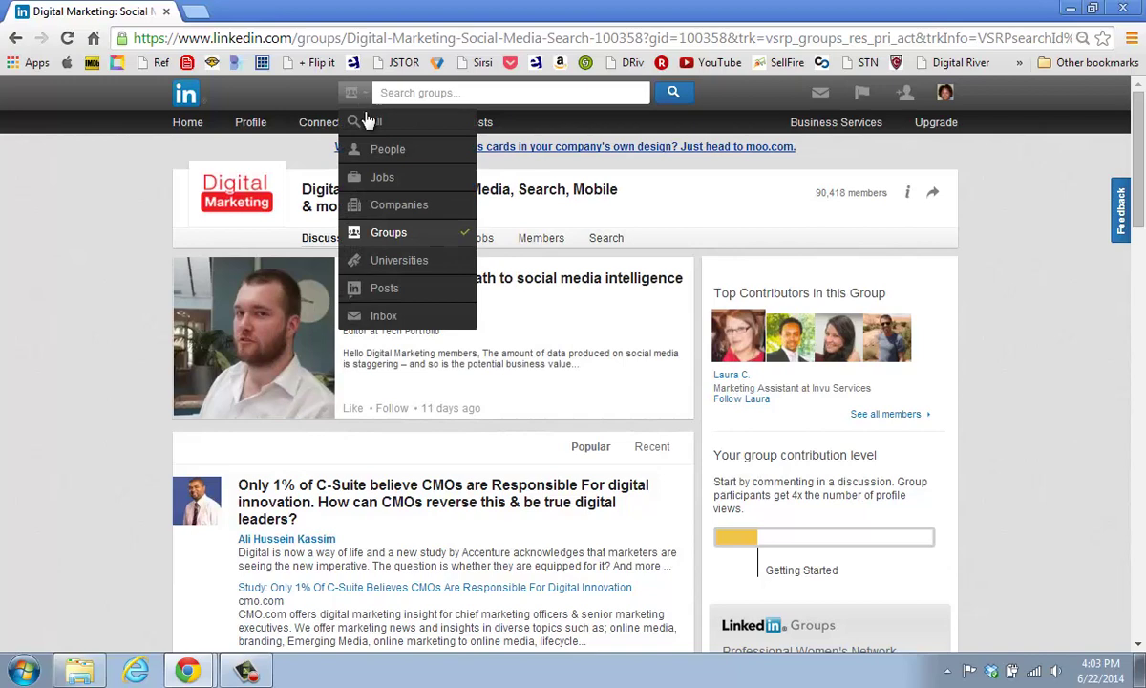
{"action": "left_click", "coordinate": [372, 150]}
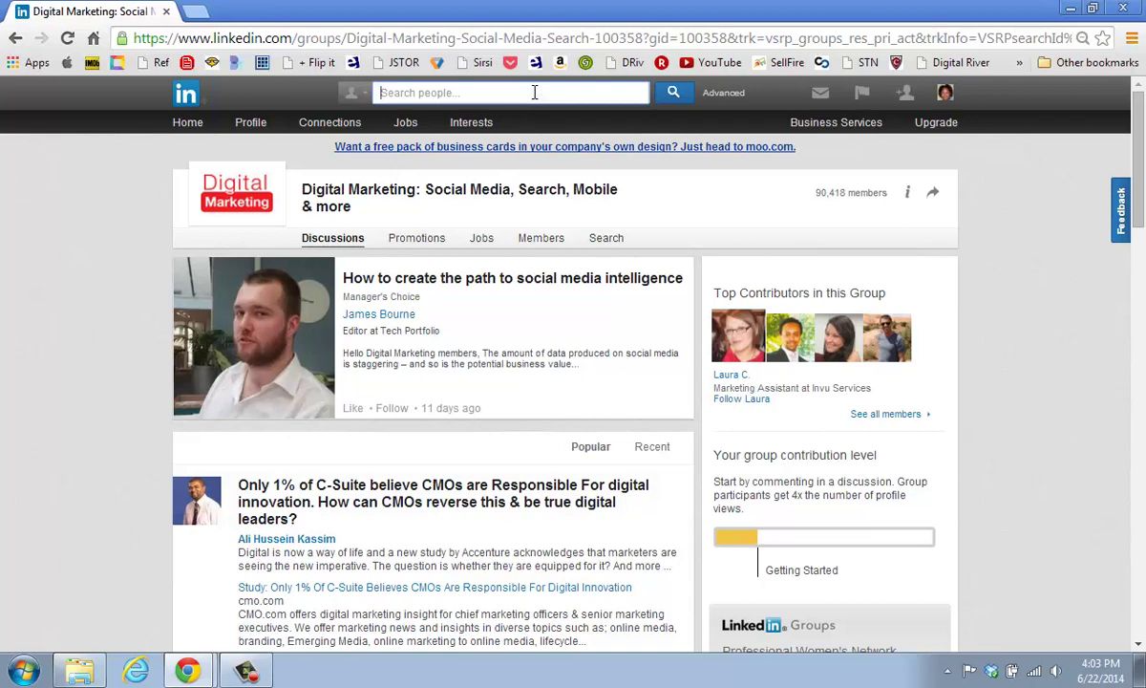
{"action": "type", "text": "che"}
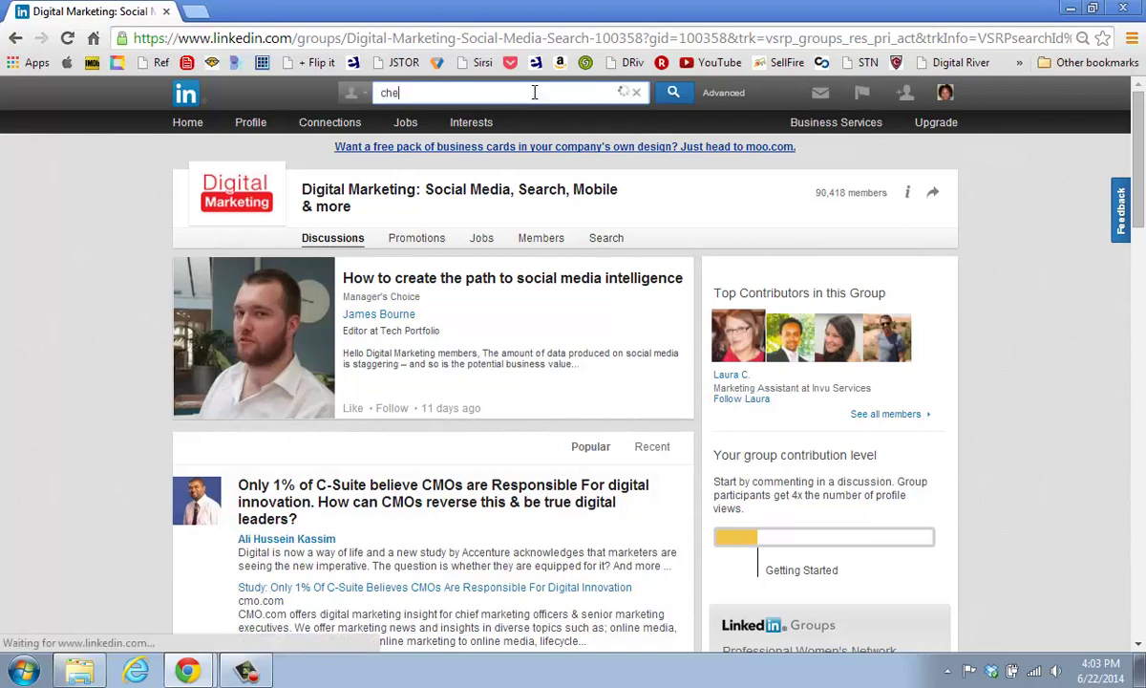
{"action": "type", "text": "mical"}
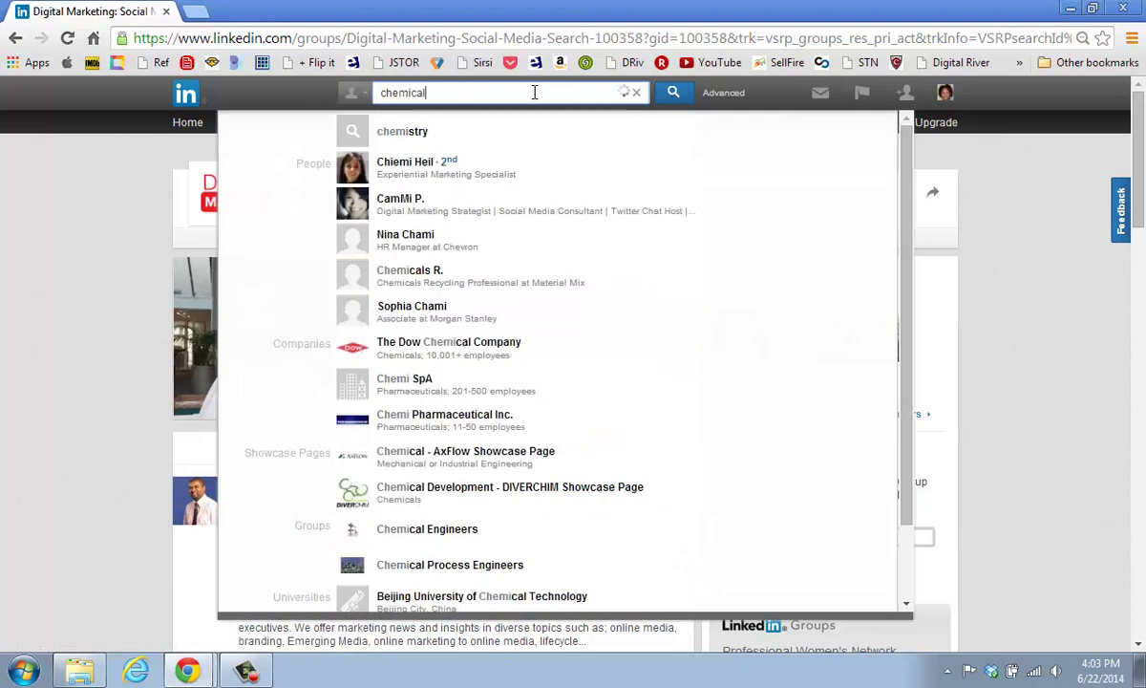
{"action": "type", "text": " eng"}
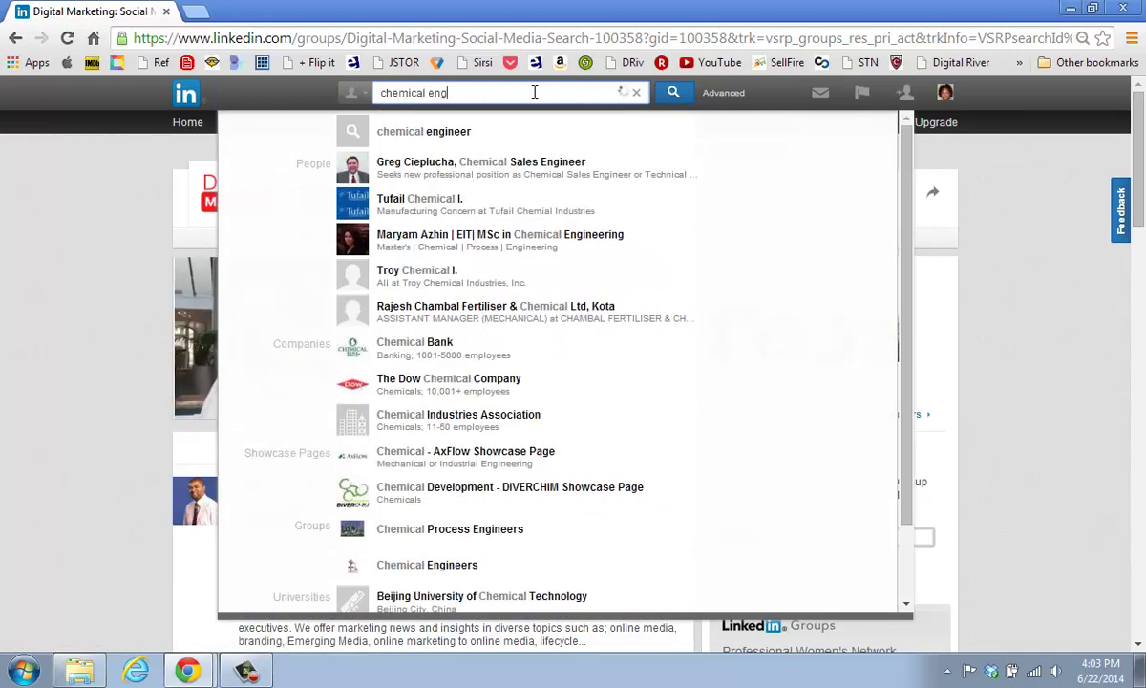
{"action": "type", "text": "ineer"}
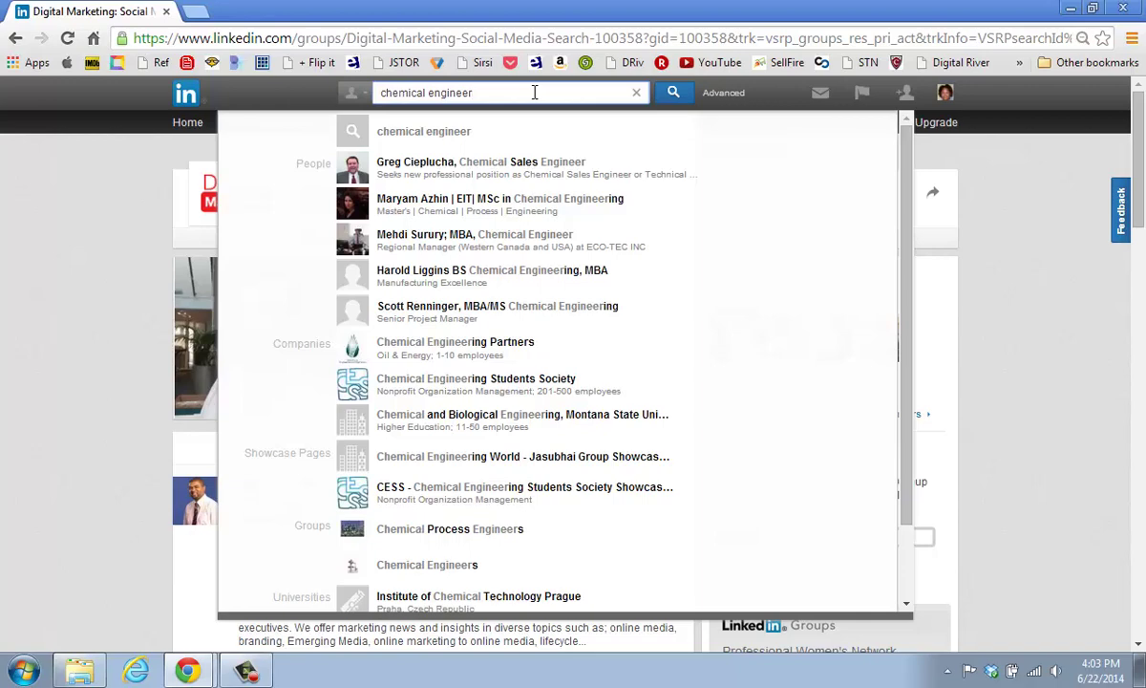
{"action": "key", "text": "Return"}
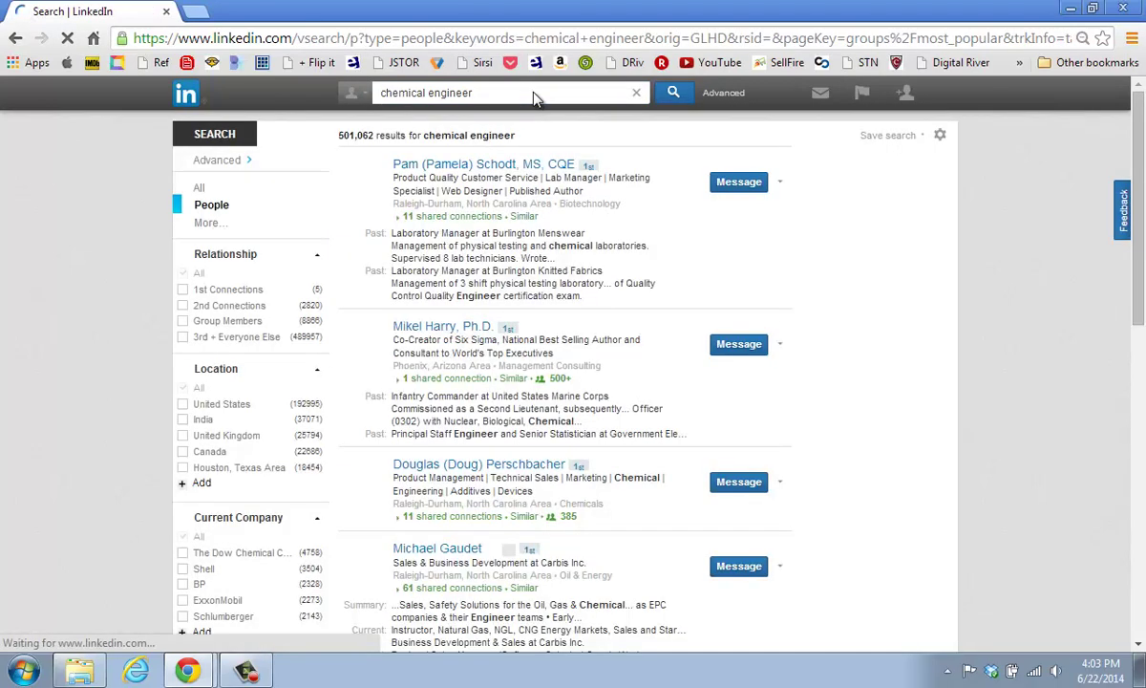
{"action": "scroll", "coordinate": [499, 134], "scroll_direction": "down", "scroll_amount": 1}
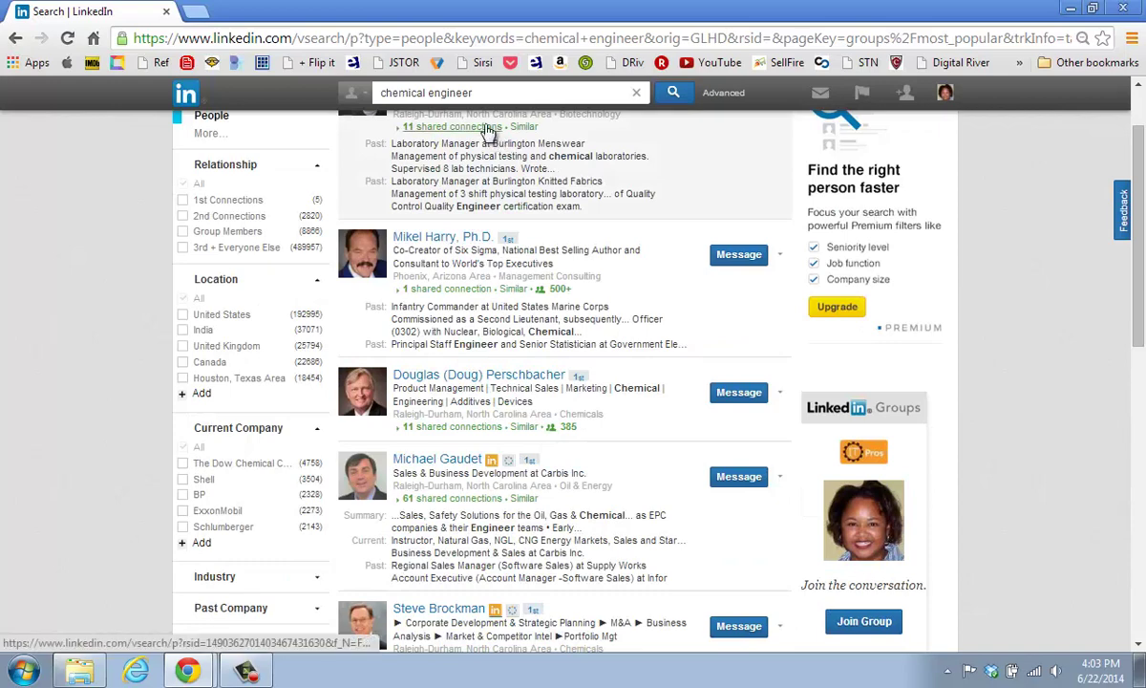
{"action": "mouse_move", "coordinate": [487, 125]}
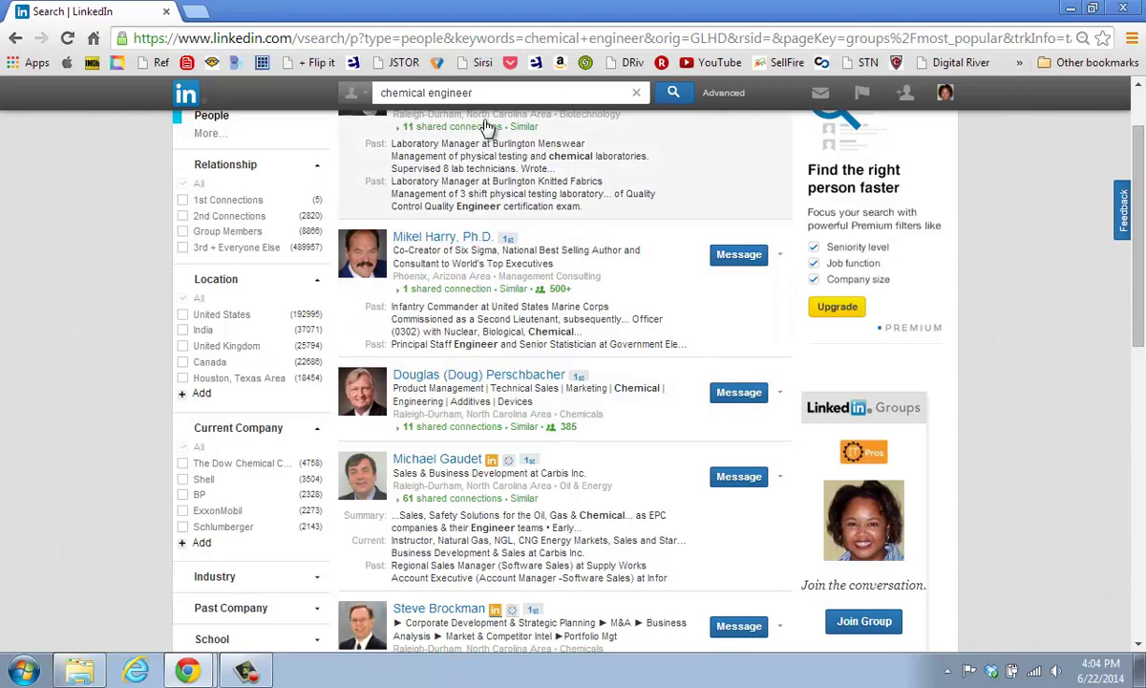
{"action": "scroll", "coordinate": [482, 133], "scroll_direction": "up", "scroll_amount": 2}
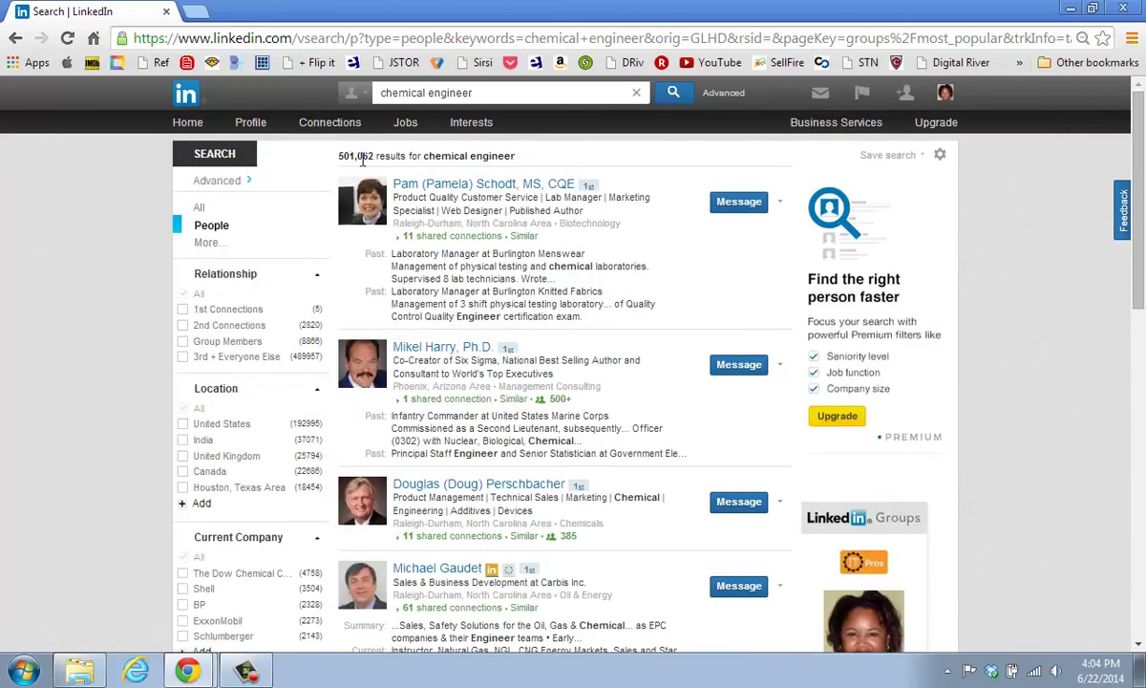
Repeat the people search as an exact phrase by enclosing "chemical engineer" in quotation marks.
{"action": "left_click", "coordinate": [482, 89]}
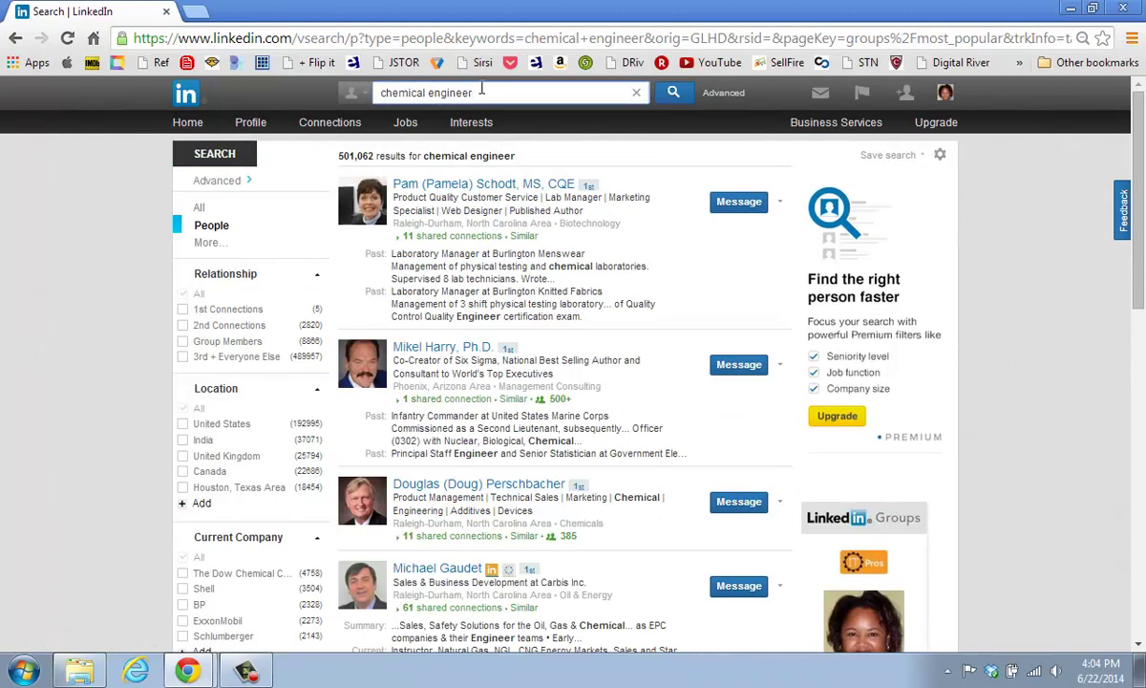
{"action": "key", "text": "End"}
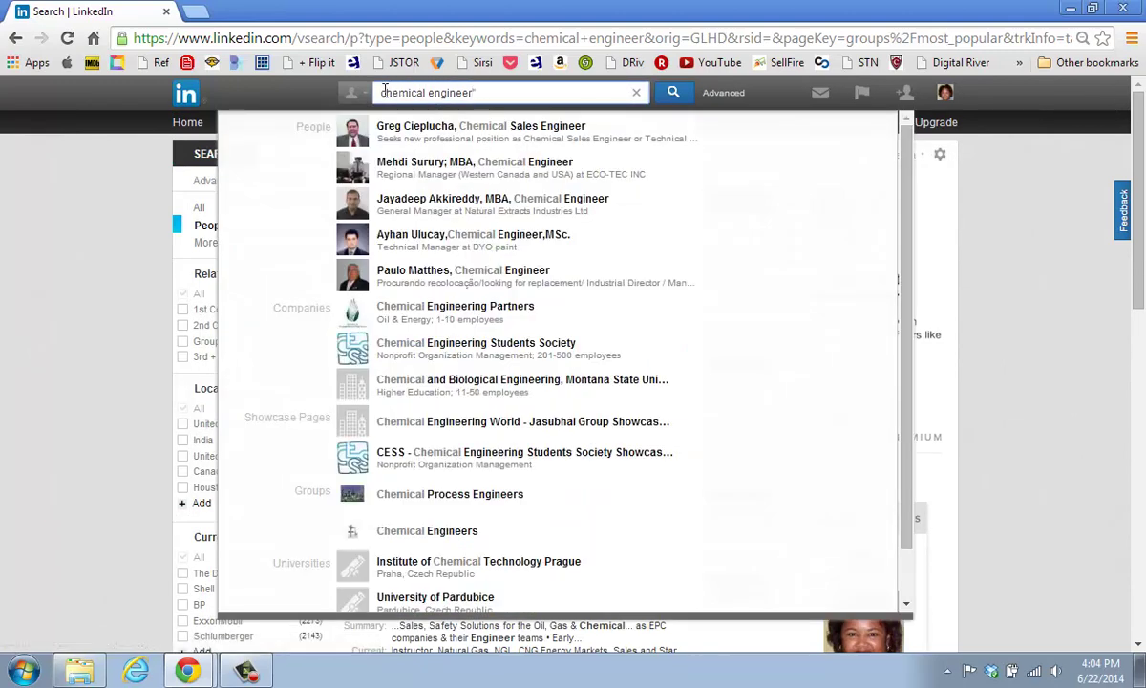
{"action": "left_click", "coordinate": [382, 92]}
{"action": "type", "text": "\""}
{"action": "key", "text": "Return"}
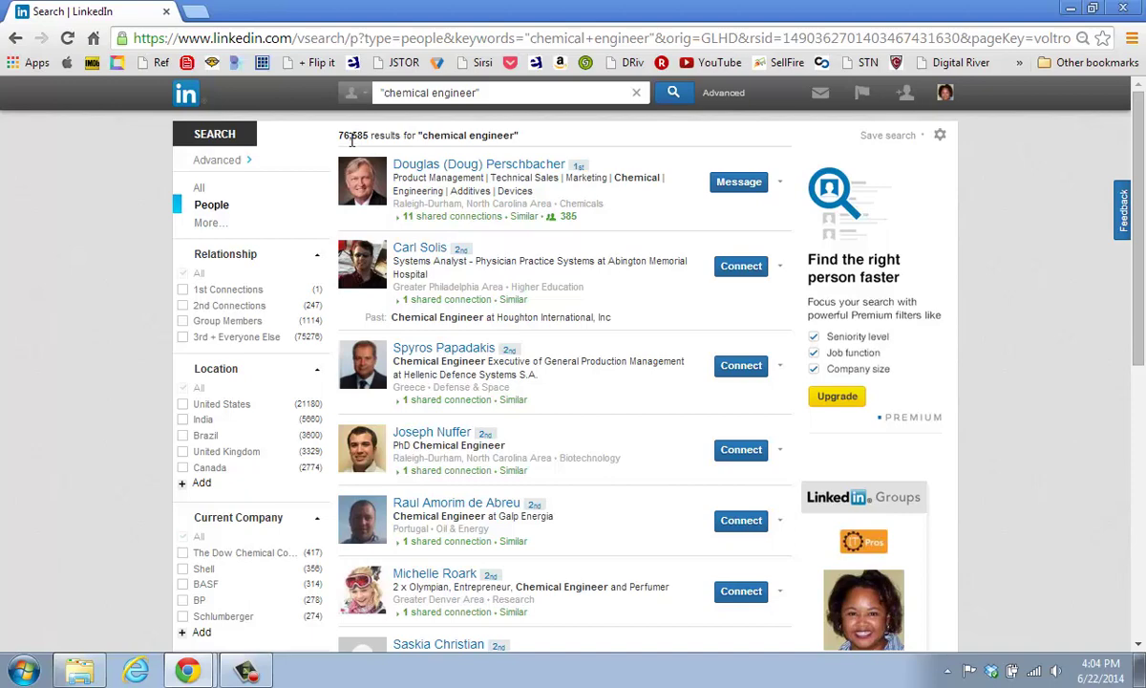
Open Find Alumni for Capella University and browse the alumni breakdown categories, returning to where they live, where they work and what they do.
{"action": "mouse_move", "coordinate": [347, 145]}
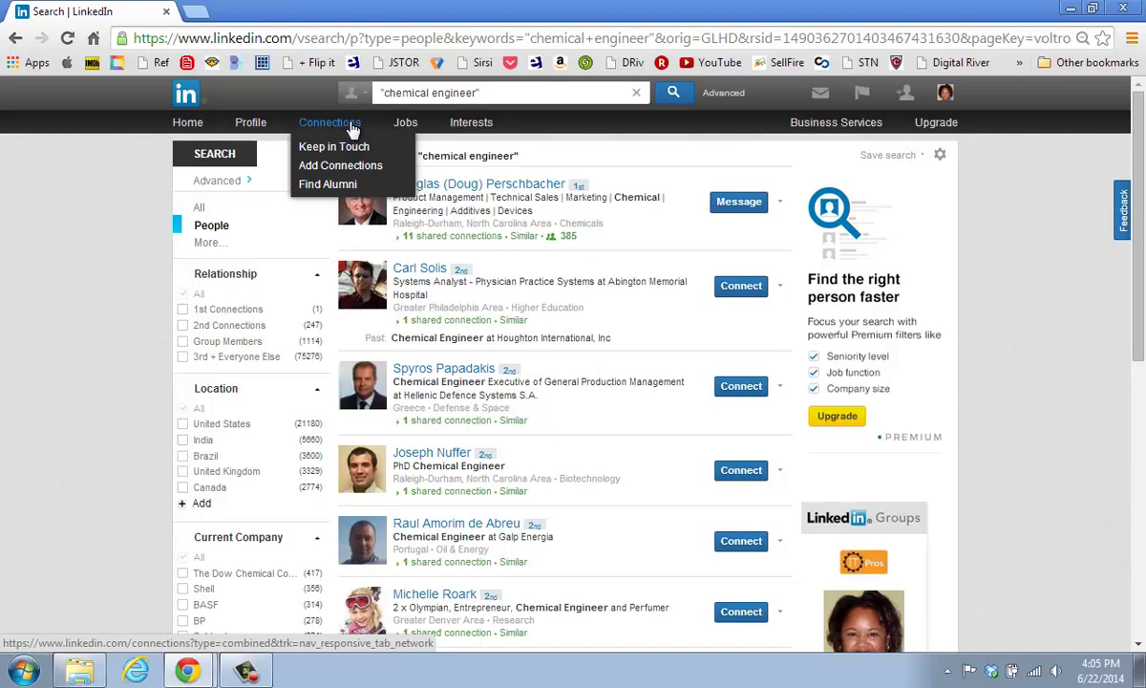
{"action": "left_click", "coordinate": [330, 184]}
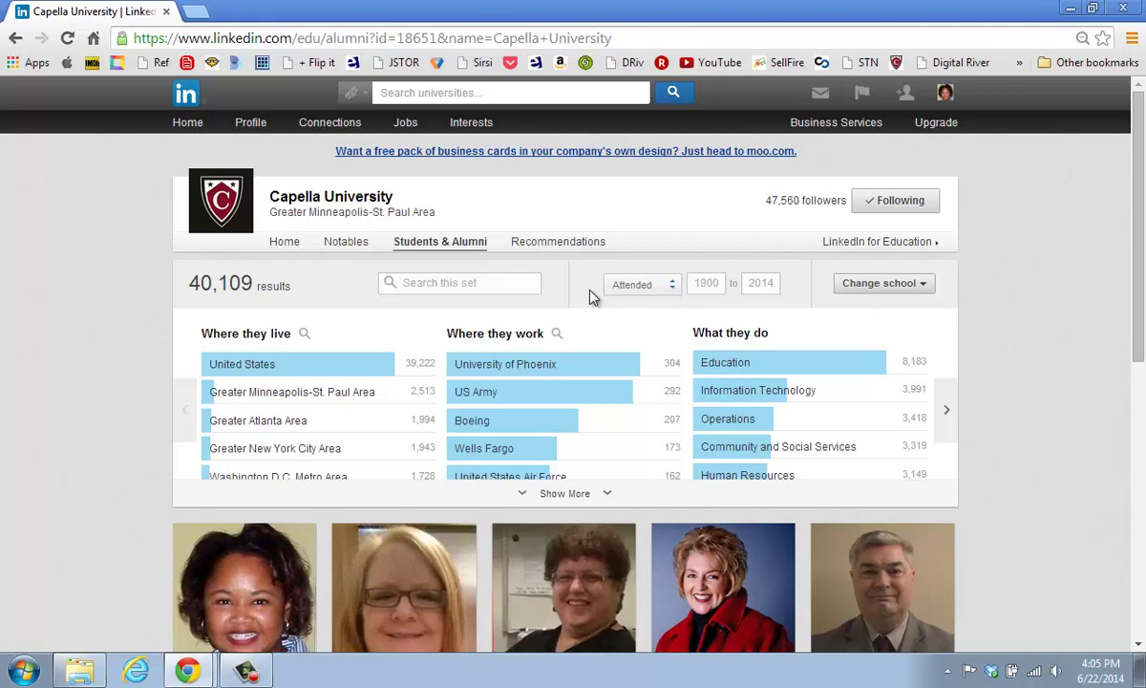
{"action": "scroll", "coordinate": [563, 288], "scroll_direction": "down", "scroll_amount": 1}
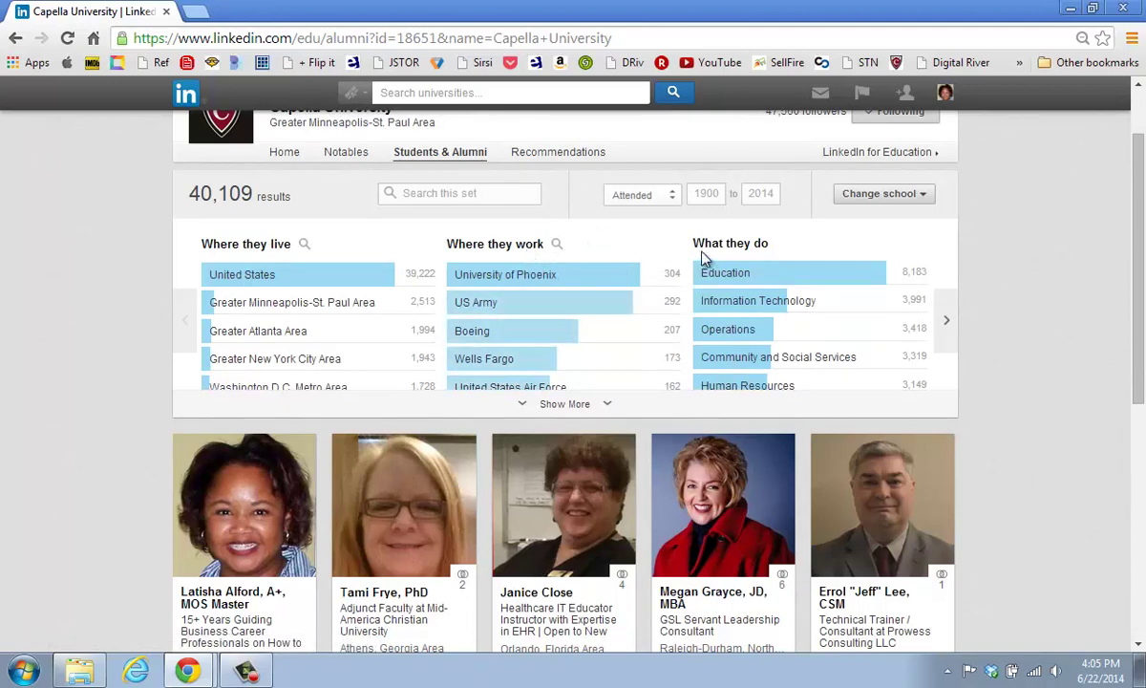
{"action": "left_click", "coordinate": [947, 325]}
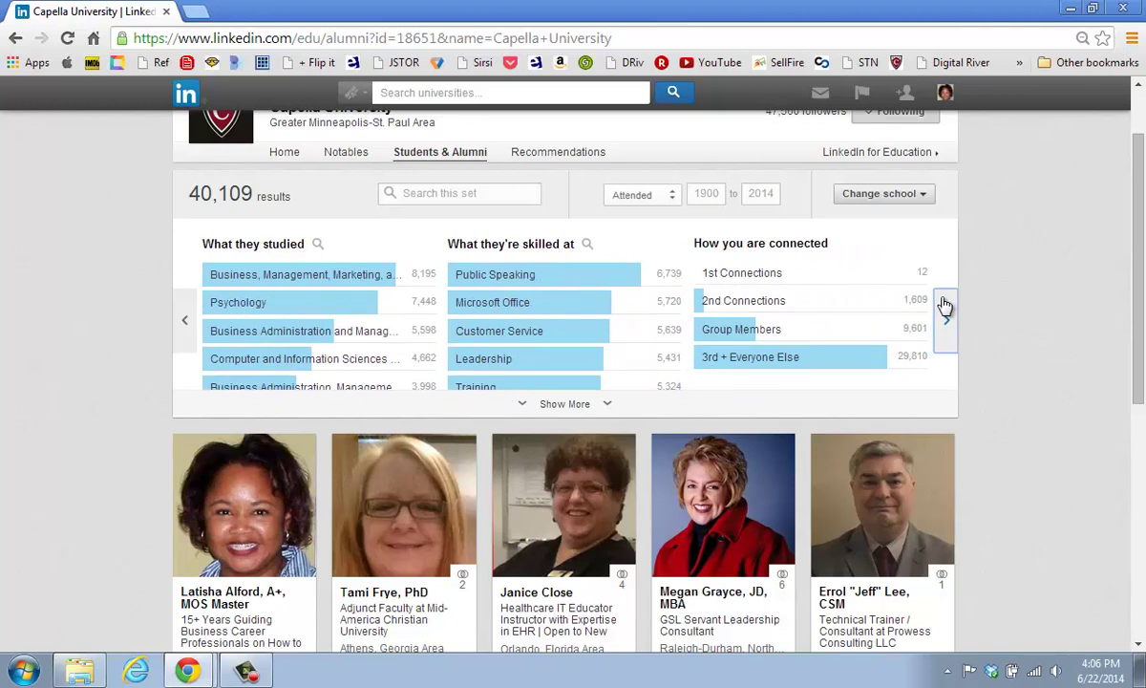
{"action": "left_click", "coordinate": [950, 321]}
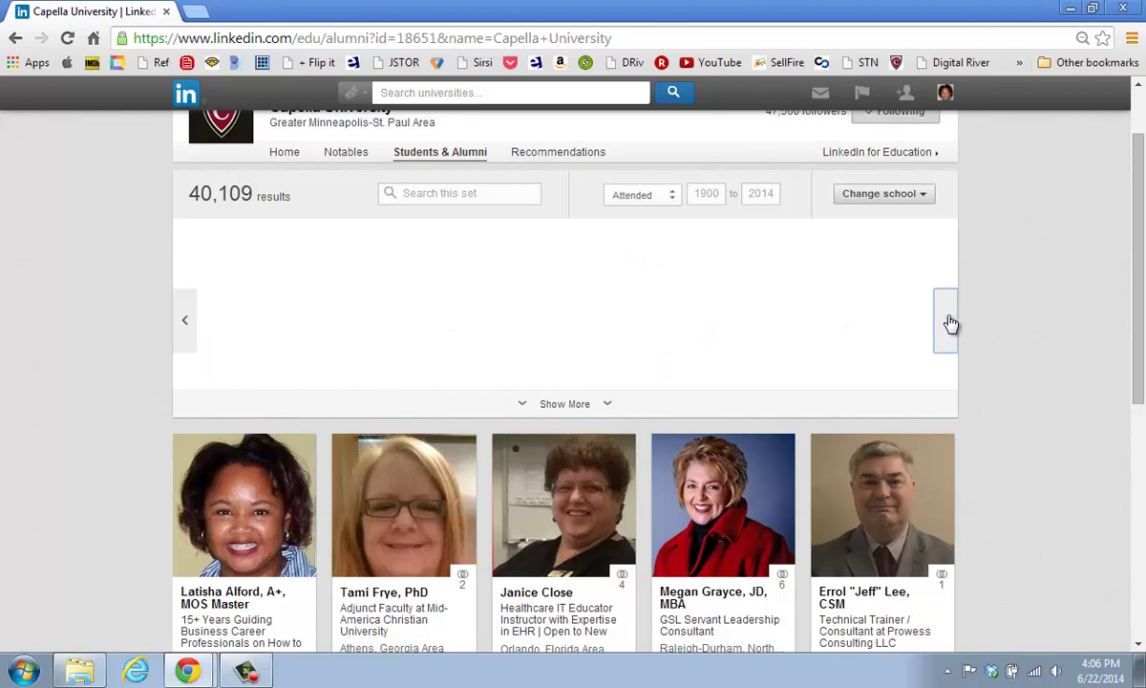
{"action": "left_click", "coordinate": [184, 321]}
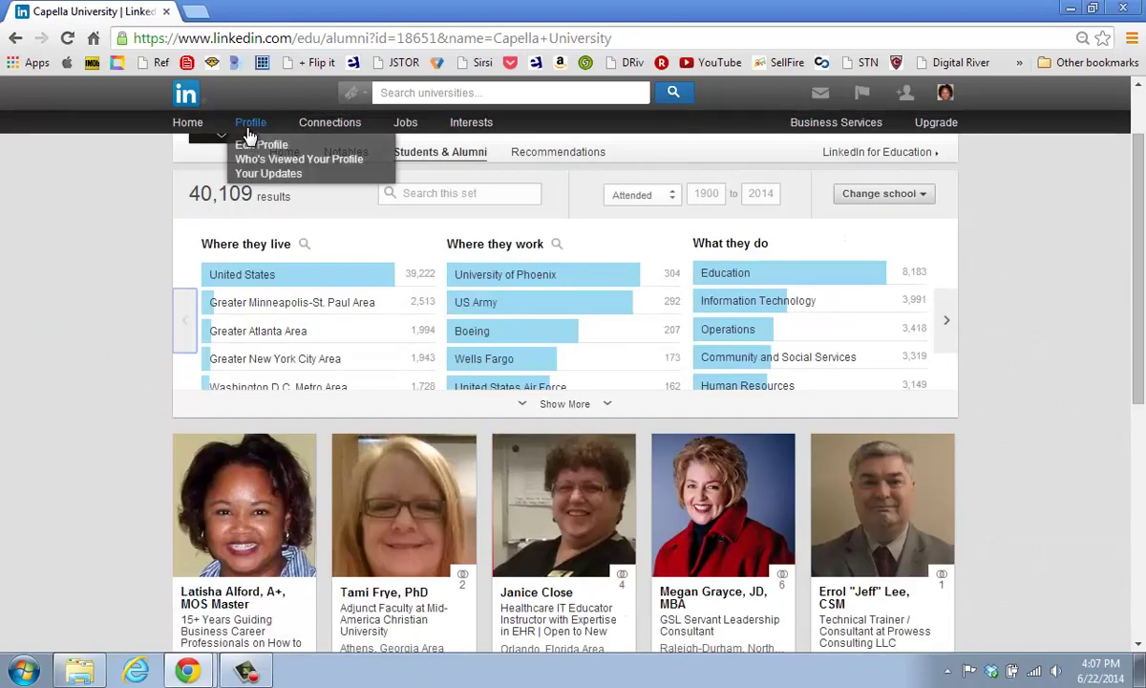
Open your own profile and look over its header and the Background summary.
{"action": "left_click", "coordinate": [248, 130]}
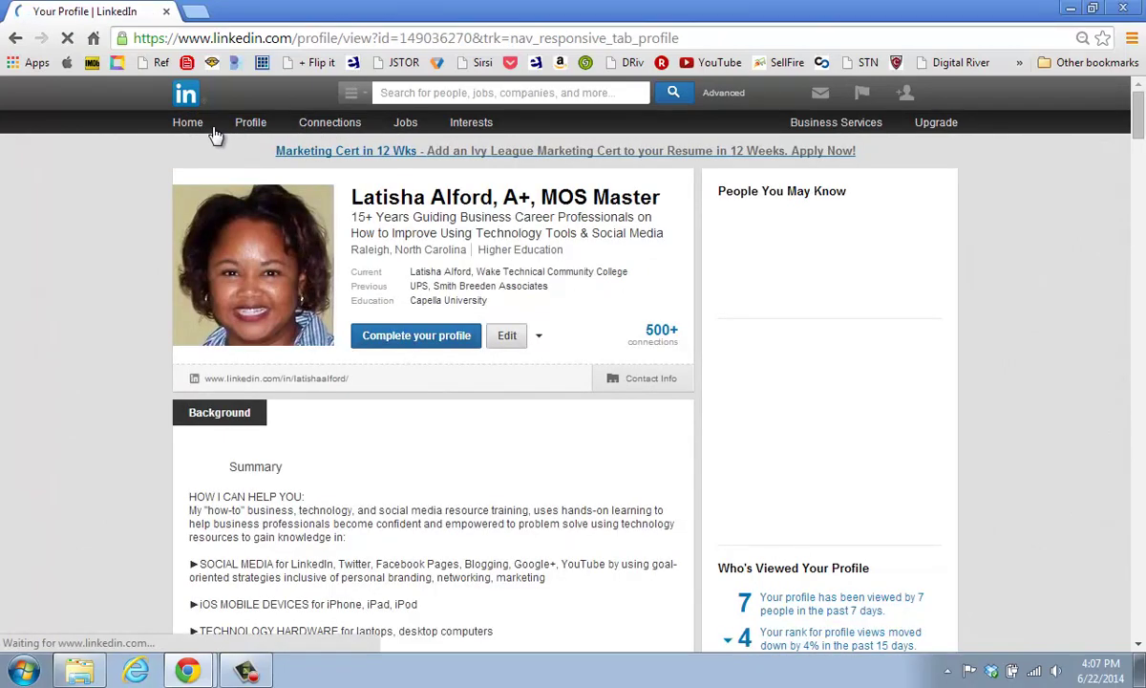
{"action": "scroll", "coordinate": [184, 150], "scroll_direction": "down", "scroll_amount": 3}
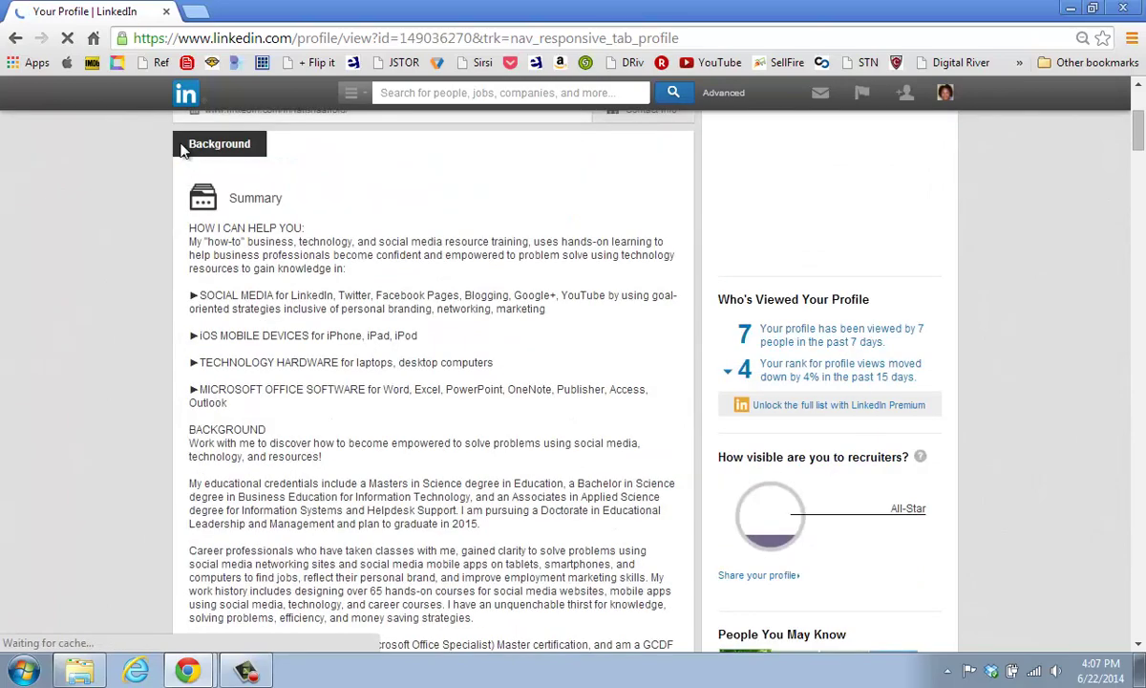
{"action": "scroll", "coordinate": [178, 153], "scroll_direction": "down", "scroll_amount": 1}
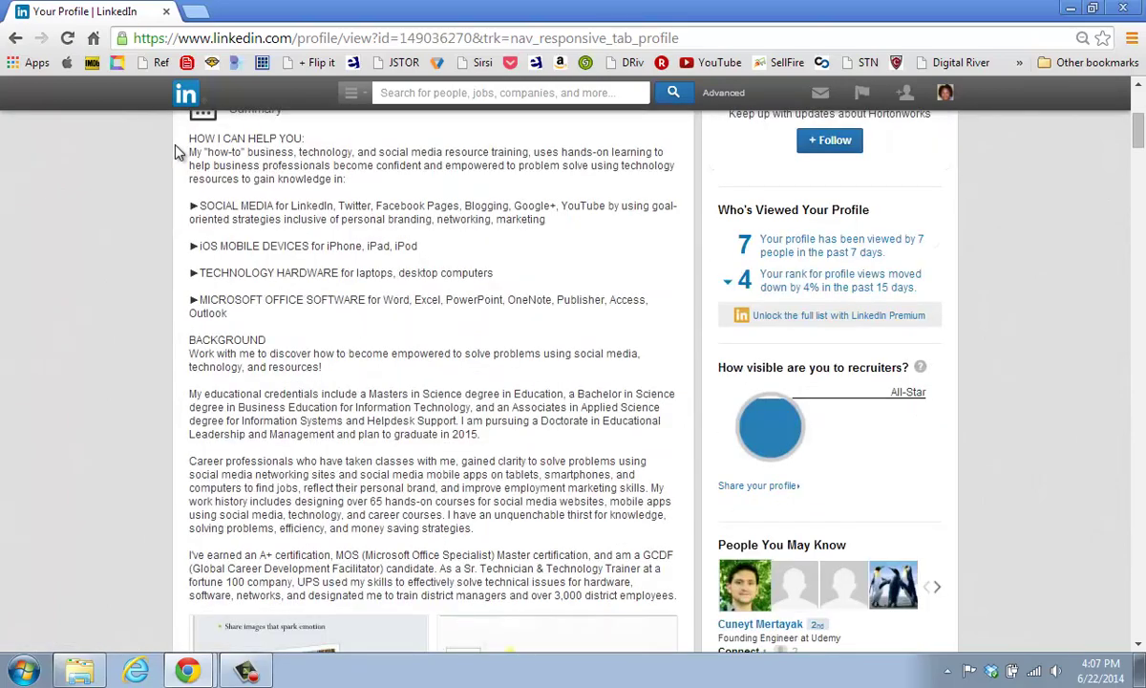
{"action": "scroll", "coordinate": [177, 157], "scroll_direction": "up", "scroll_amount": 2}
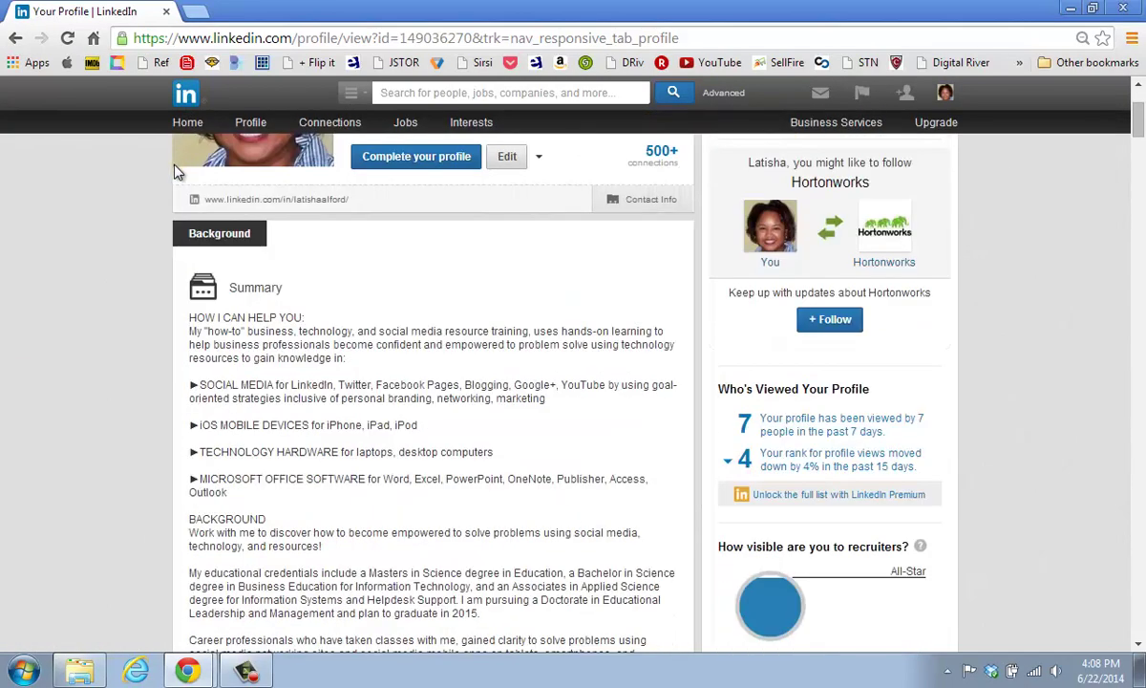
{"action": "scroll", "coordinate": [178, 172], "scroll_direction": "up", "scroll_amount": 1}
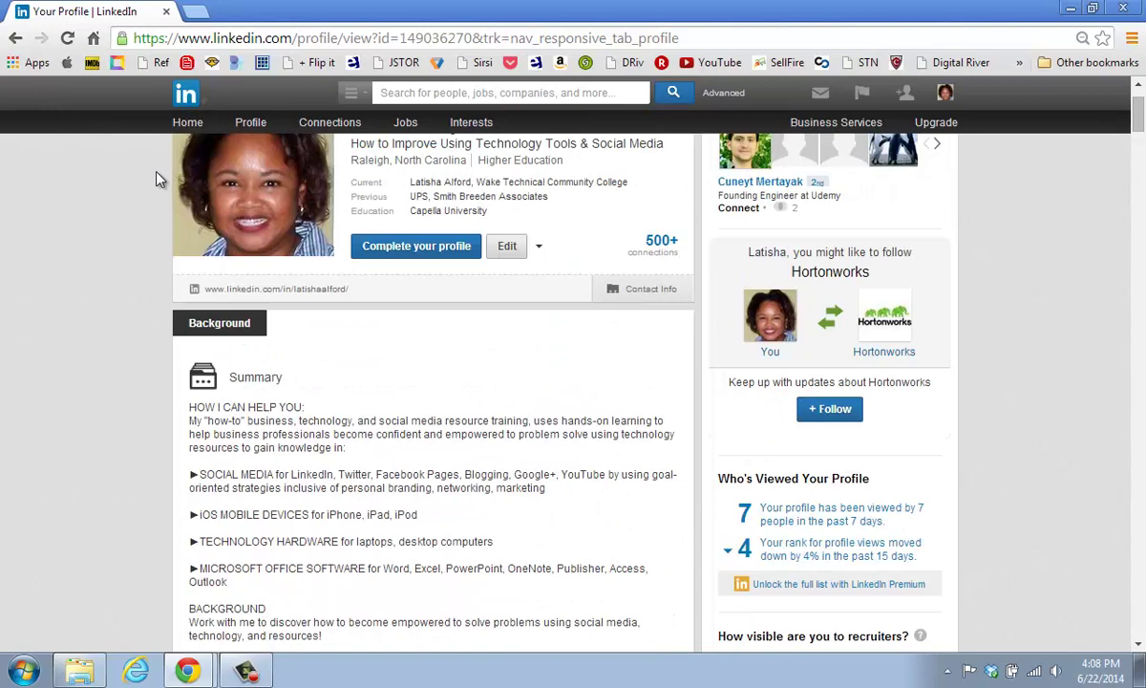
{"action": "scroll", "coordinate": [160, 179], "scroll_direction": "down", "scroll_amount": 2}
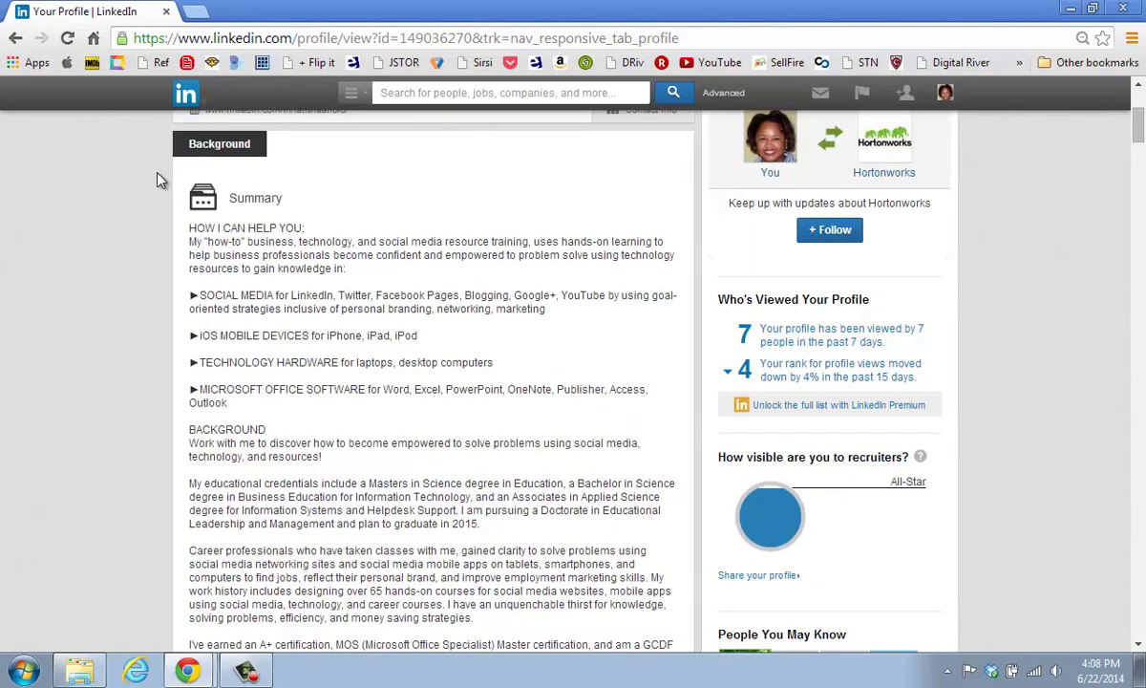